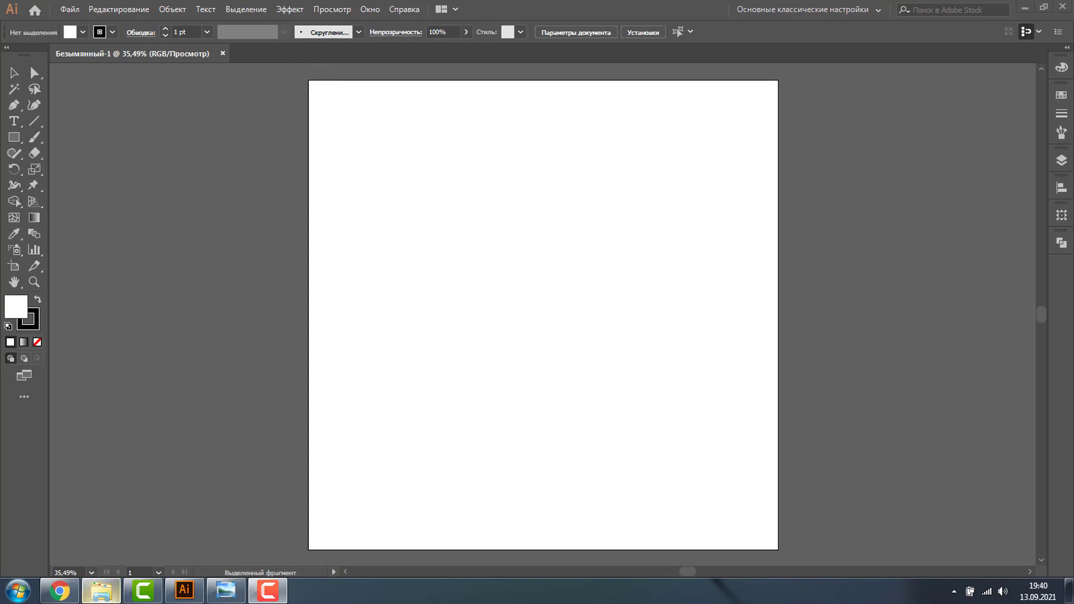
Drag эскиз.jpg from the ДРАКОН folder onto the Illustrator artboard.
mouse_move(100, 591)
click(116, 528)
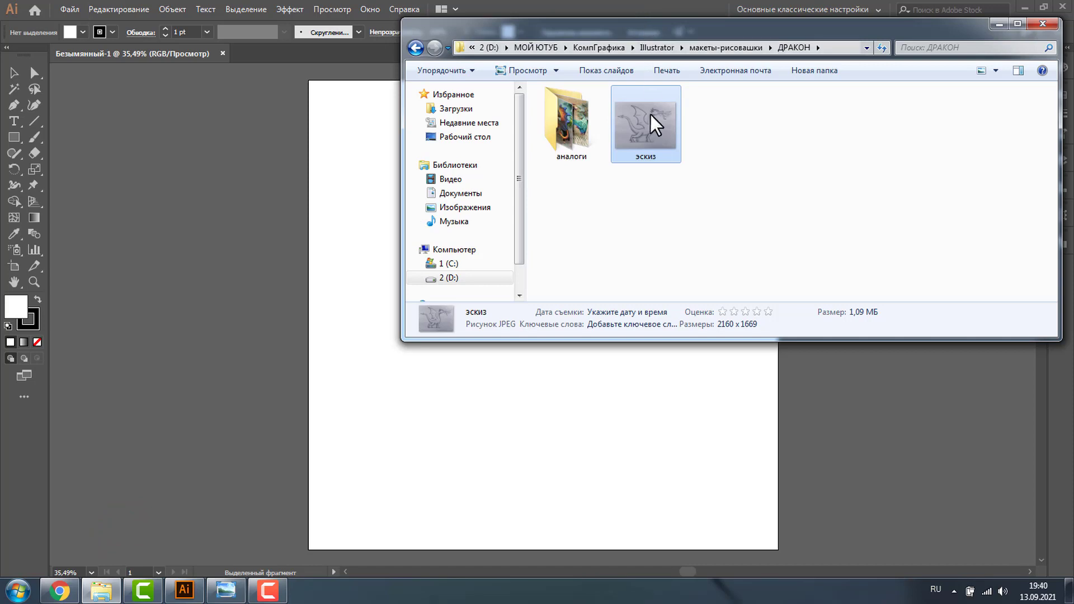
drag(647, 131, 250, 234)
click(200, 456)
drag(201, 456, 517, 311)
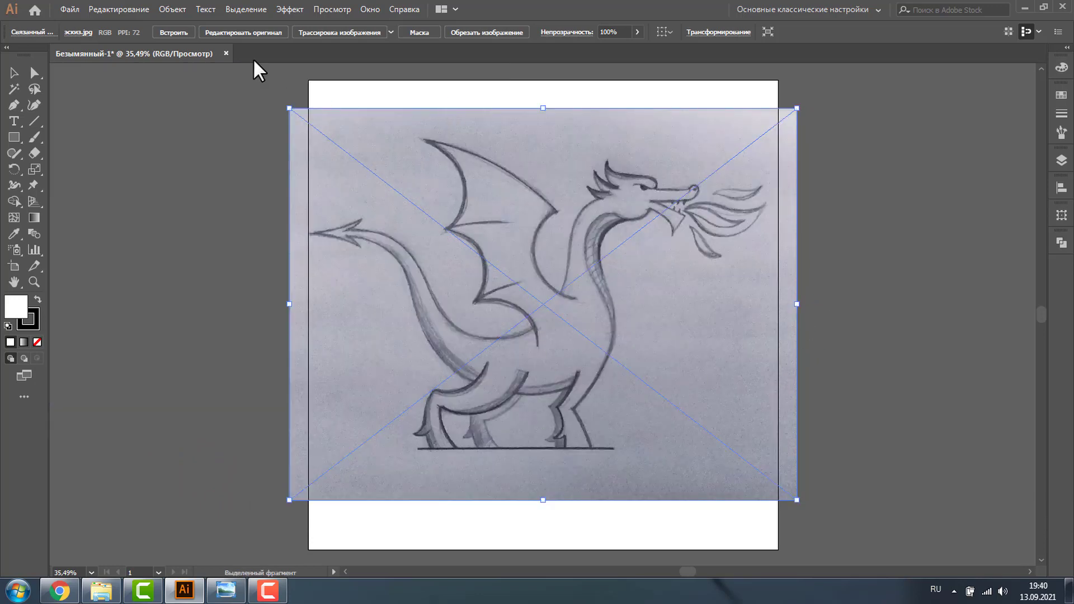
Lock the placed sketch with Object > Lock > Selection and confirm the lock in Layers.
click(173, 8)
mouse_move(197, 89)
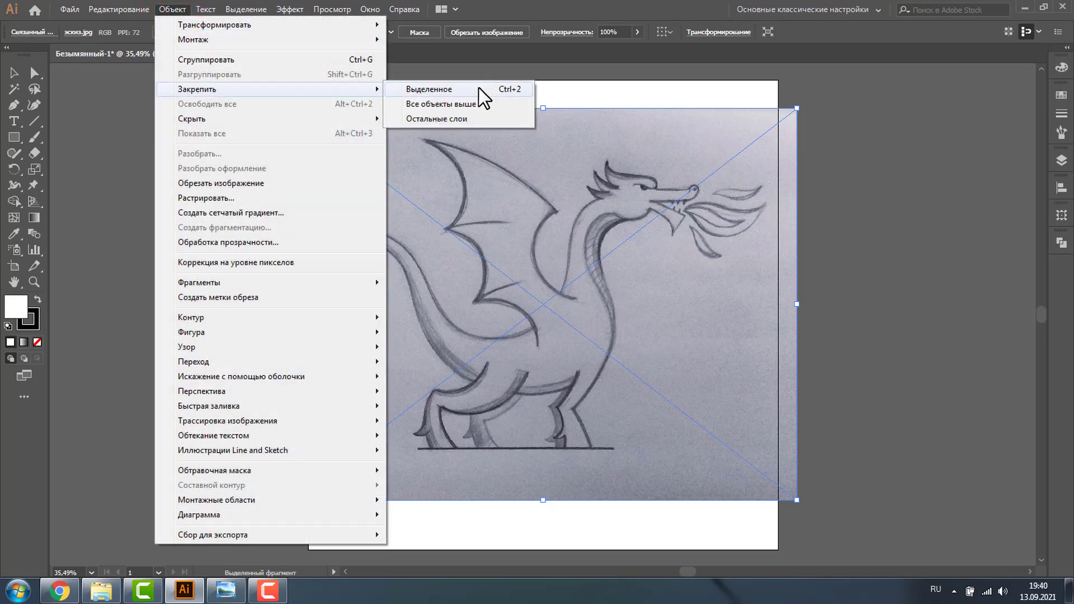
click(479, 89)
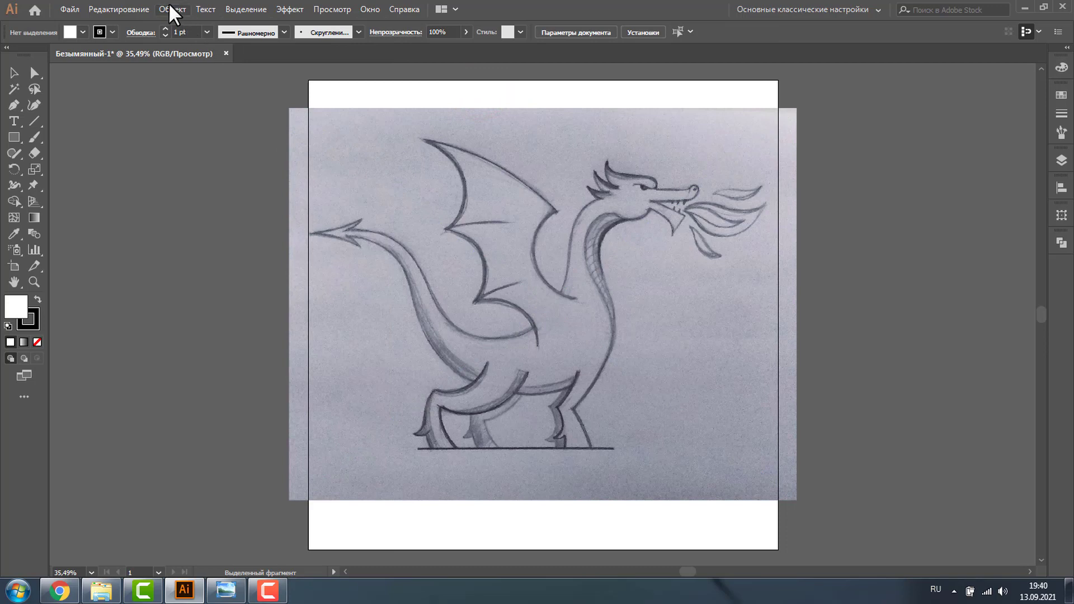
click(1061, 162)
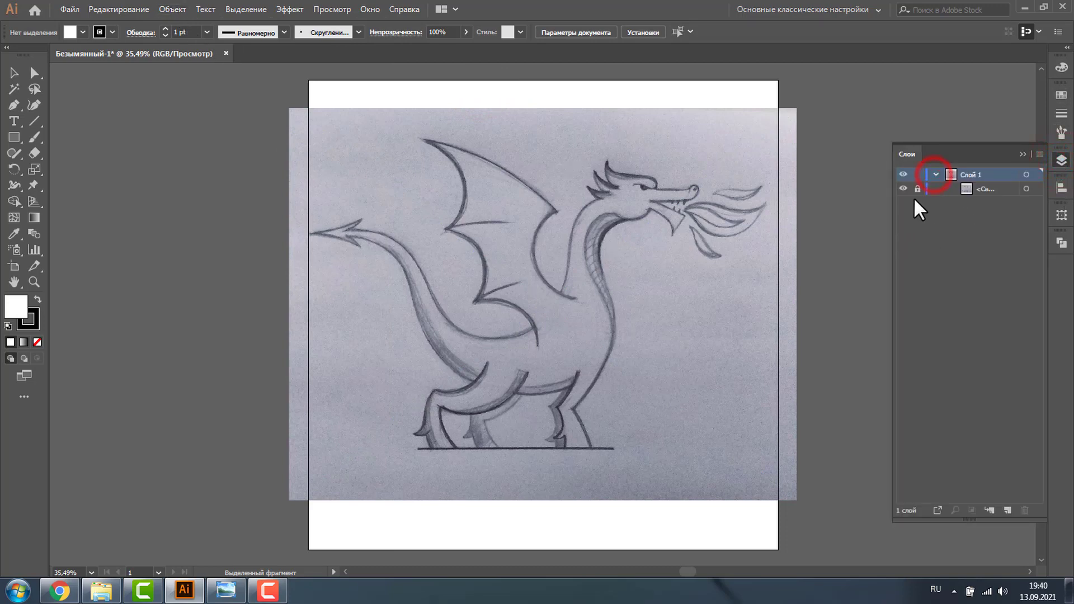
click(918, 189)
click(917, 189)
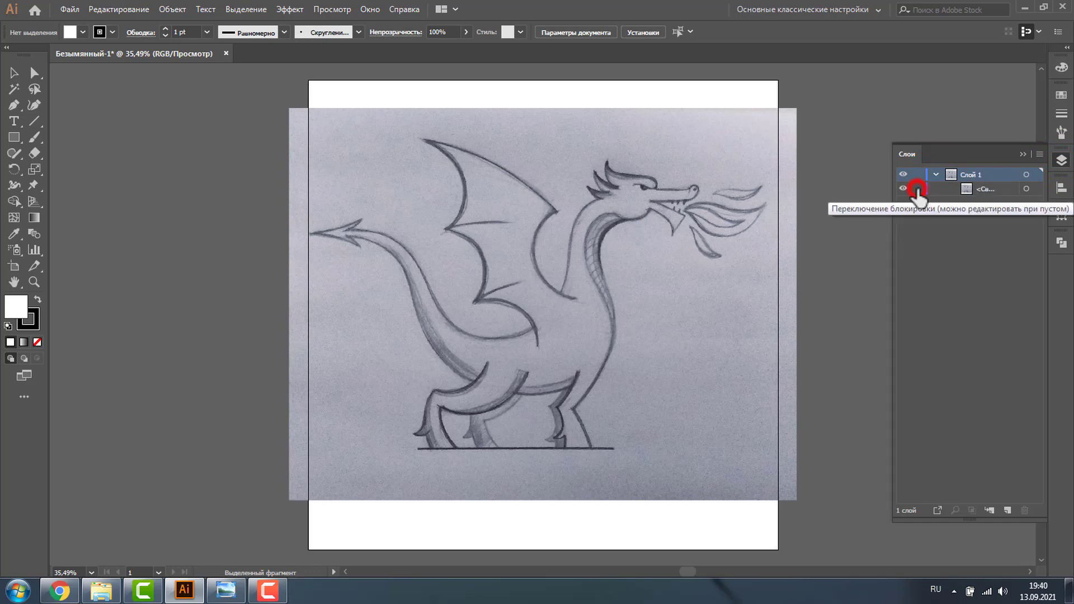
click(918, 189)
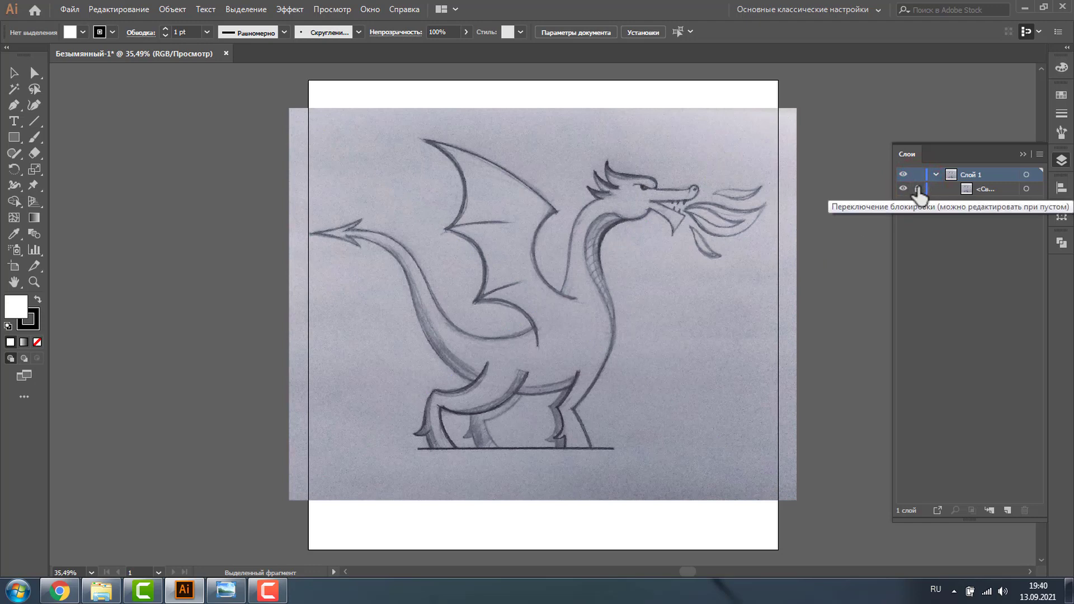
click(1022, 154)
Zoom in on the sketch and start a Pen path at the tail tip with a curved tail anchor.
click(33, 281)
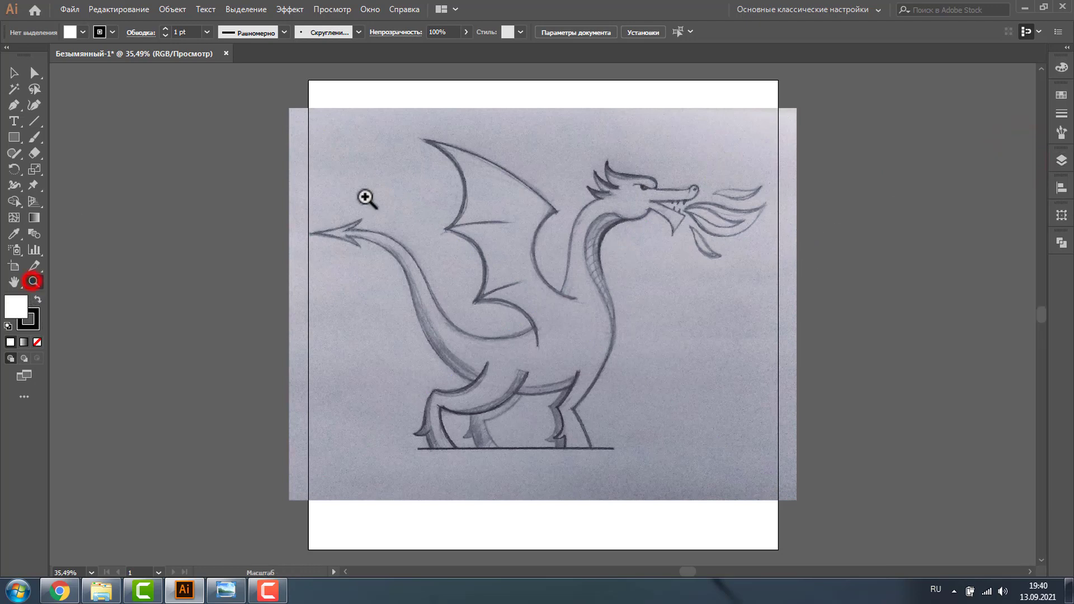
mouse_move(297, 103)
mouse_down()
mouse_move(776, 466)
mouse_move(794, 468)
mouse_up()
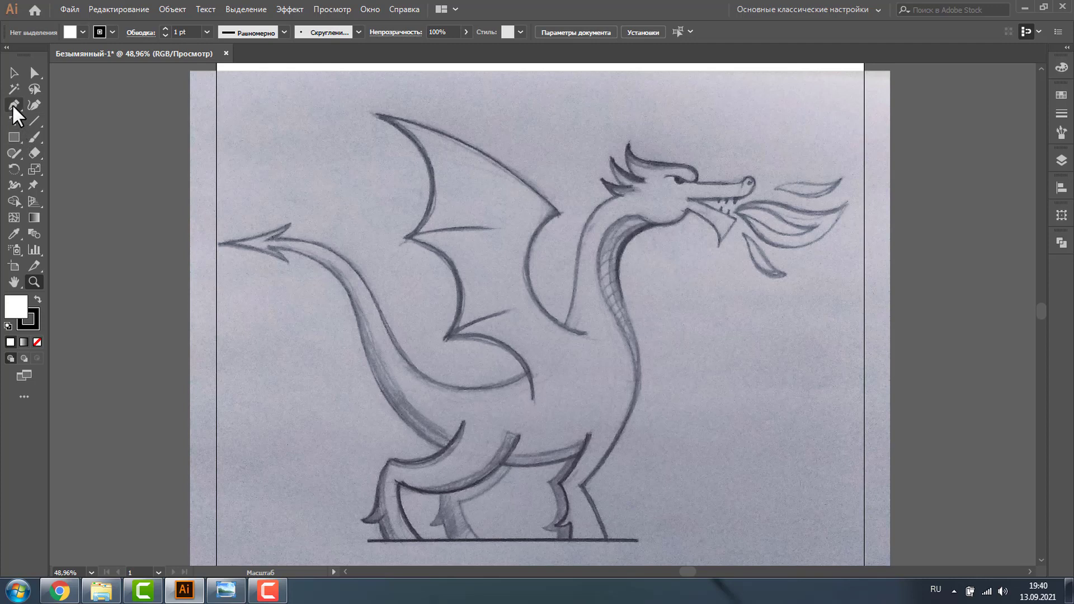
click(12, 106)
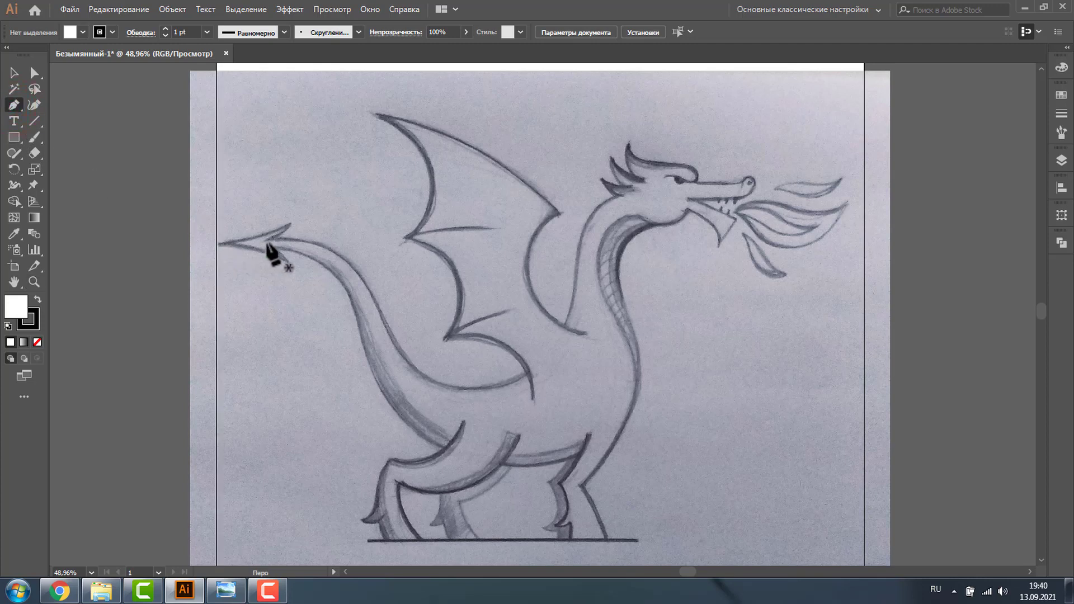
click(253, 242)
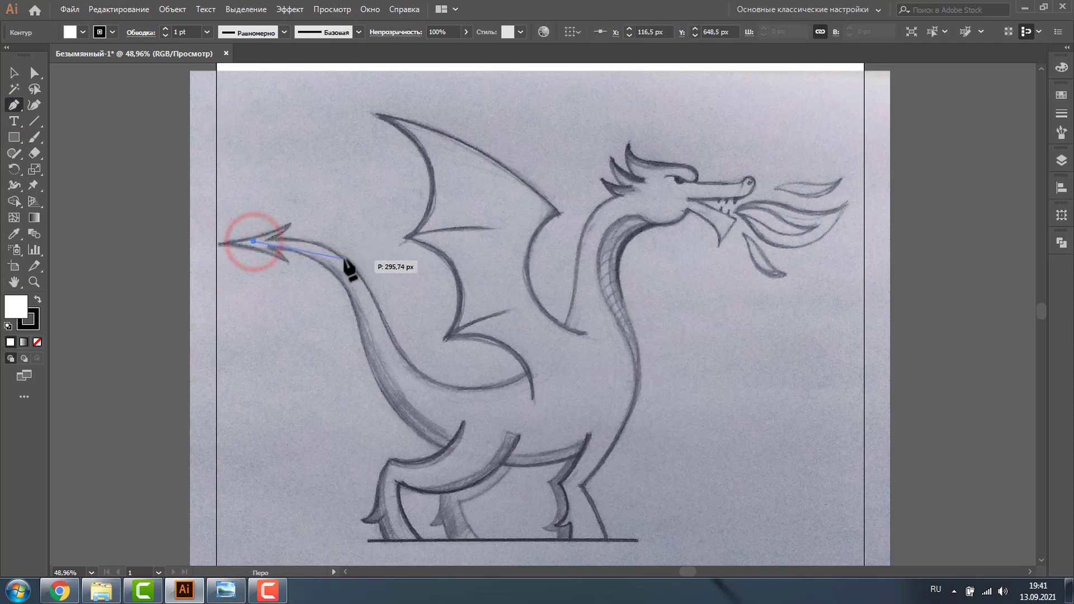
drag(334, 258, 358, 274)
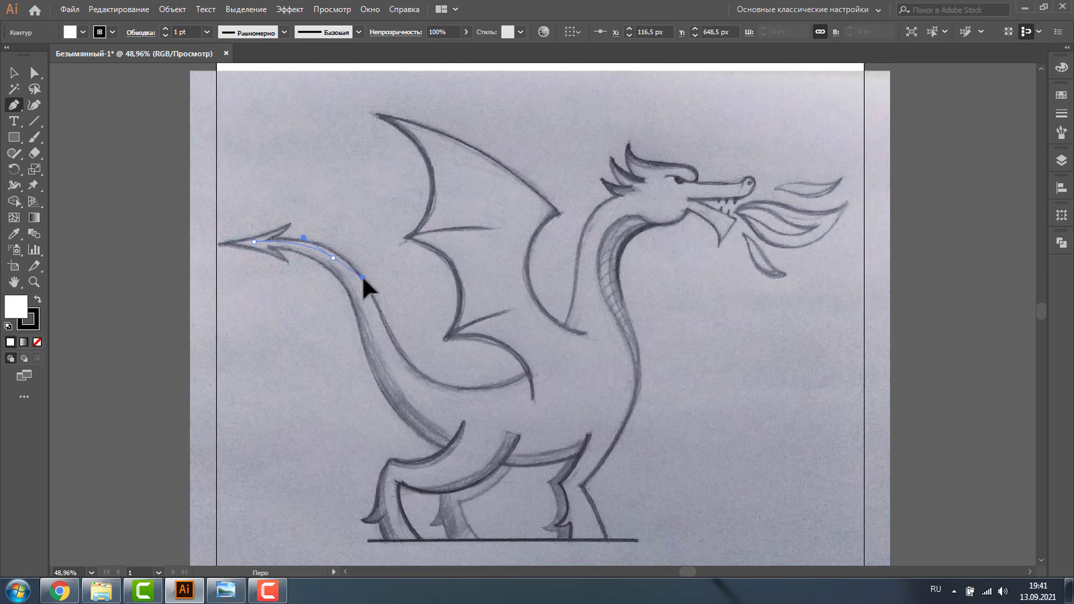
drag(359, 273, 362, 278)
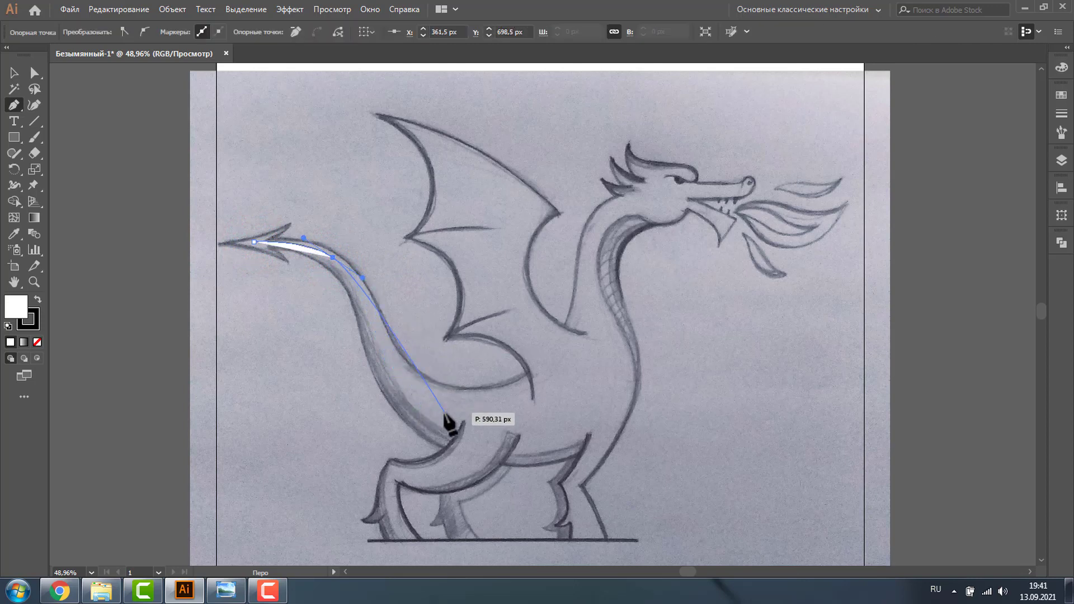
Continue the unfilled path through the belly, neck and head, then finish it.
drag(491, 419, 607, 415)
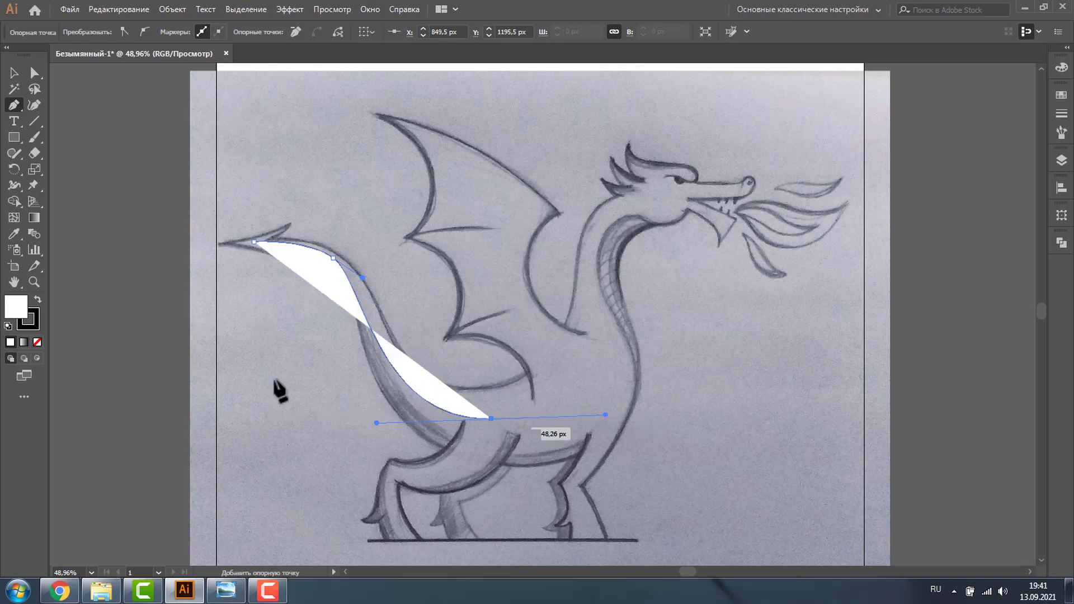
click(37, 342)
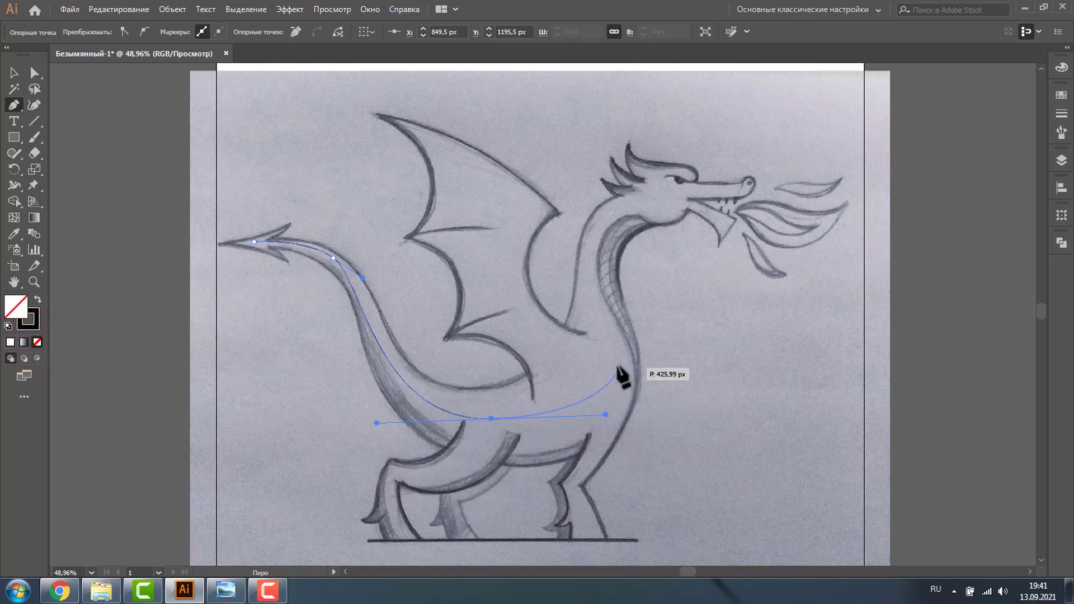
drag(606, 344, 593, 301)
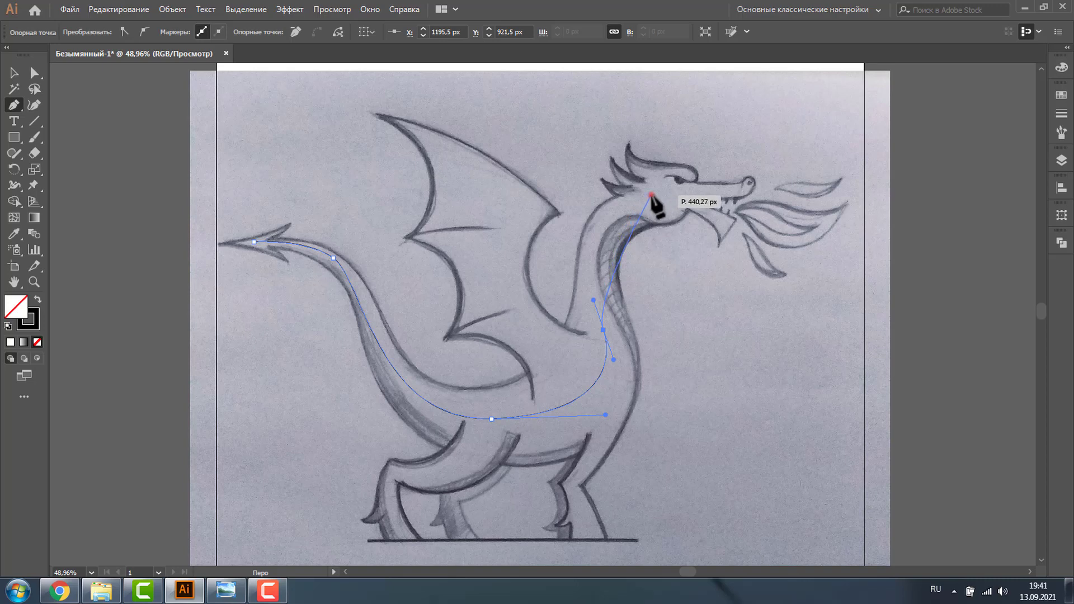
drag(652, 195, 725, 184)
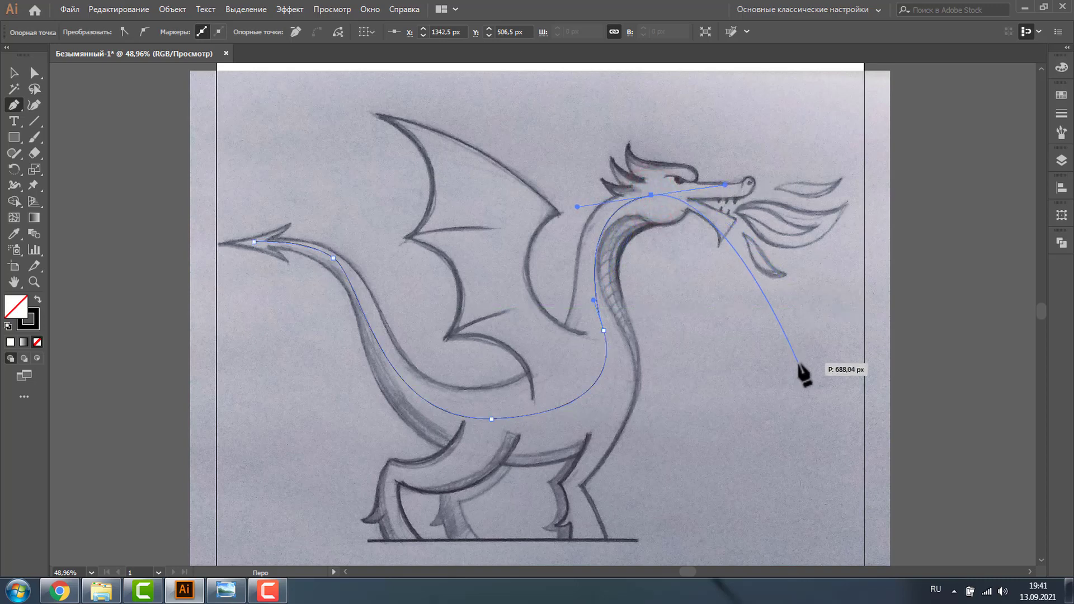
click(14, 72)
click(82, 206)
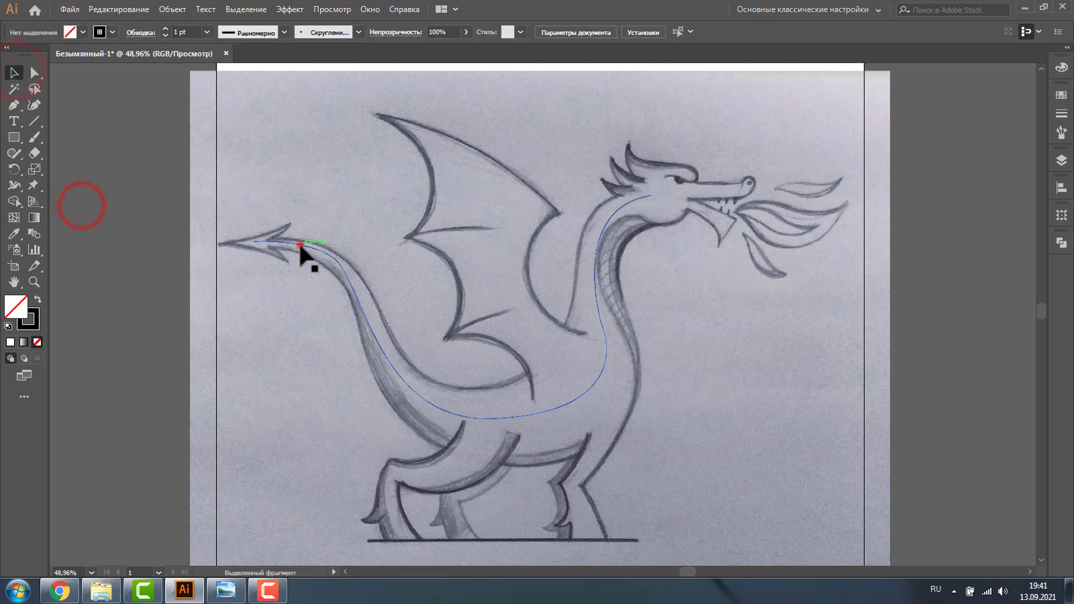
Give the tail-to-head path an 8 pt stroke.
click(300, 245)
click(166, 28)
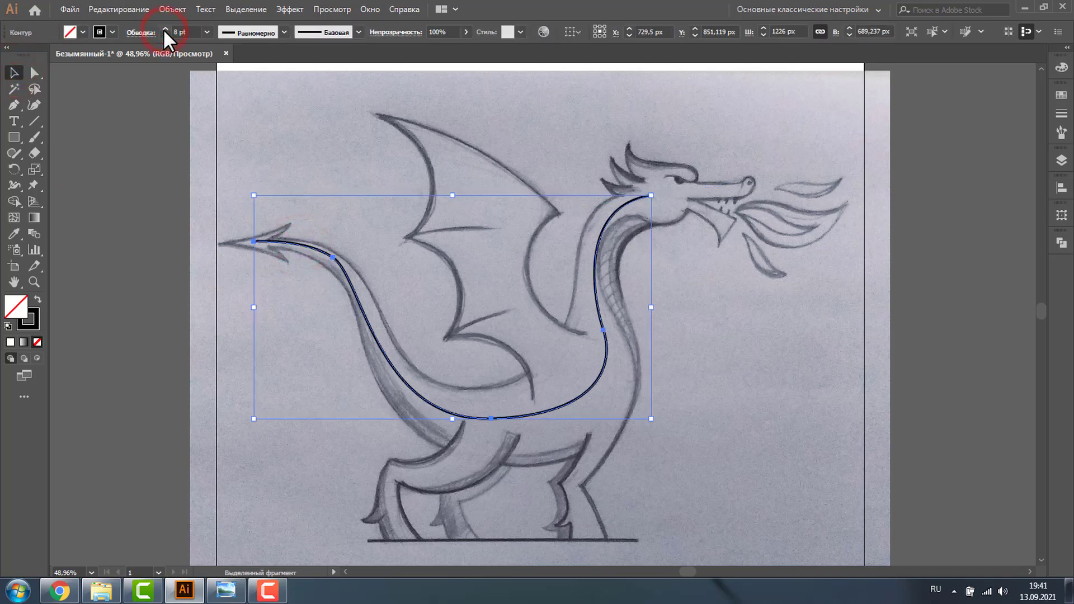
key(ctrl+shift+a)
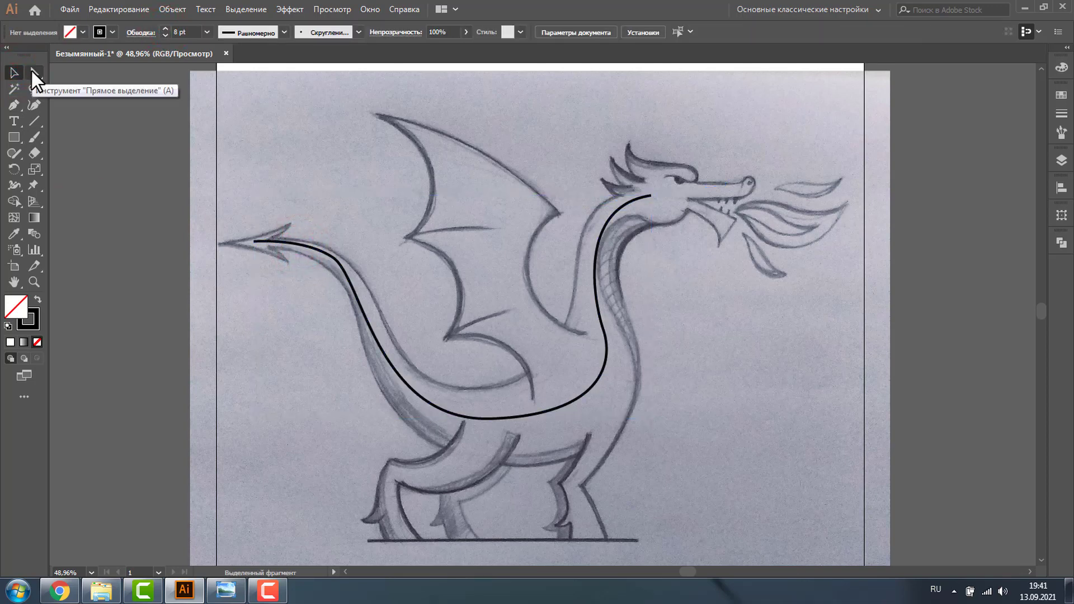
Reshape the tail and belly curves and delete the neck anchor to smooth the line.
click(33, 75)
click(332, 256)
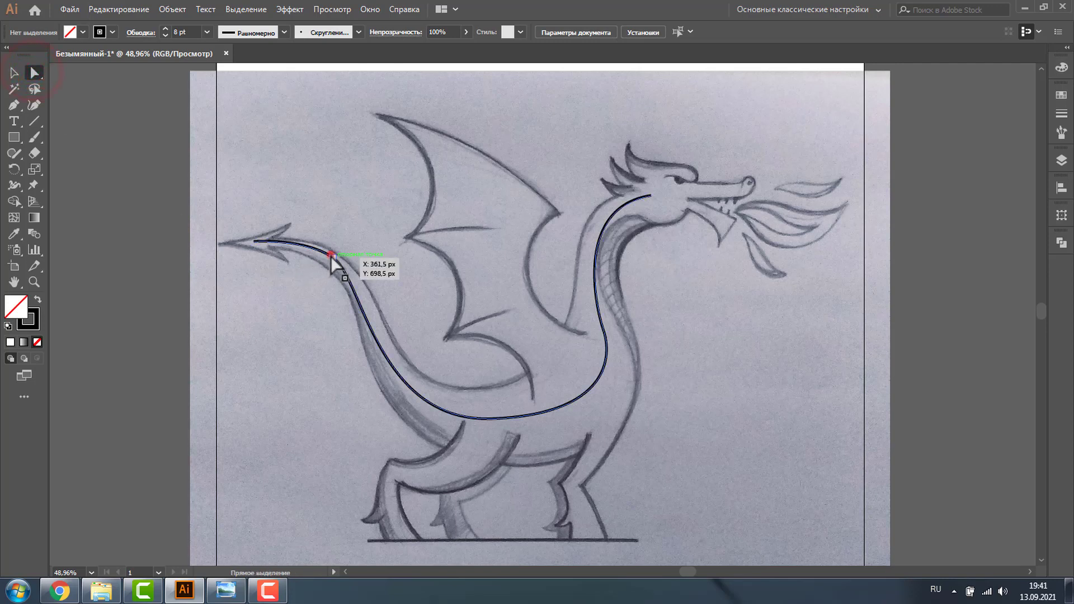
drag(364, 278, 395, 312)
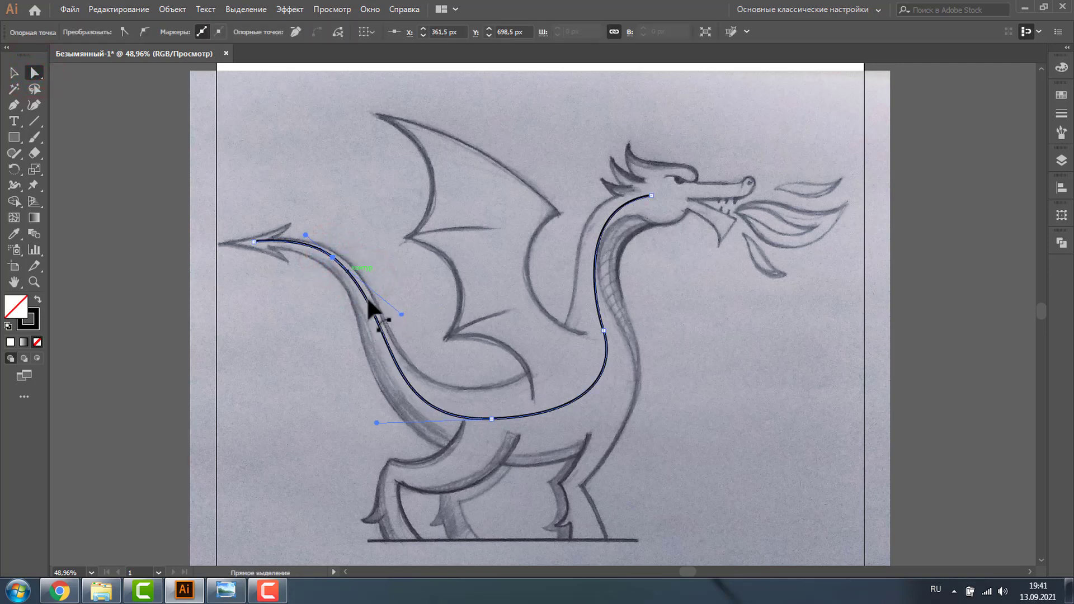
click(492, 420)
drag(375, 424, 364, 399)
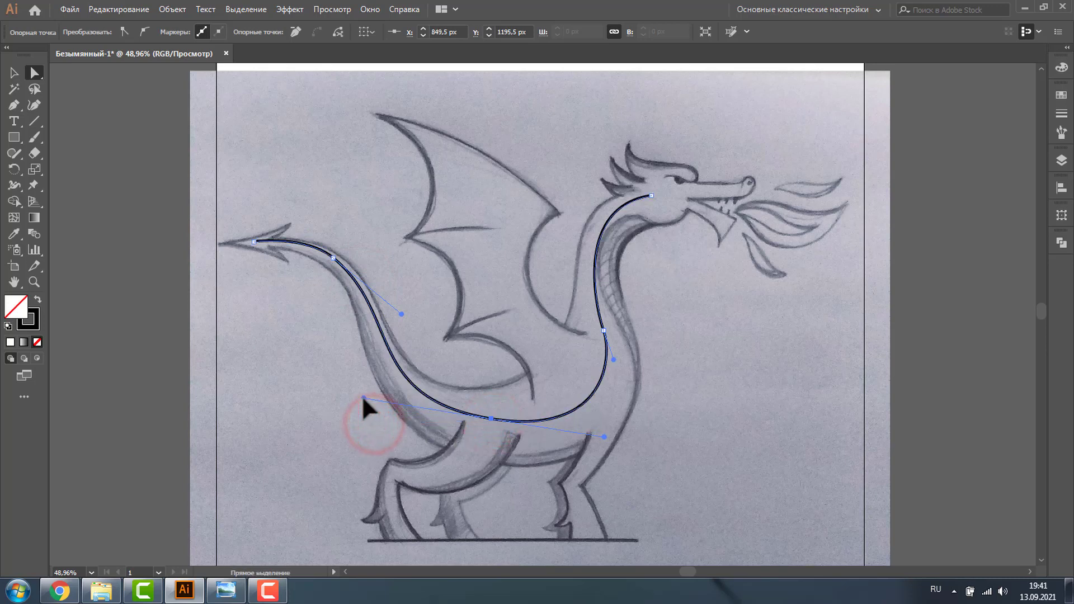
click(604, 332)
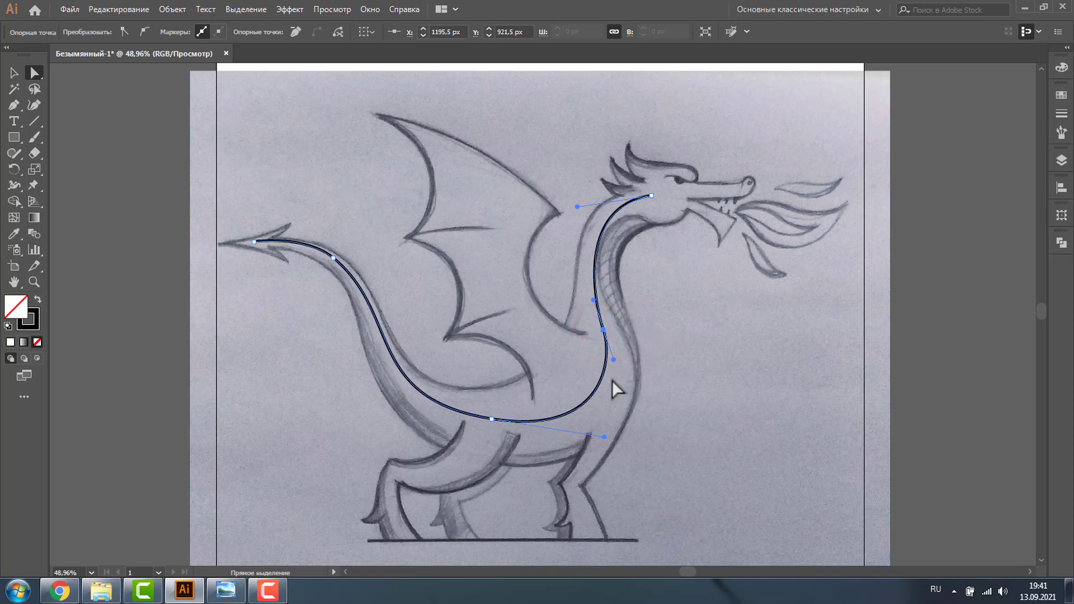
key(p)
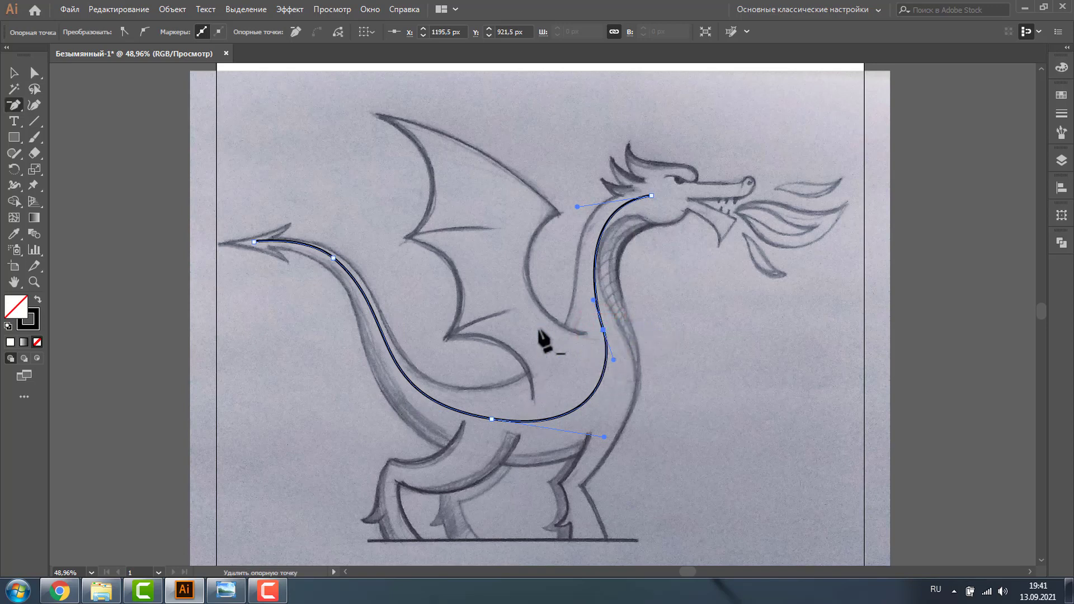
click(604, 331)
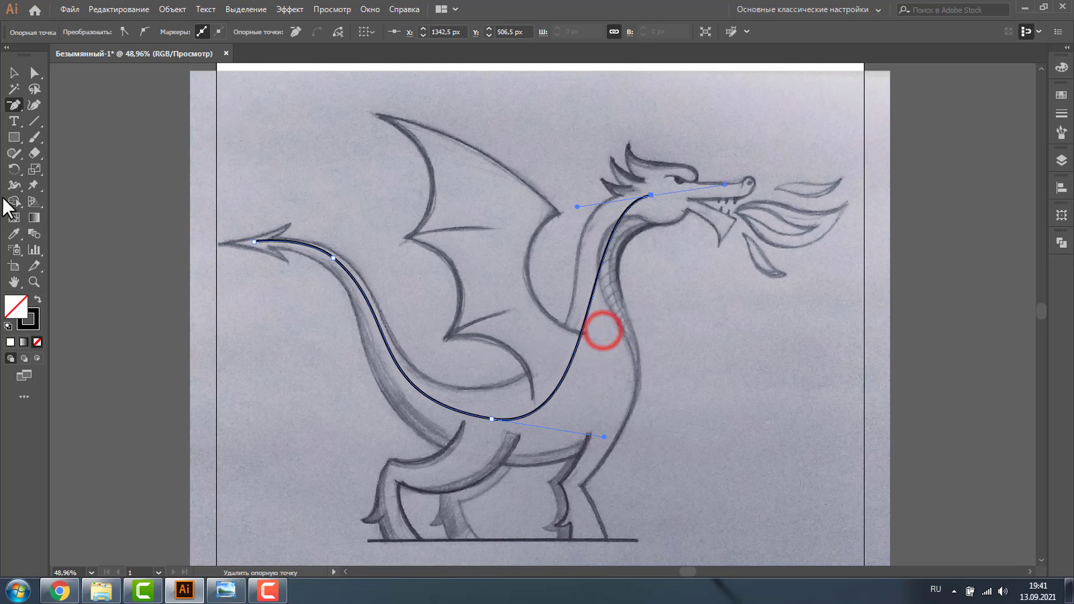
Shift the belly anchor right and refit the neck and head curves to the sketch.
click(34, 73)
drag(492, 418, 518, 420)
drag(391, 399, 387, 440)
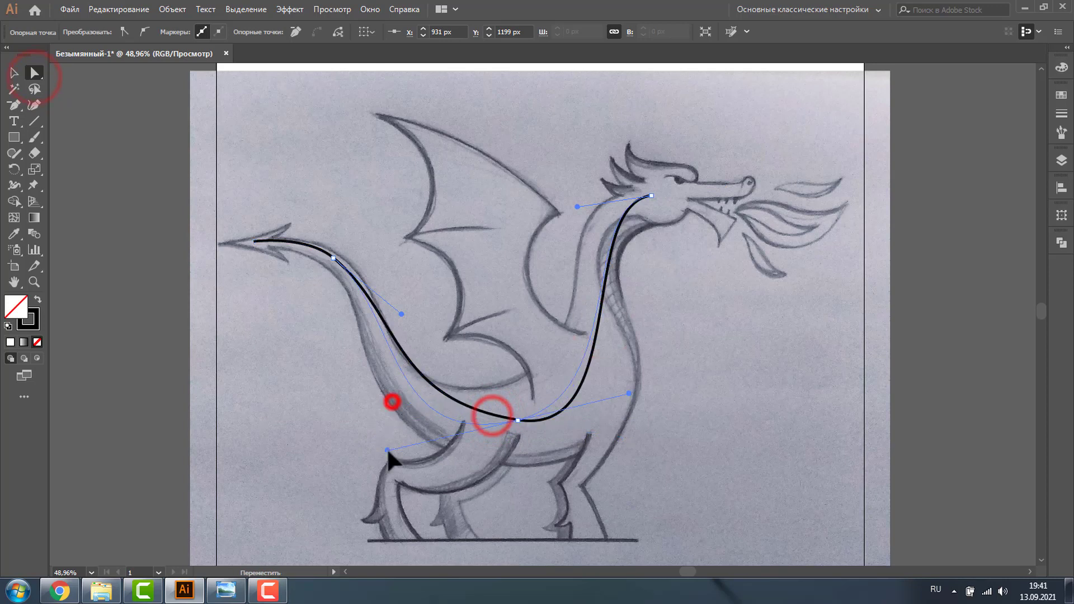
drag(577, 206, 556, 195)
drag(658, 199, 658, 210)
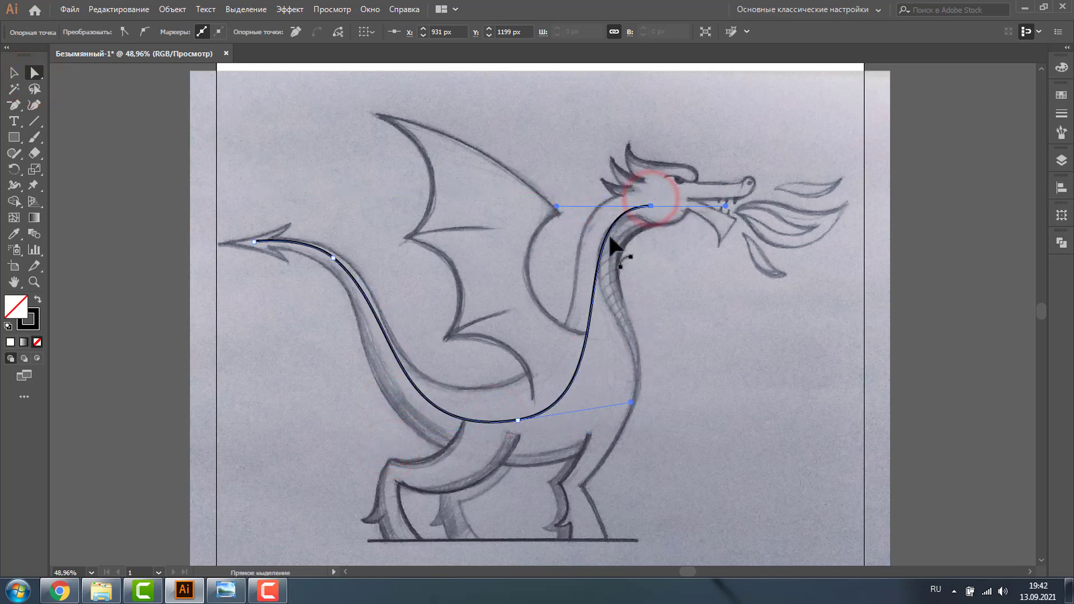
drag(557, 208, 551, 206)
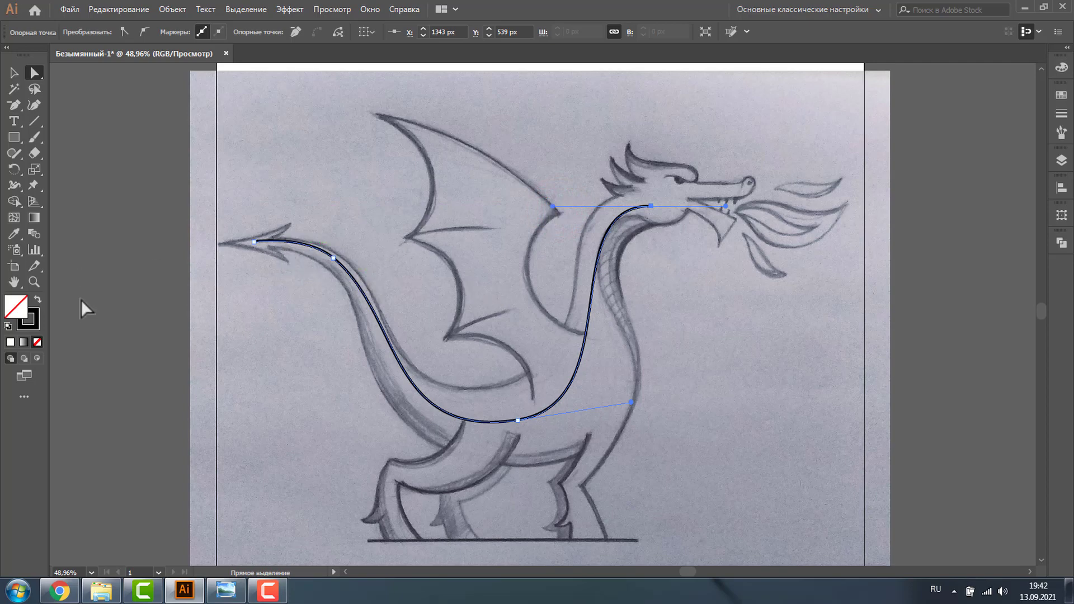
Zoom in on the tail and delete the extra middle anchor from the curve.
click(34, 281)
drag(152, 217, 475, 412)
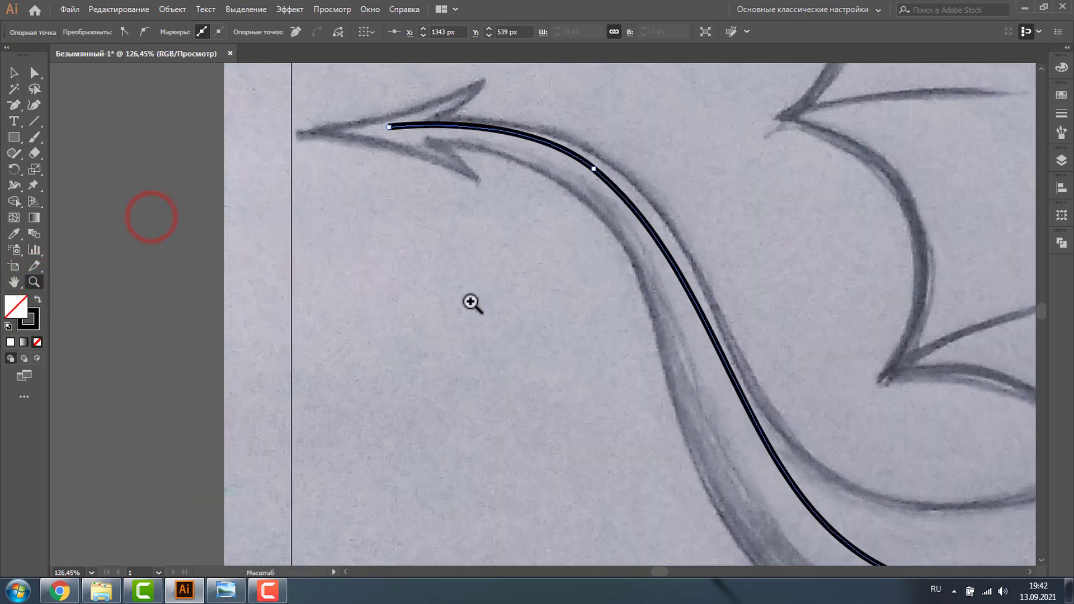
click(34, 73)
drag(390, 127, 389, 136)
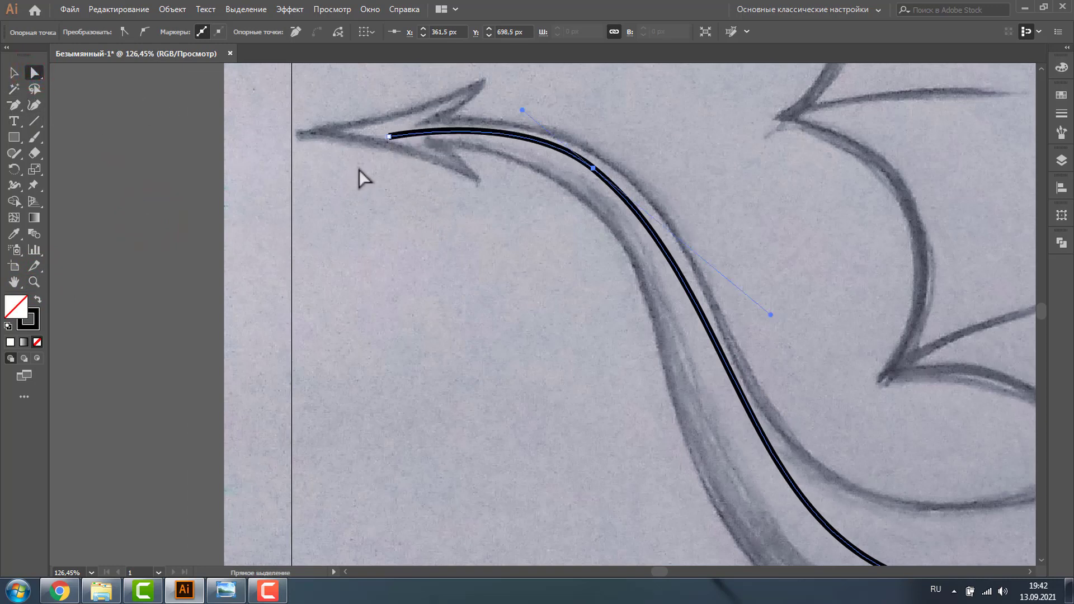
key(p)
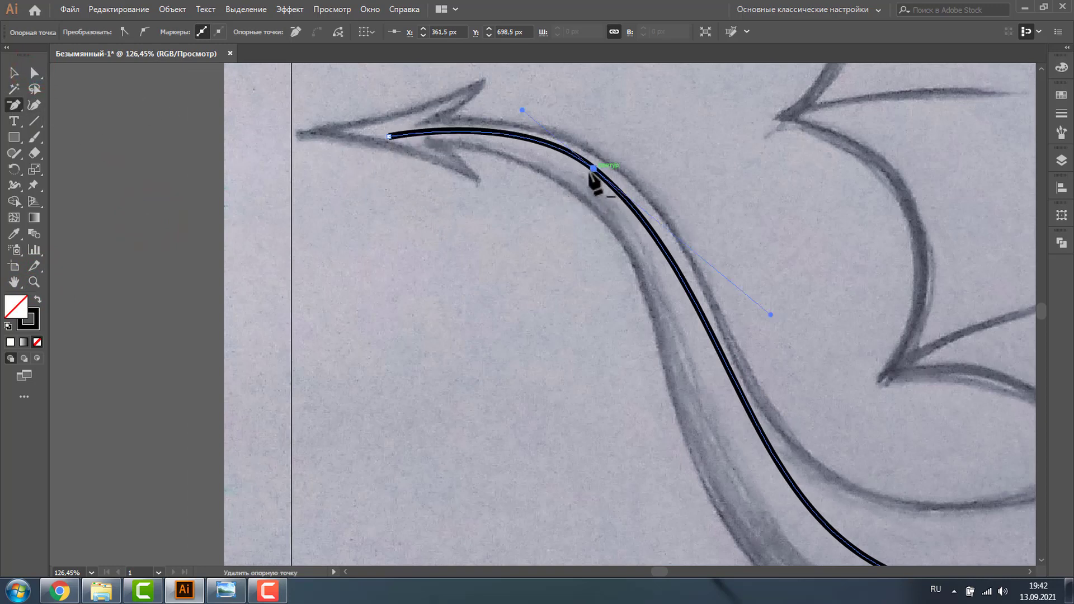
click(594, 168)
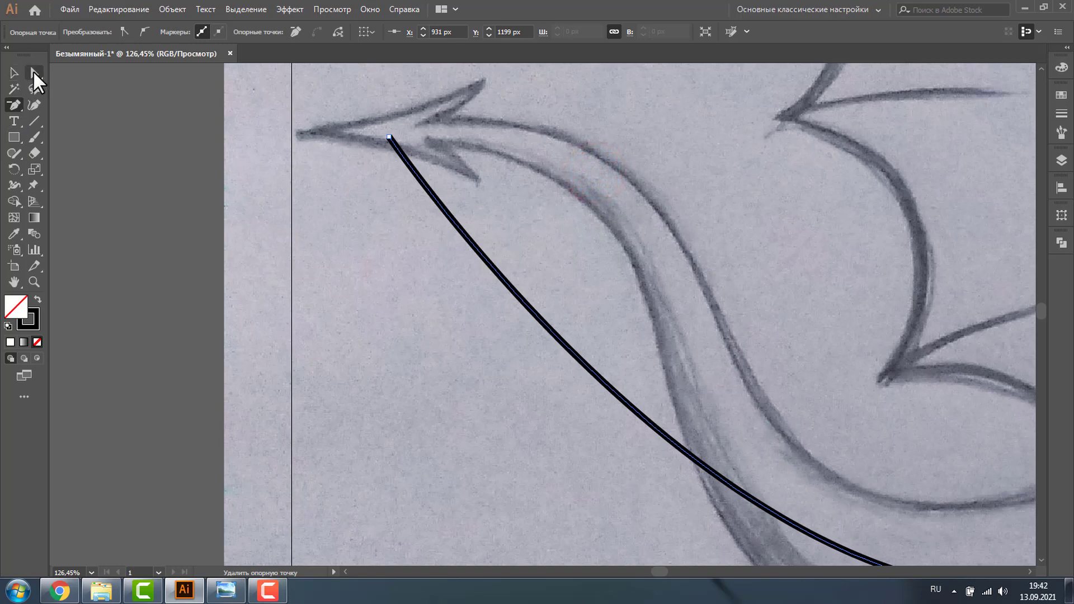
click(35, 73)
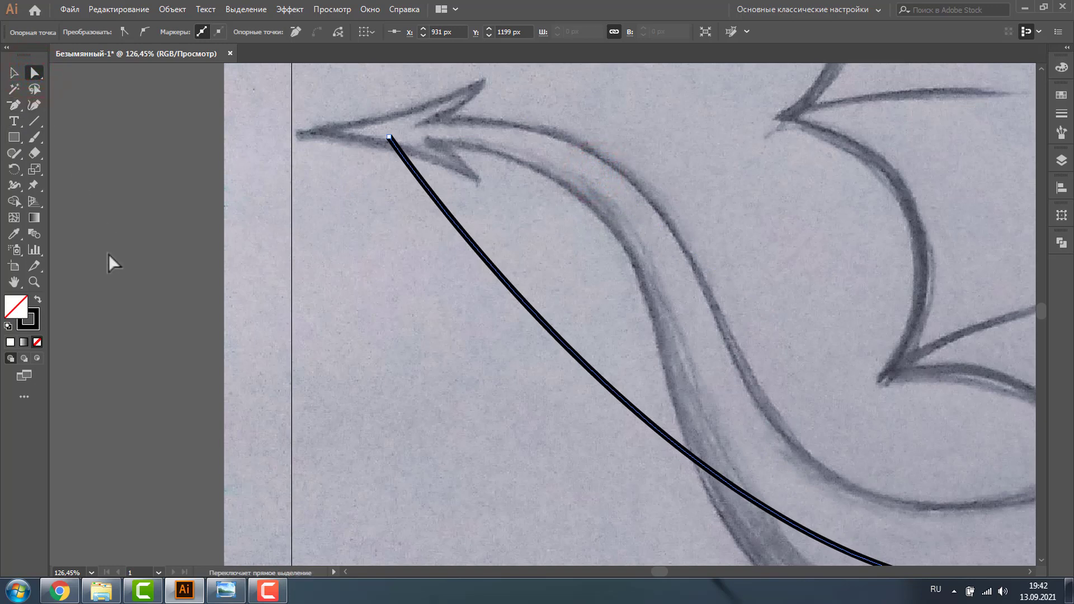
Convert the tail-tip anchor and pull its handles so the curve follows the tail's S-shape.
key(shift+c)
click(11, 104)
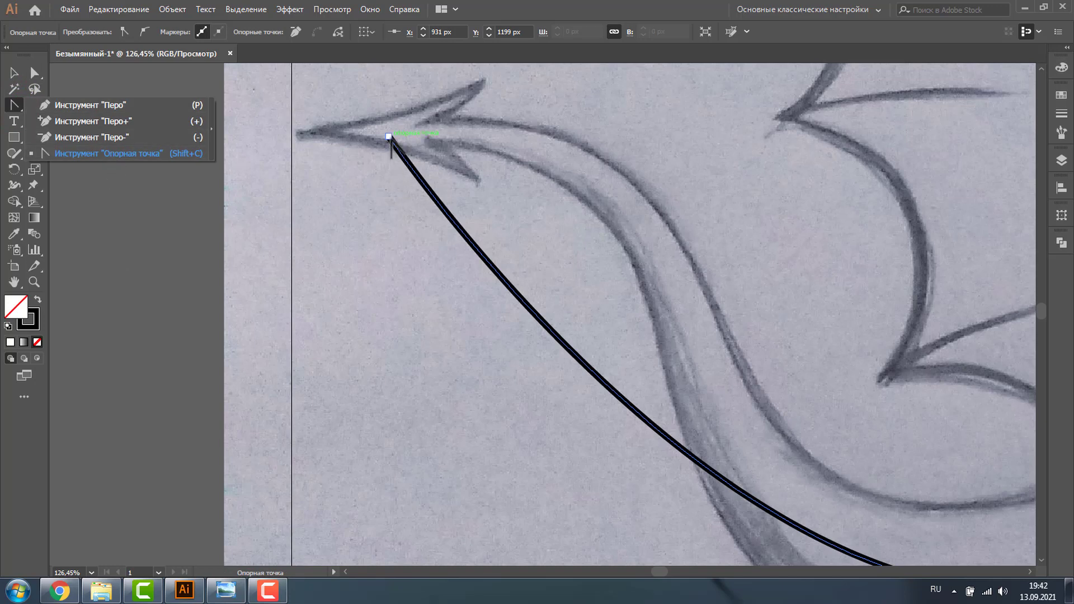
drag(389, 136, 558, 144)
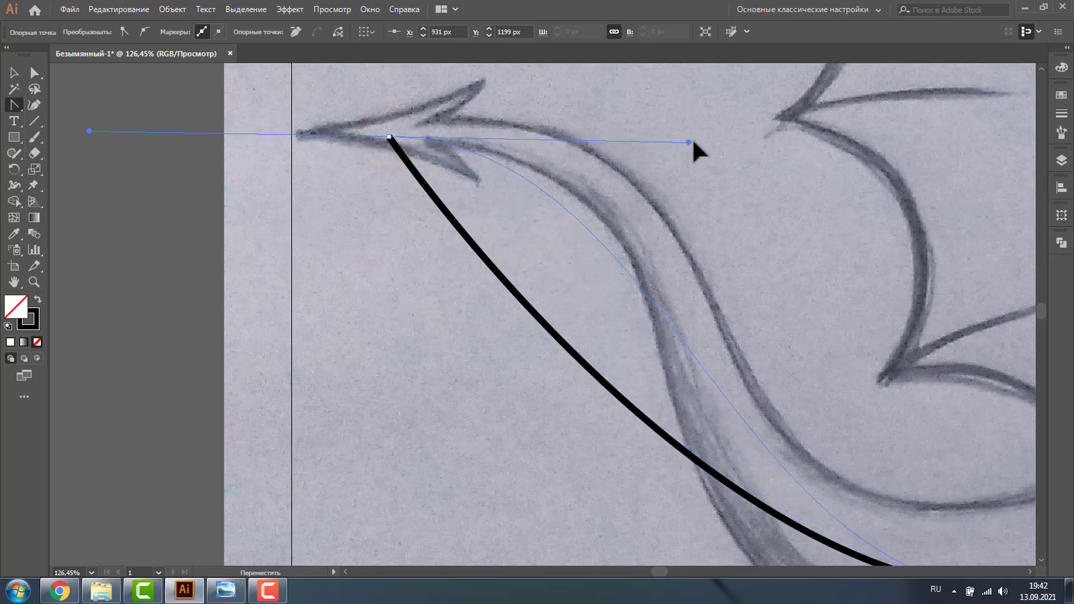
drag(559, 144, 706, 122)
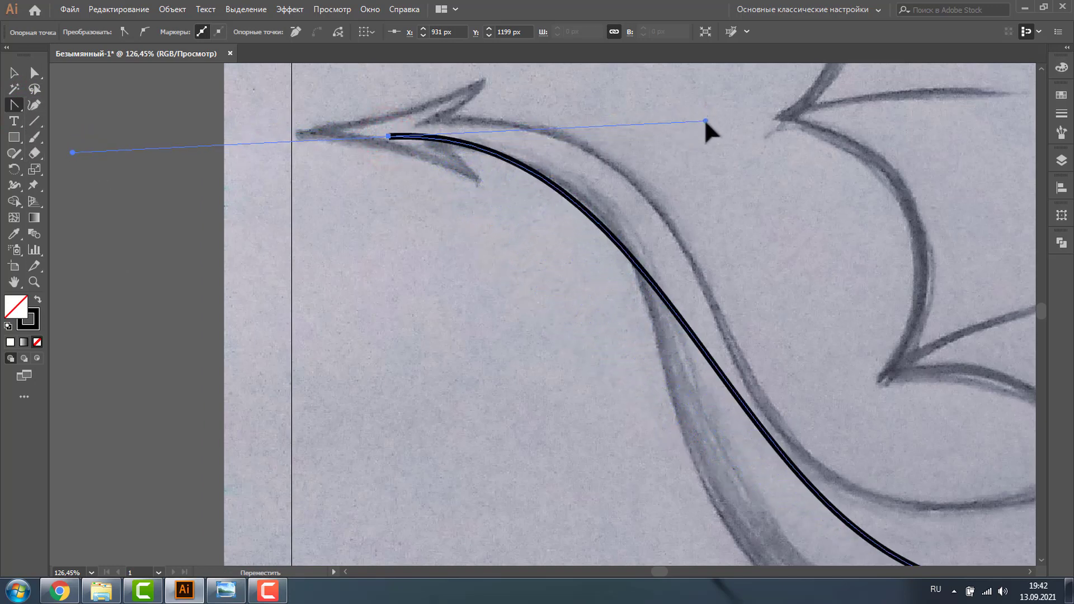
click(34, 73)
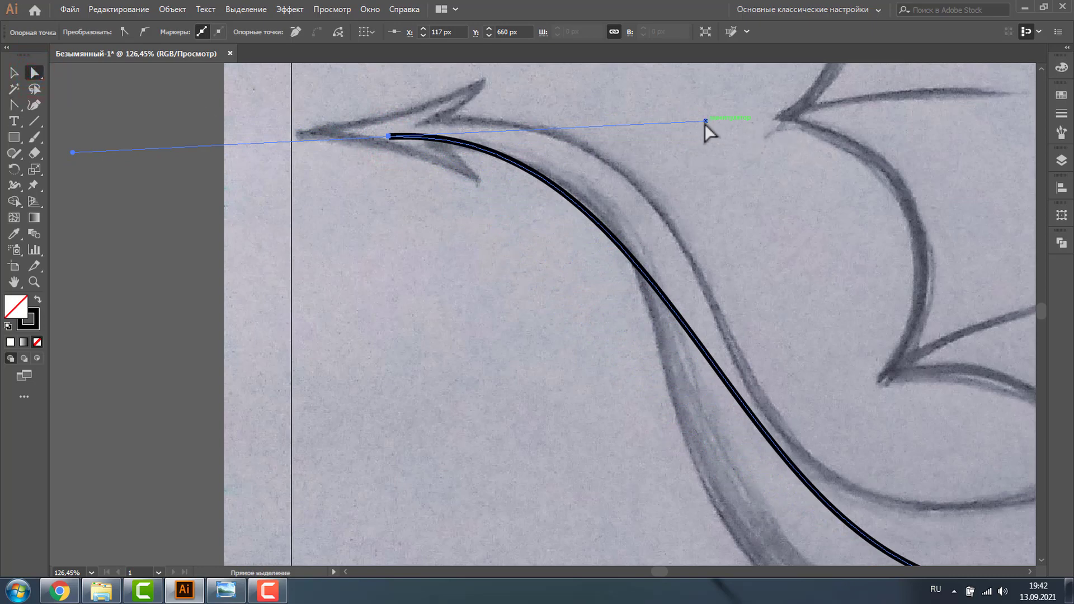
drag(706, 121, 777, 93)
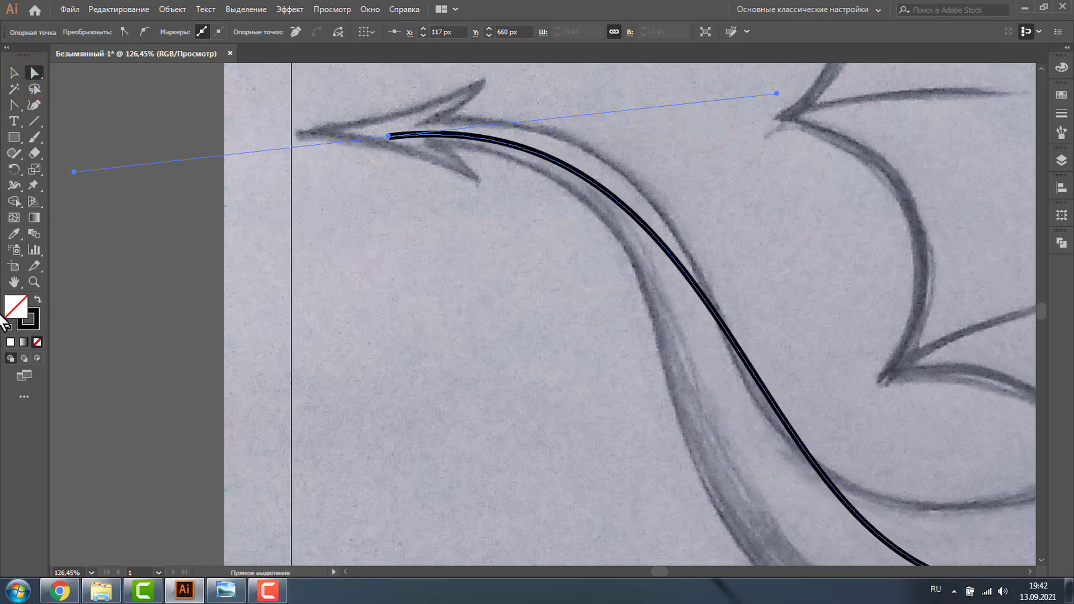
click(33, 282)
click(436, 355)
click(13, 73)
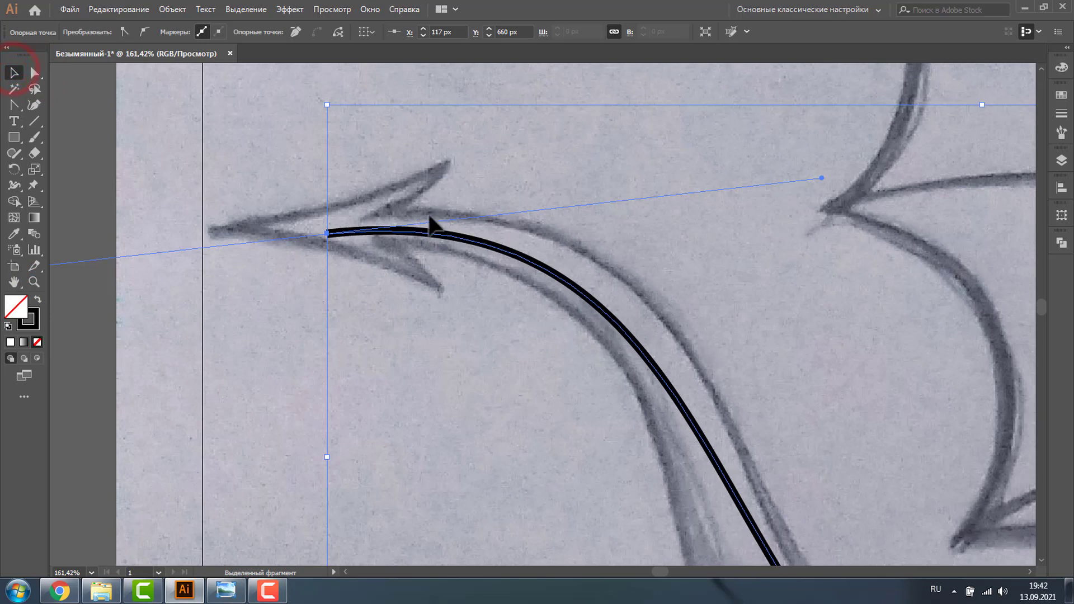
Raise the tail-to-neck curve's stroke weight to 40 pt.
click(228, 118)
click(377, 228)
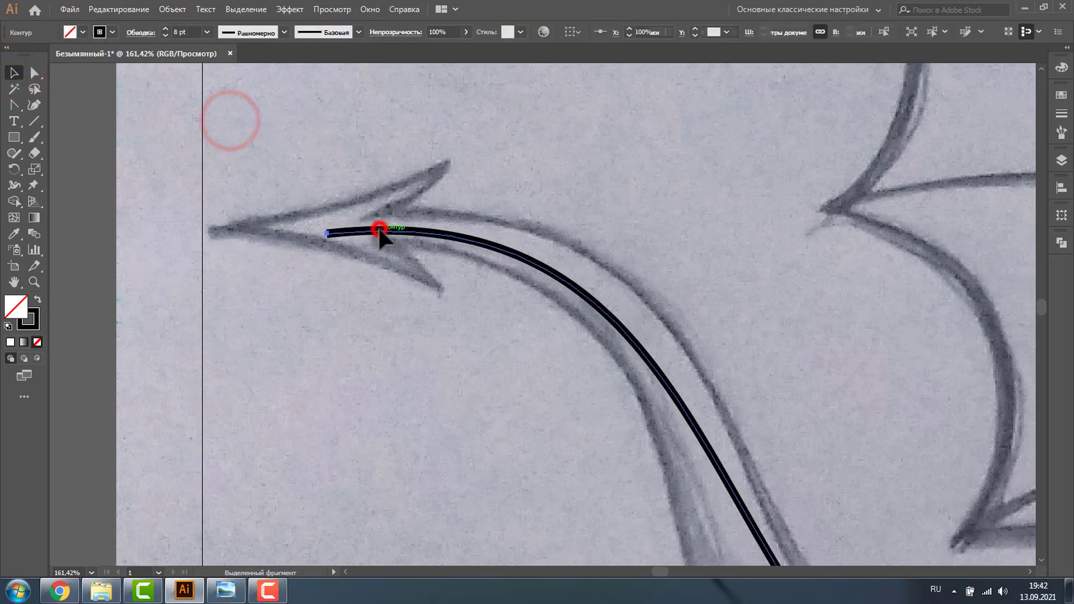
click(165, 29)
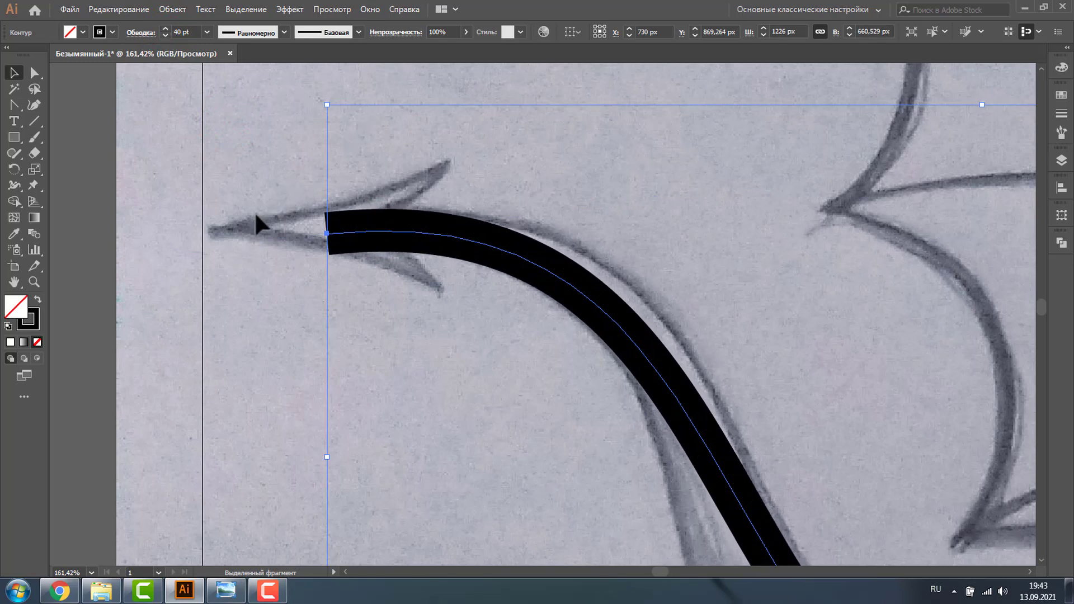
Try start arrowheads in the Stroke panel, then set Arrowheads back to None.
click(1061, 114)
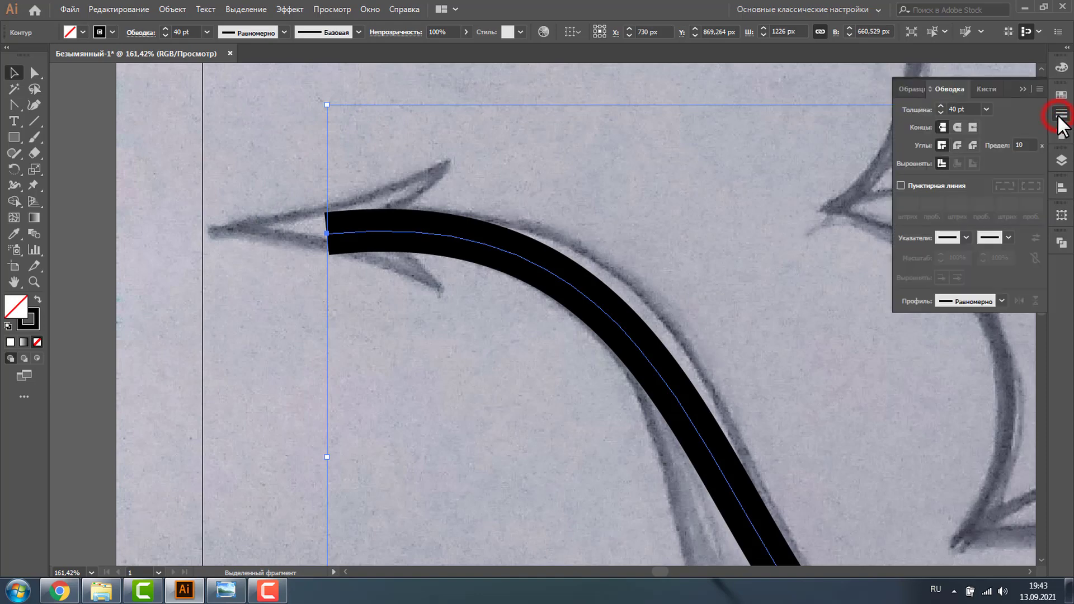
click(370, 9)
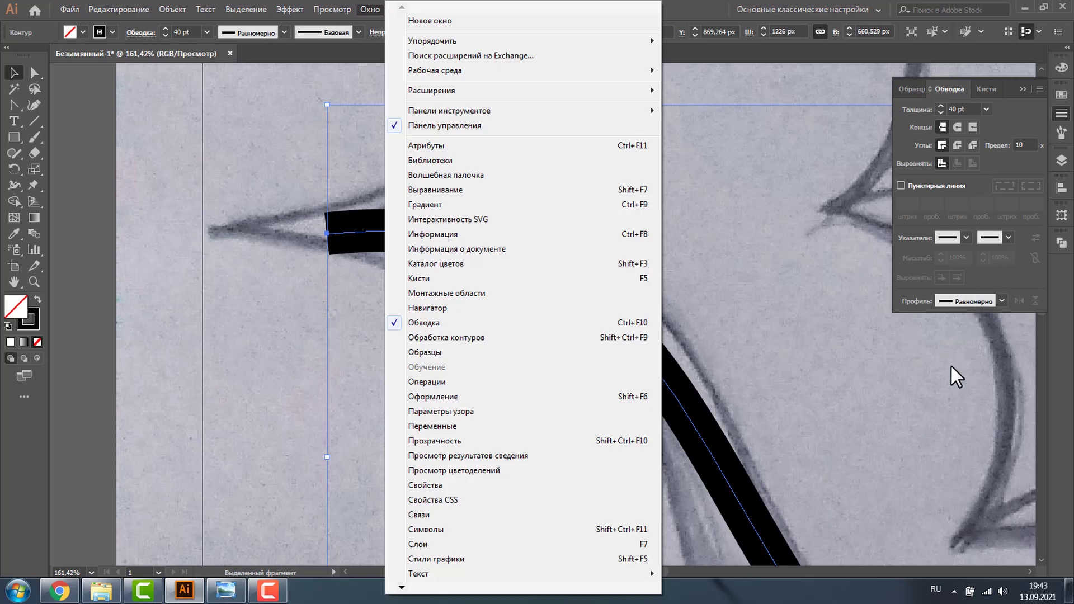
click(966, 235)
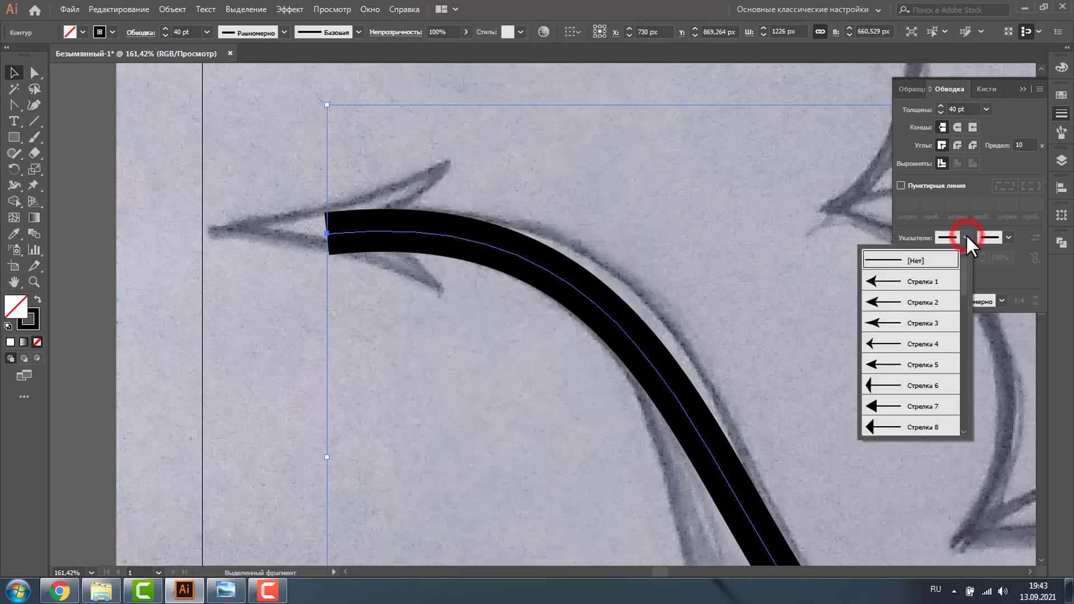
click(918, 281)
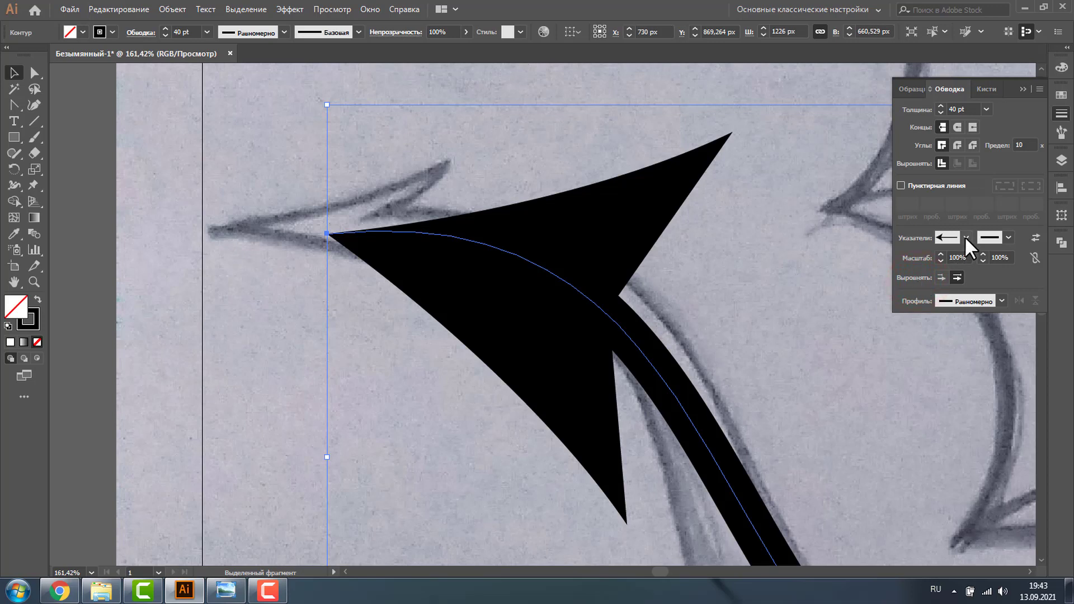
click(965, 237)
click(917, 305)
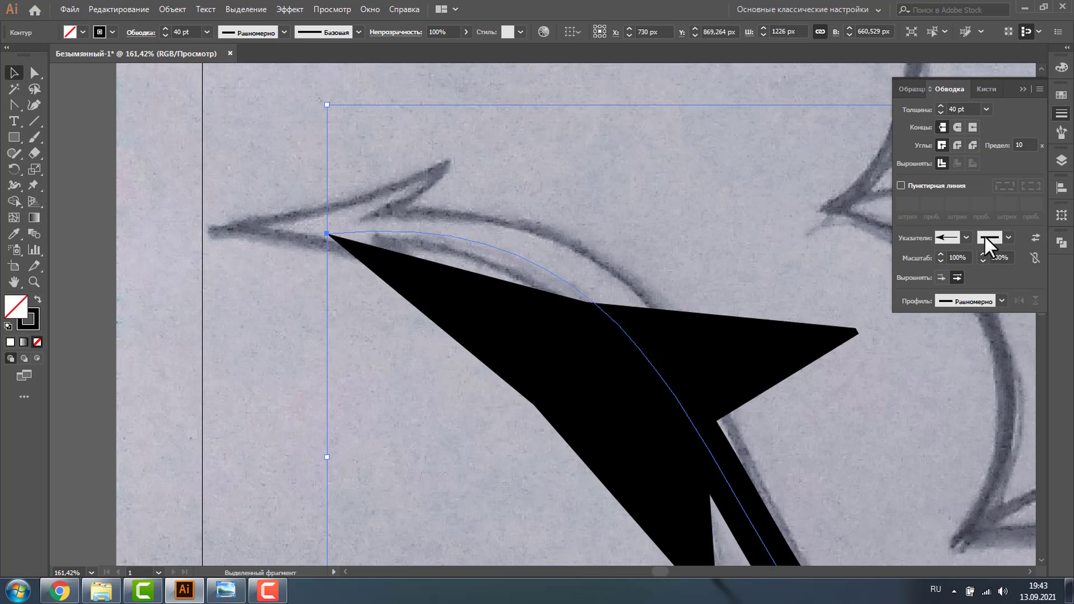
click(960, 237)
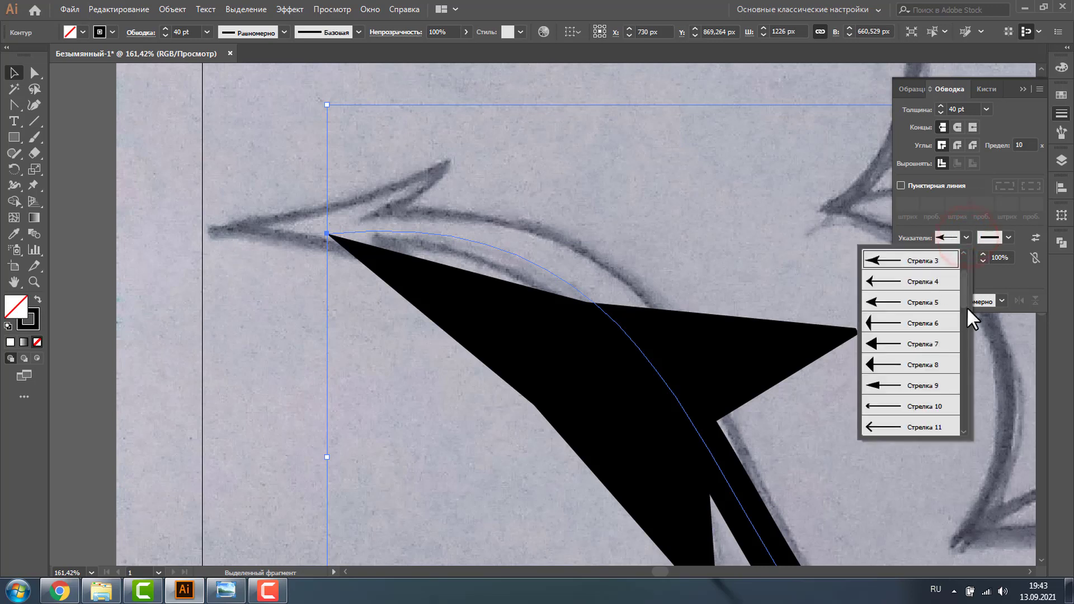
drag(962, 272, 962, 255)
click(911, 263)
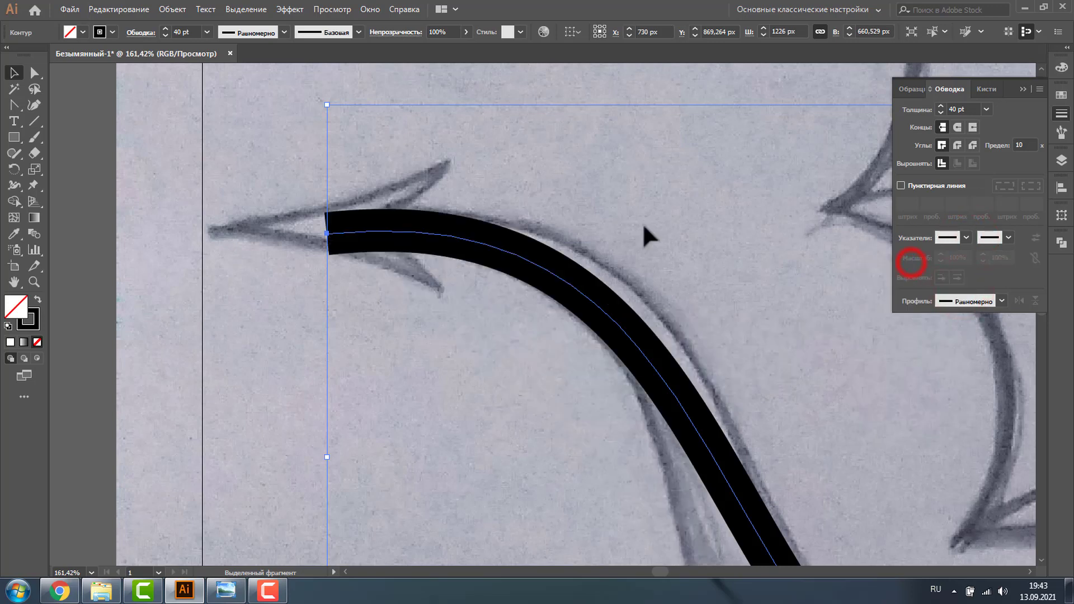
Zoom out to the whole dragon and use the Width tool to bulge the belly and taper the tail.
click(35, 281)
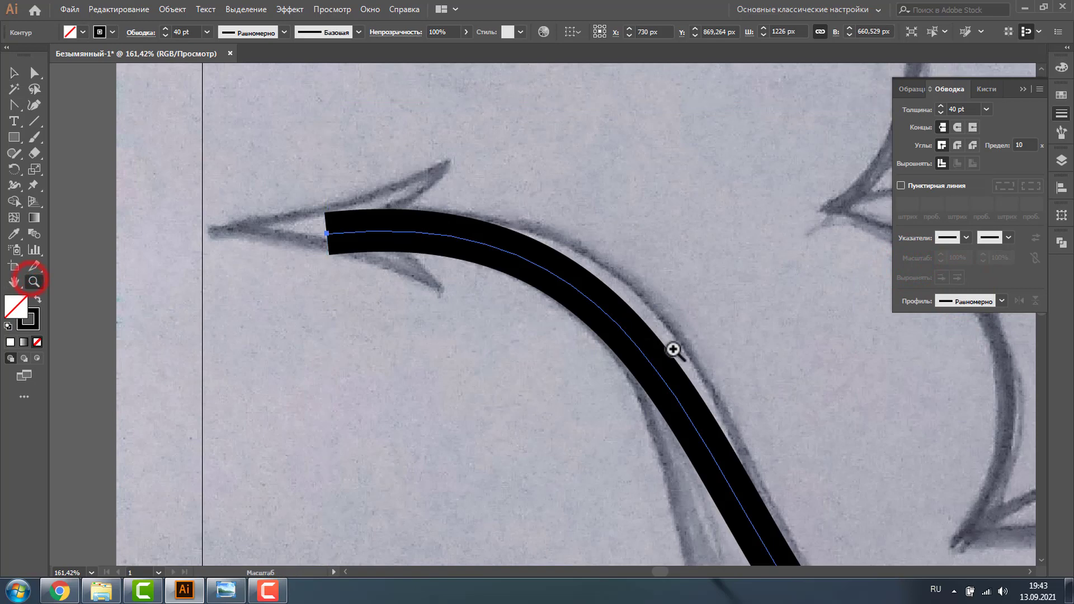
alt+click(692, 351)
alt+click(734, 377)
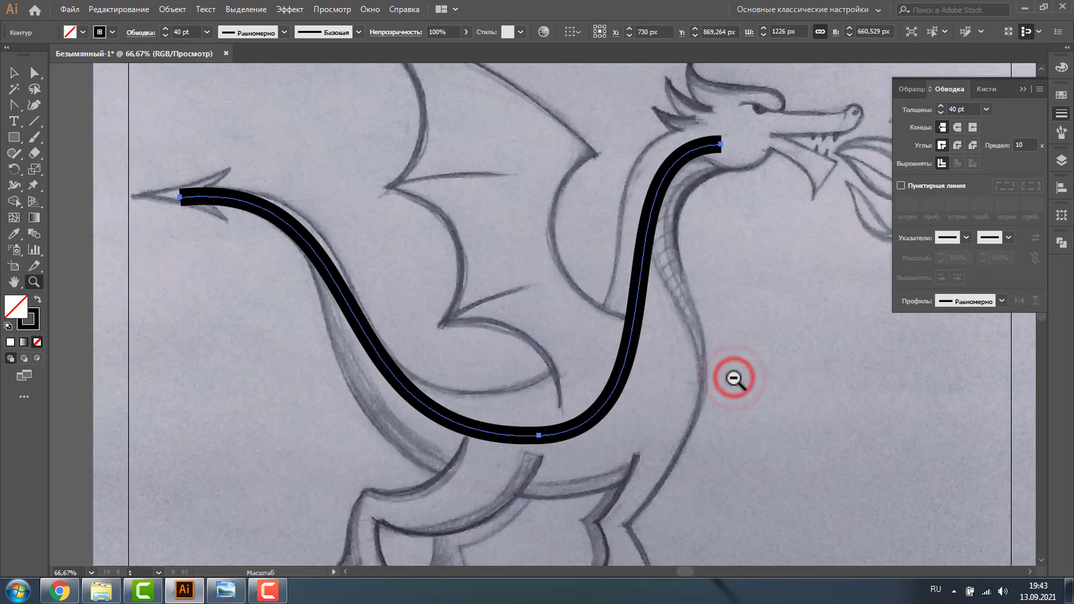
alt+click(733, 377)
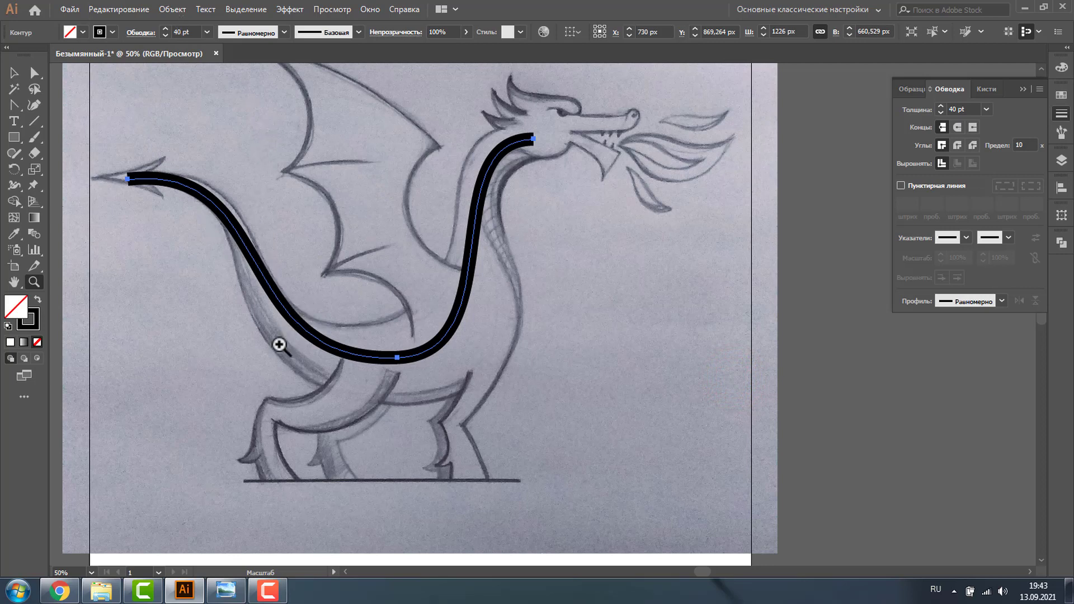
click(13, 185)
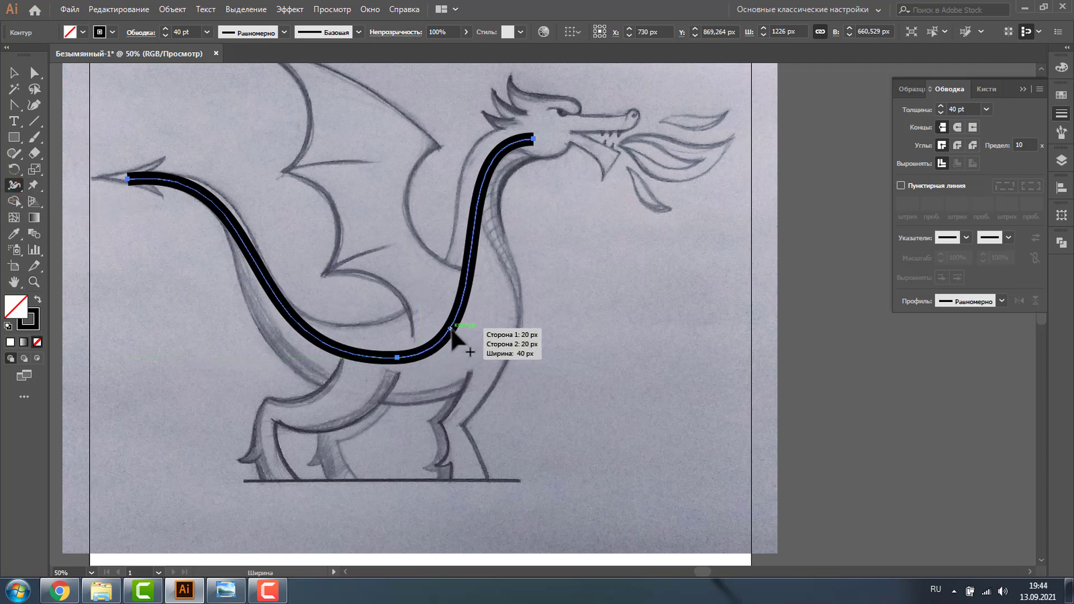
drag(452, 328, 494, 357)
drag(488, 350, 486, 351)
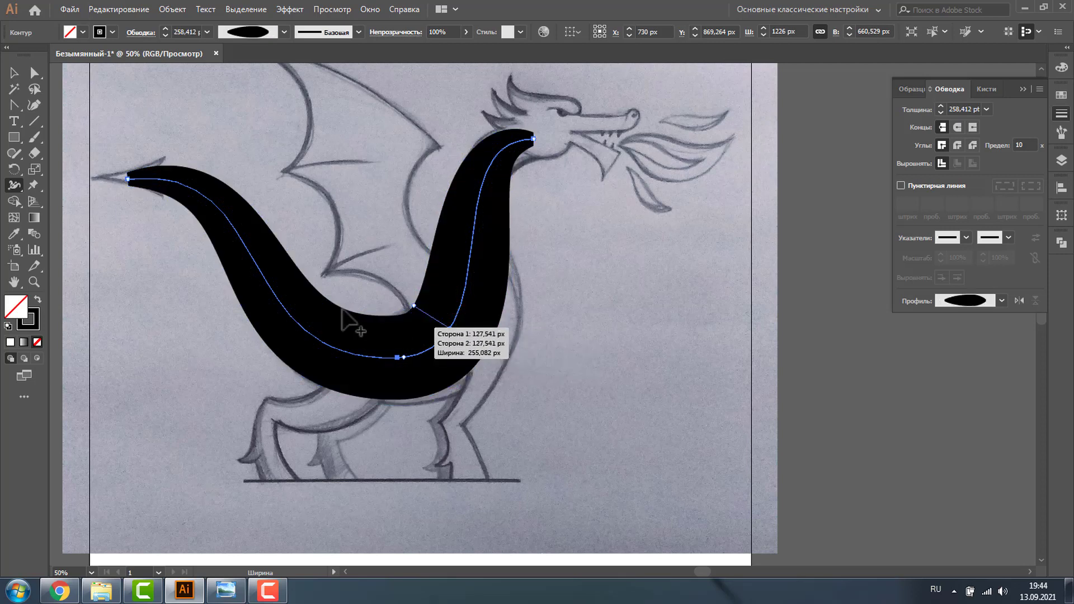
drag(270, 288, 288, 276)
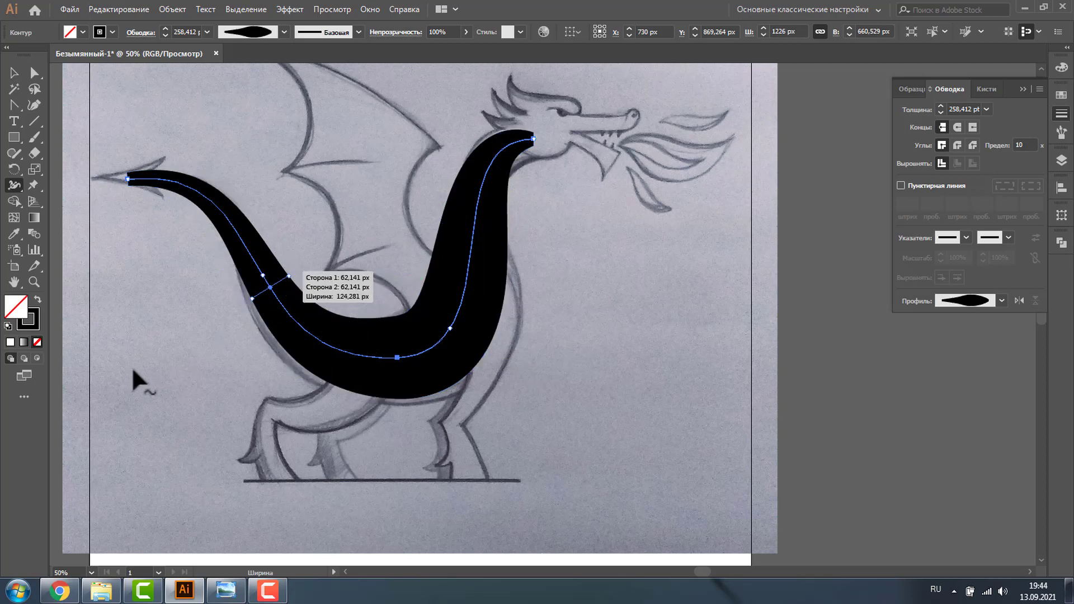
Drag the body's anchors and handles so the head end runs level toward the snout.
click(35, 73)
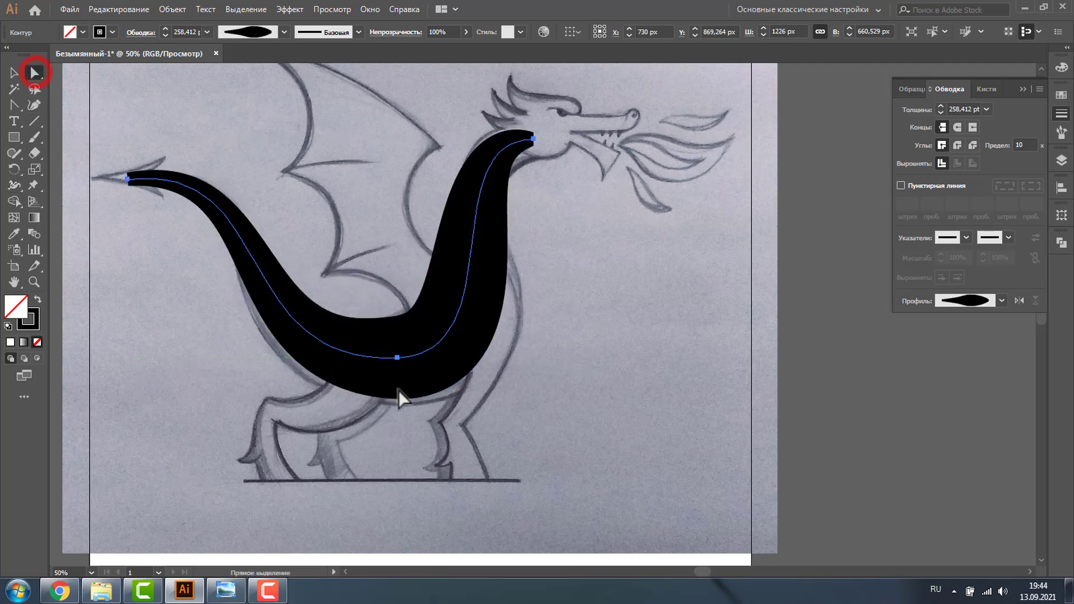
click(397, 357)
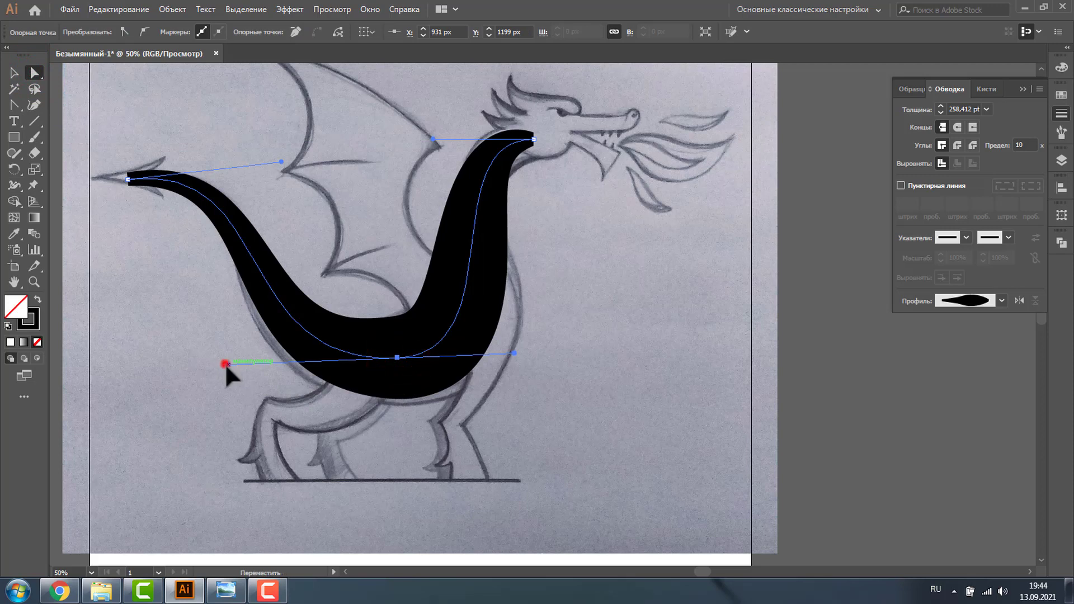
drag(228, 365, 223, 378)
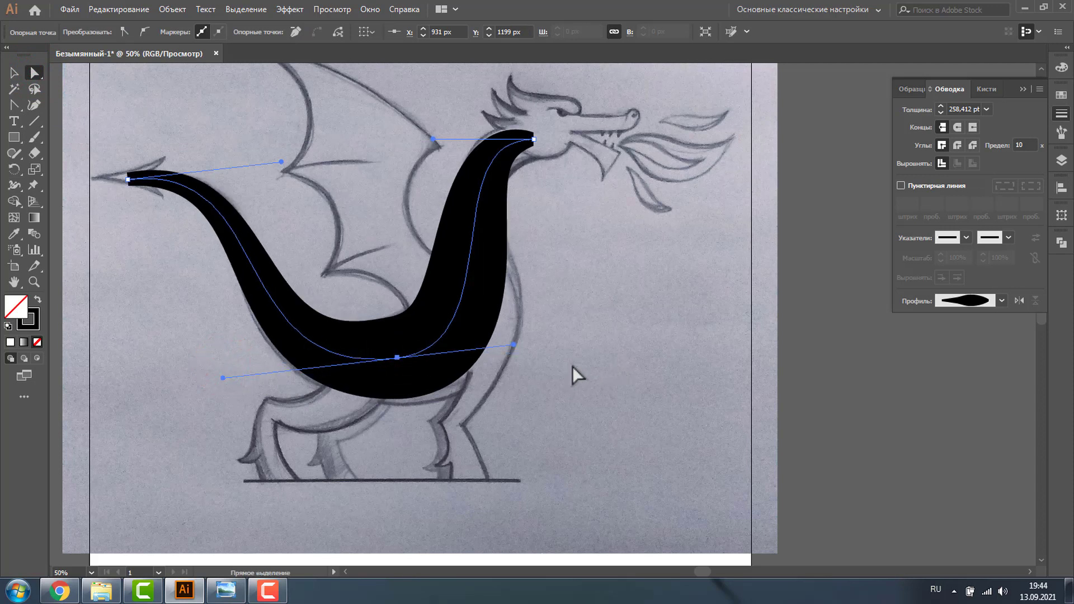
drag(513, 344, 541, 343)
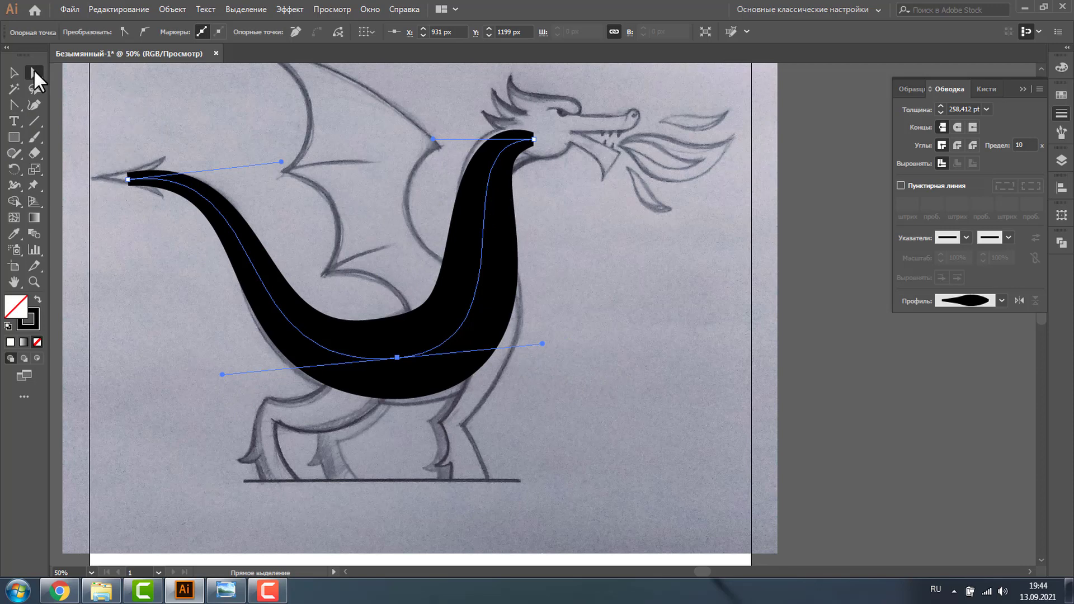
drag(535, 140, 552, 139)
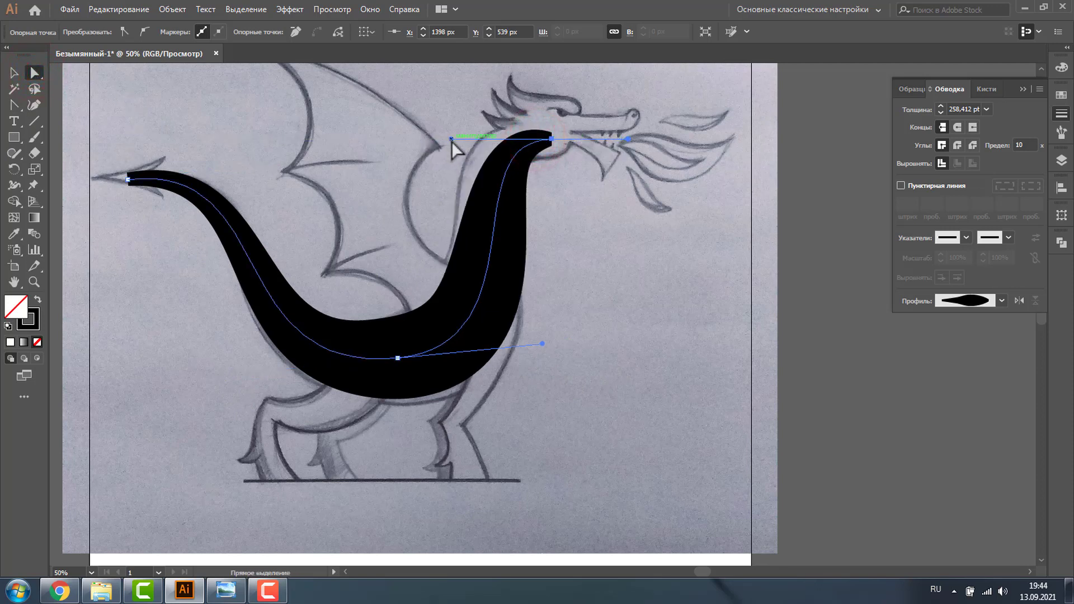
mouse_move(451, 139)
mouse_down()
mouse_move(446, 119)
mouse_move(431, 138)
mouse_up()
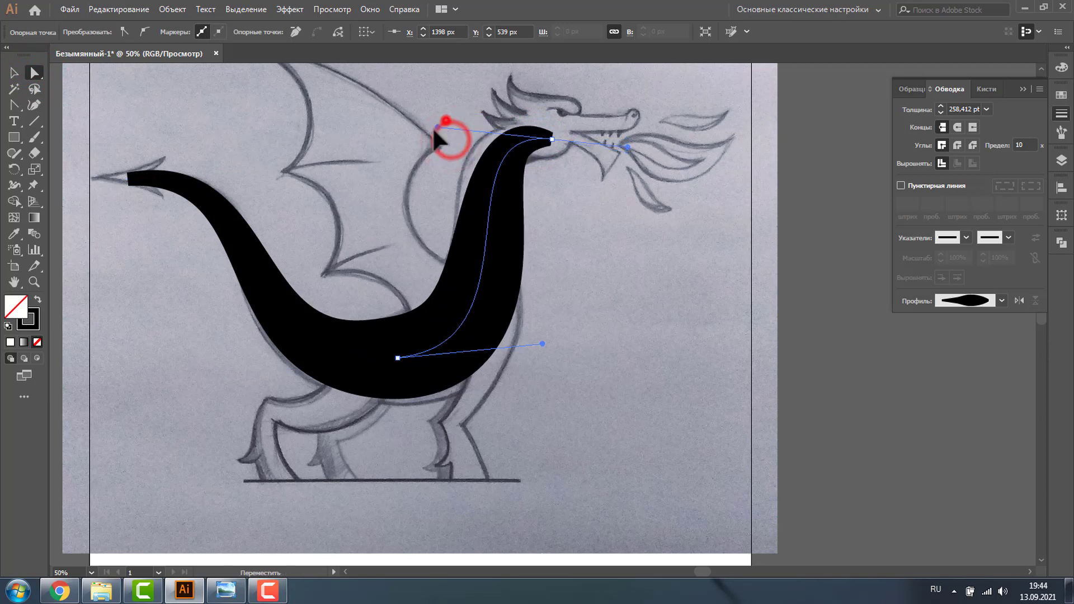
drag(543, 343, 559, 347)
click(14, 187)
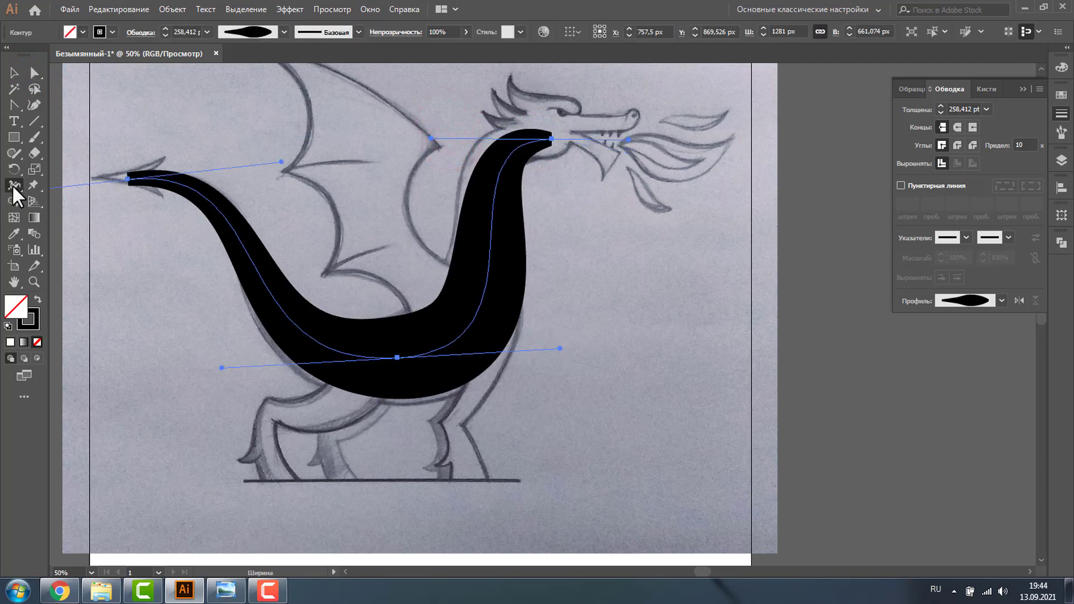
Narrow the black body at the neck, refit the neck handle, and widen the belly.
click(13, 191)
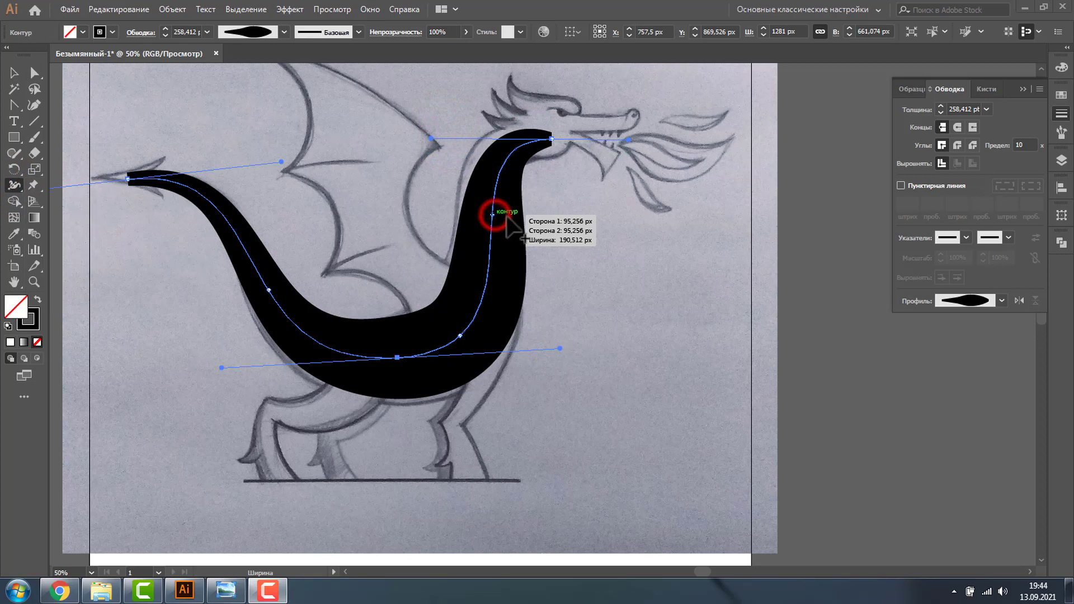
click(491, 218)
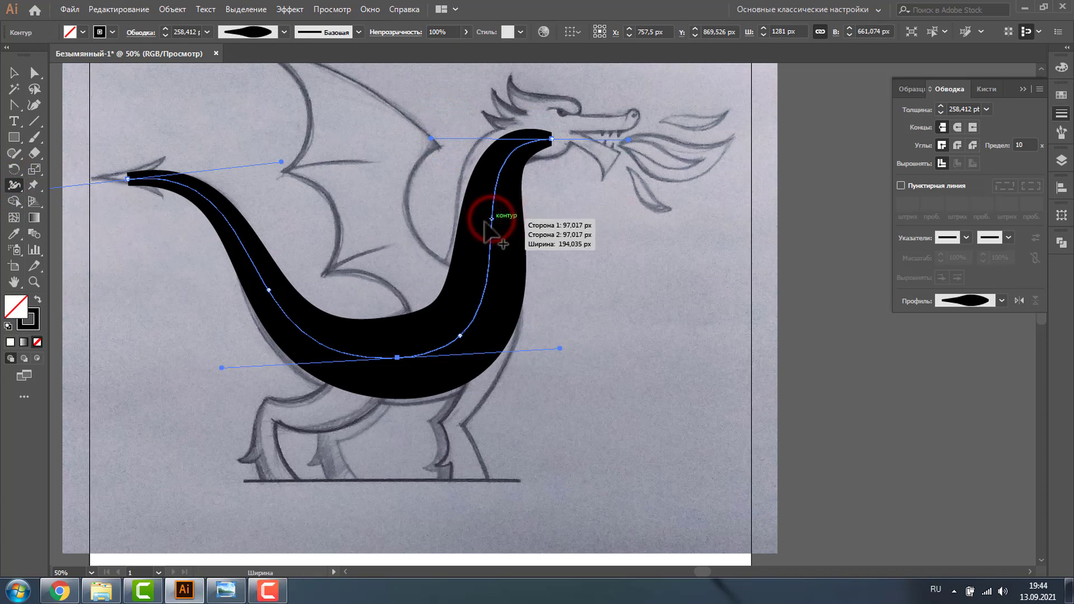
mouse_move(484, 220)
mouse_down()
mouse_move(516, 223)
mouse_move(501, 221)
mouse_move(490, 264)
mouse_up()
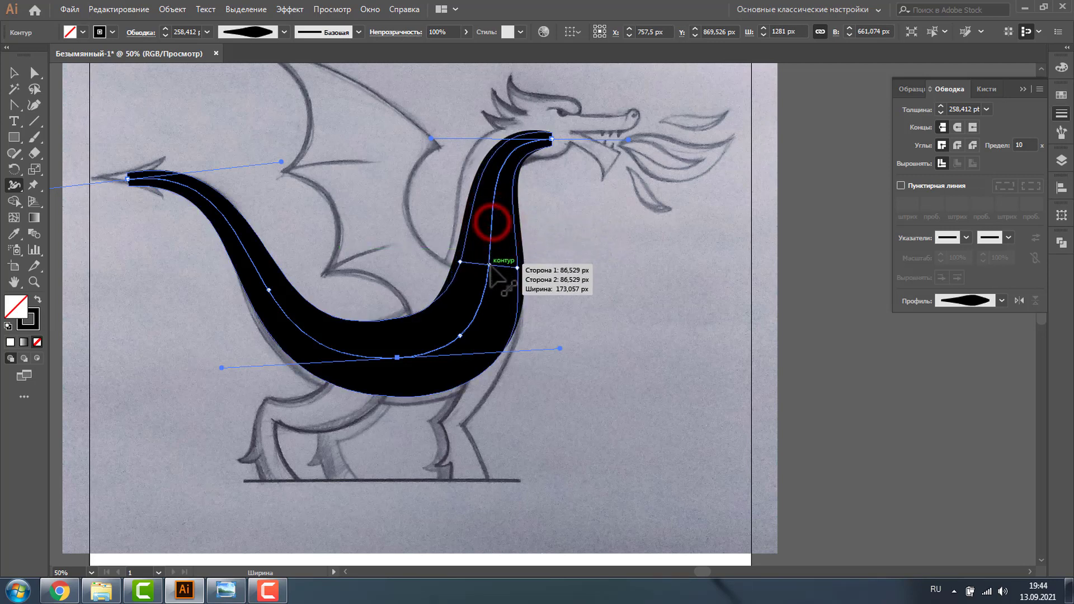
click(32, 72)
drag(432, 136, 419, 125)
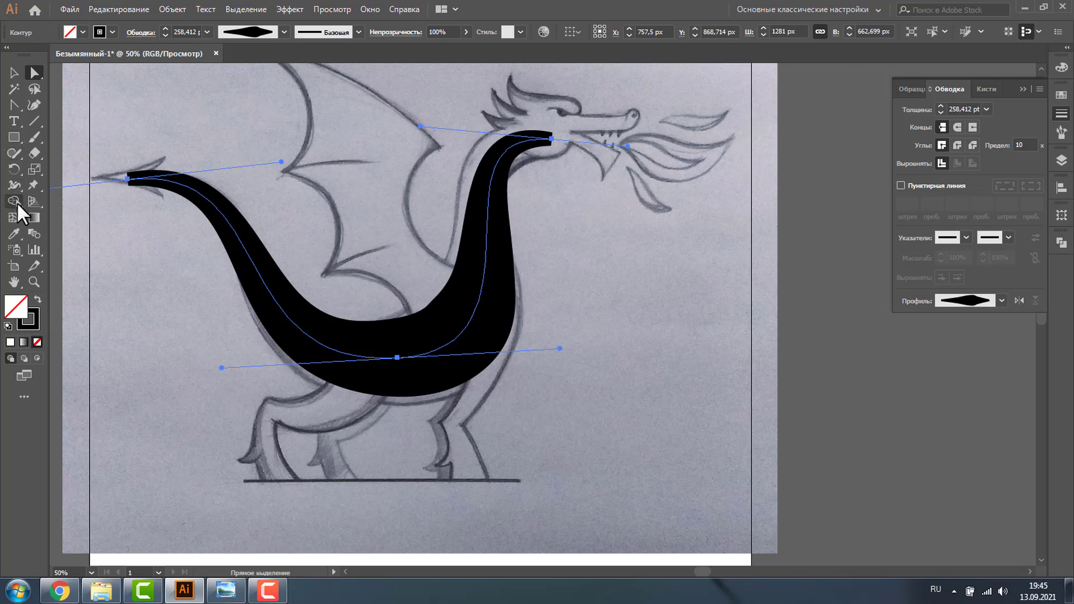
click(12, 186)
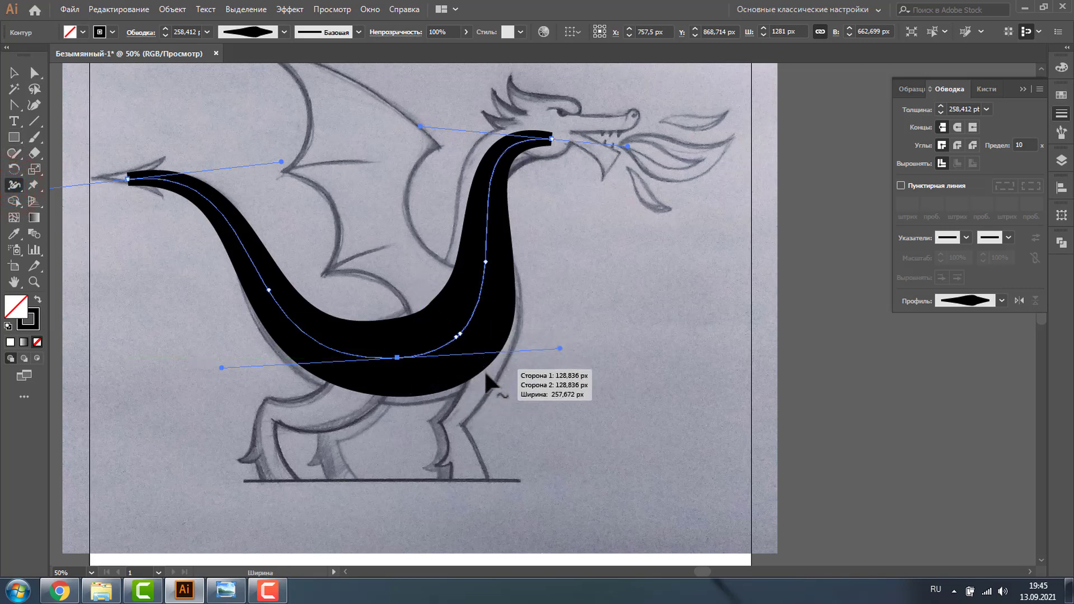
drag(488, 362, 494, 364)
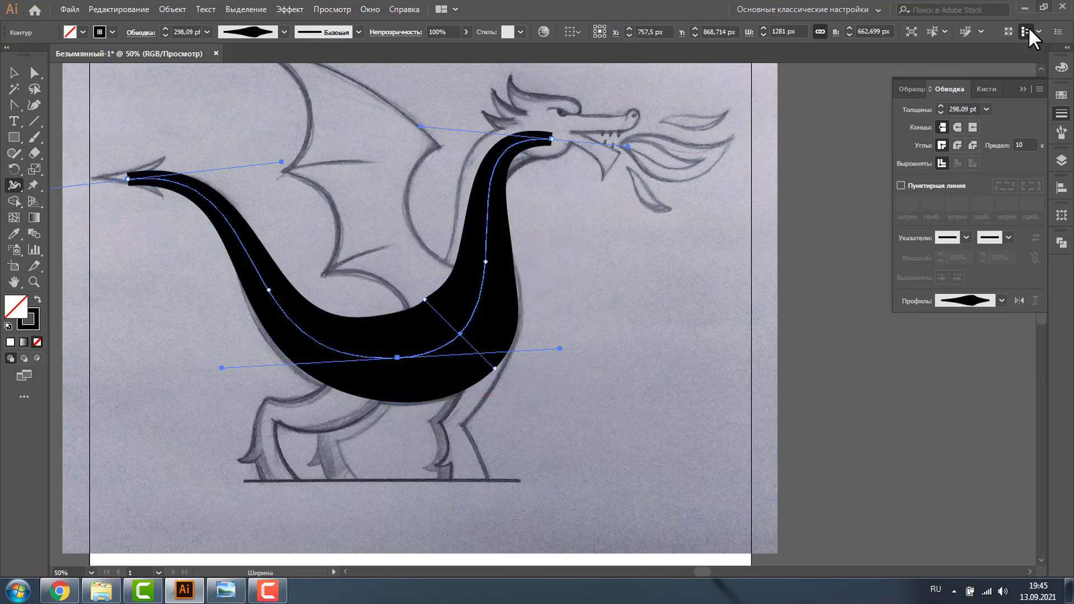
Collapse the Stroke panel and deselect the black body.
click(1023, 84)
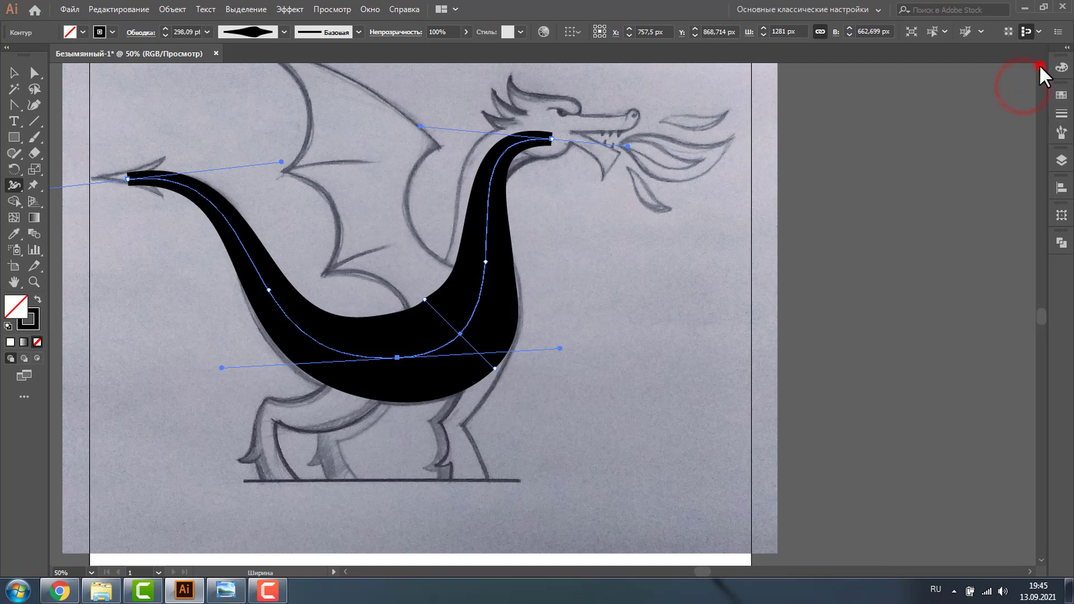
click(1041, 67)
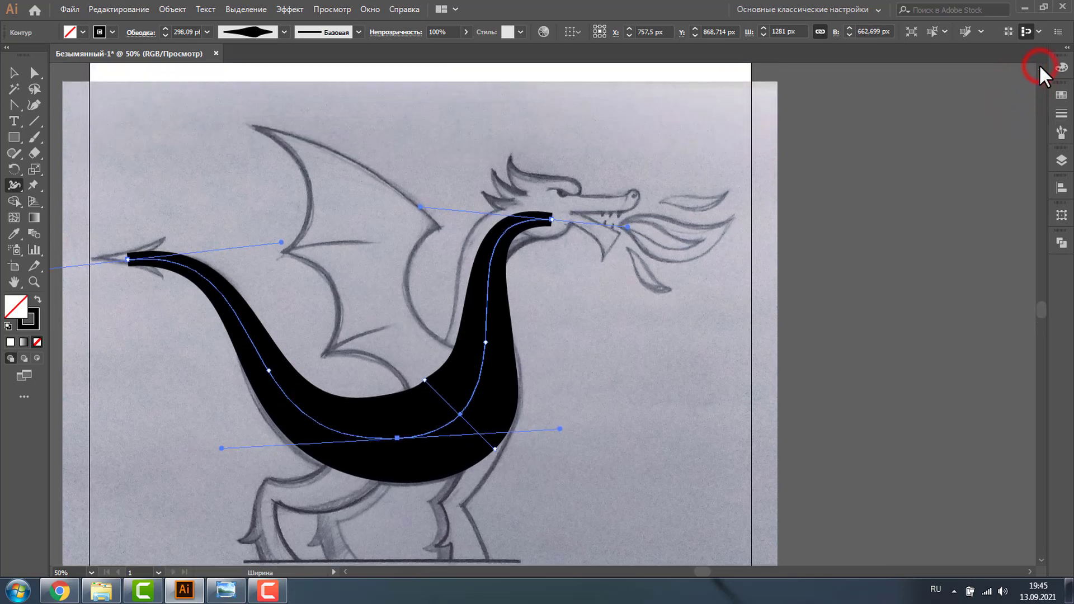
click(15, 74)
click(784, 329)
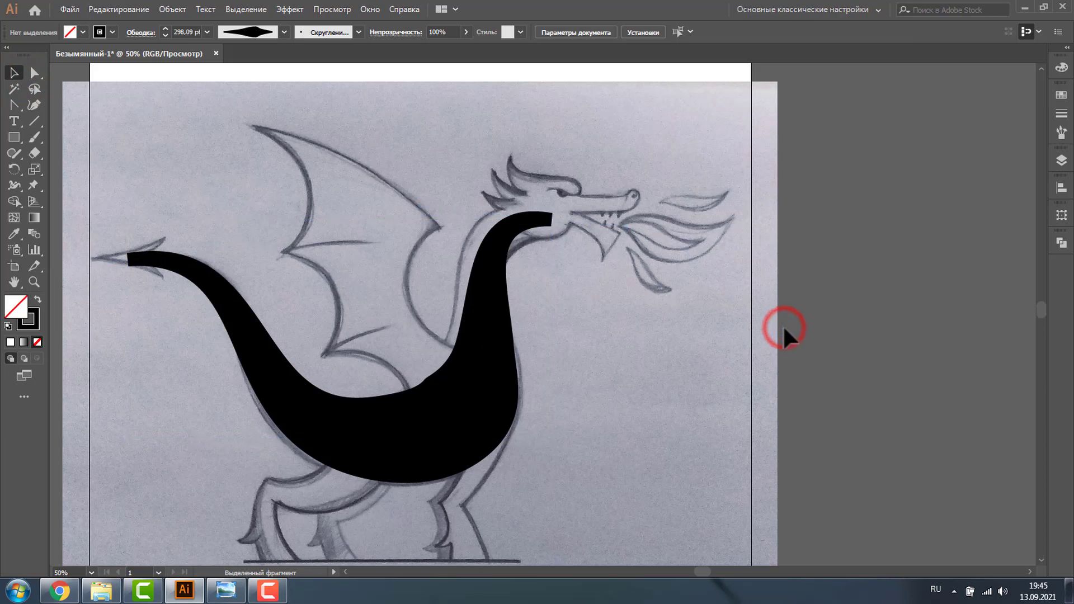
Draw an arc above the tail with a 5 pt red stroke.
click(34, 117)
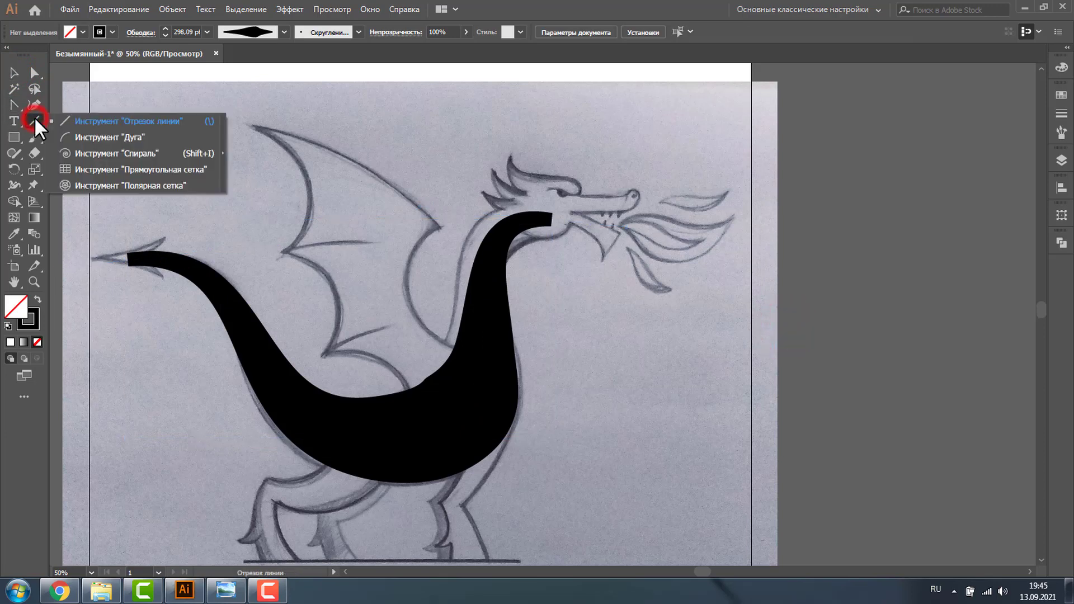
click(97, 136)
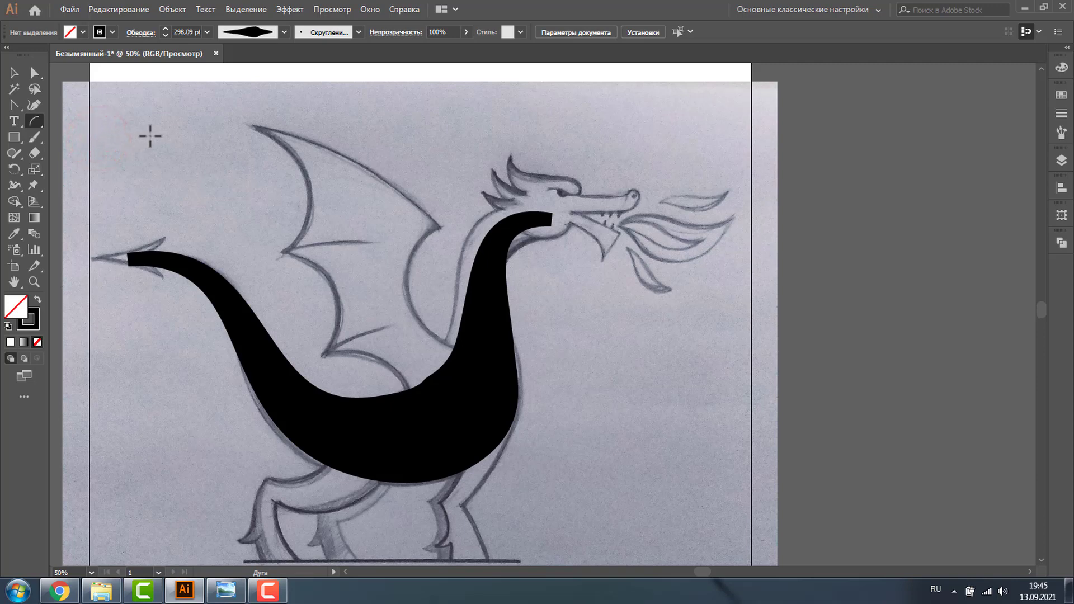
mouse_move(150, 136)
mouse_down()
mouse_move(276, 195)
mouse_move(390, 209)
mouse_move(395, 240)
mouse_move(364, 158)
mouse_move(291, 135)
mouse_move(290, 187)
mouse_up()
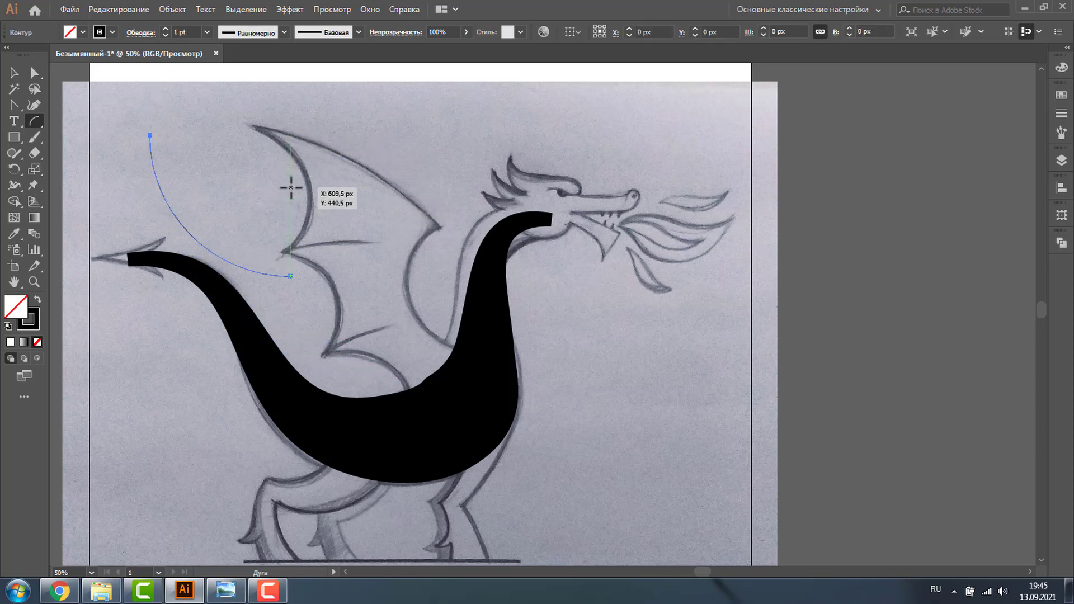
click(165, 28)
click(165, 28)
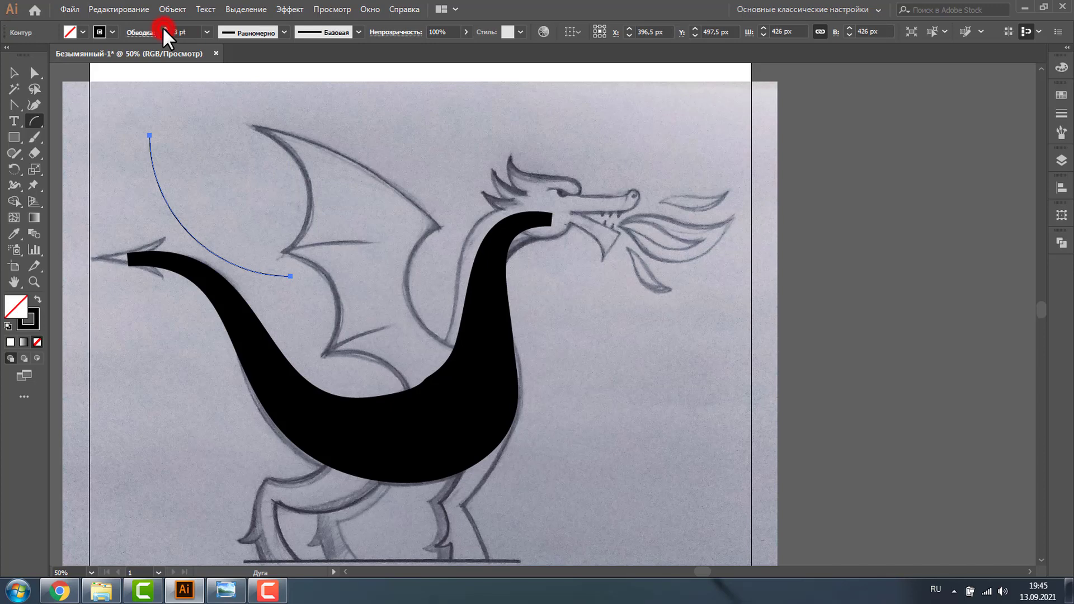
click(112, 32)
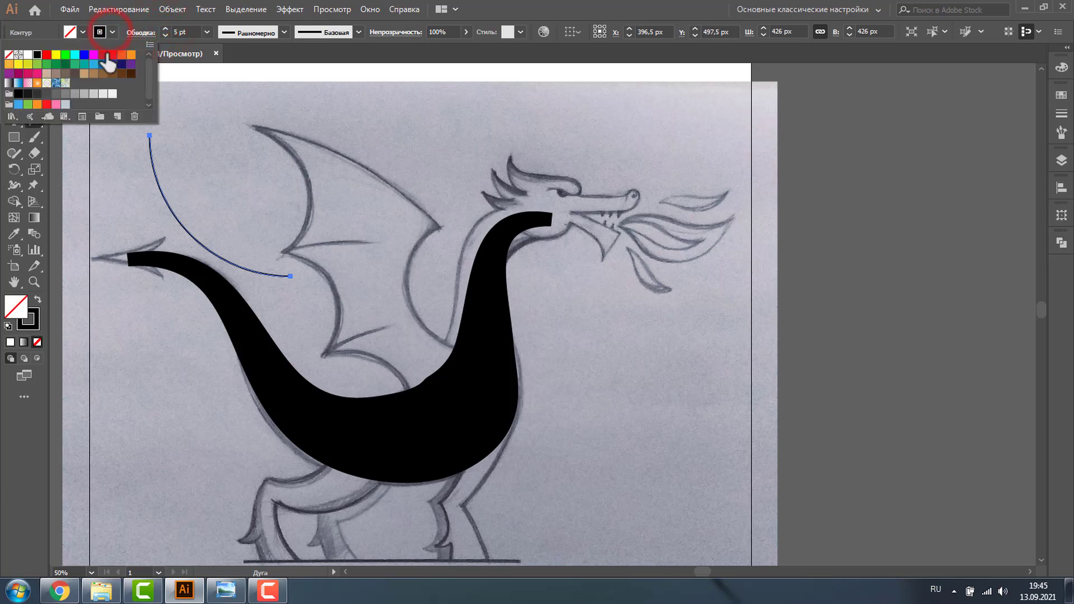
click(113, 54)
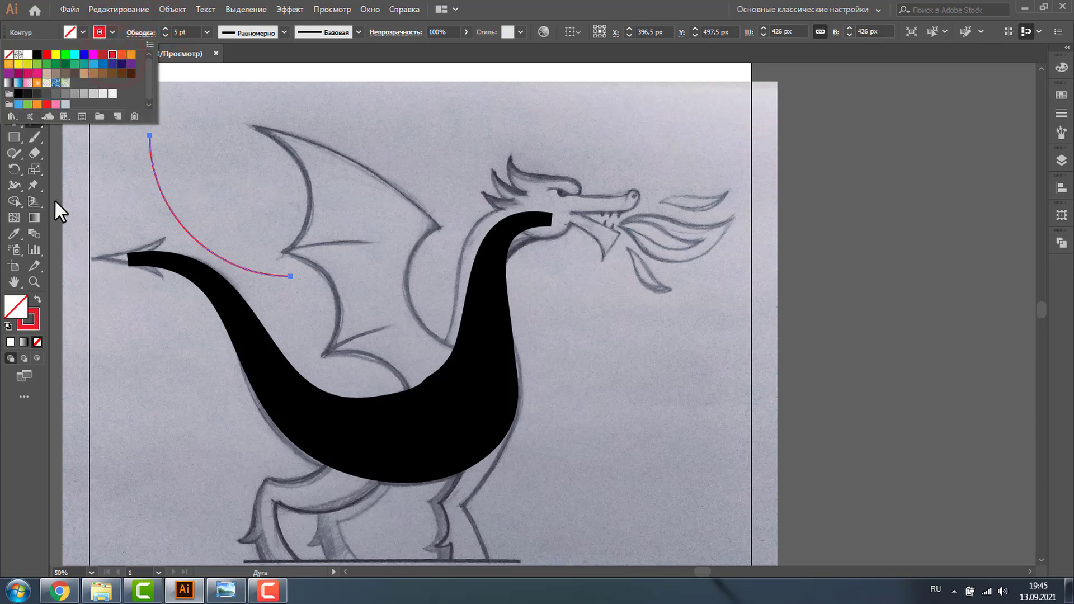
click(14, 73)
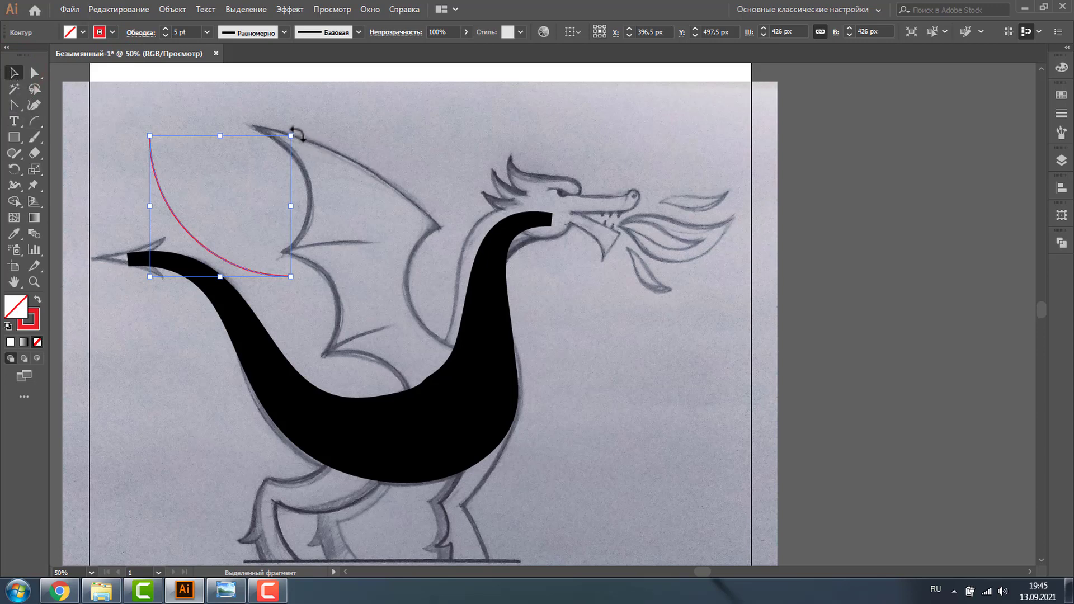
Rotate the red arc and Alt-drag a copy onto the wing's upper edge.
drag(296, 134, 184, 249)
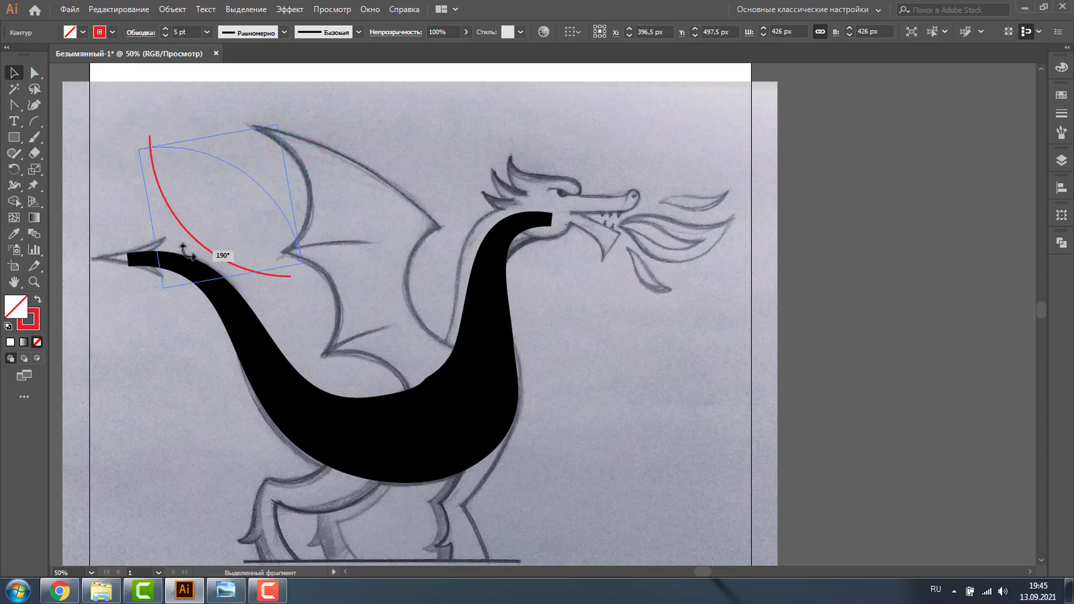
click(34, 280)
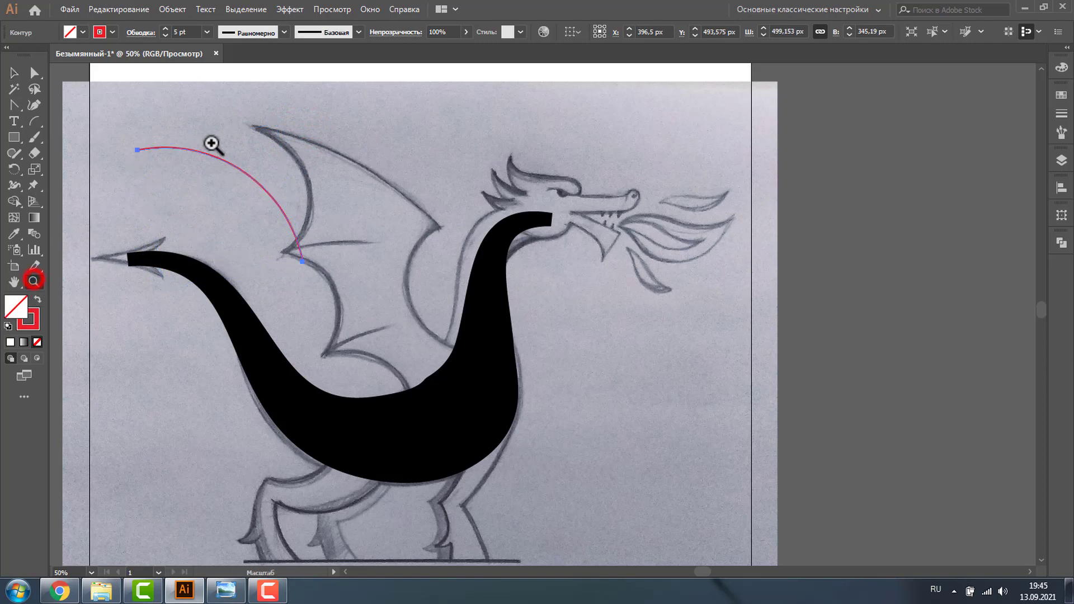
drag(121, 98, 530, 312)
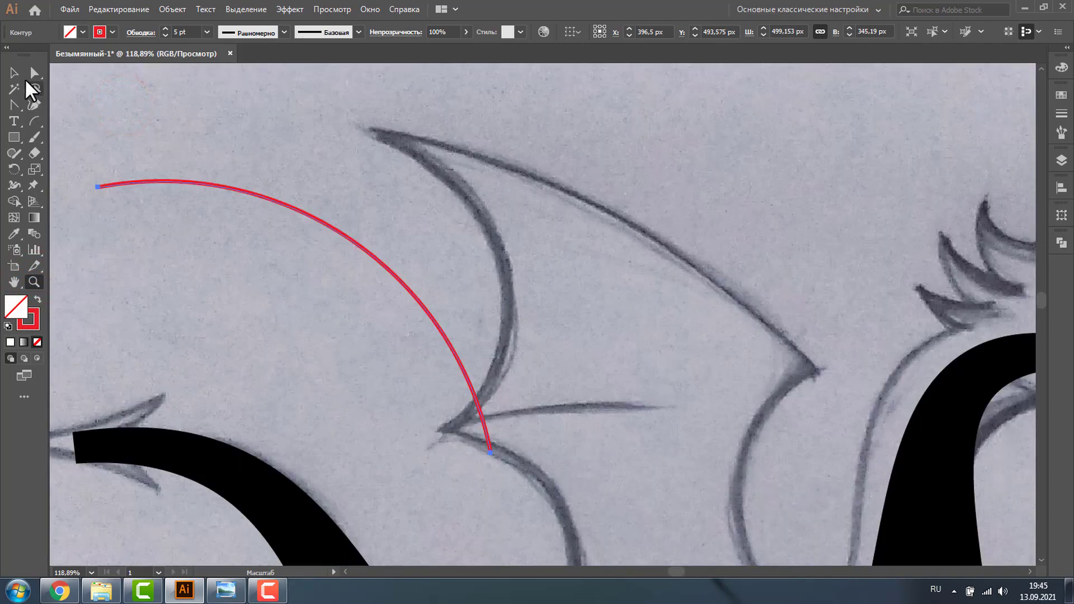
click(15, 73)
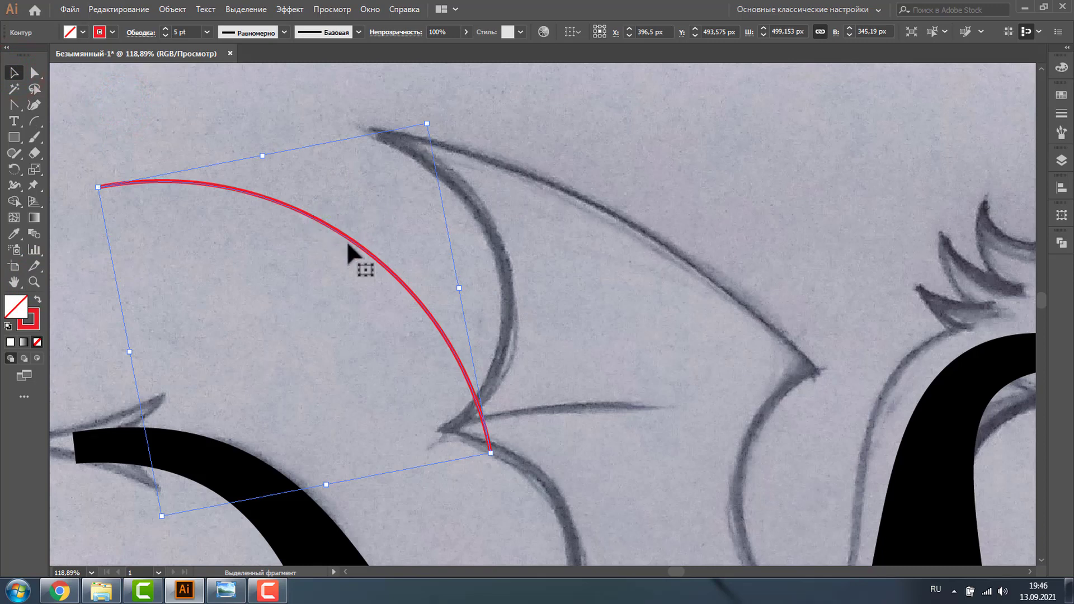
drag(348, 241, 635, 187)
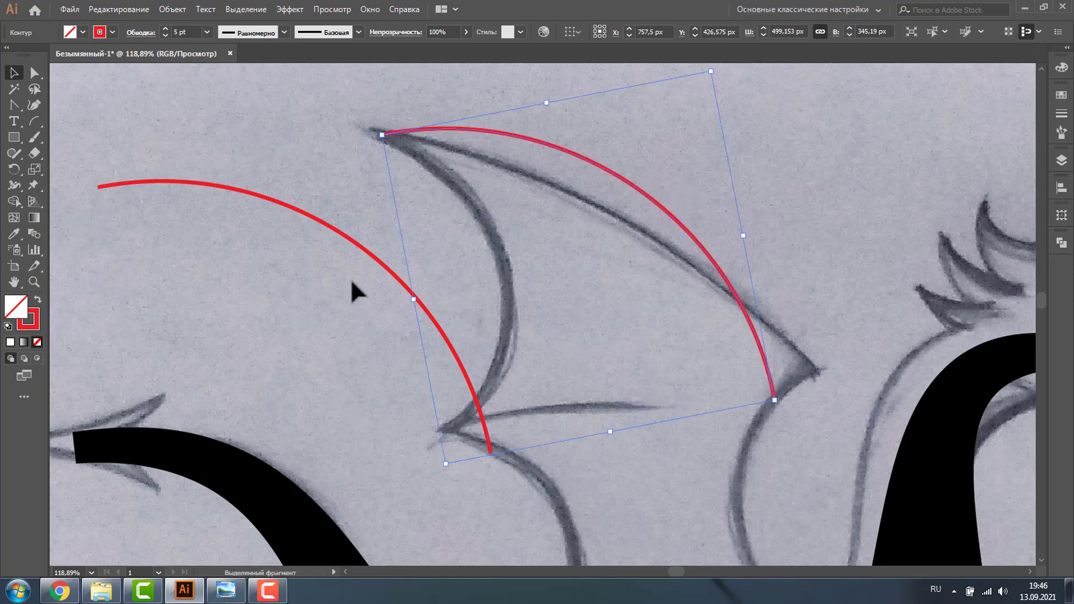
Shrink the original red arc and rotate it to stand more upright.
click(360, 250)
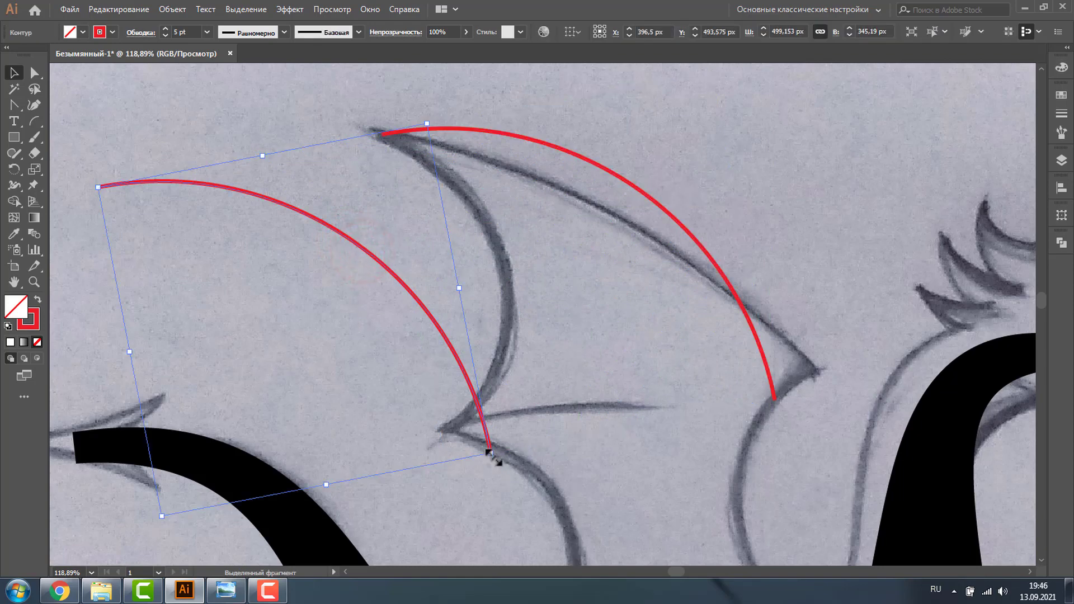
drag(488, 453, 369, 370)
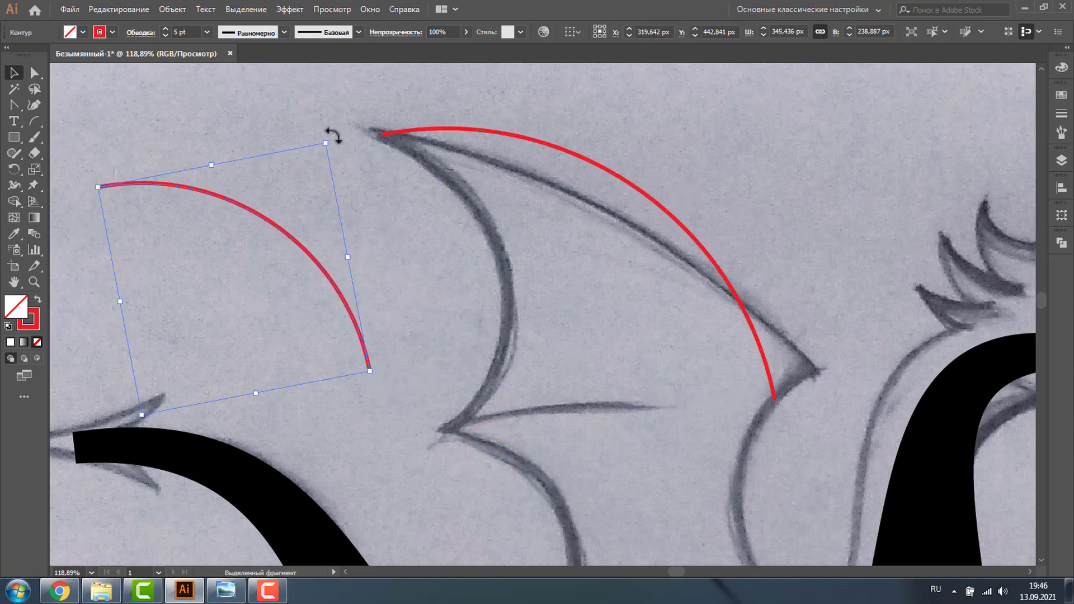
drag(333, 135, 368, 219)
click(37, 72)
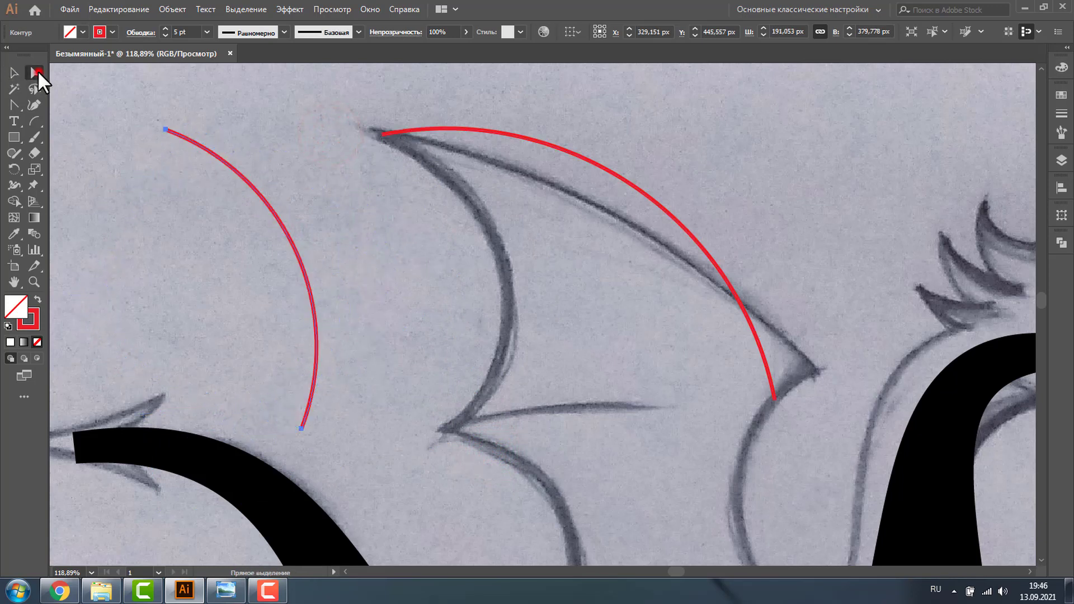
Stretch the red arc's ends and bend its handles so it hugs the wing's top edge.
click(424, 129)
drag(381, 138, 260, 118)
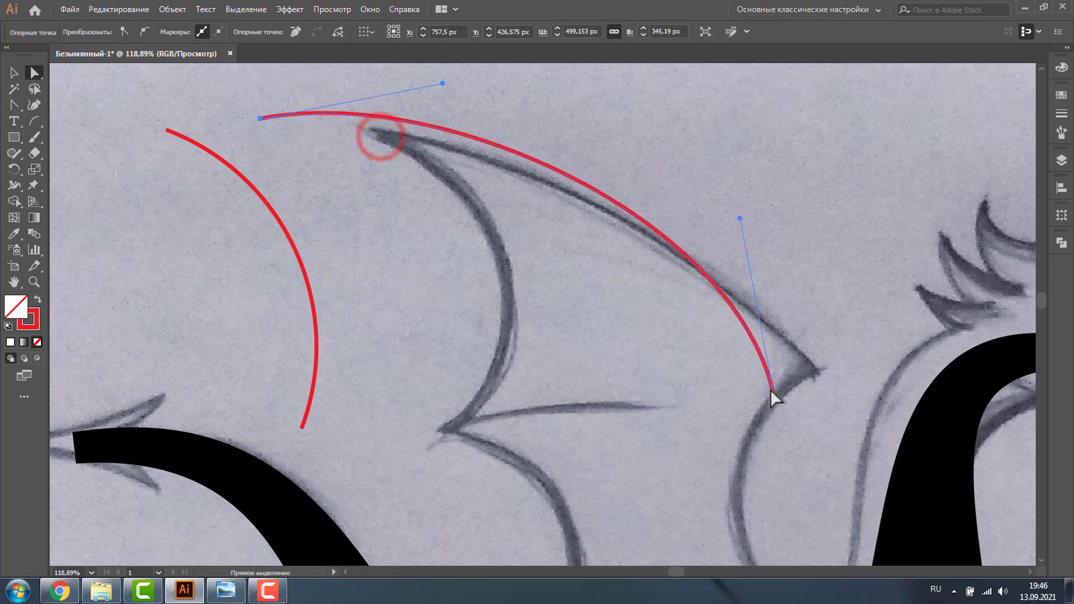
mouse_move(774, 400)
mouse_down()
mouse_move(846, 428)
mouse_move(846, 438)
mouse_up()
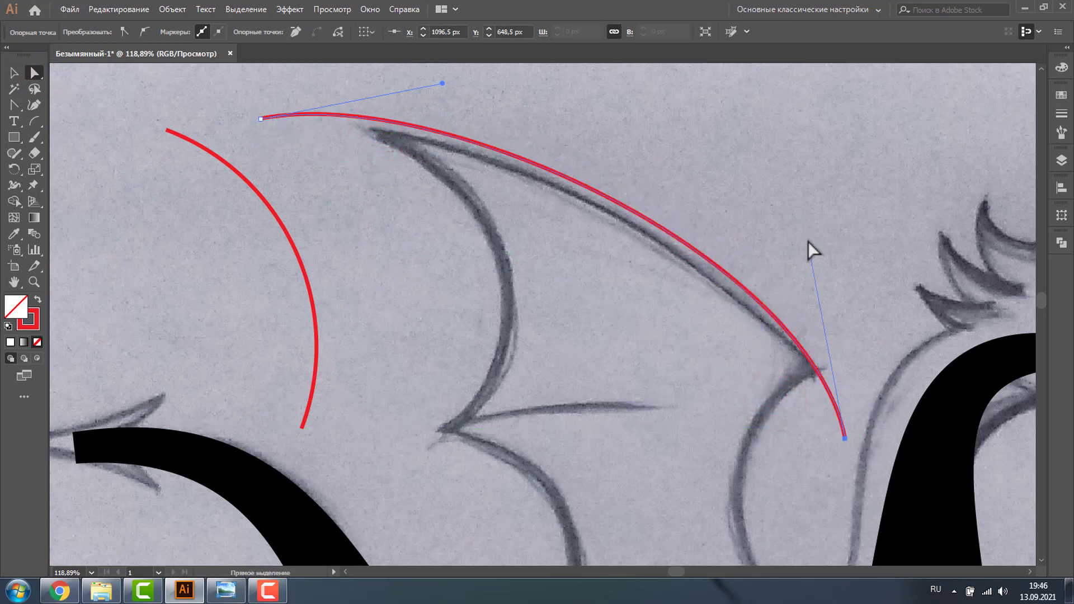
drag(811, 257, 777, 259)
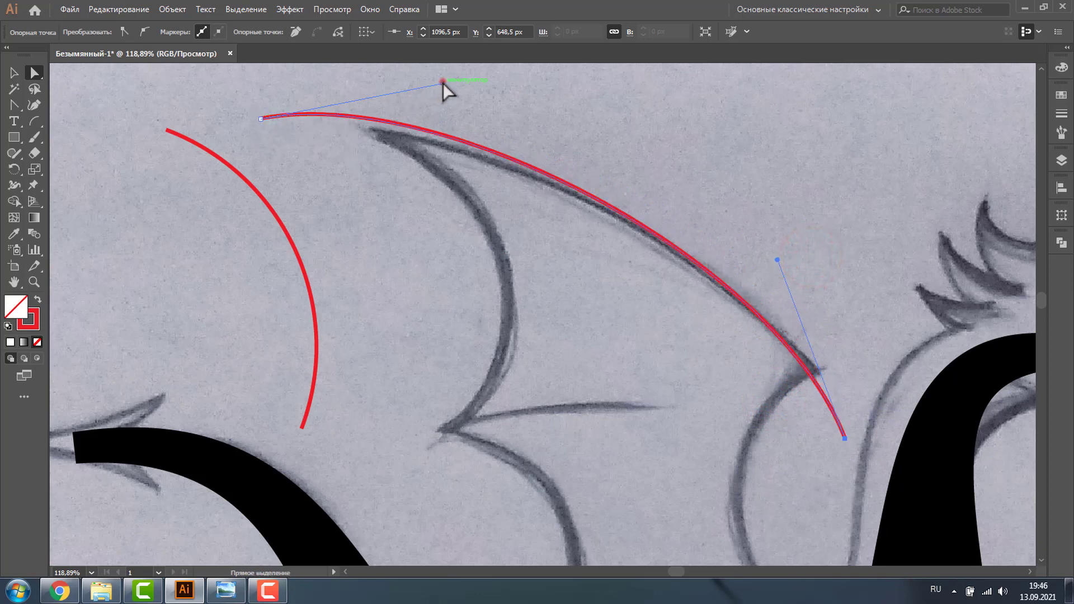
drag(442, 83, 512, 113)
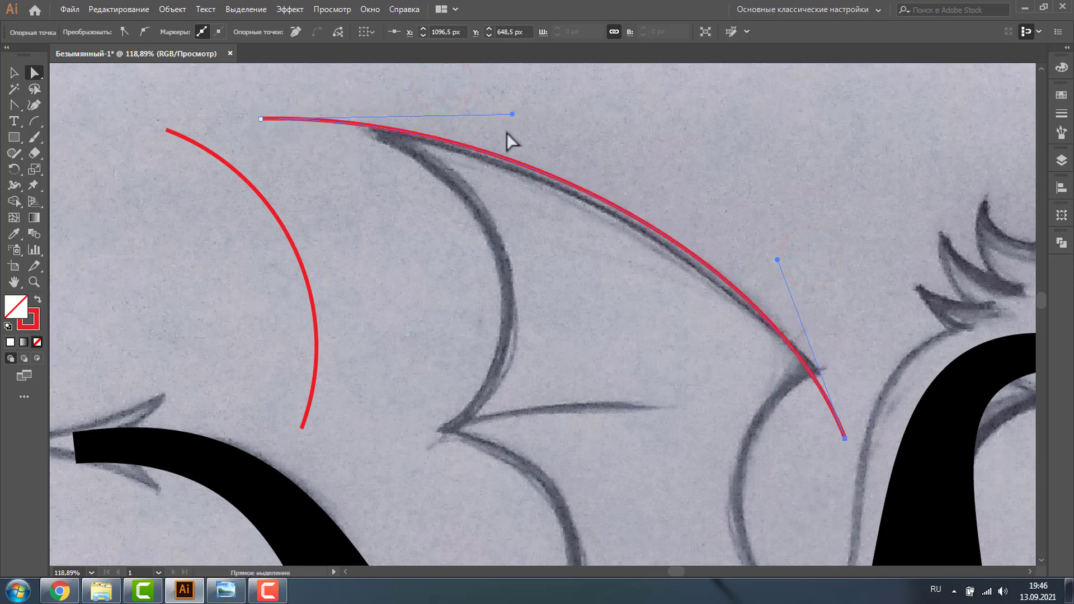
Give the shorter red arc a magenta stroke and move it onto the inner wing line.
key(v)
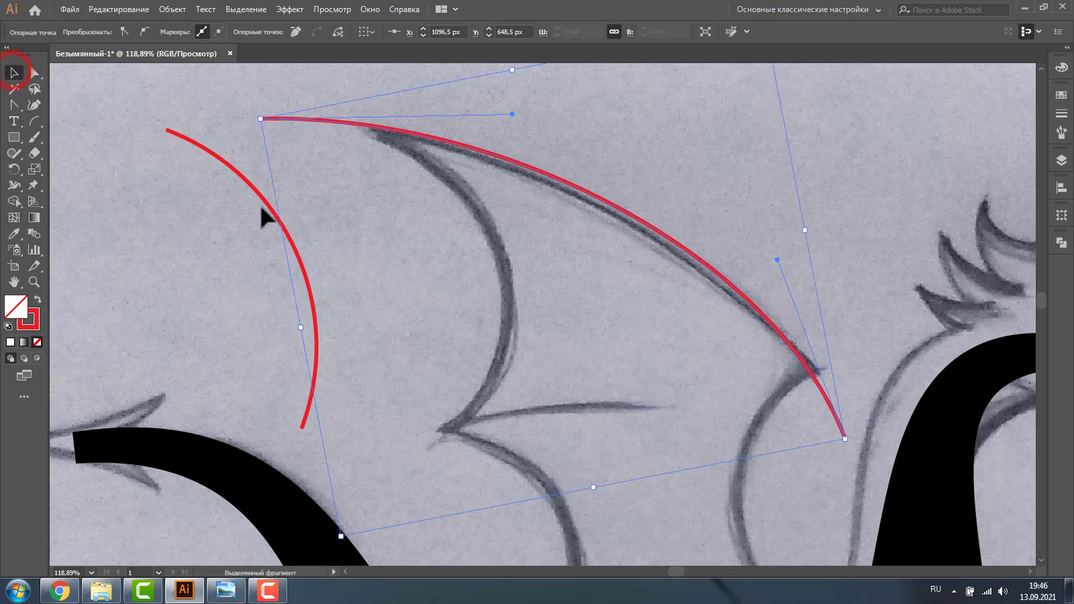
click(263, 201)
click(112, 32)
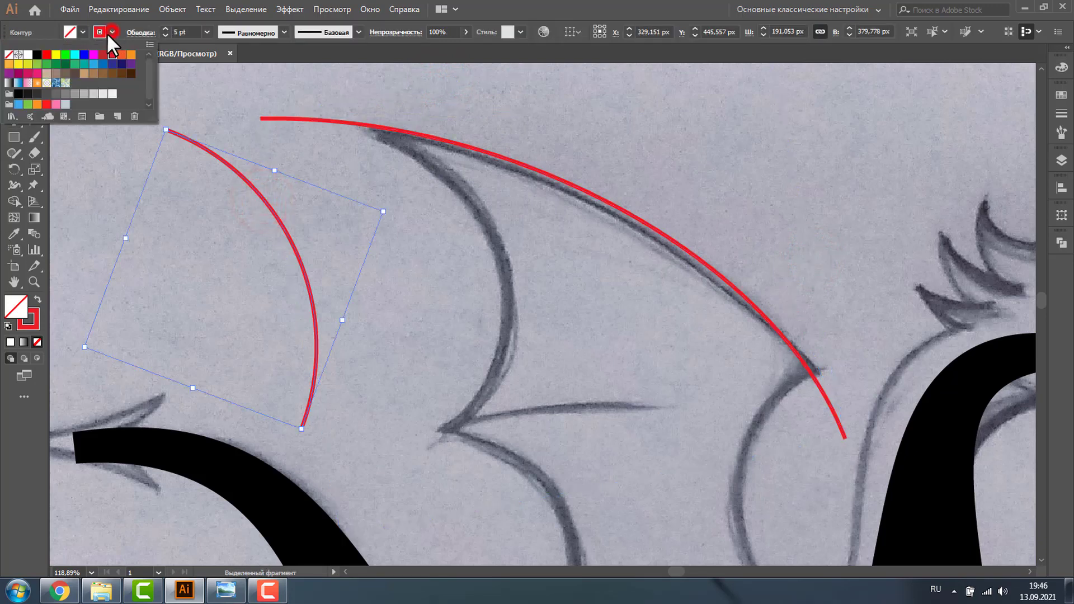
click(93, 54)
click(234, 114)
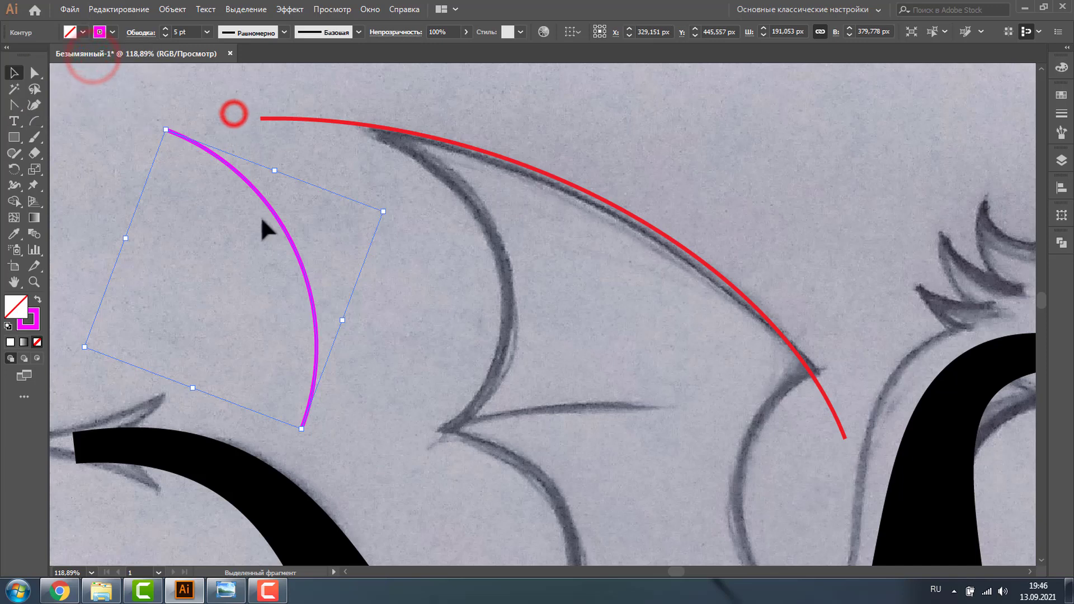
drag(275, 215, 464, 197)
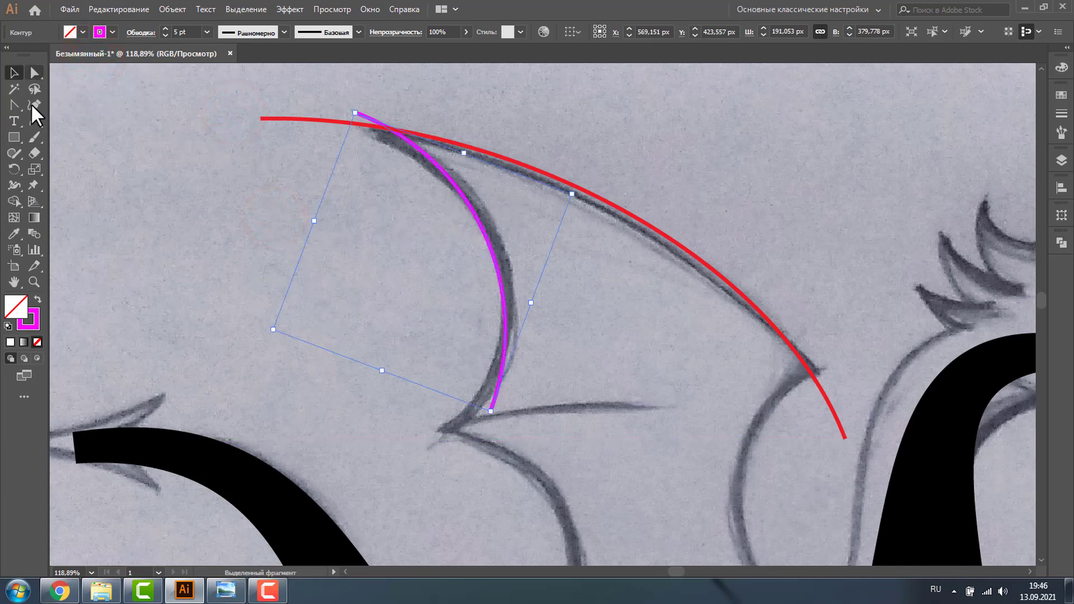
Reshape the magenta arc along the inner wing line and place a copy lower on the wing.
key(a)
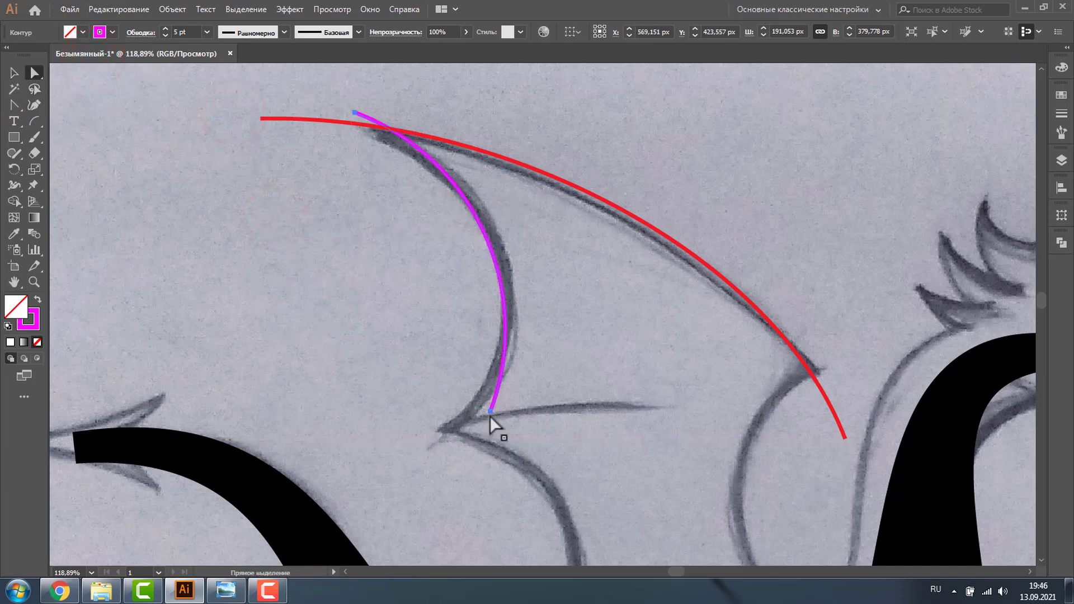
drag(491, 413, 401, 451)
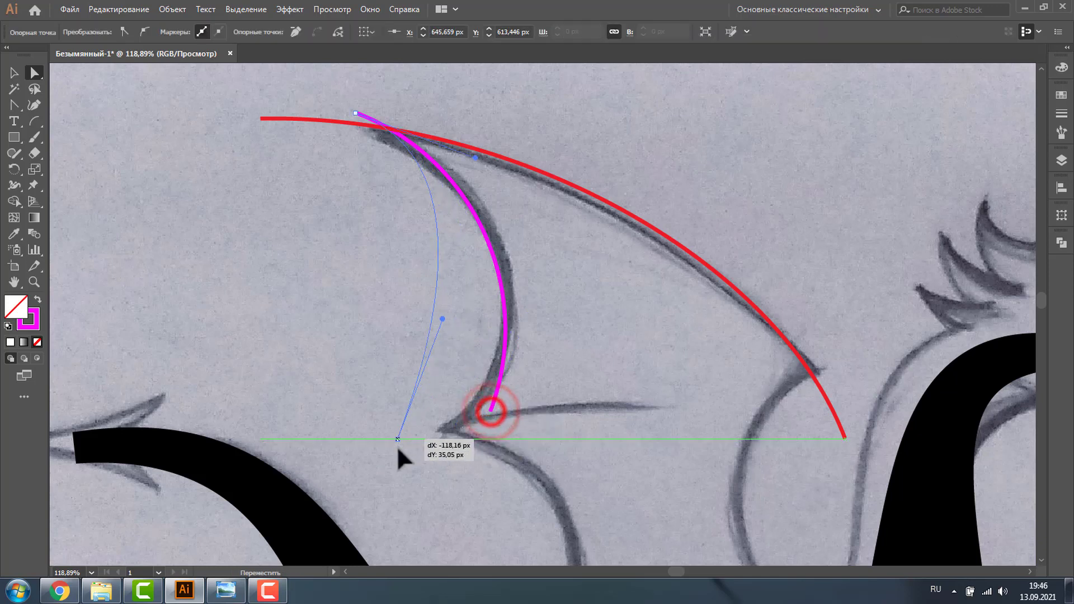
drag(446, 333, 604, 375)
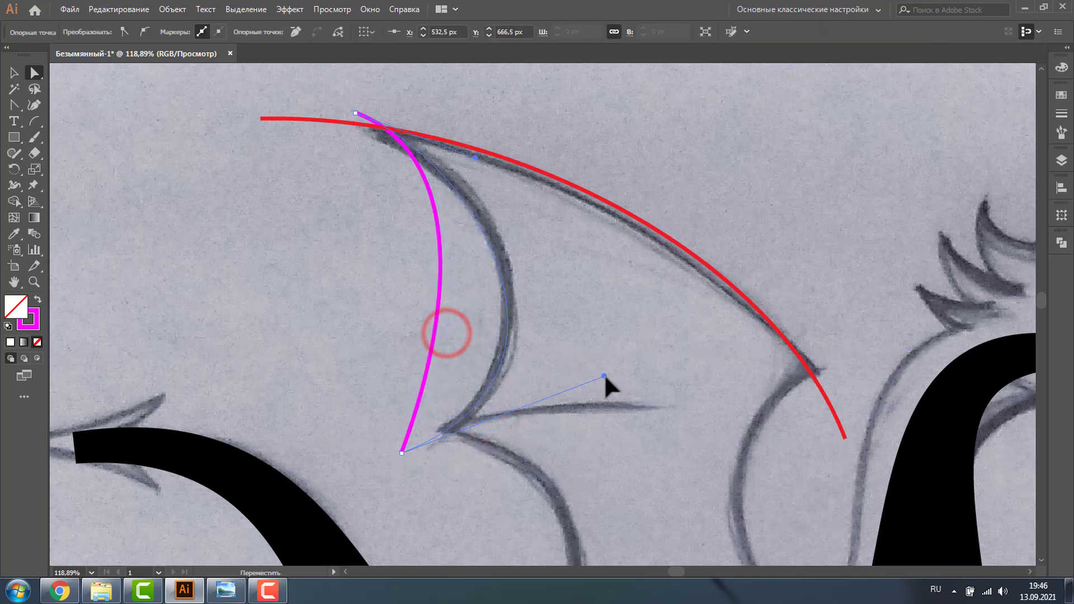
drag(355, 114, 332, 112)
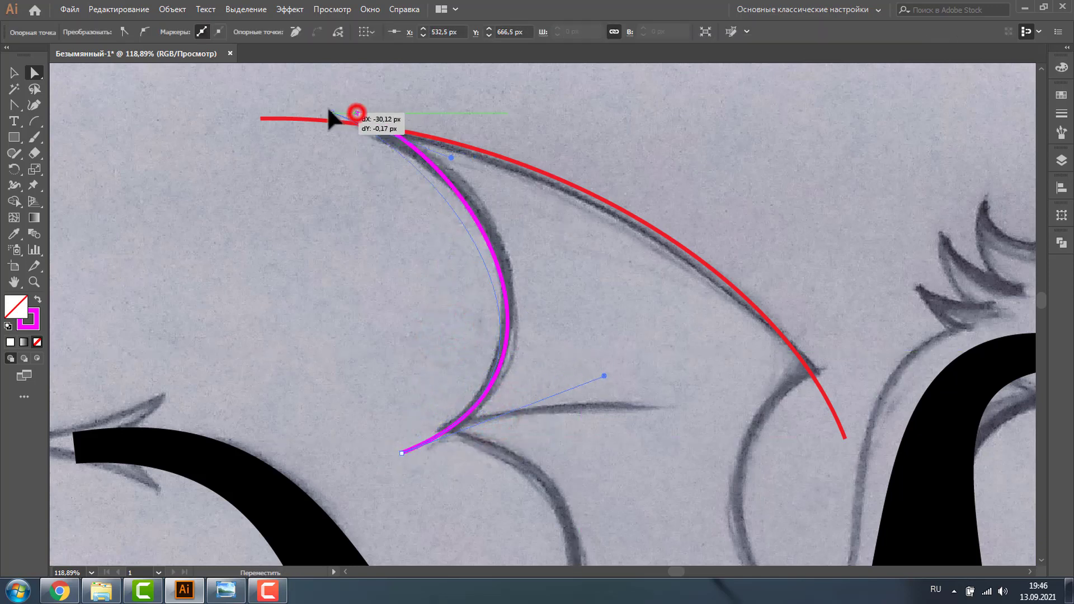
drag(451, 157, 492, 143)
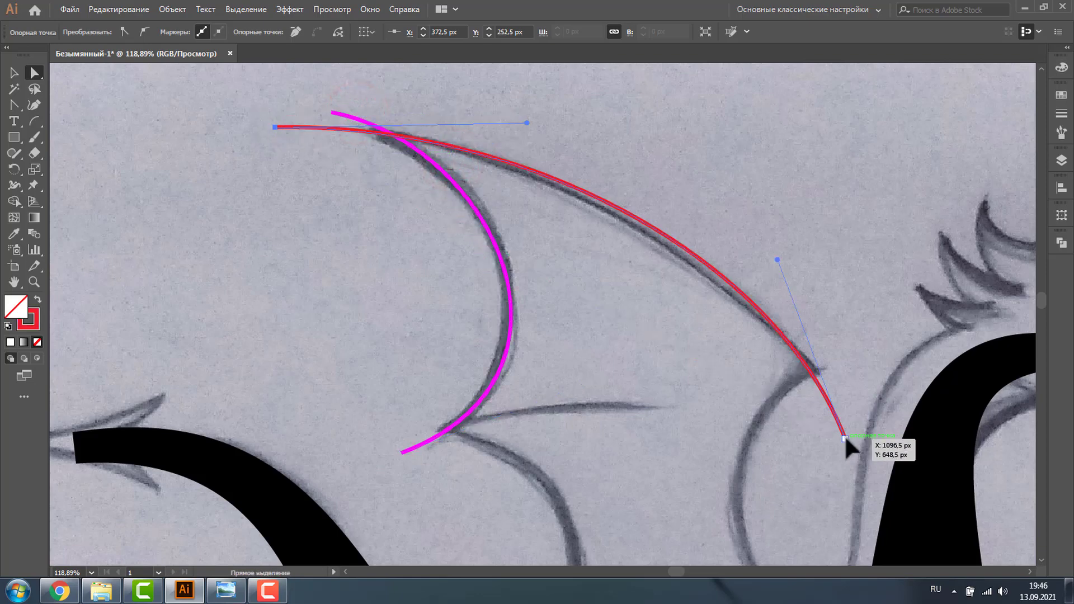
double_click(35, 282)
drag(243, 159, 319, 399)
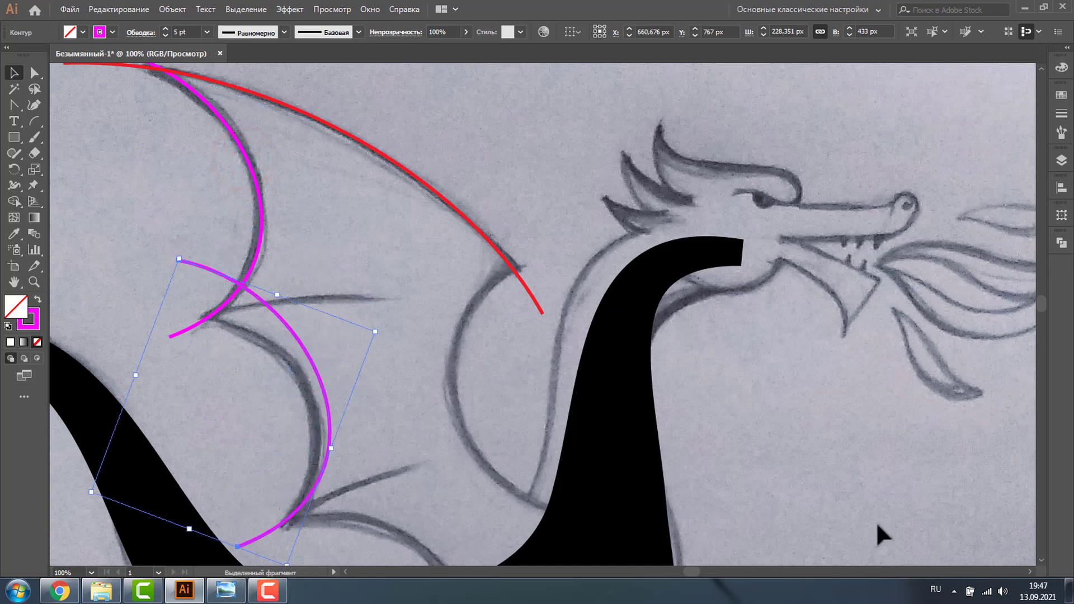
Rotate the copied magenta arc to match the next scalloped wing edge, then reselect it.
click(1042, 560)
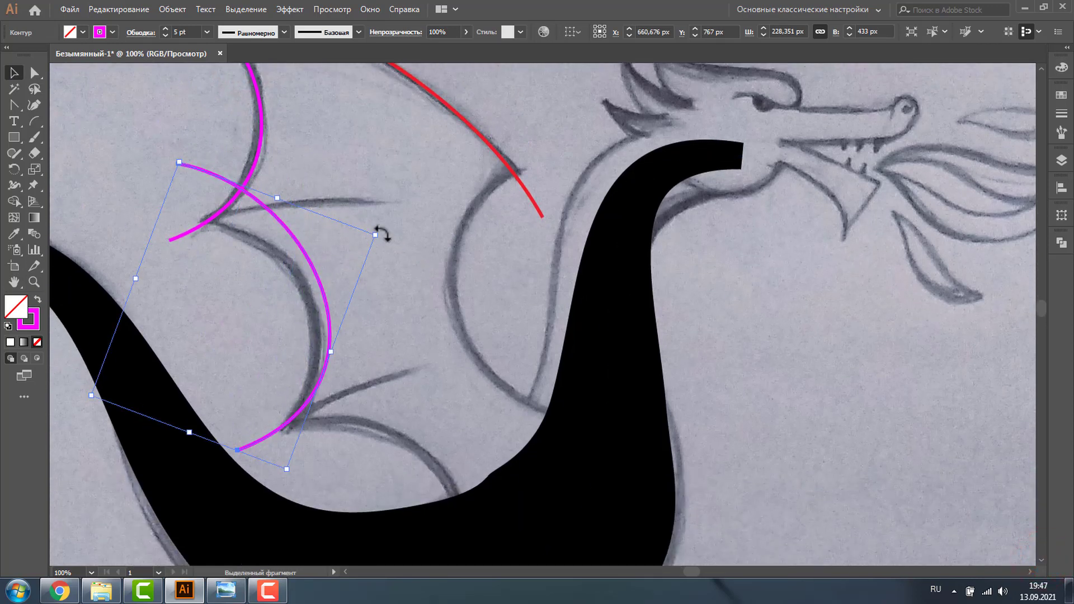
mouse_move(382, 234)
mouse_down()
mouse_move(319, 177)
mouse_move(305, 205)
mouse_up()
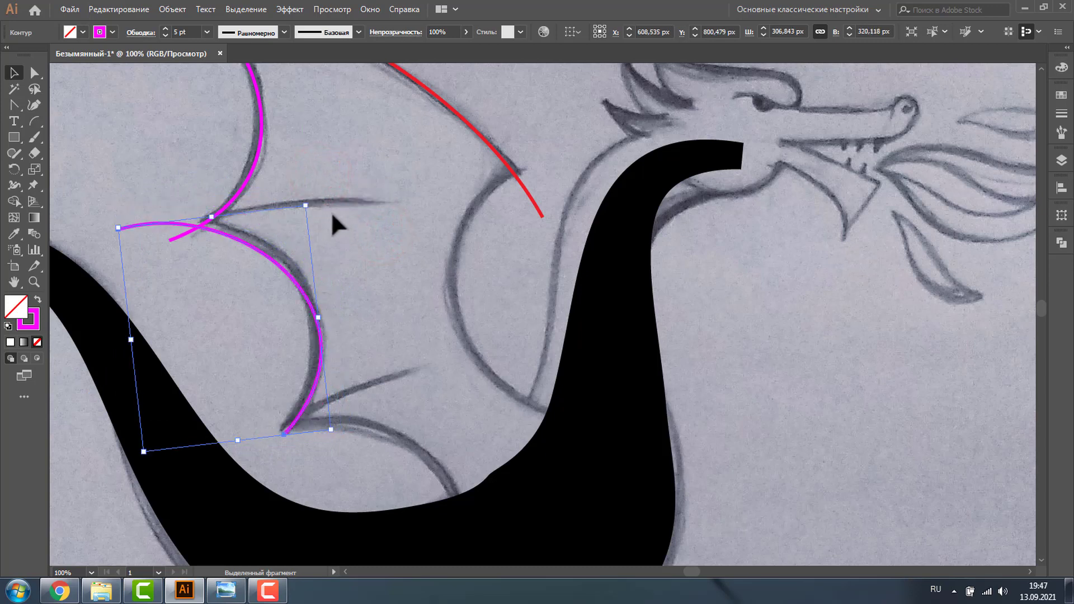
drag(309, 199, 329, 223)
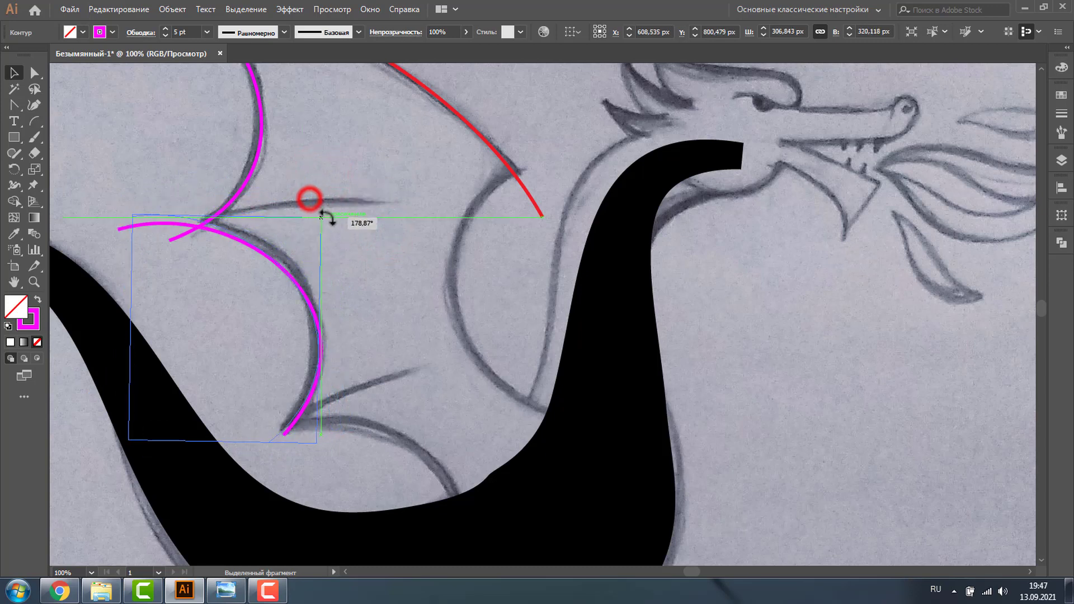
key(a)
click(272, 448)
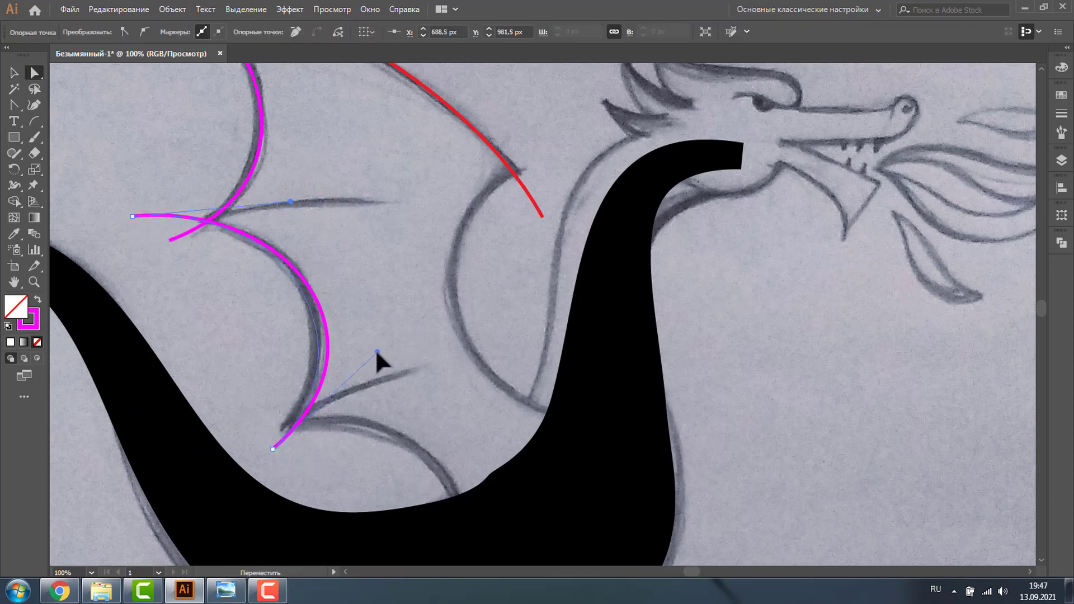
key(v)
click(171, 218)
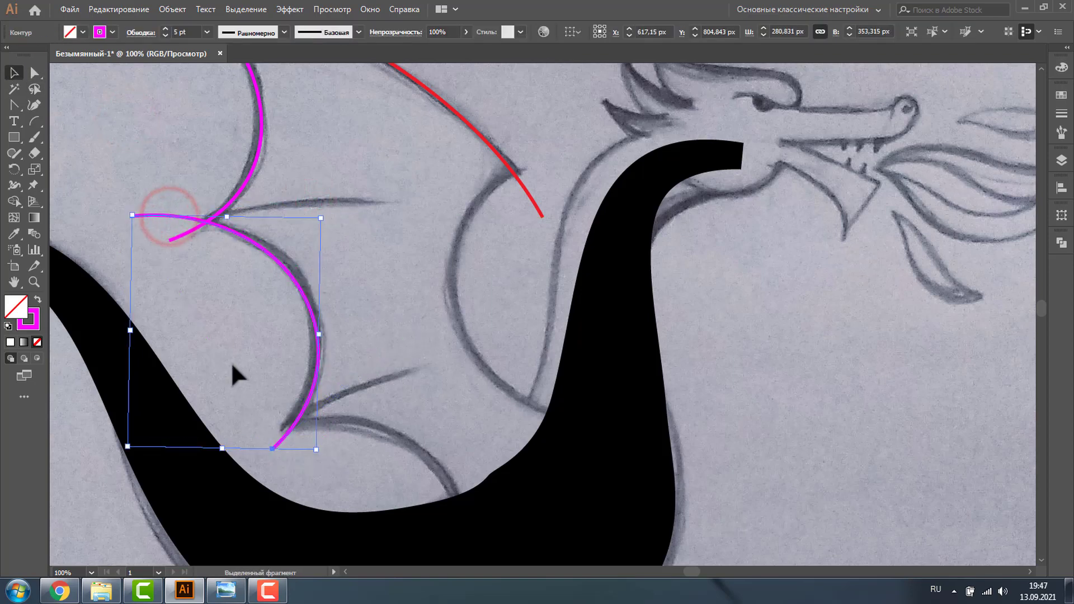
Make a vertical-axis reflected copy of the magenta arc via Transform > Reflect.
right_click(281, 267)
mouse_move(339, 466)
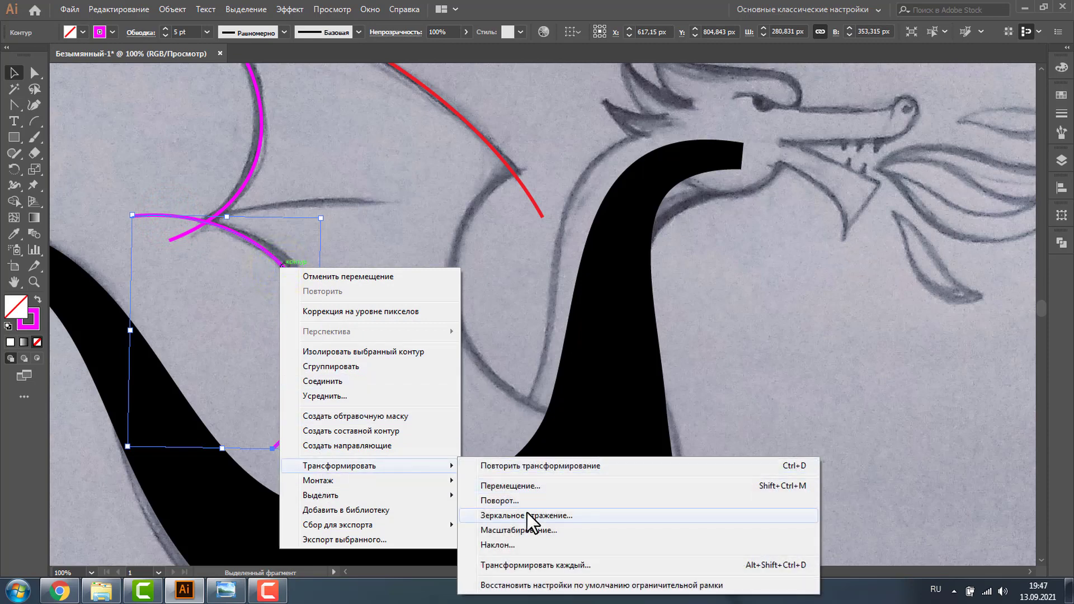
click(526, 515)
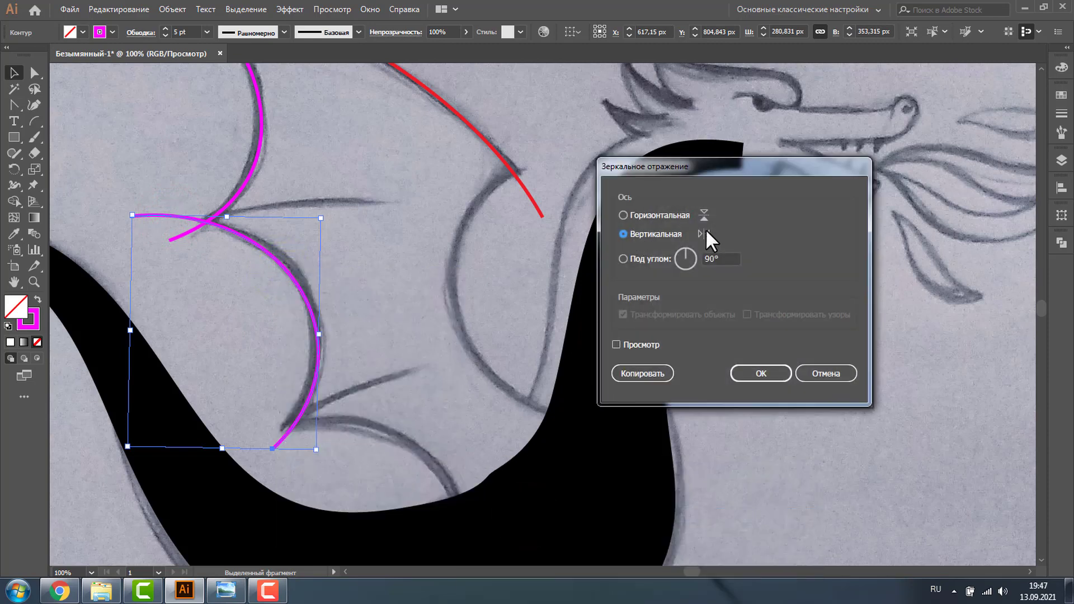
click(626, 374)
Move, rotate and lower the mirrored arc beside the dragon's neck.
drag(162, 270, 479, 196)
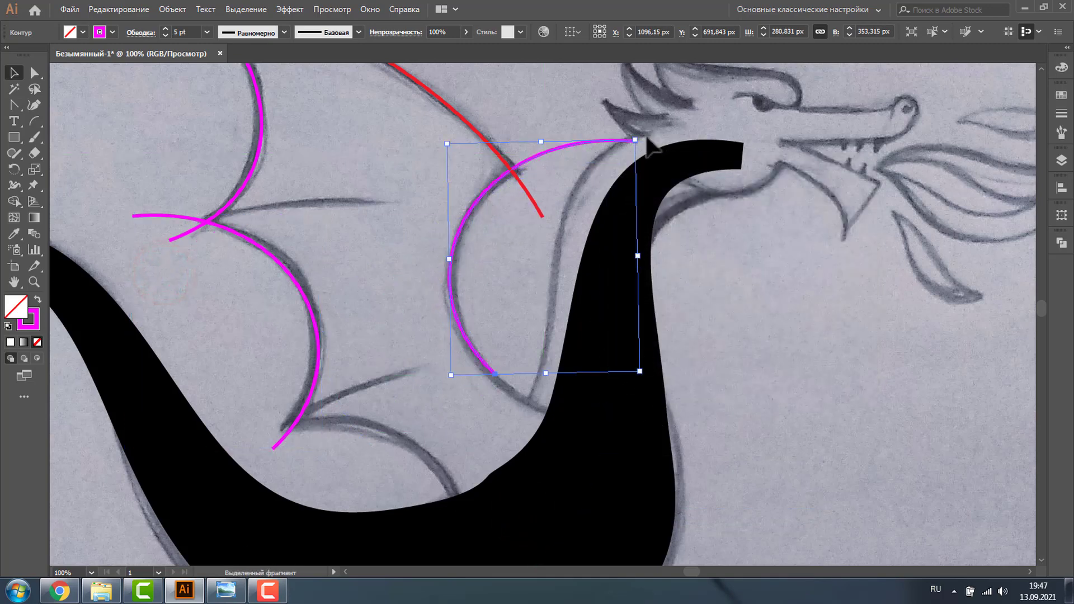
drag(636, 133, 576, 107)
drag(465, 217, 466, 244)
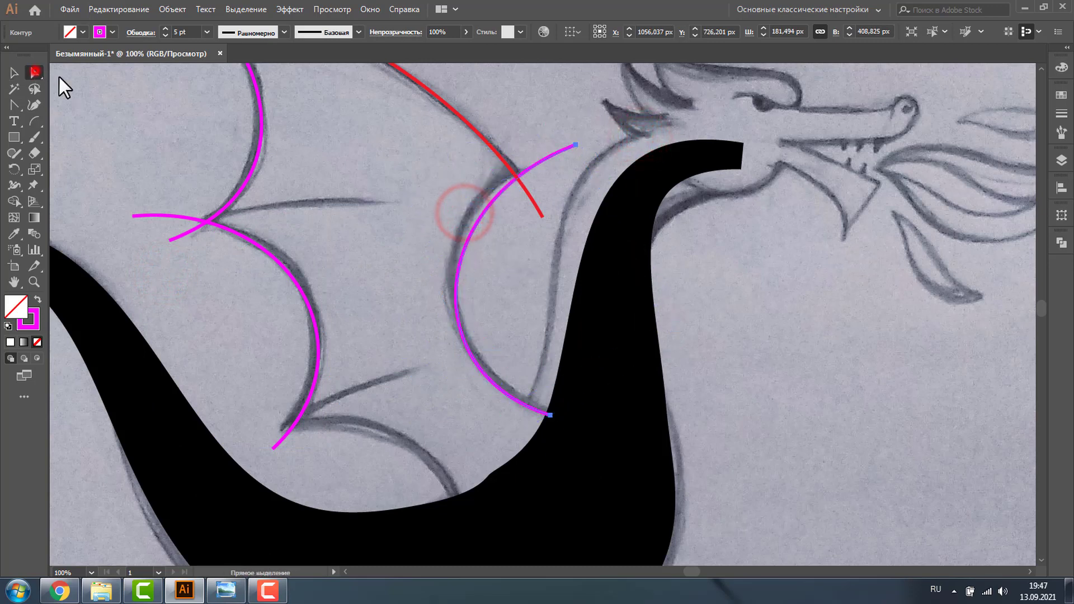
Drag the mirrored arc's lower end and handle onto the neck's sketch line.
click(34, 73)
click(576, 144)
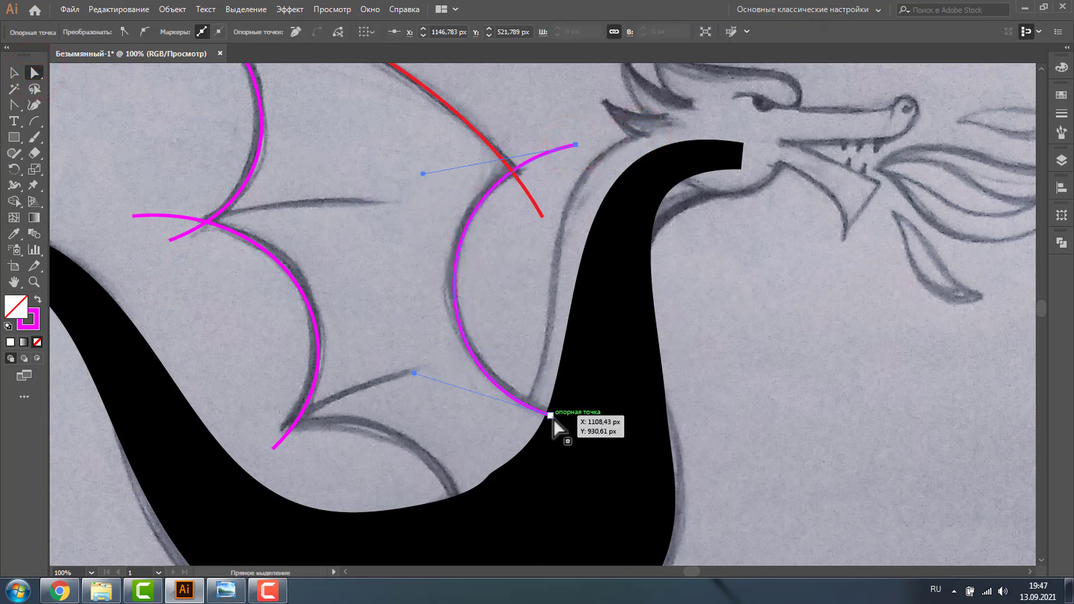
drag(553, 419, 594, 432)
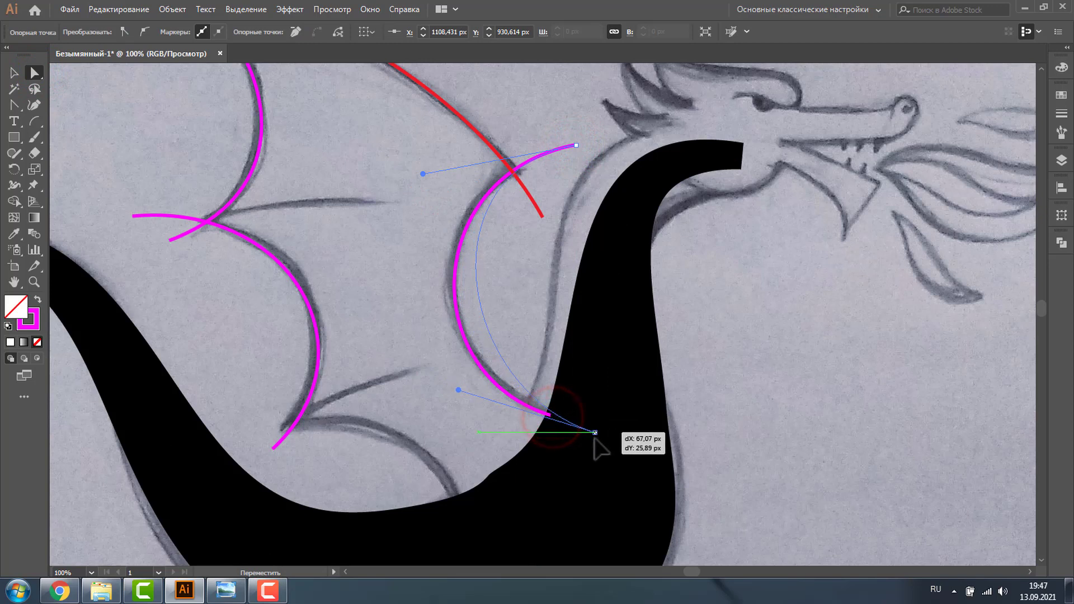
drag(458, 390, 398, 395)
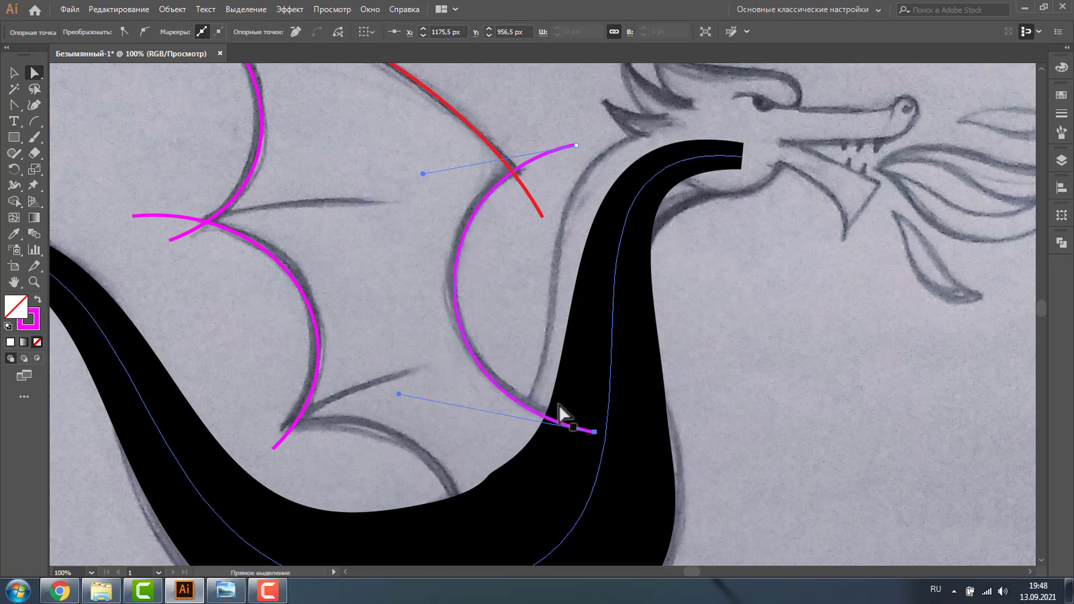
click(399, 393)
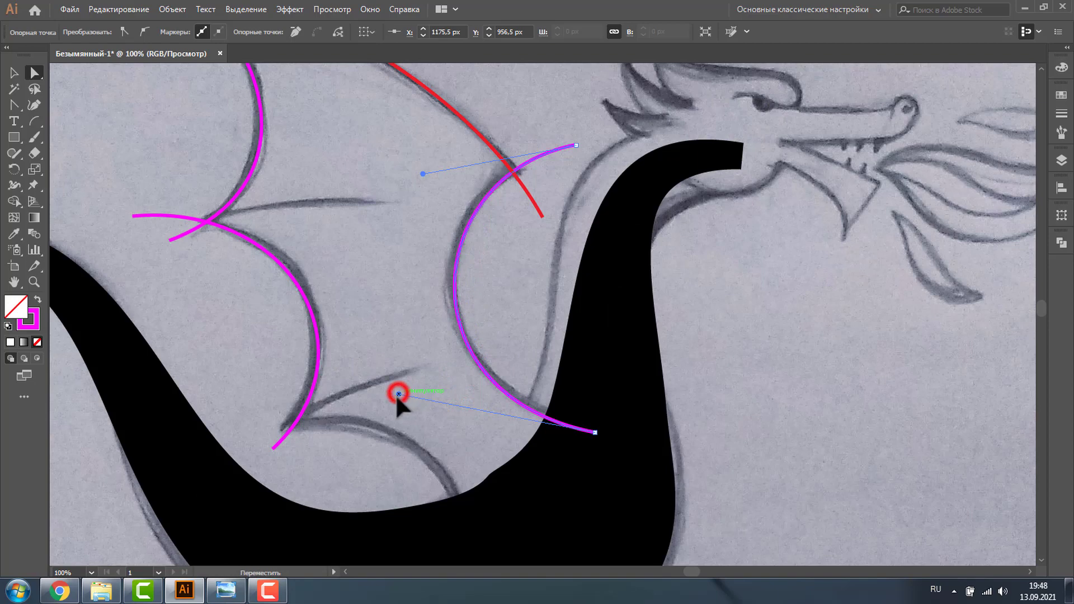
scroll(395, 394, down, 3)
Place a copy of the magenta arc near the thigh, shrunk to about three quarters size.
click(276, 150)
drag(319, 241, 470, 412)
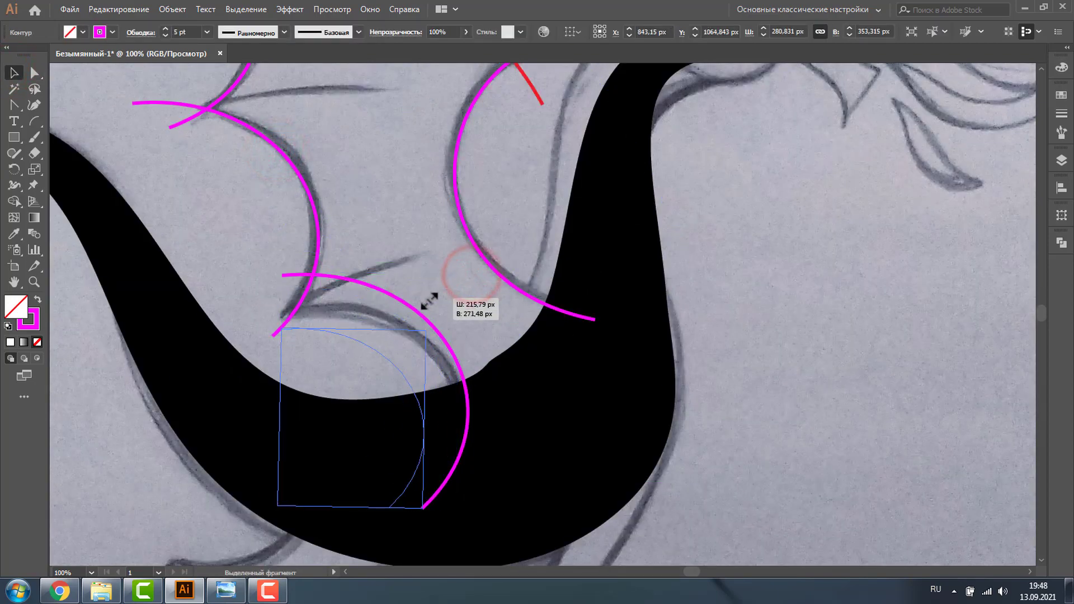
mouse_move(473, 275)
mouse_down()
mouse_move(426, 329)
mouse_move(339, 331)
mouse_move(357, 305)
mouse_move(353, 314)
mouse_up()
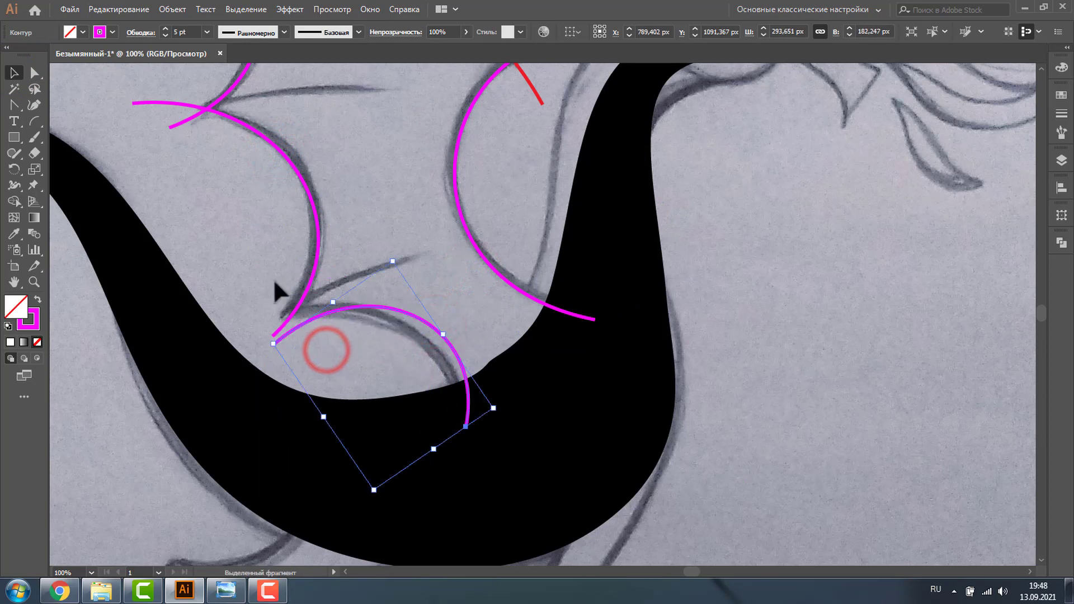
Fit the copied arc's ends and bend to the pencil sketch line, then zoom out.
key(a)
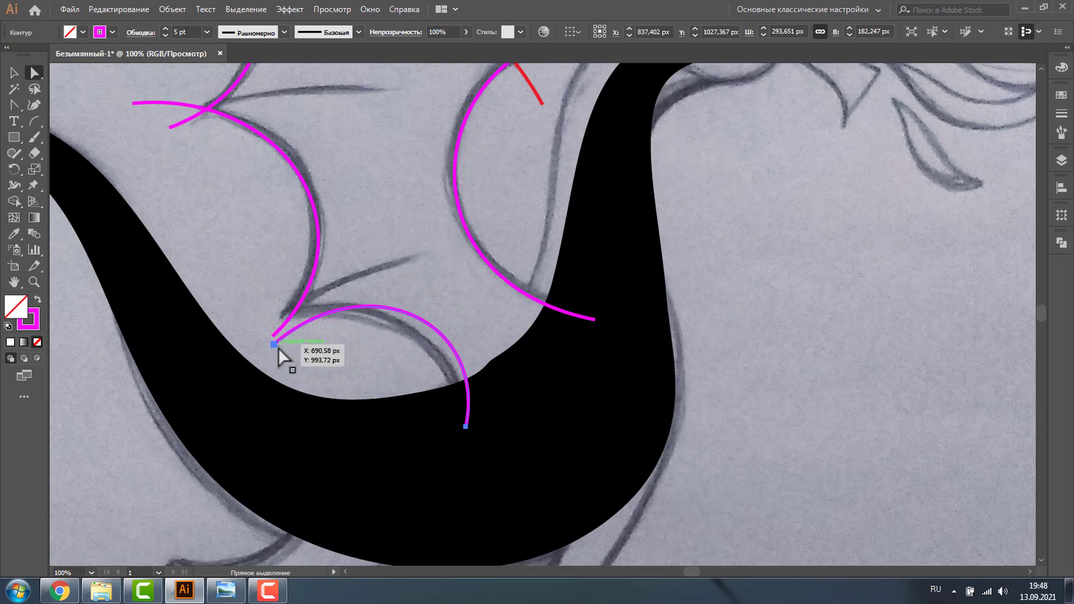
drag(275, 343, 255, 336)
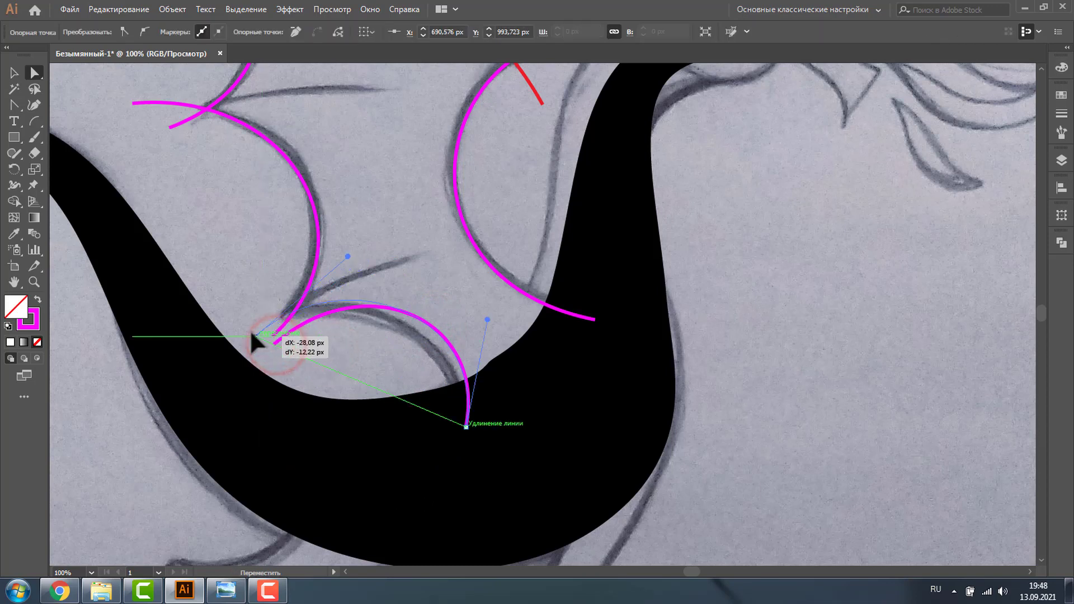
drag(466, 427, 479, 431)
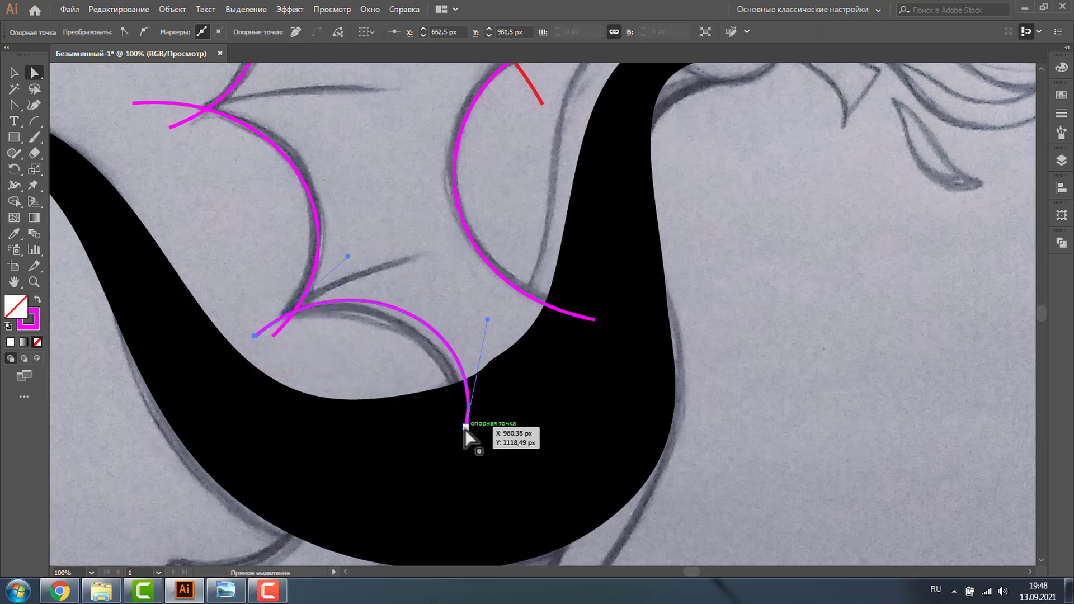
drag(502, 326, 468, 337)
click(34, 281)
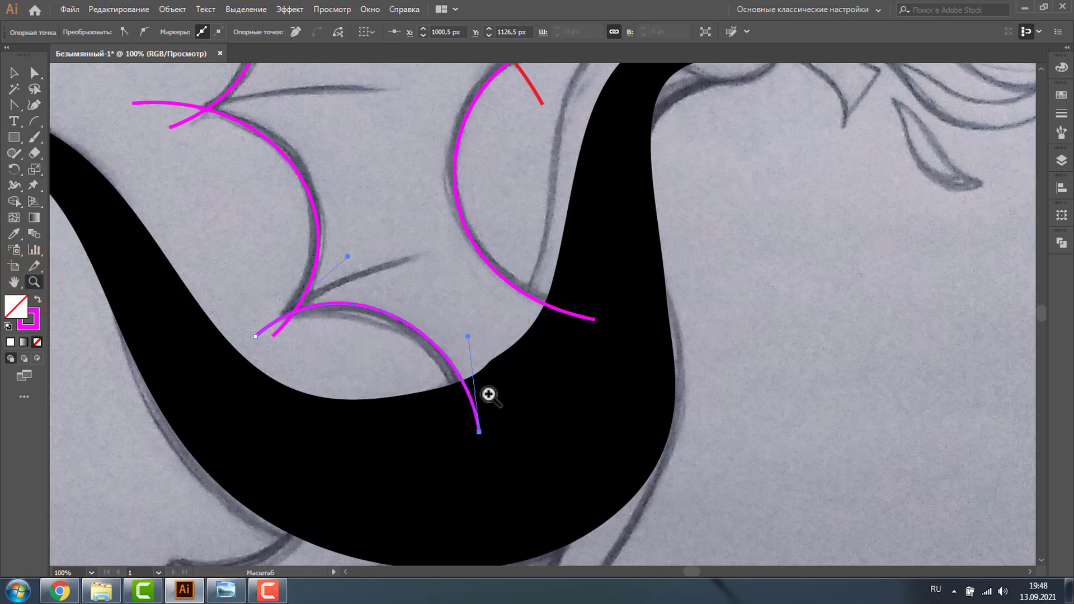
alt+click(410, 244)
Join the wing's crossing curves at the upper tip, left point, lower corner and right tip.
alt+click(425, 229)
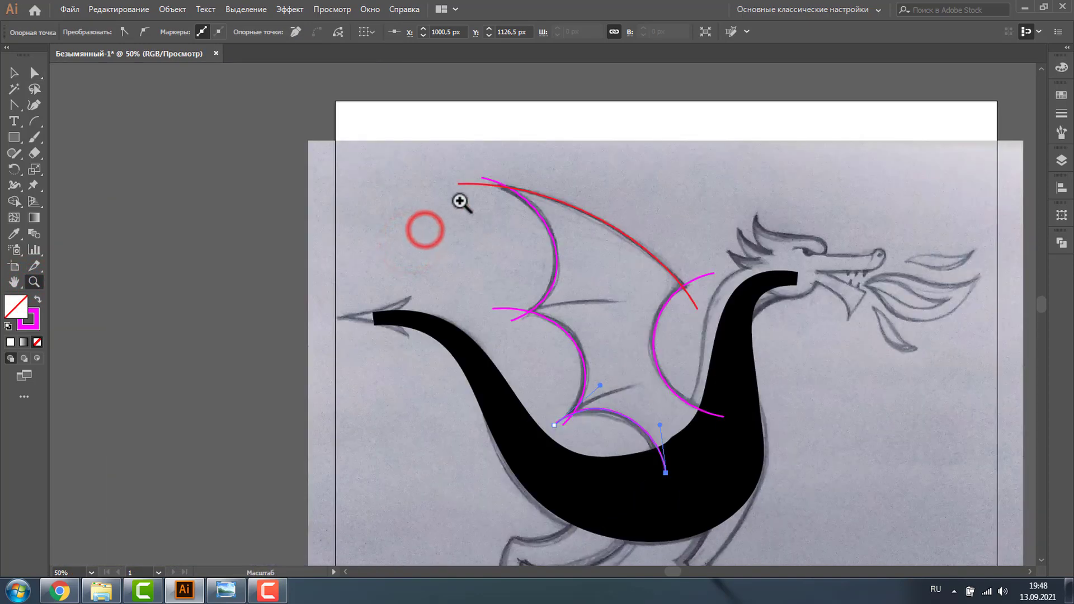
drag(434, 147, 818, 497)
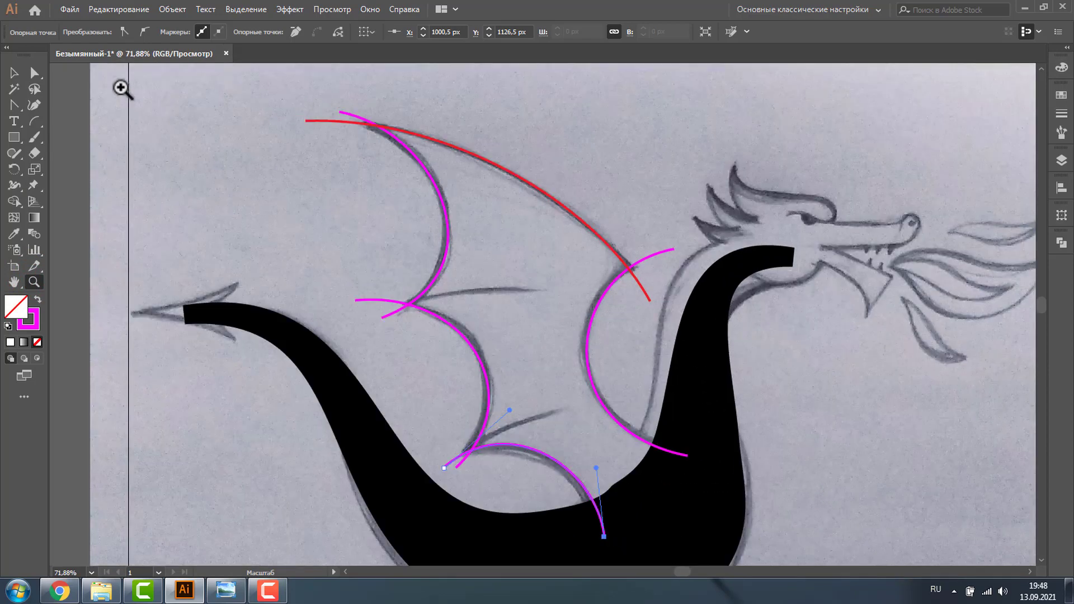
click(15, 71)
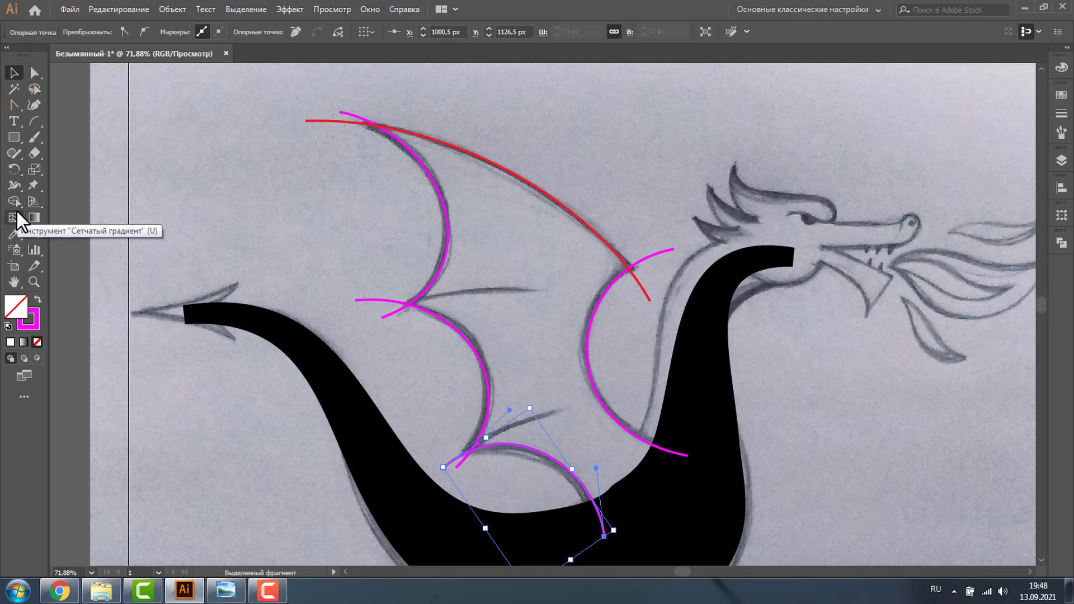
click(15, 152)
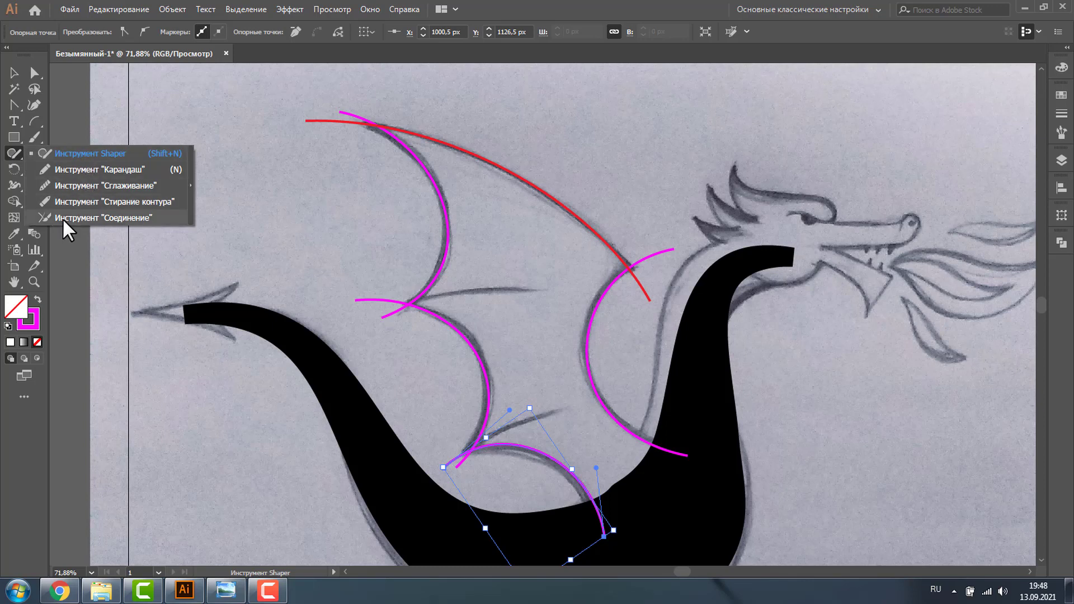
click(142, 220)
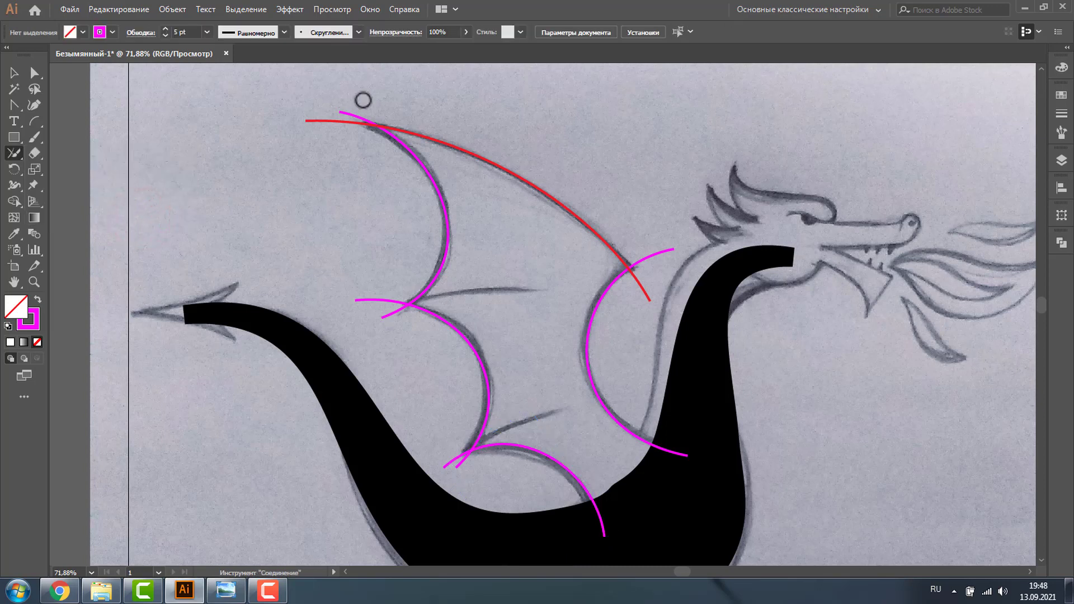
drag(363, 100, 344, 110)
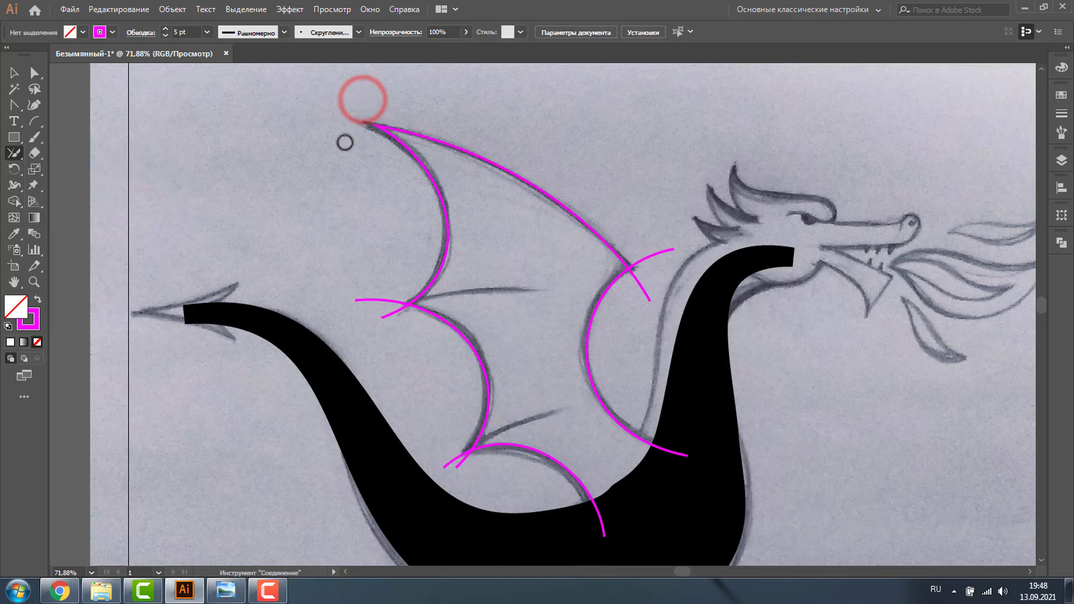
drag(384, 283, 412, 353)
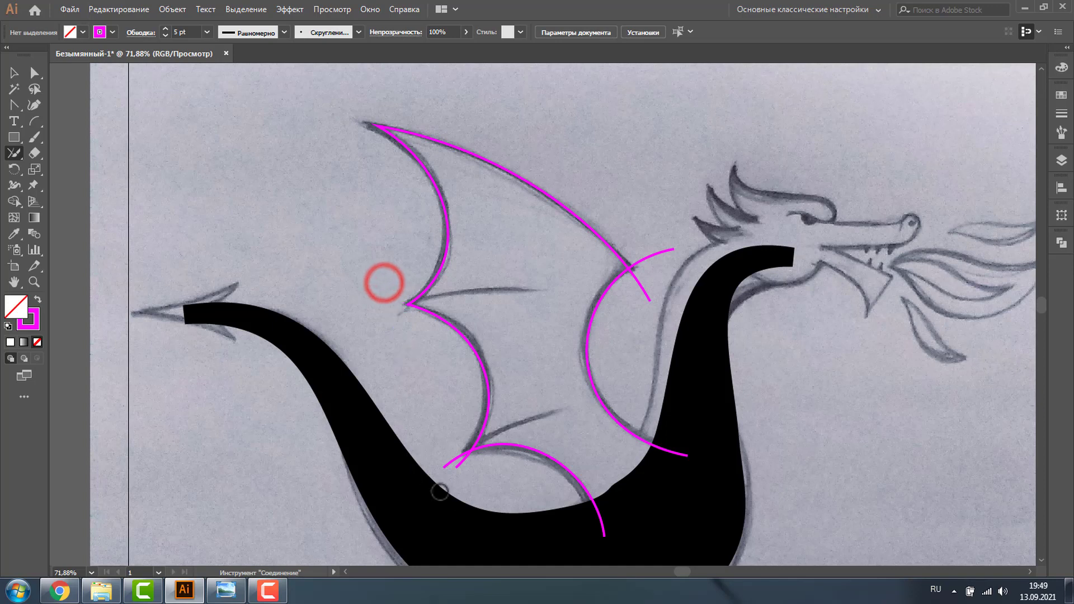
mouse_move(442, 448)
mouse_down()
mouse_move(483, 476)
mouse_move(409, 538)
mouse_up()
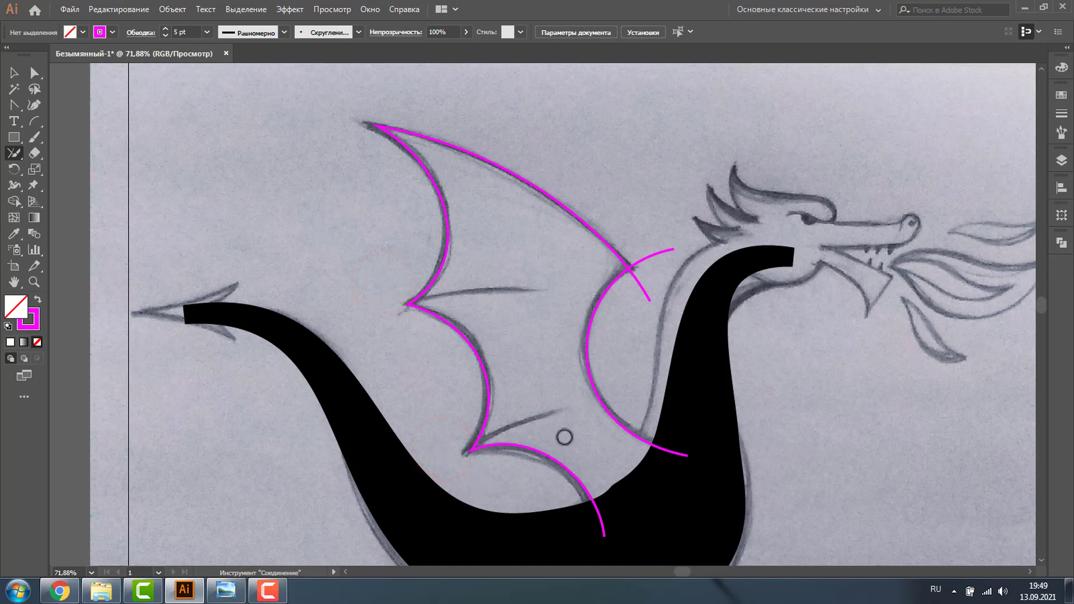
drag(654, 233, 628, 308)
key(z)
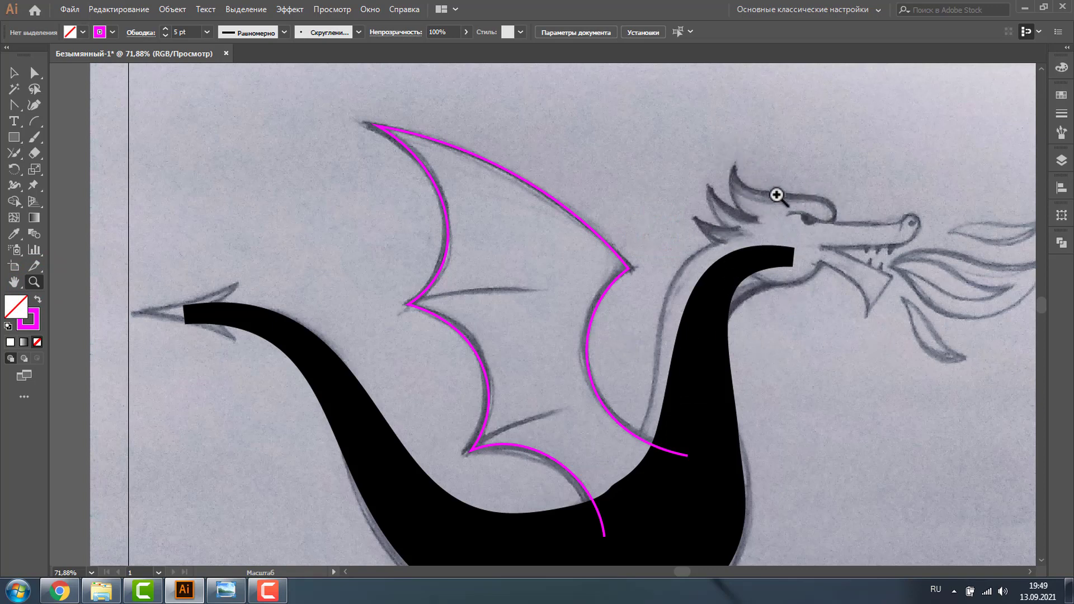
Draw a magenta arc and fit it over the tallest spike of the head crest.
drag(674, 132, 940, 348)
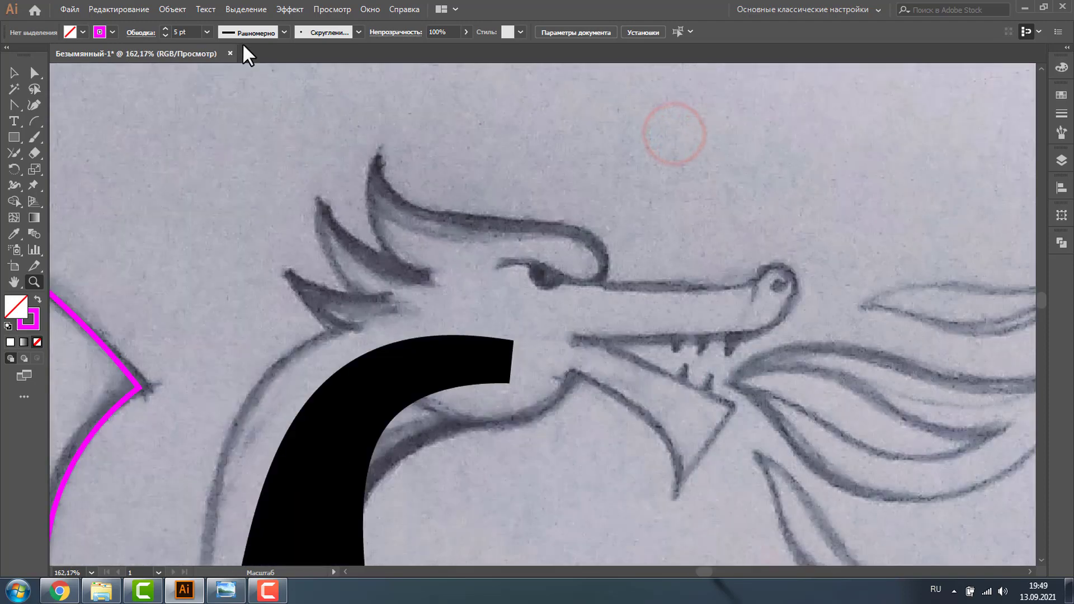
click(34, 120)
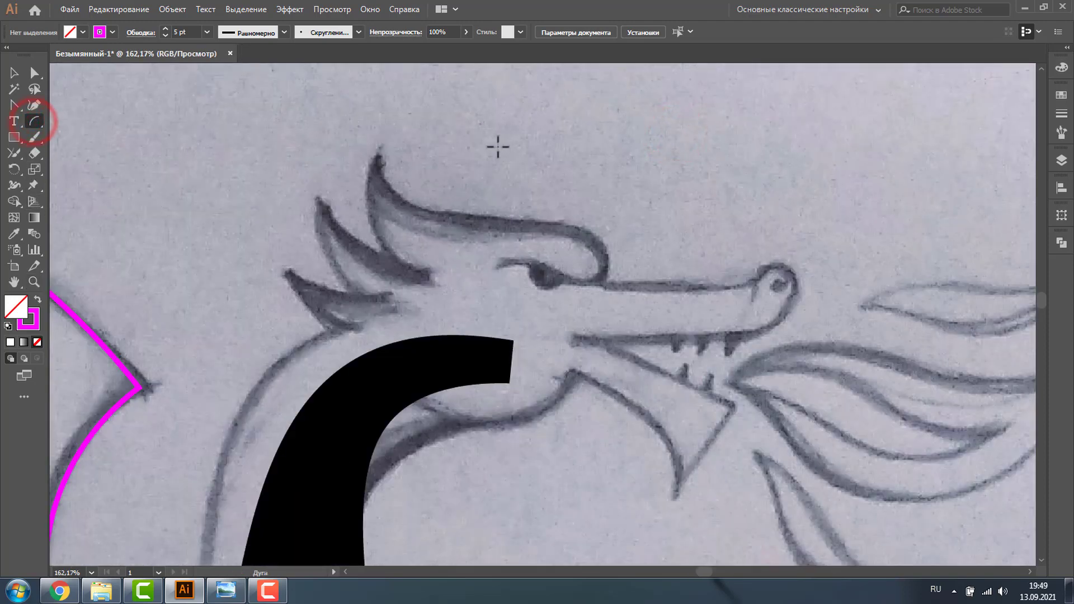
drag(495, 144, 598, 246)
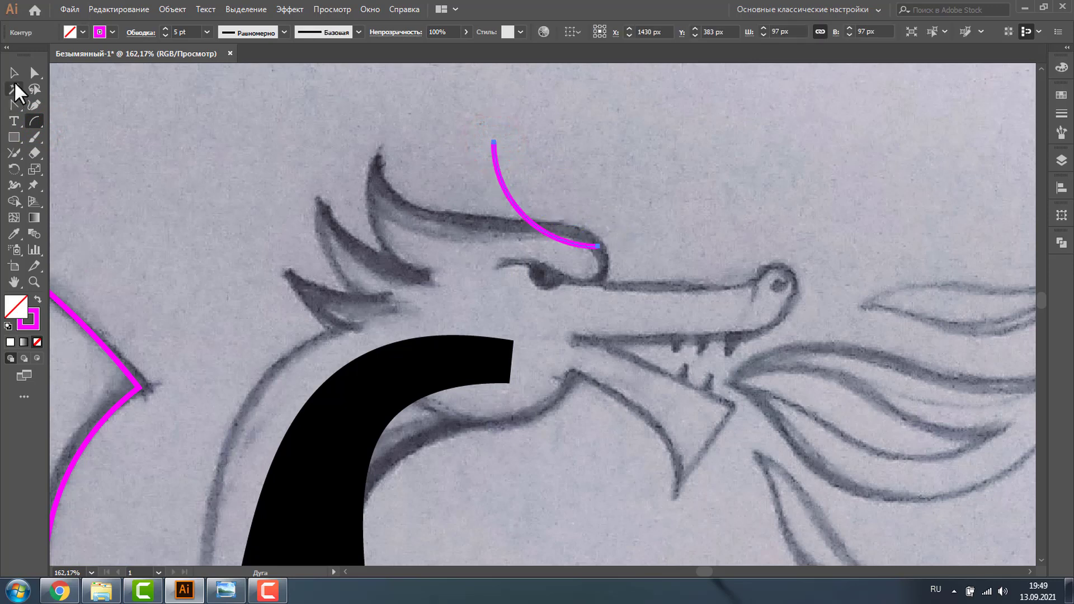
click(13, 72)
mouse_move(604, 137)
mouse_down()
mouse_move(540, 178)
mouse_move(370, 175)
mouse_up()
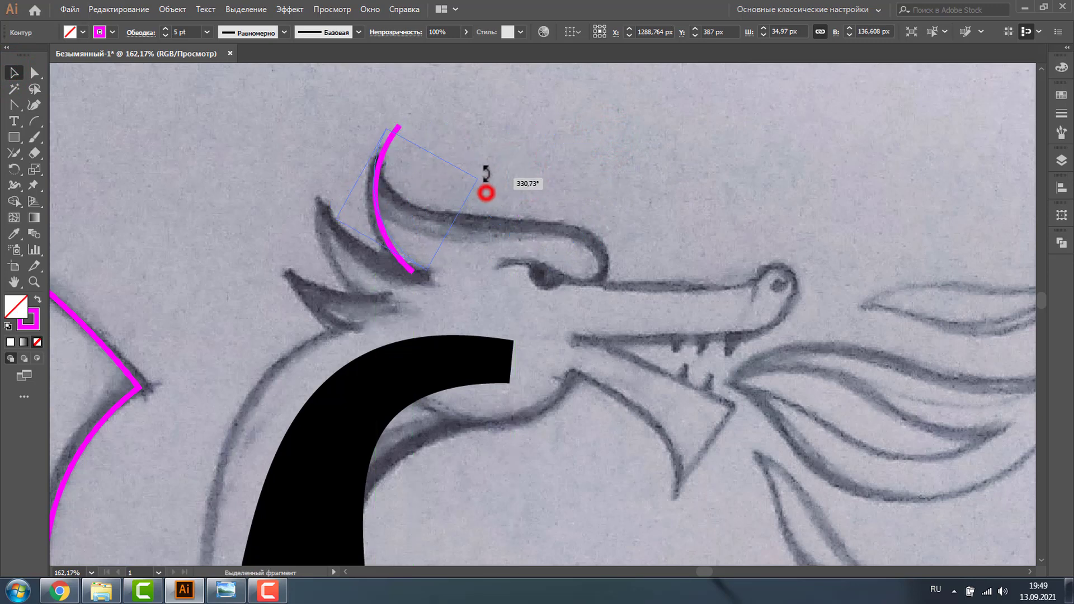
drag(487, 192, 480, 169)
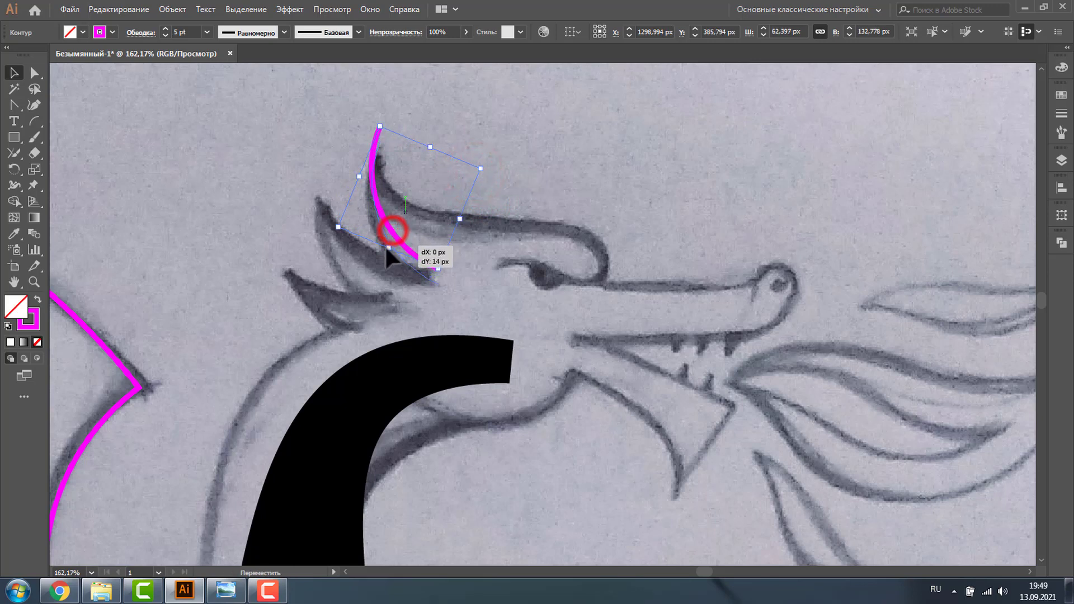
drag(394, 238, 387, 256)
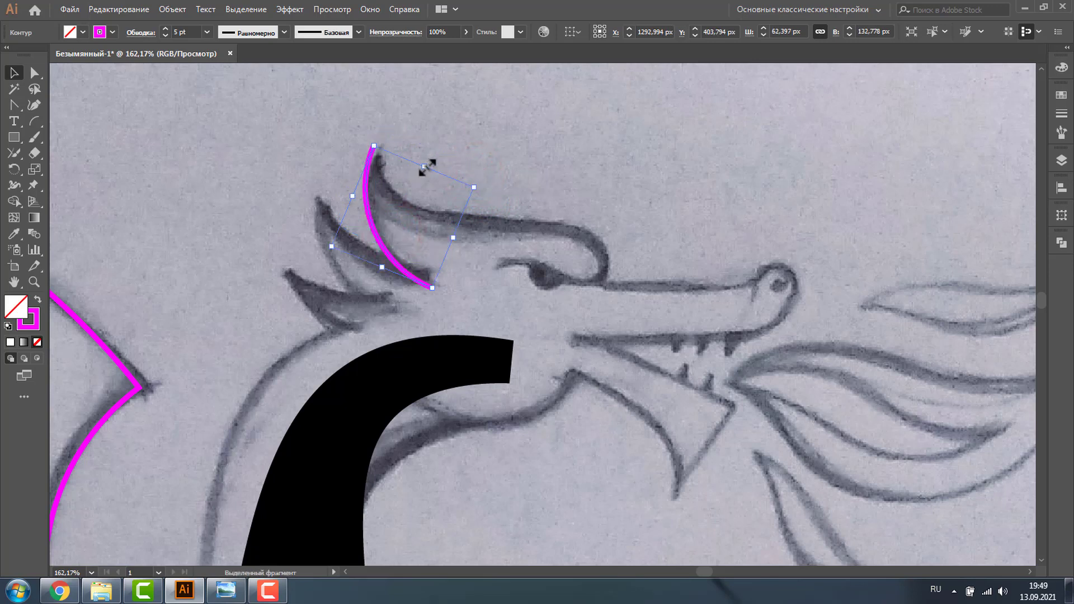
drag(425, 167, 435, 141)
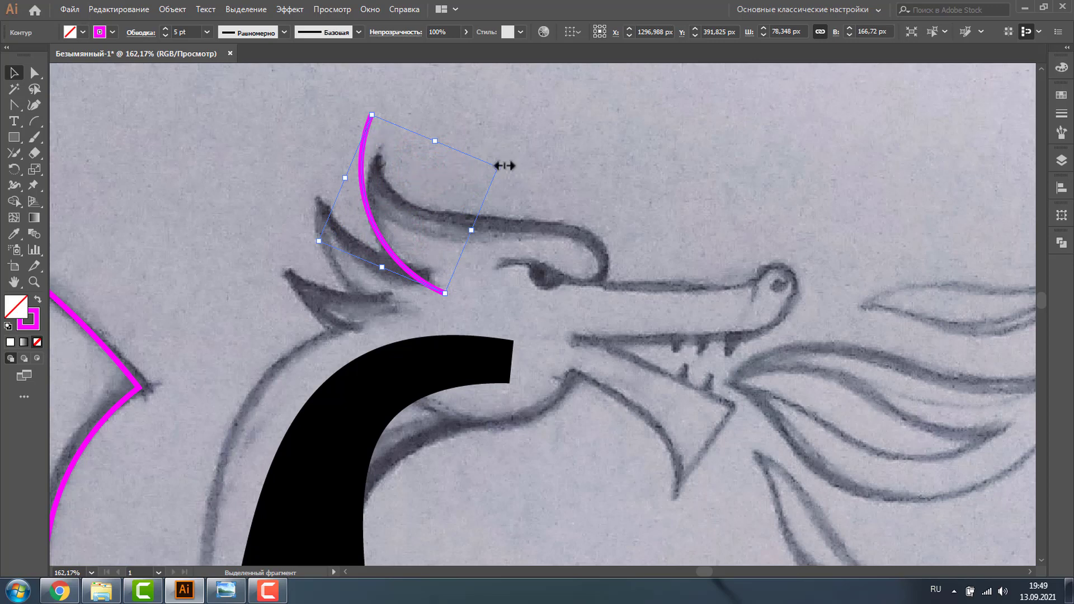
drag(504, 162, 503, 168)
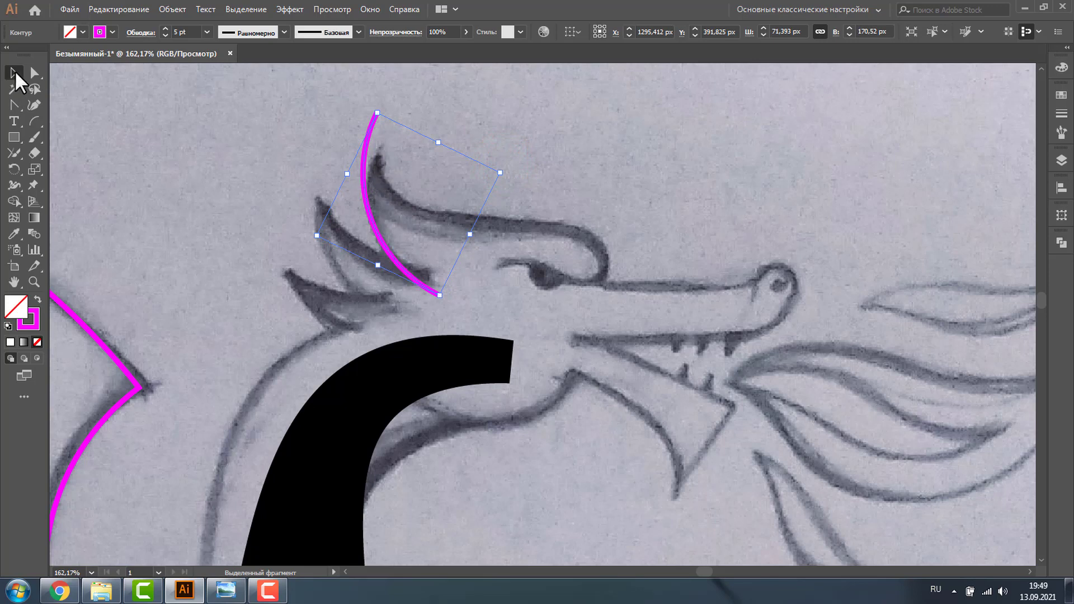
click(34, 72)
drag(377, 112, 387, 112)
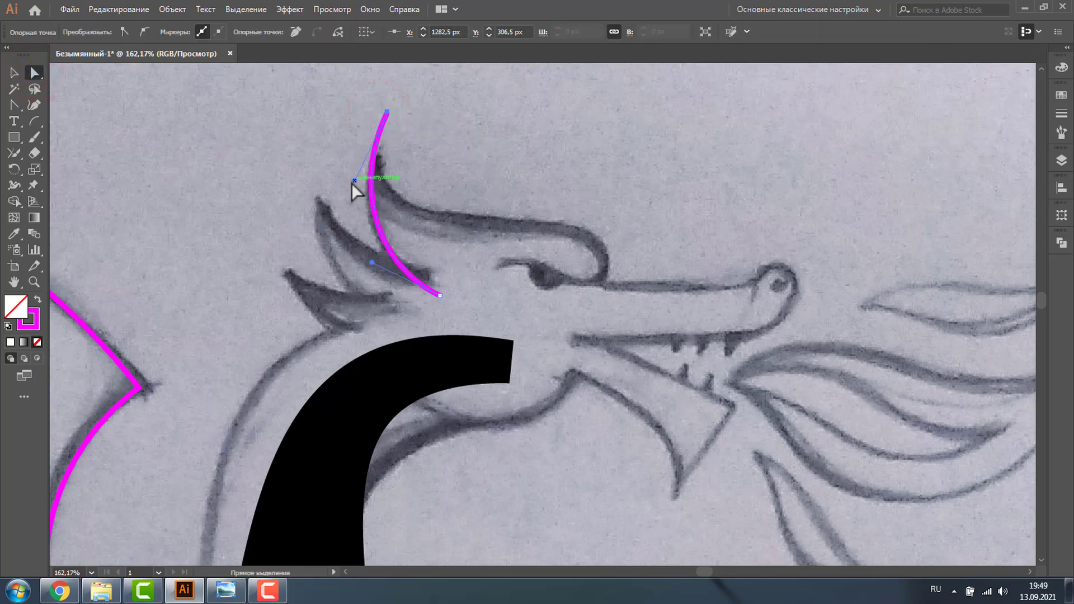
Alt-drag copies of the arc onto further crest spikes and over the eyebrow.
click(13, 72)
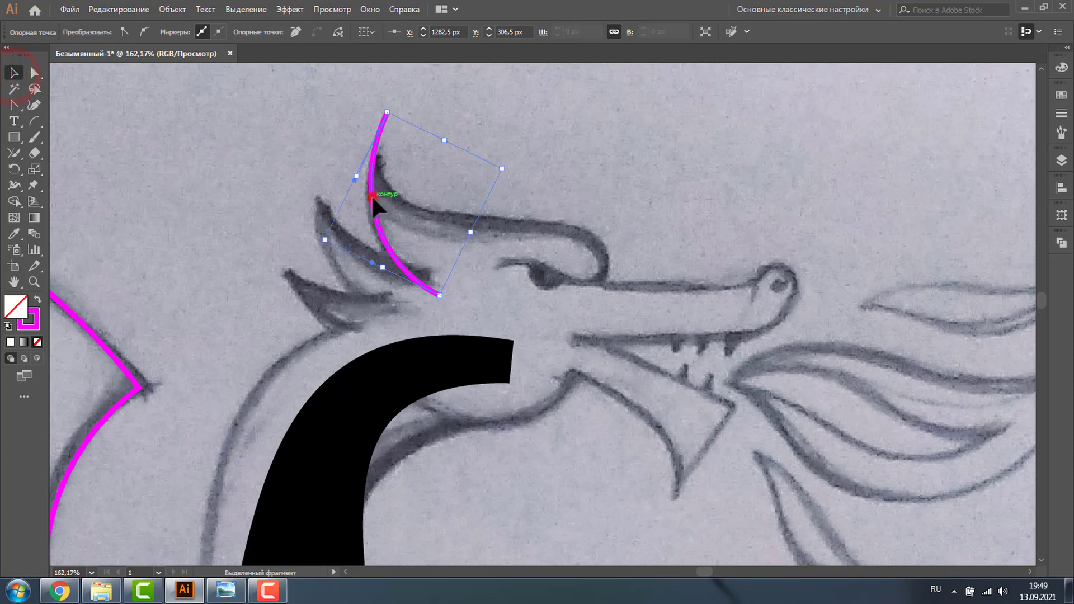
drag(371, 194, 305, 219)
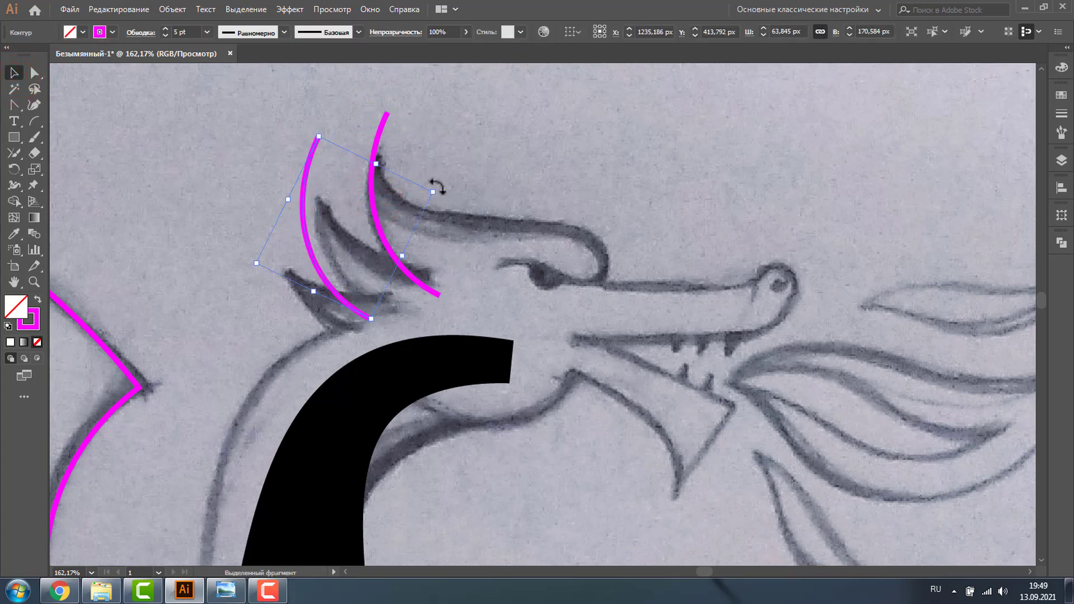
drag(437, 186, 325, 263)
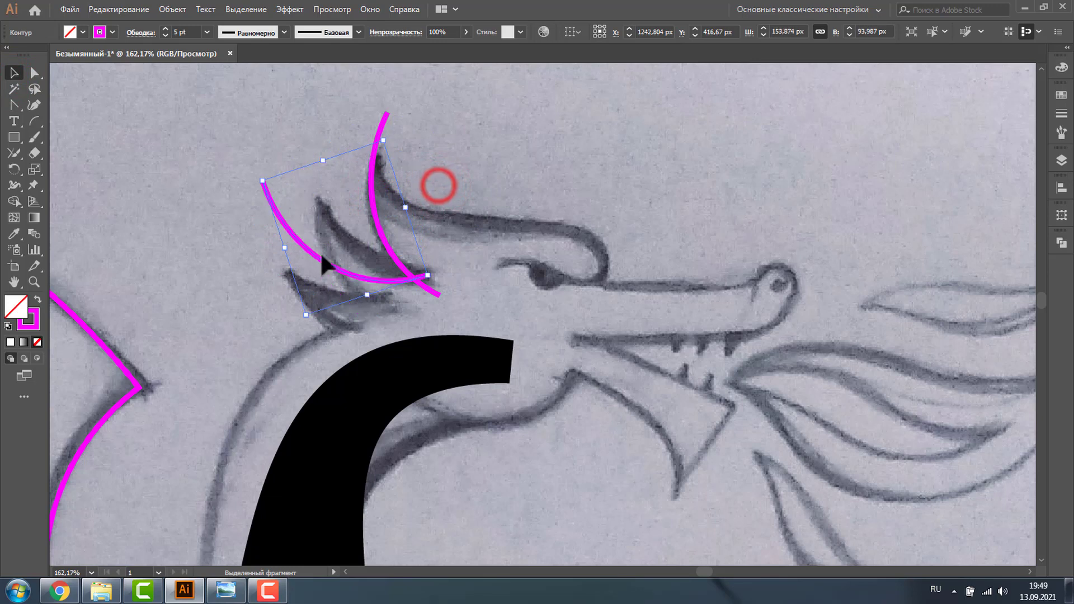
click(312, 253)
click(34, 73)
mouse_move(428, 275)
mouse_down()
mouse_move(480, 283)
mouse_move(473, 273)
mouse_up()
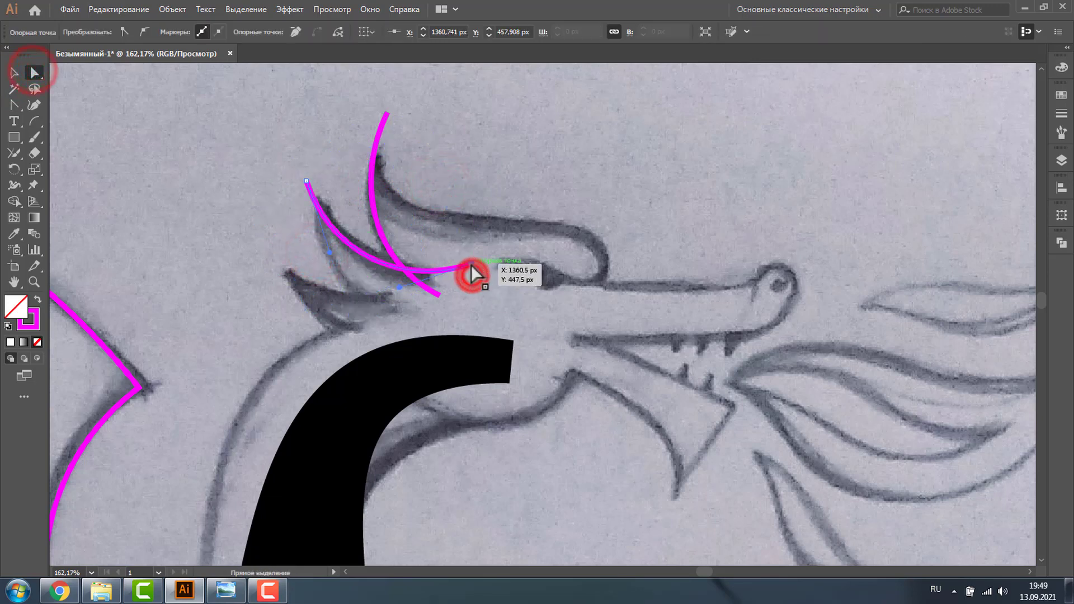
key(v)
mouse_move(358, 240)
mouse_down()
mouse_move(336, 266)
mouse_move(326, 240)
mouse_move(278, 270)
mouse_move(293, 274)
mouse_up()
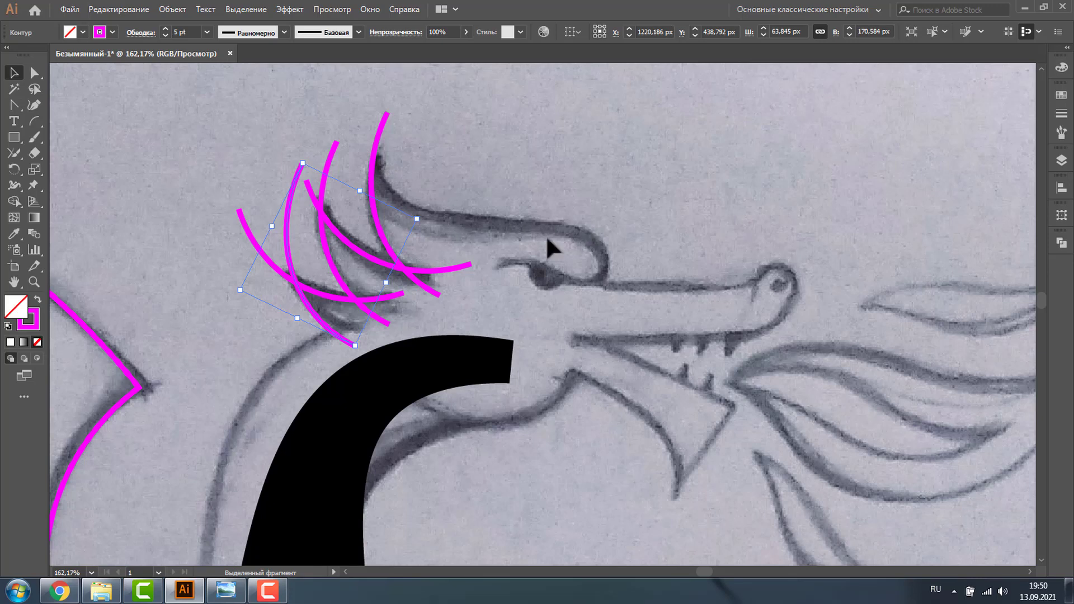
drag(369, 167, 498, 161)
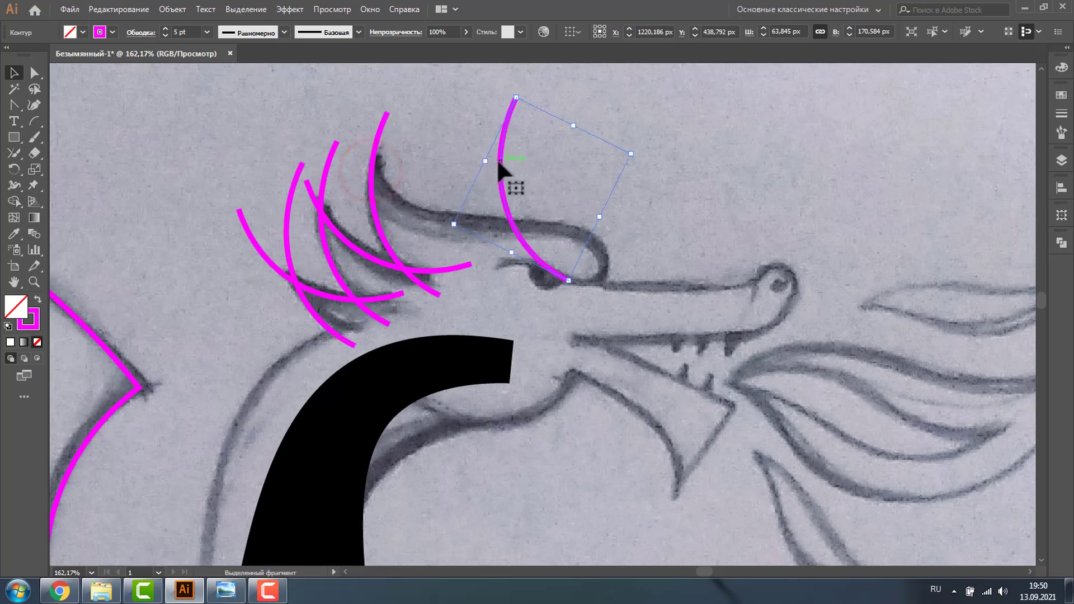
click(42, 78)
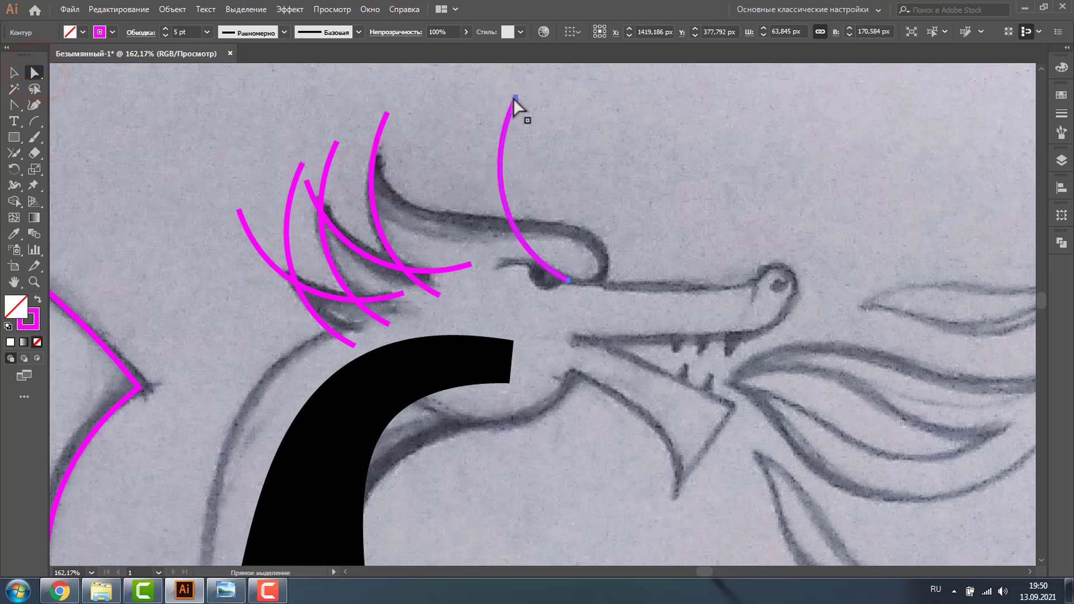
Reshape the brow arc's ends and handles to follow the sketched brow line.
drag(515, 98, 370, 126)
mouse_move(499, 251)
mouse_down()
mouse_move(657, 207)
mouse_move(633, 190)
mouse_up()
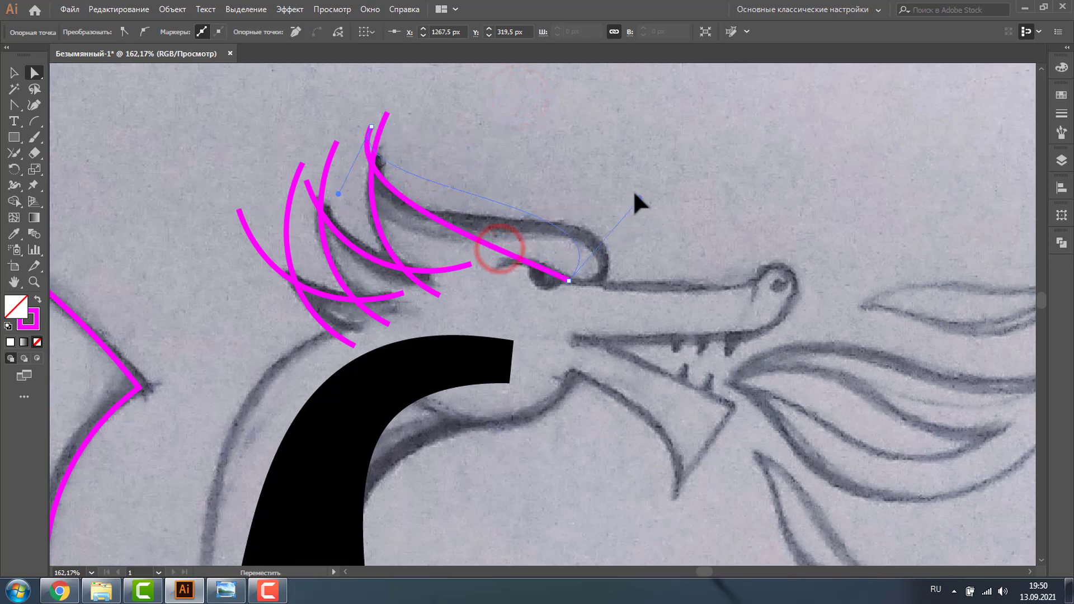
drag(569, 281, 600, 286)
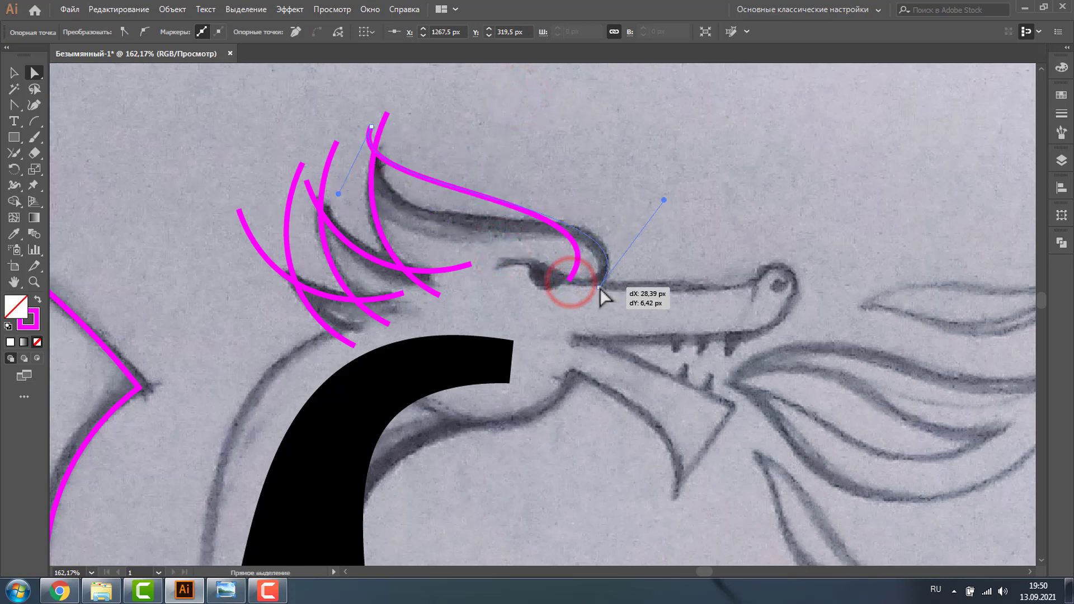
drag(338, 194, 332, 264)
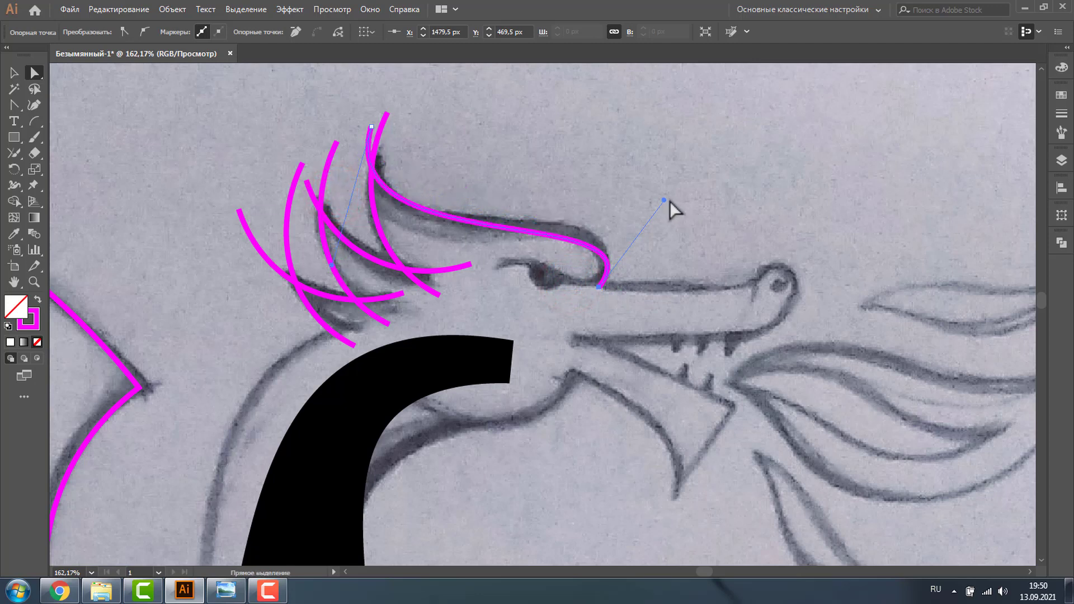
drag(665, 200, 652, 181)
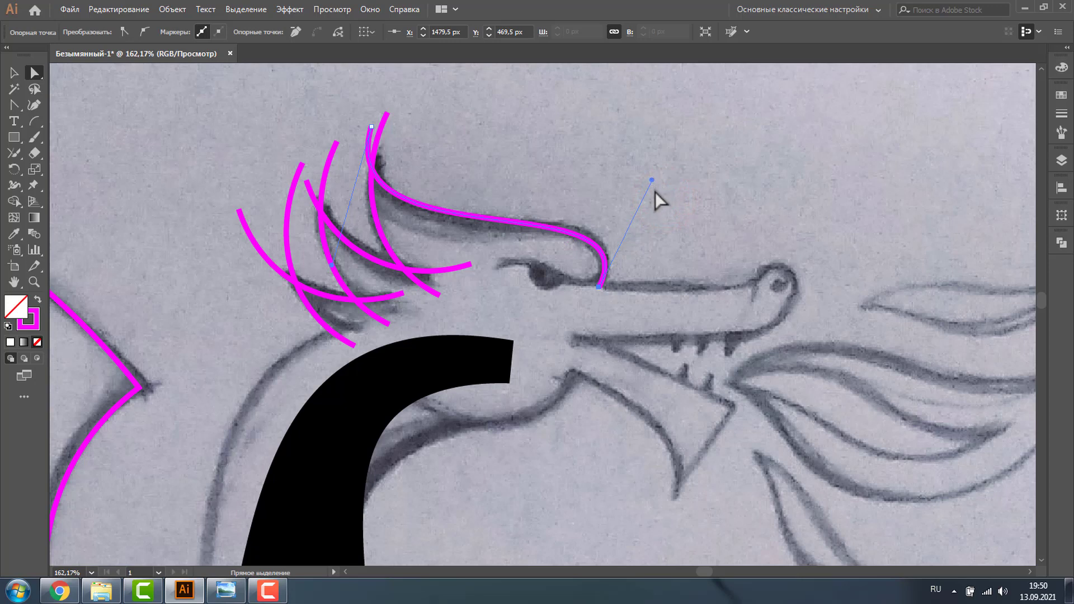
click(147, 188)
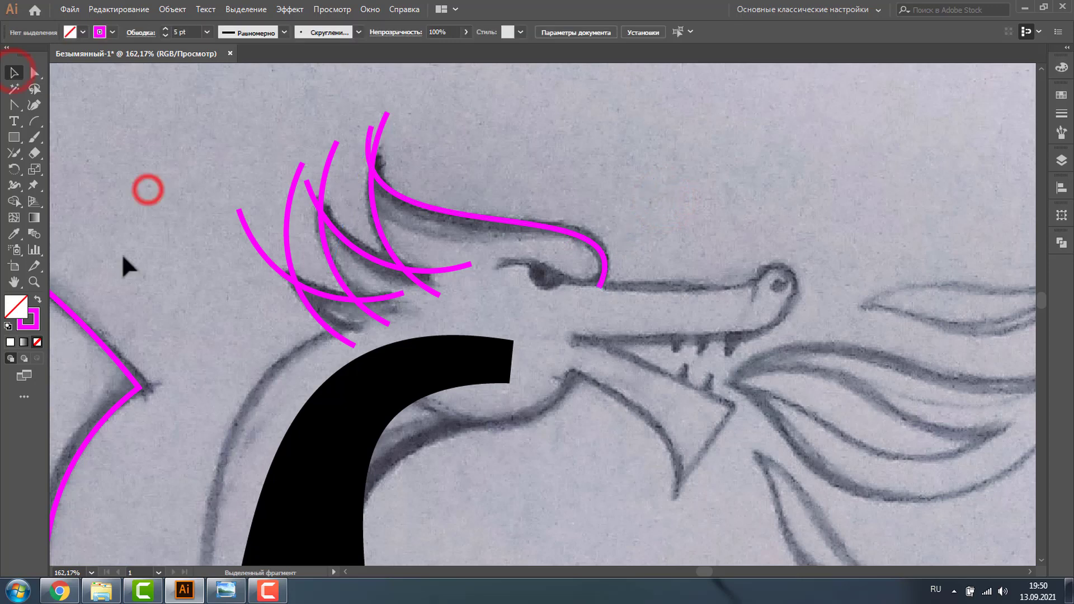
Join the four crossing crest strand overlaps into sharp spikes.
click(14, 152)
drag(372, 290, 369, 322)
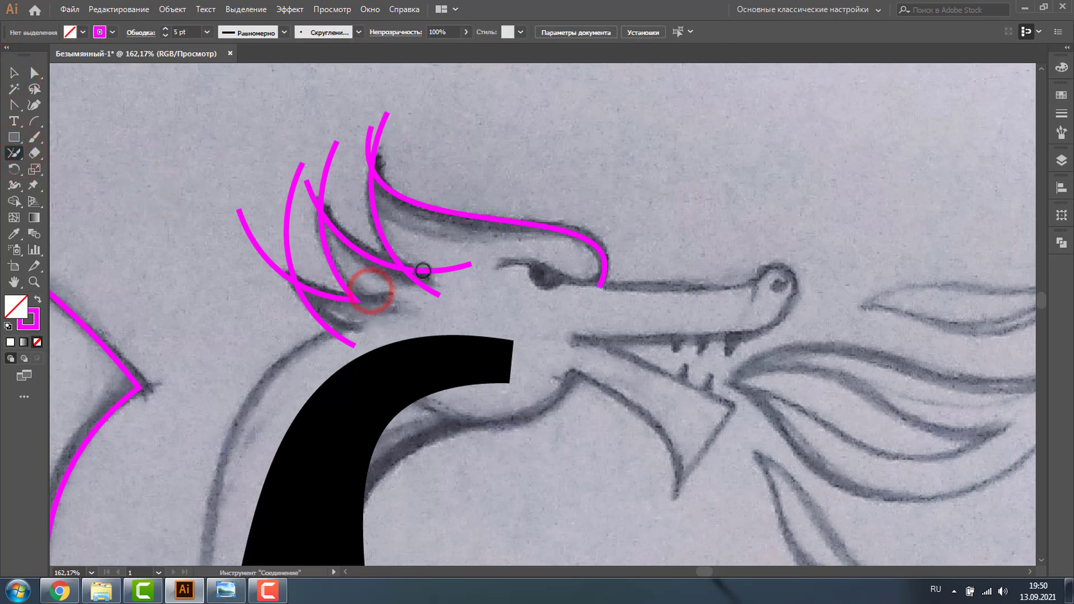
drag(427, 263, 425, 311)
drag(356, 140, 403, 161)
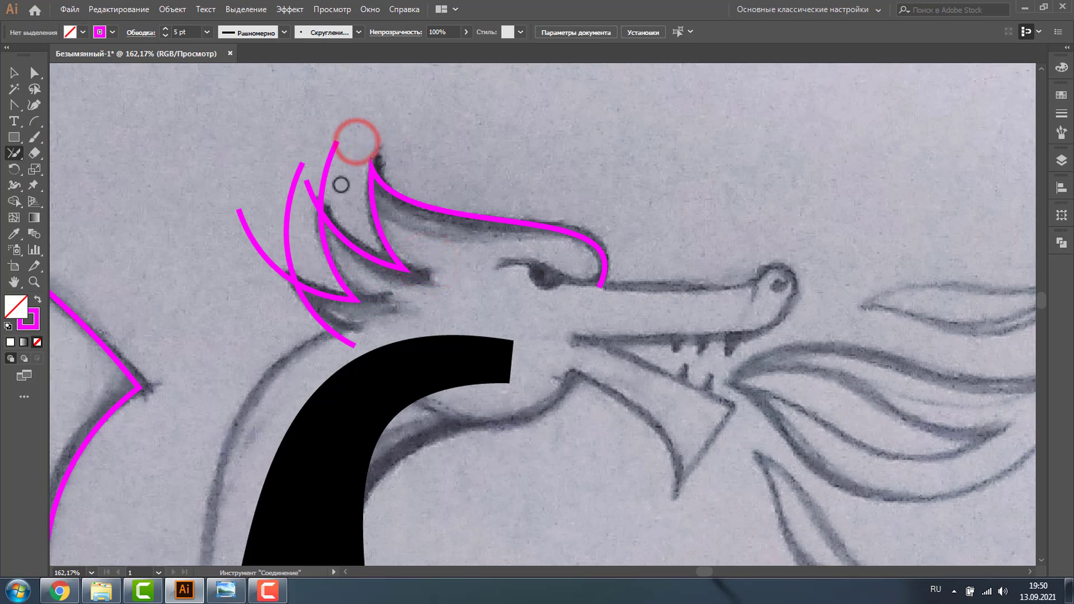
drag(334, 183, 256, 211)
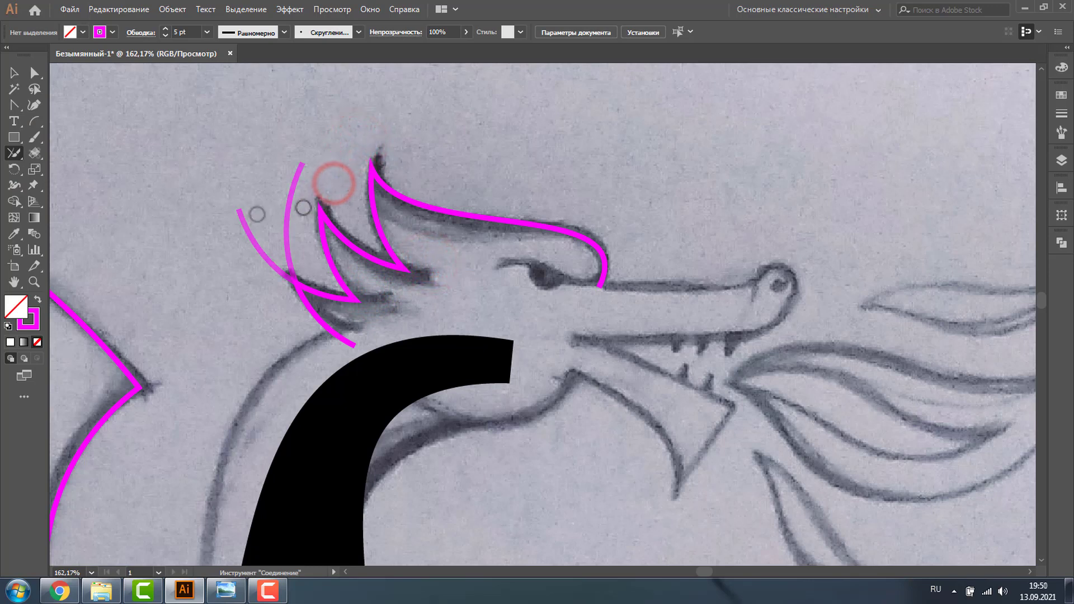
click(1032, 570)
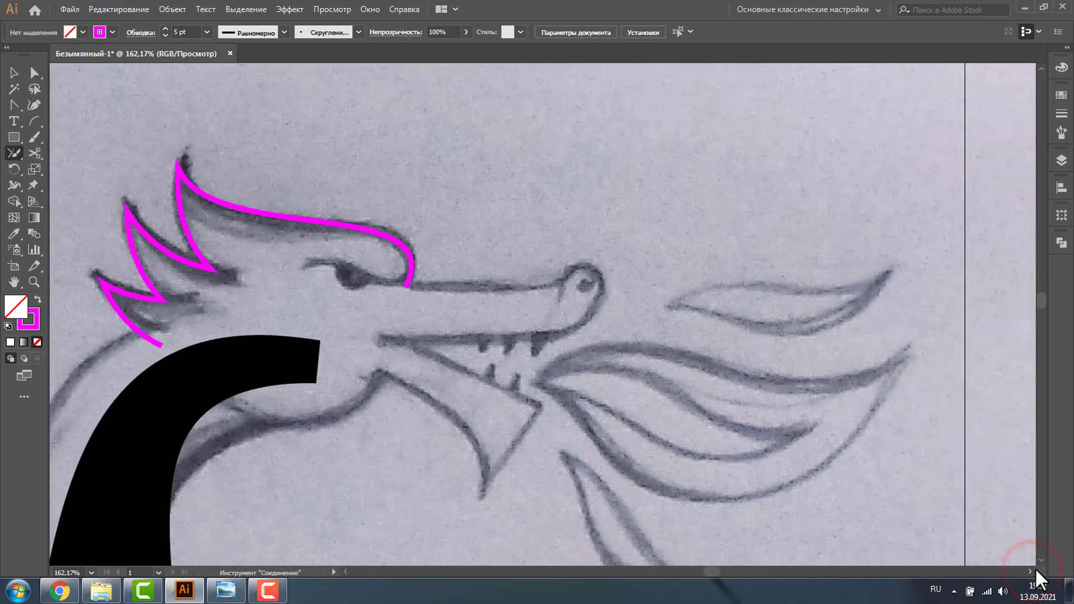
click(1039, 559)
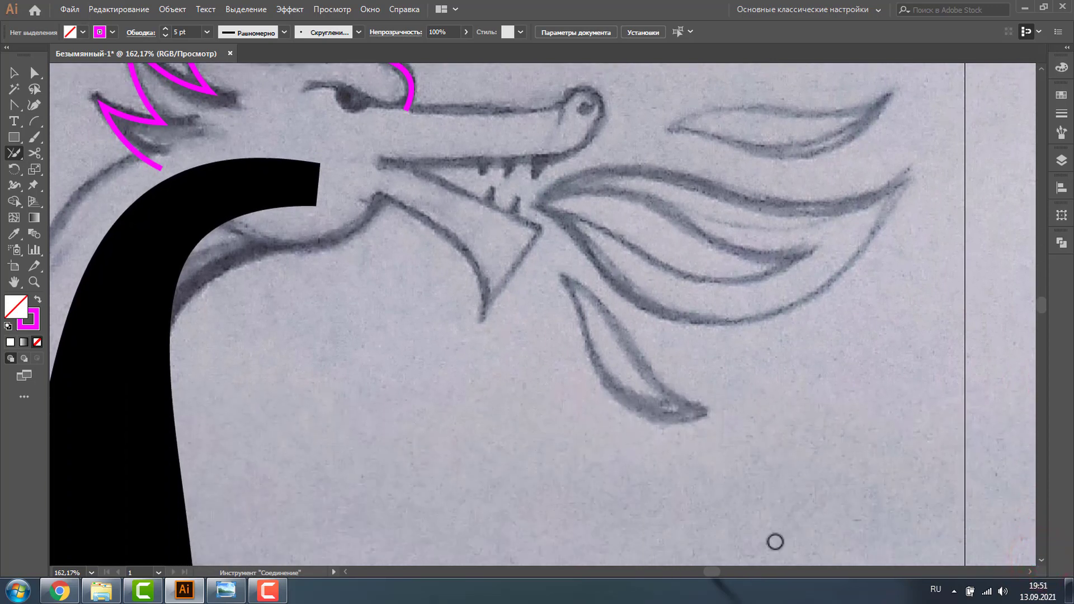
Draw an arc over the upper flame and pull its start to the dragon's mouth in an S-bend.
click(34, 121)
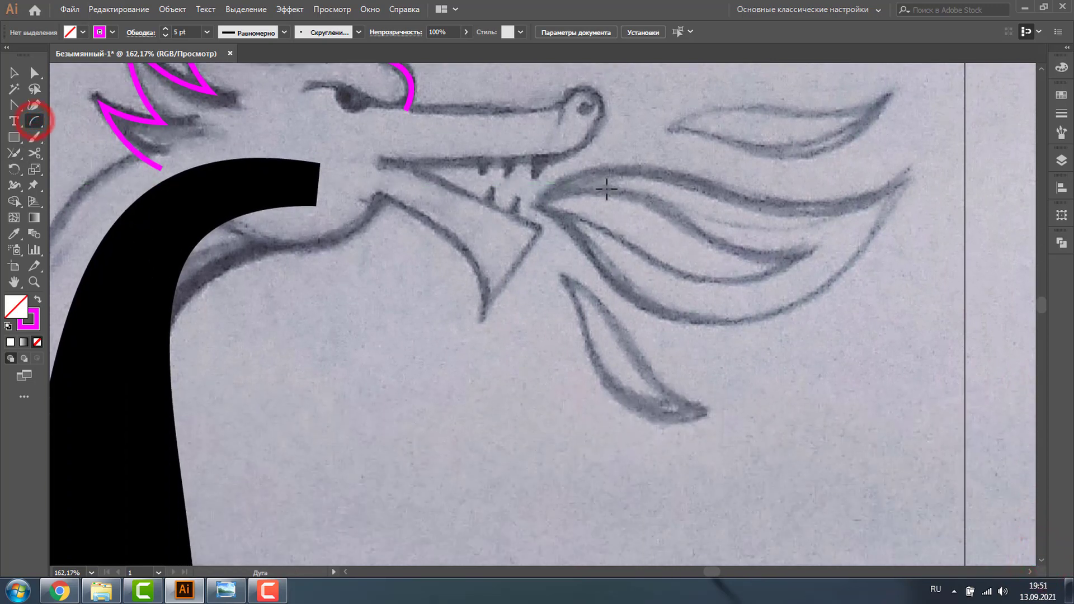
drag(603, 190, 893, 346)
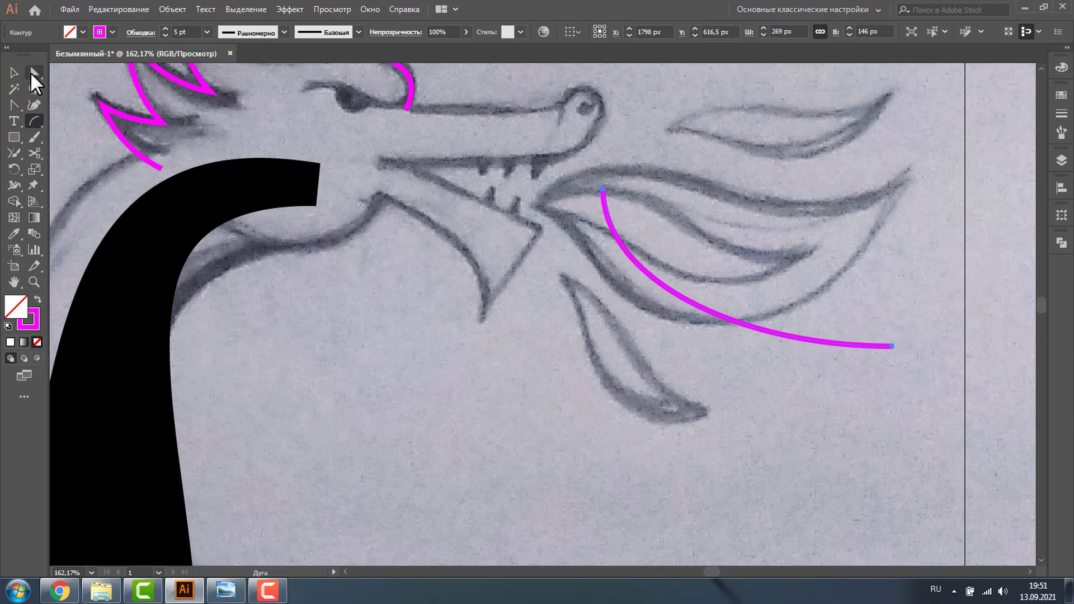
click(34, 72)
drag(603, 190, 473, 203)
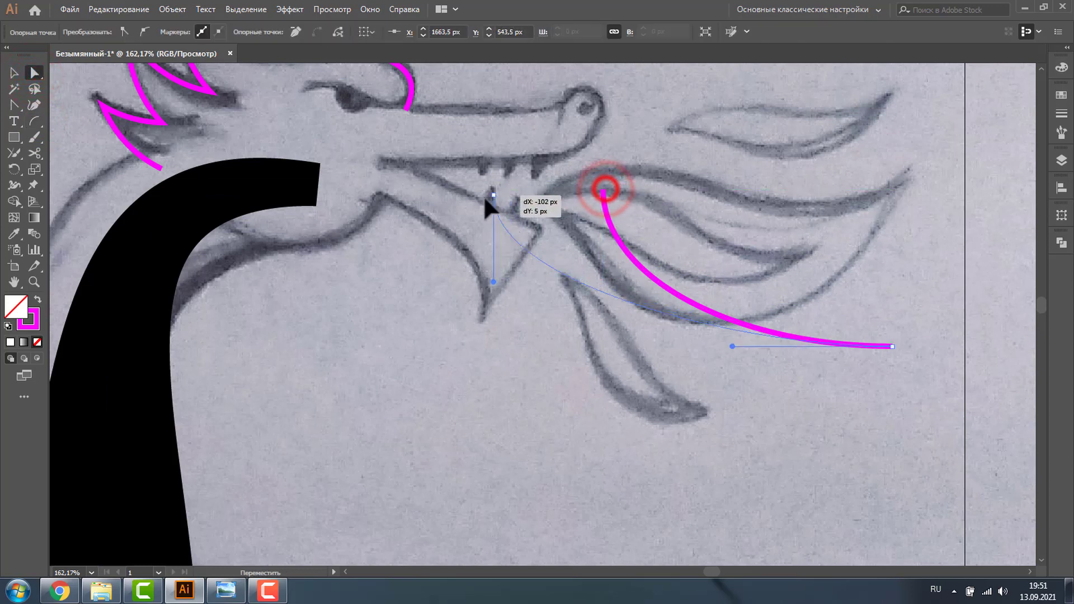
drag(473, 290, 735, 169)
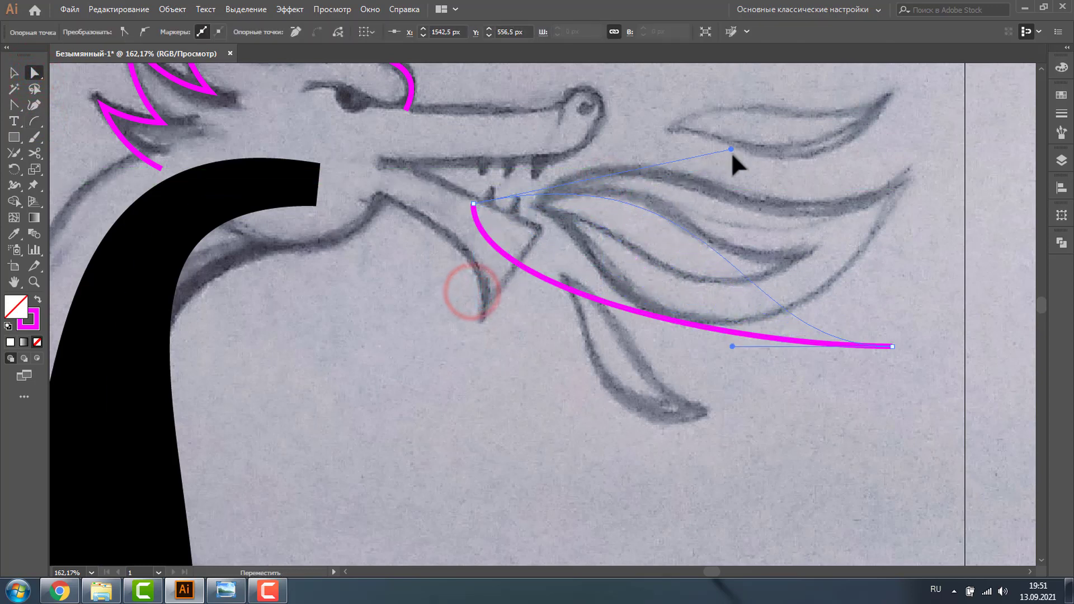
drag(474, 204, 539, 200)
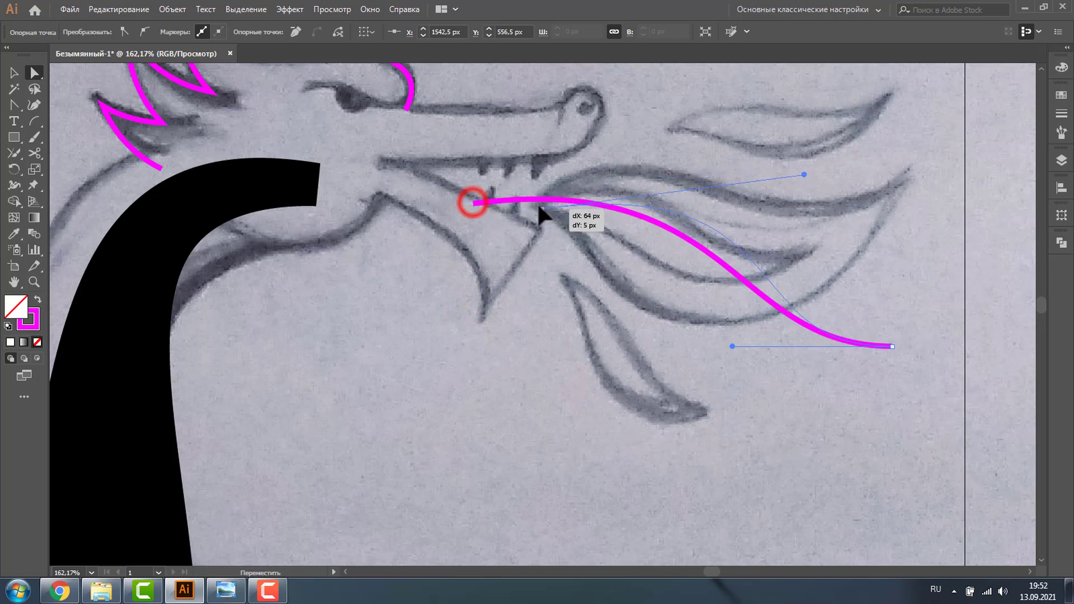
Move the curve's end onto the upturned flame tip and refine its bends along the flame.
drag(892, 347, 911, 182)
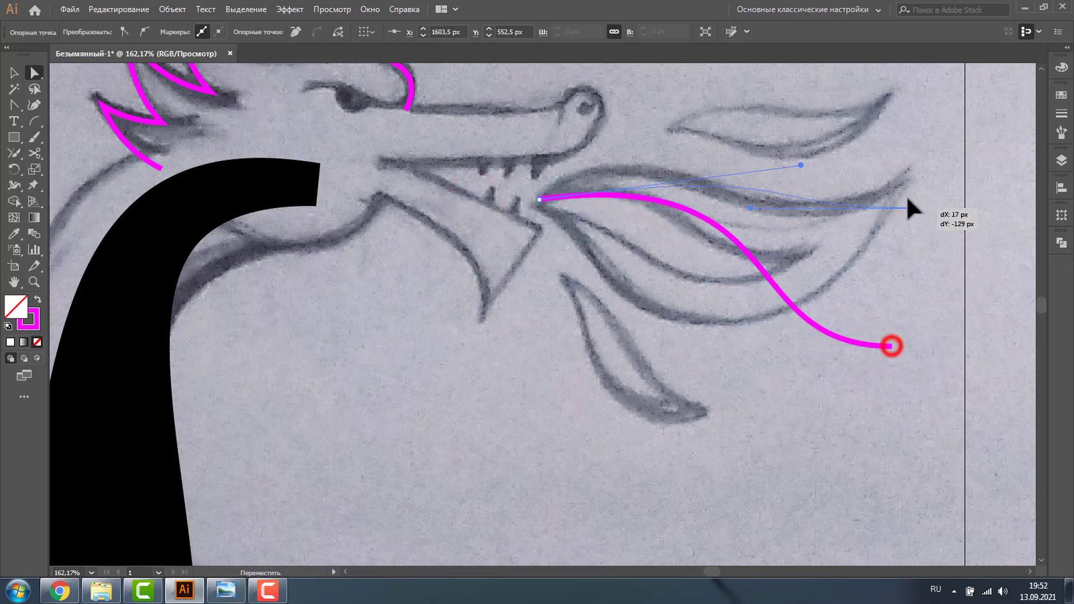
drag(751, 187, 712, 366)
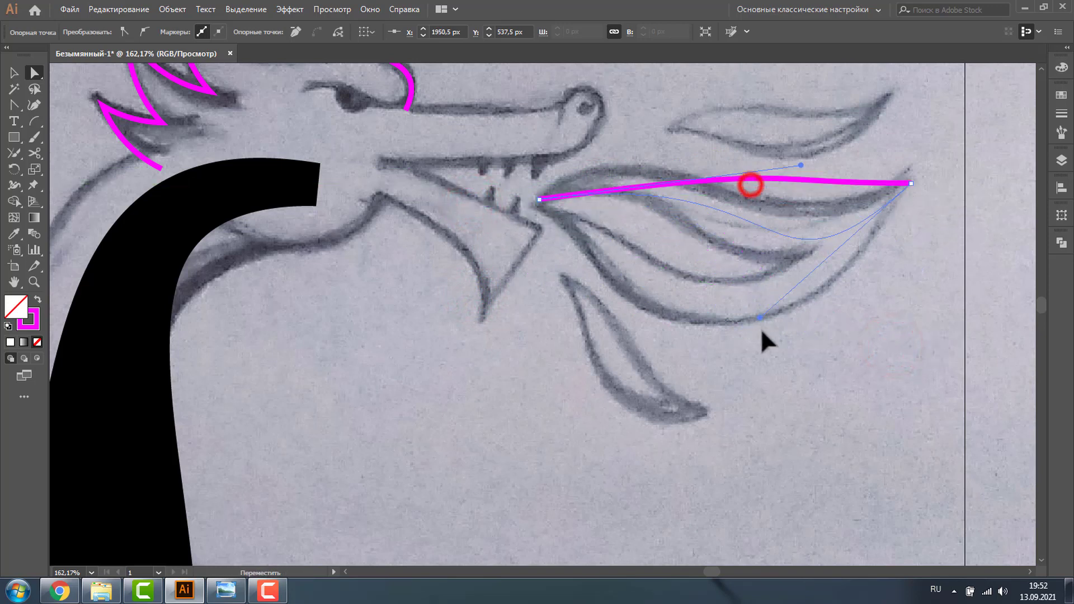
drag(801, 166, 706, 152)
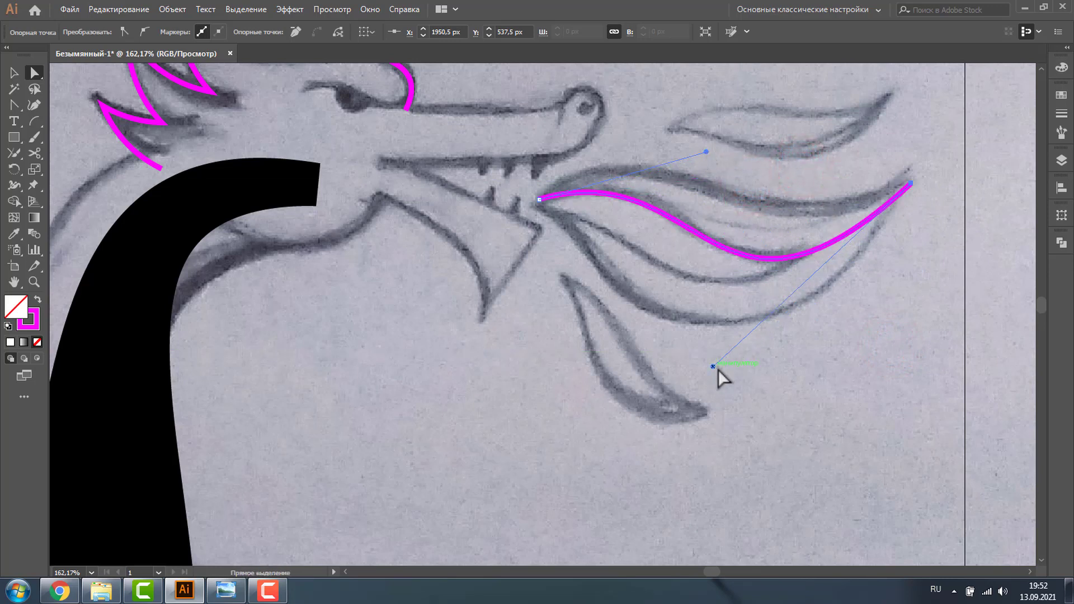
drag(713, 366, 746, 351)
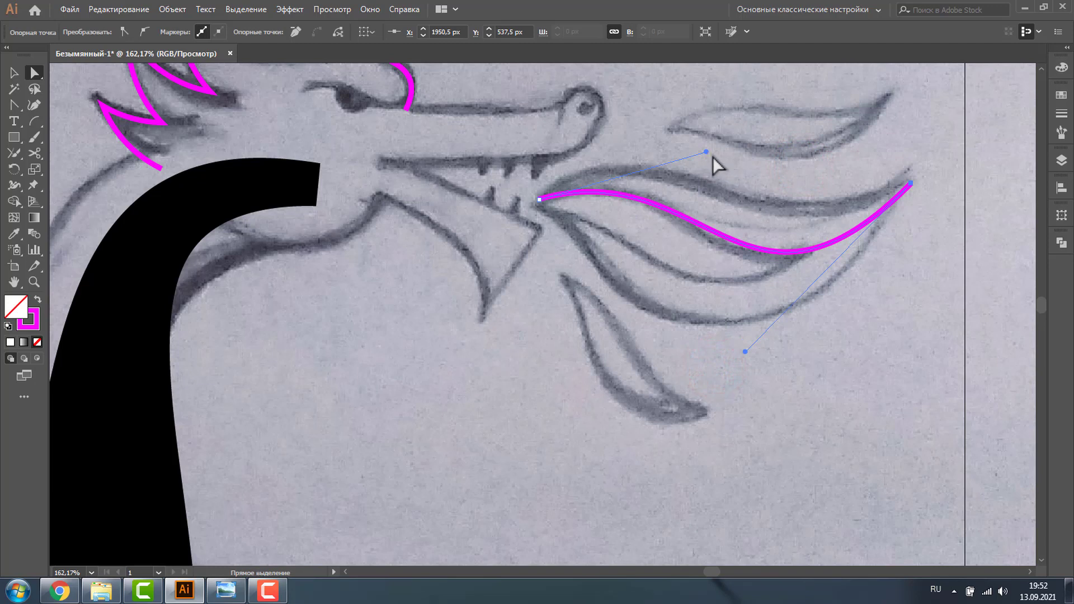
drag(706, 152, 682, 149)
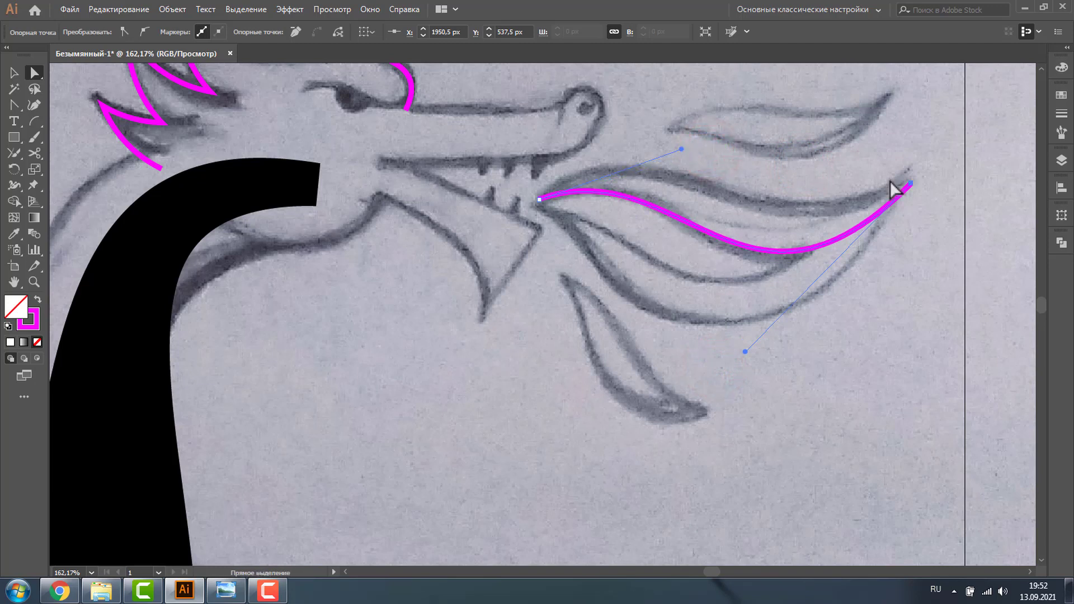
drag(912, 185, 912, 177)
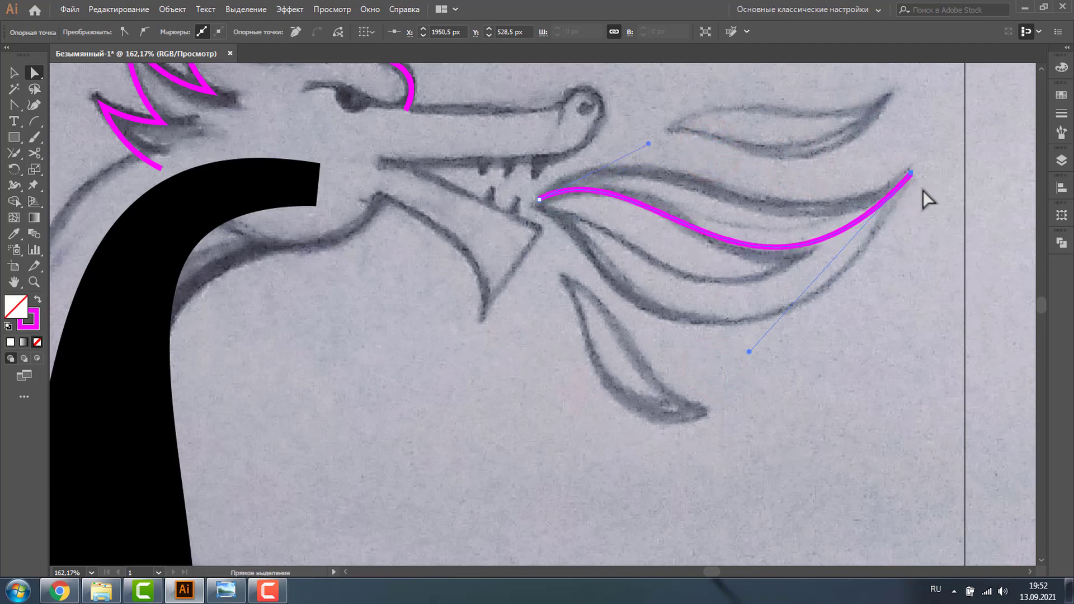
Apply the elliptical width profile to the flame curve so both ends taper.
click(14, 72)
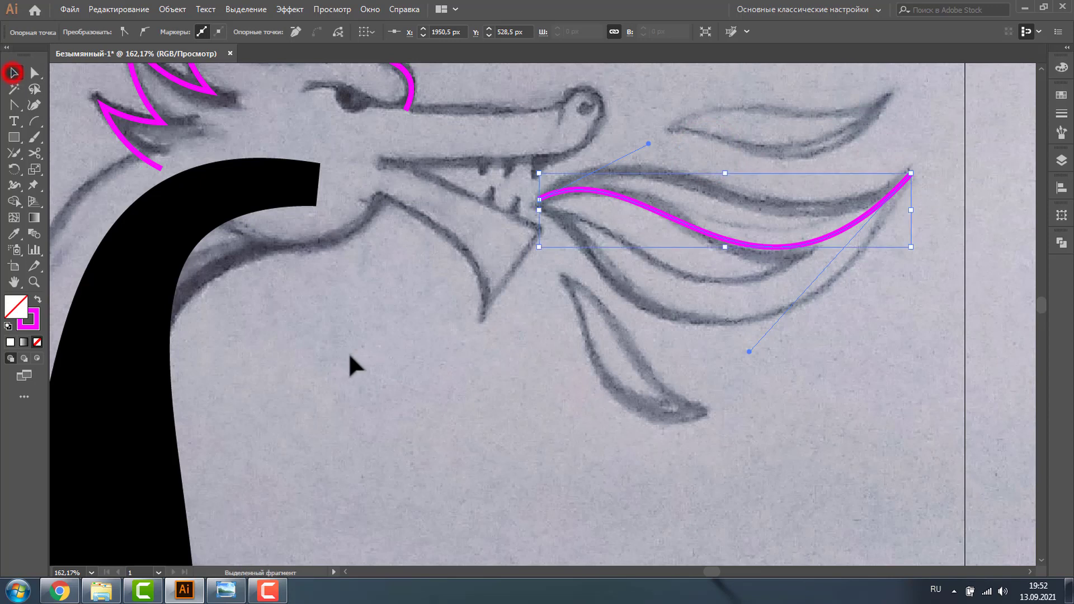
click(348, 355)
click(666, 217)
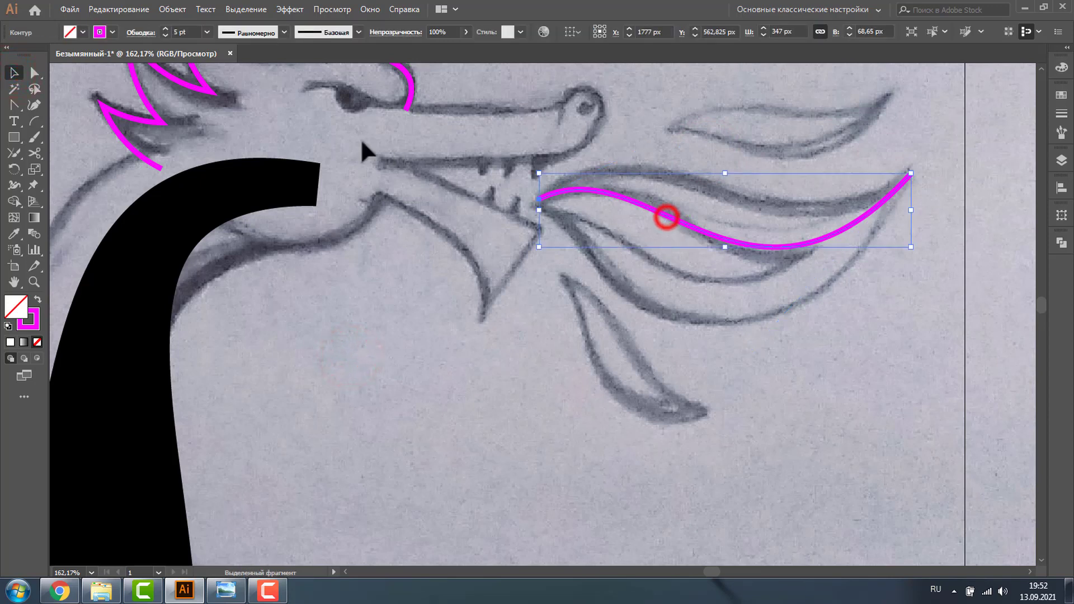
click(284, 31)
click(242, 75)
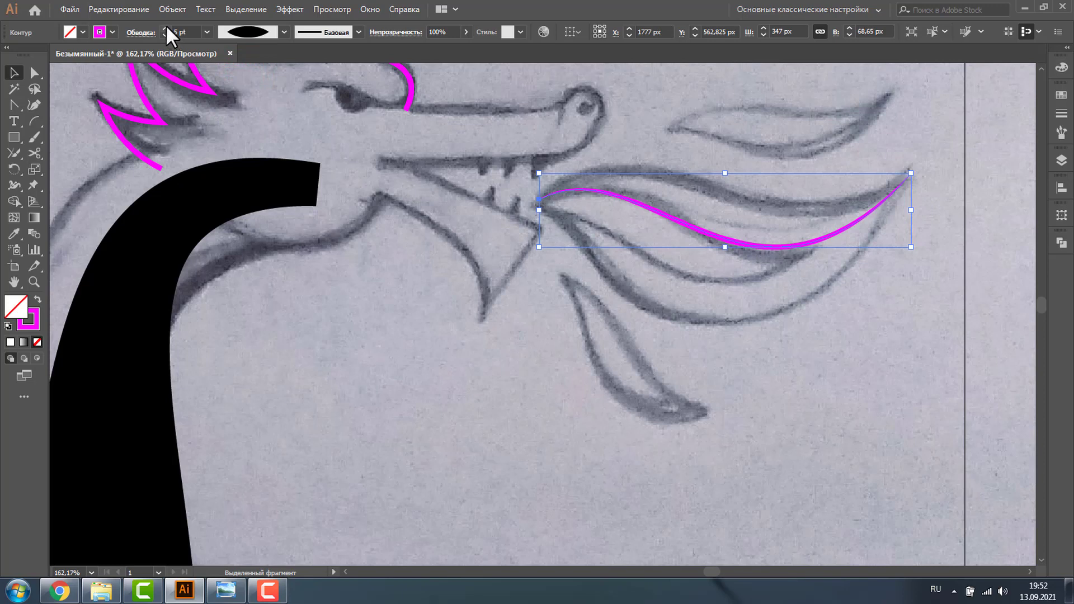
Set the flame curve's stroke weight to 100 pt.
drag(166, 25, 165, 25)
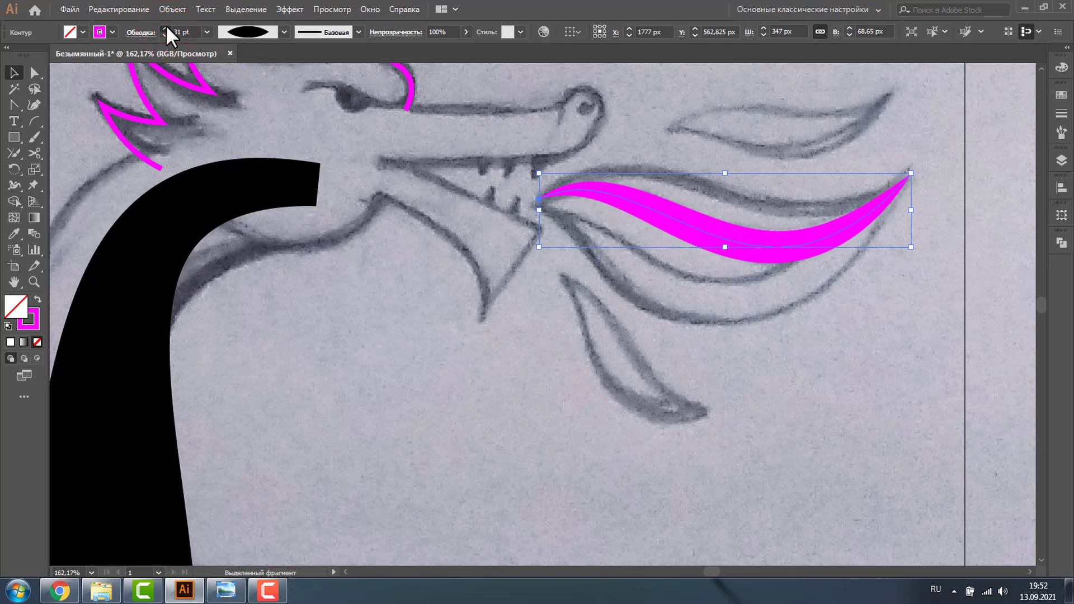
drag(166, 27, 166, 27)
click(178, 31)
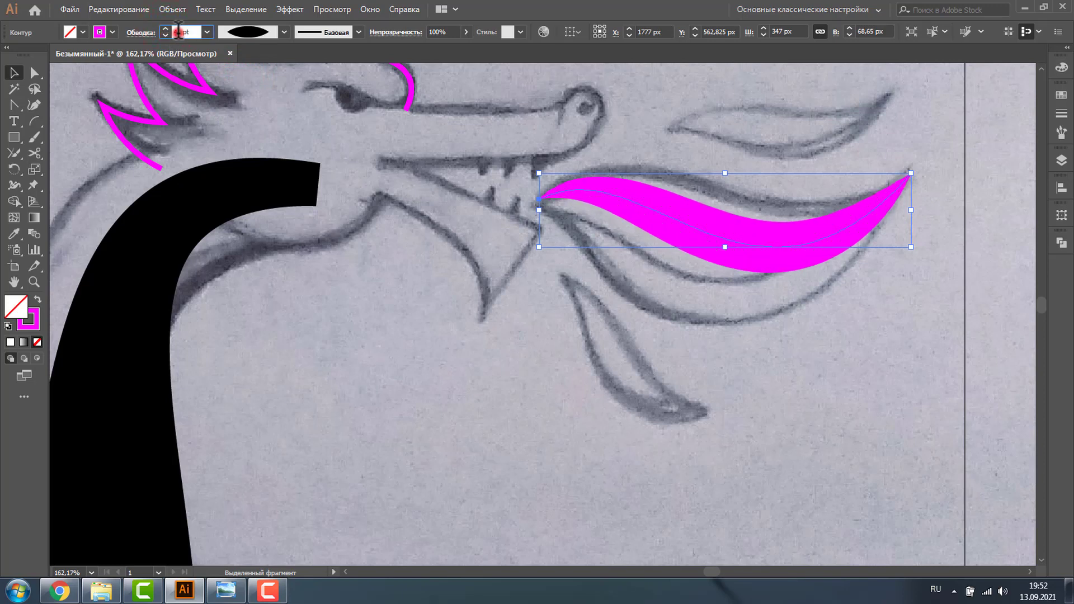
click(178, 31)
text(100)
key(Return)
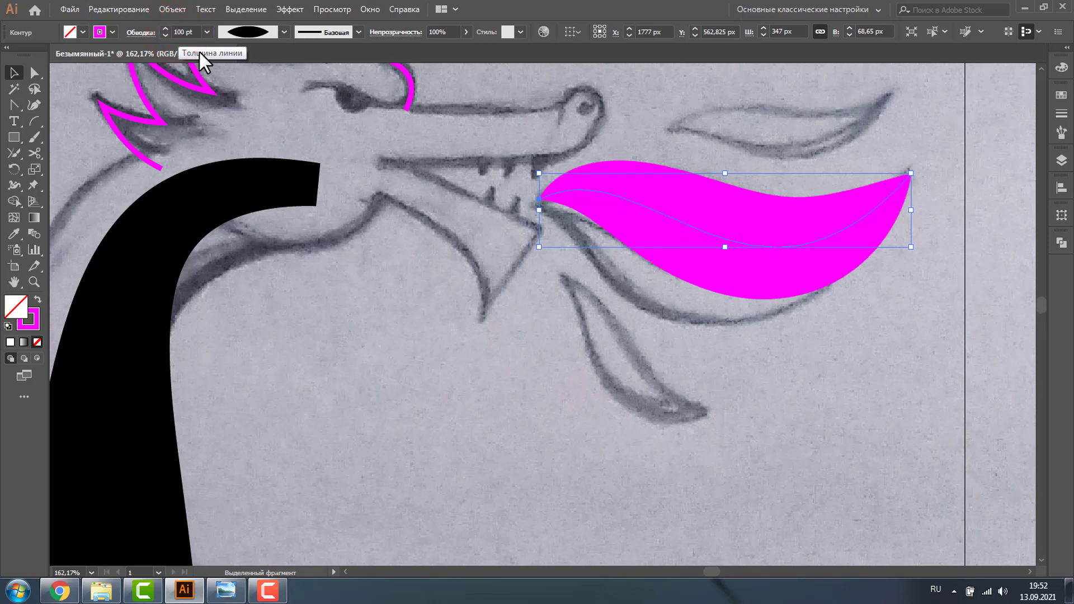
click(35, 72)
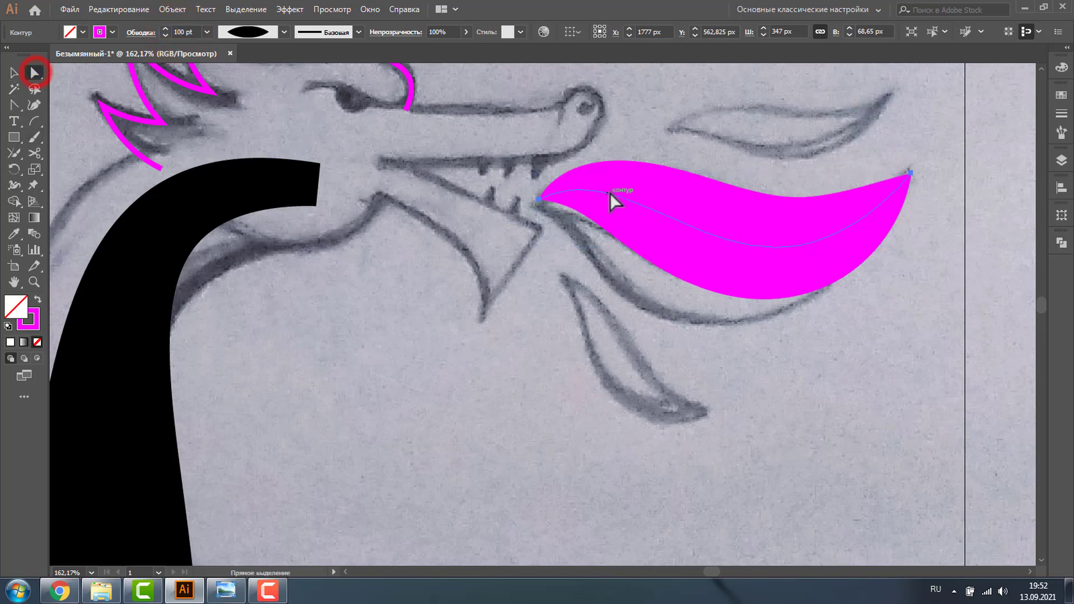
Refine the large flame's top edge and lower curve handles.
click(538, 199)
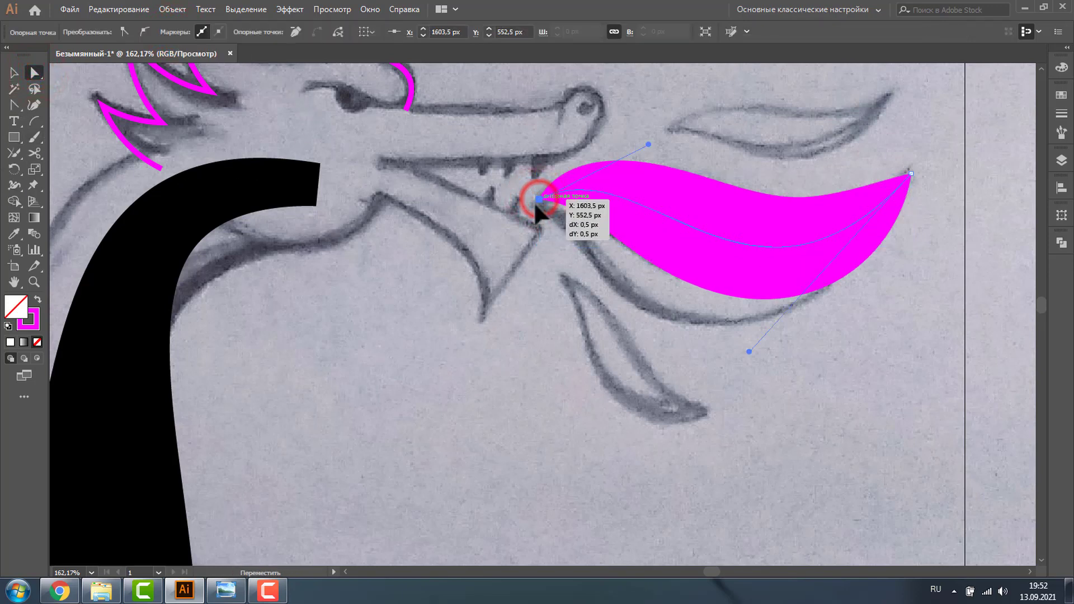
drag(648, 145, 659, 168)
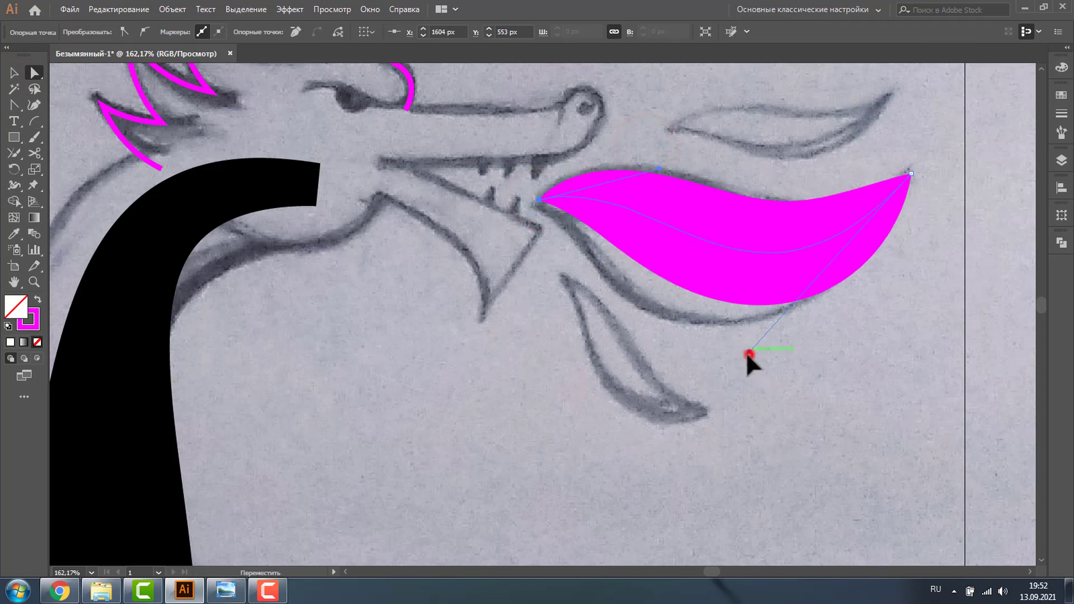
drag(748, 354, 737, 352)
Copy the flame down onto the lower flame, scale it to half width with a 50 pt stroke.
click(15, 74)
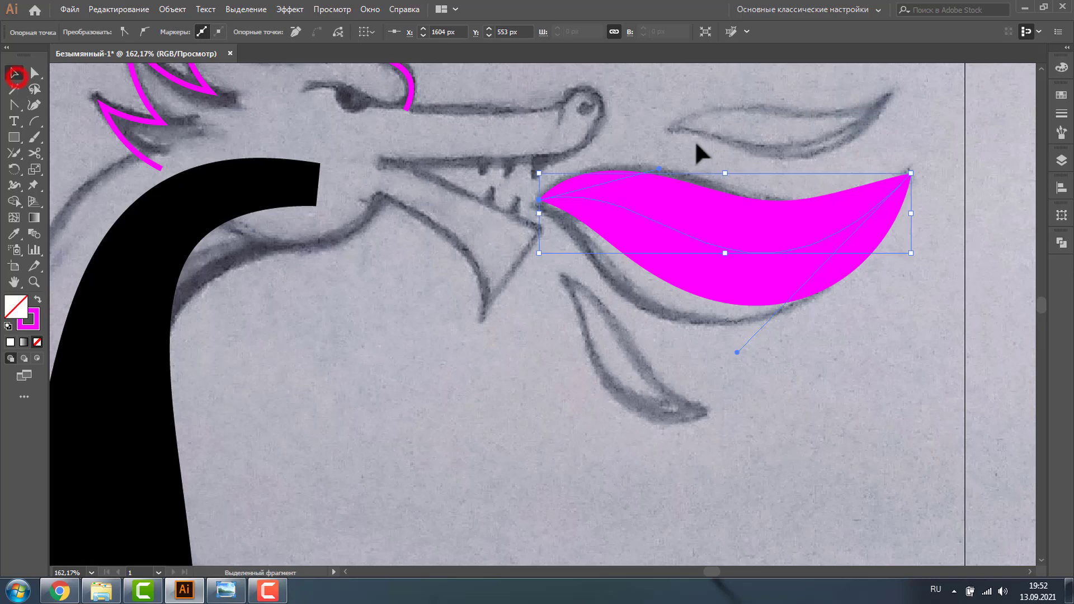
click(696, 143)
drag(691, 235, 675, 417)
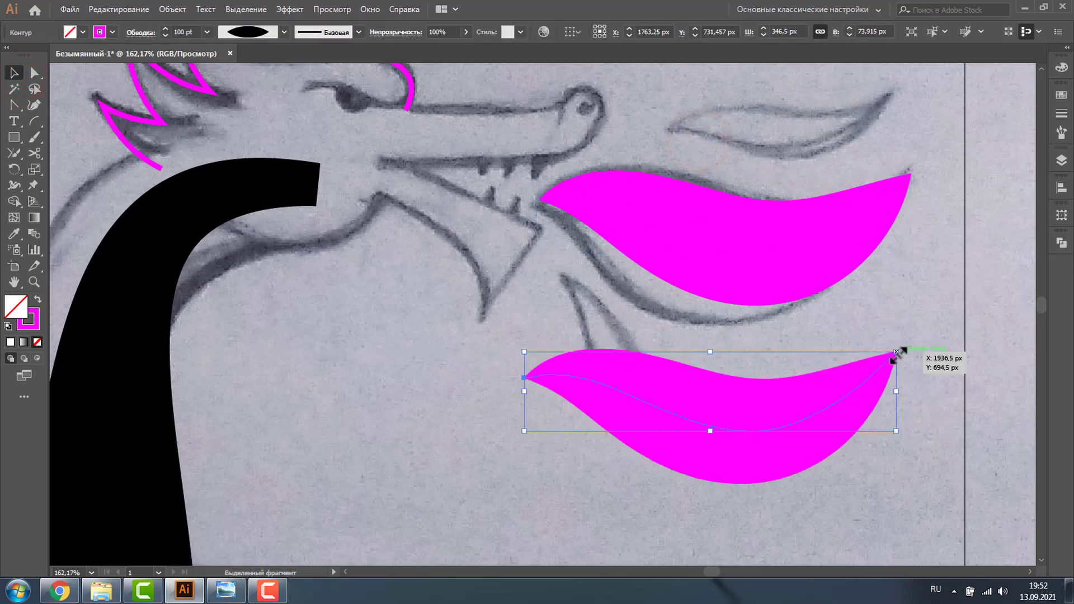
drag(897, 352, 713, 391)
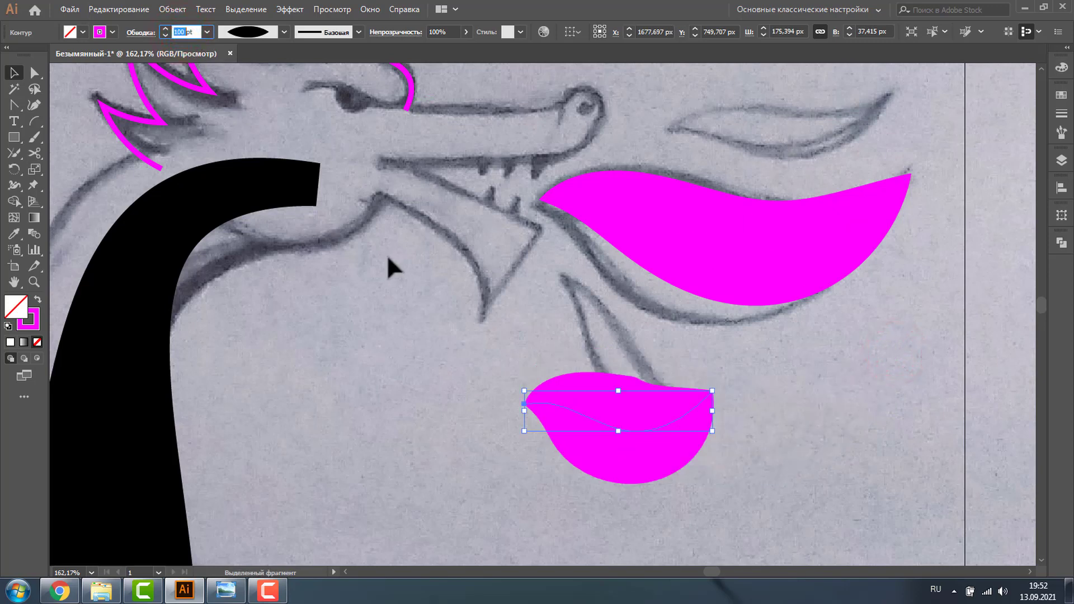
text(50)
key(Return)
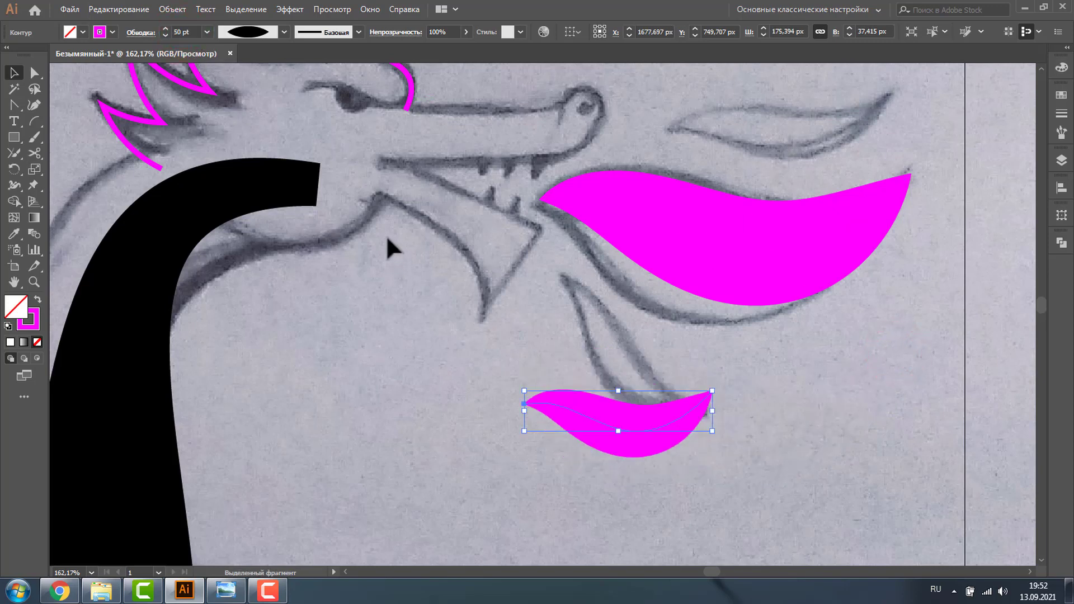
click(760, 255)
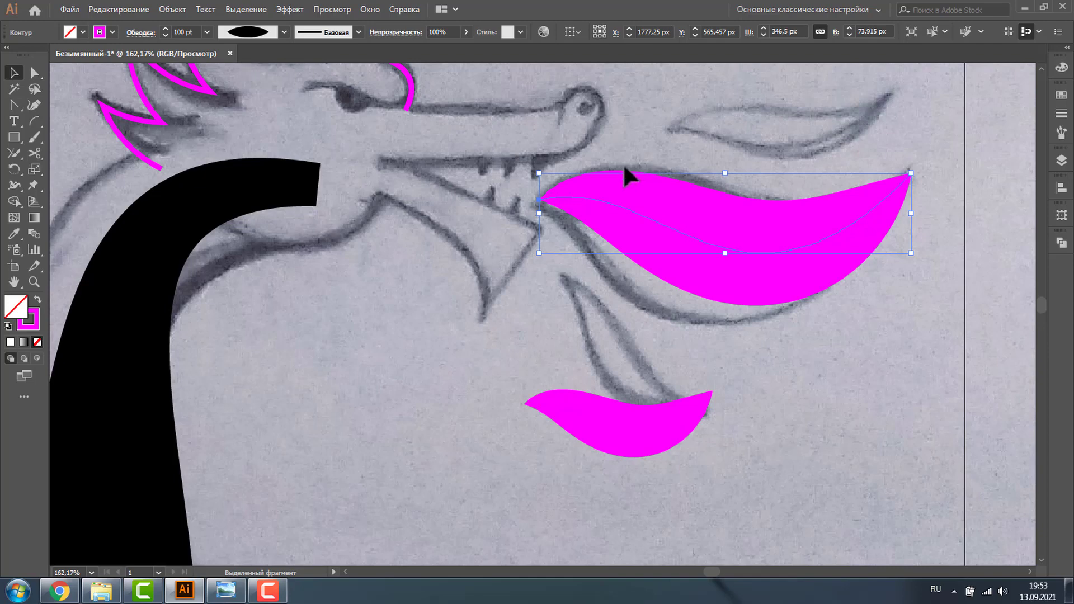
Expand the large flame's stroke appearance into a filled shape and switch to Outline view.
click(176, 7)
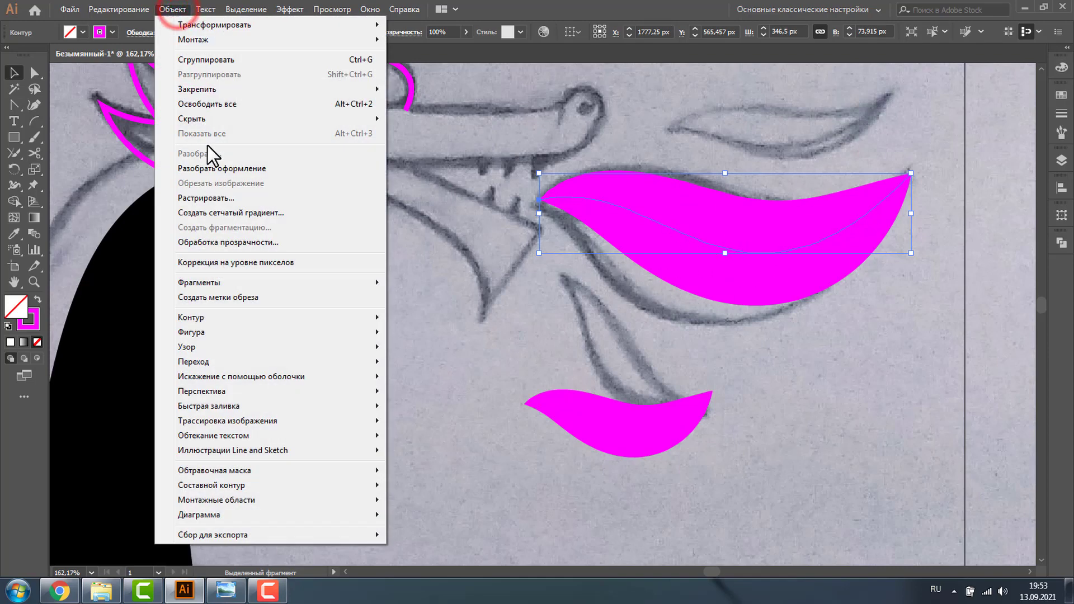
click(208, 167)
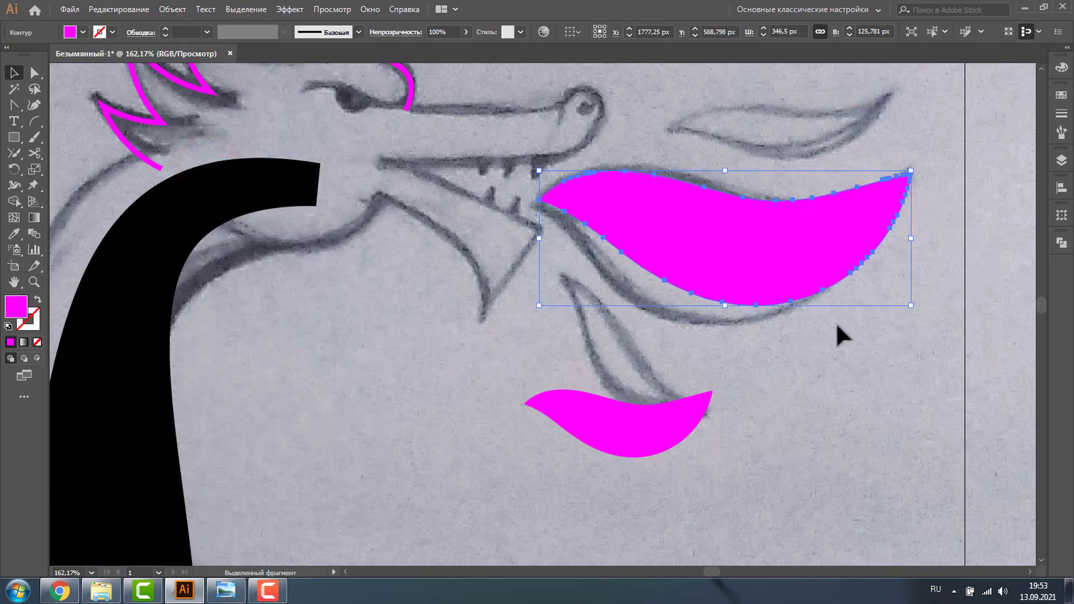
key(ctrl+y)
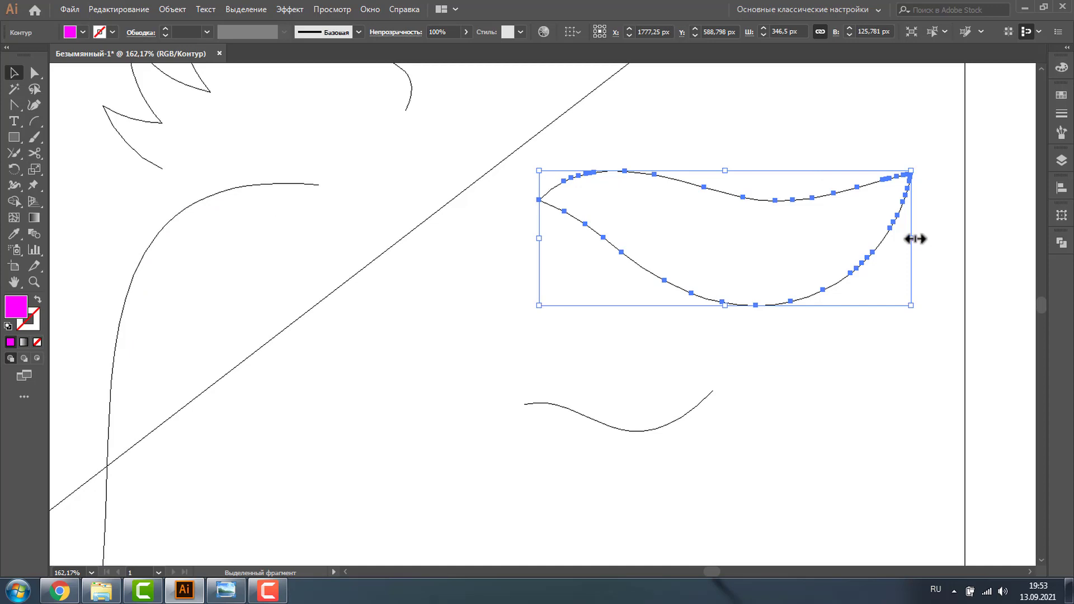
click(176, 8)
mouse_move(191, 317)
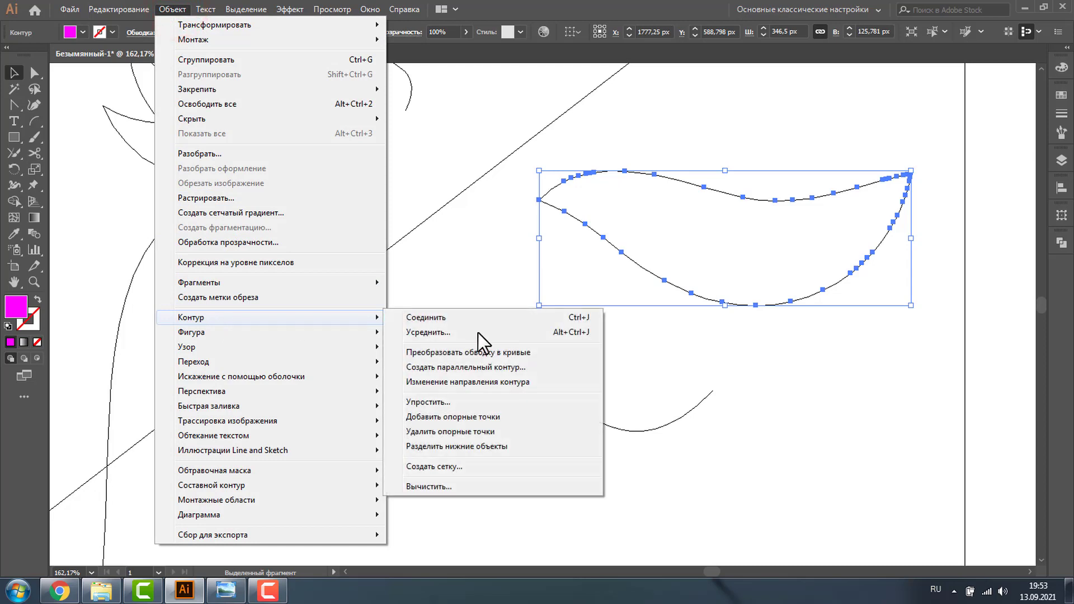
Simplify the large flame outline from 46 anchor points to 4, then return to Preview view.
click(442, 403)
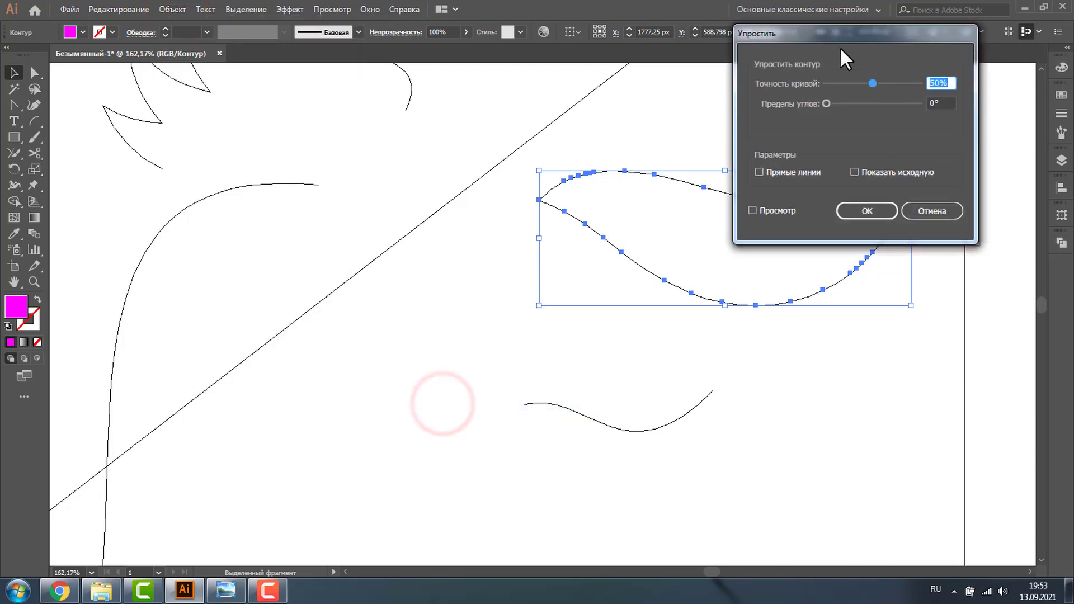
drag(843, 37, 391, 35)
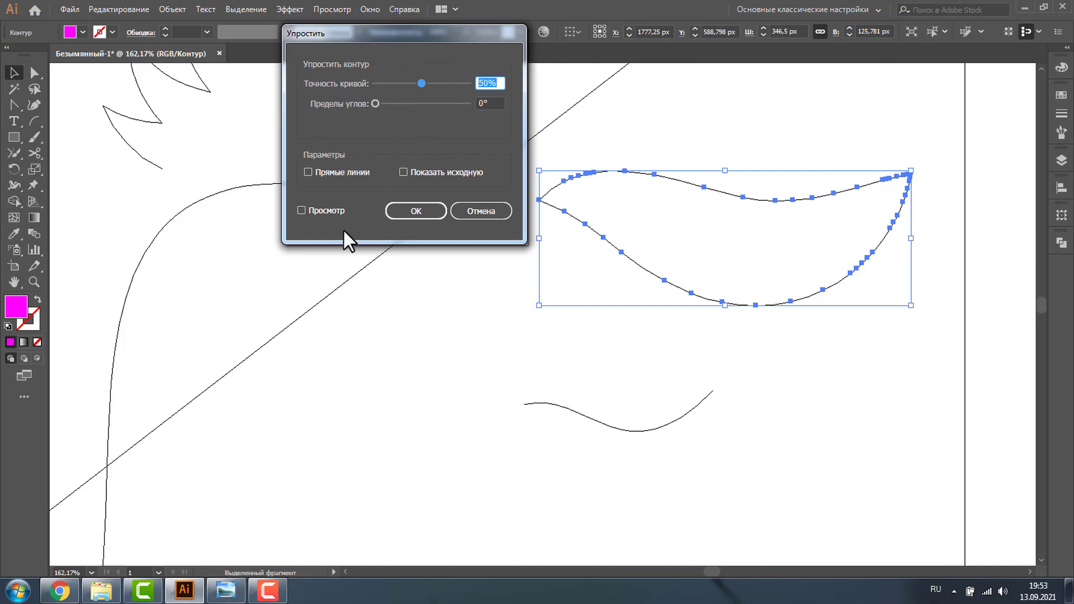
click(302, 210)
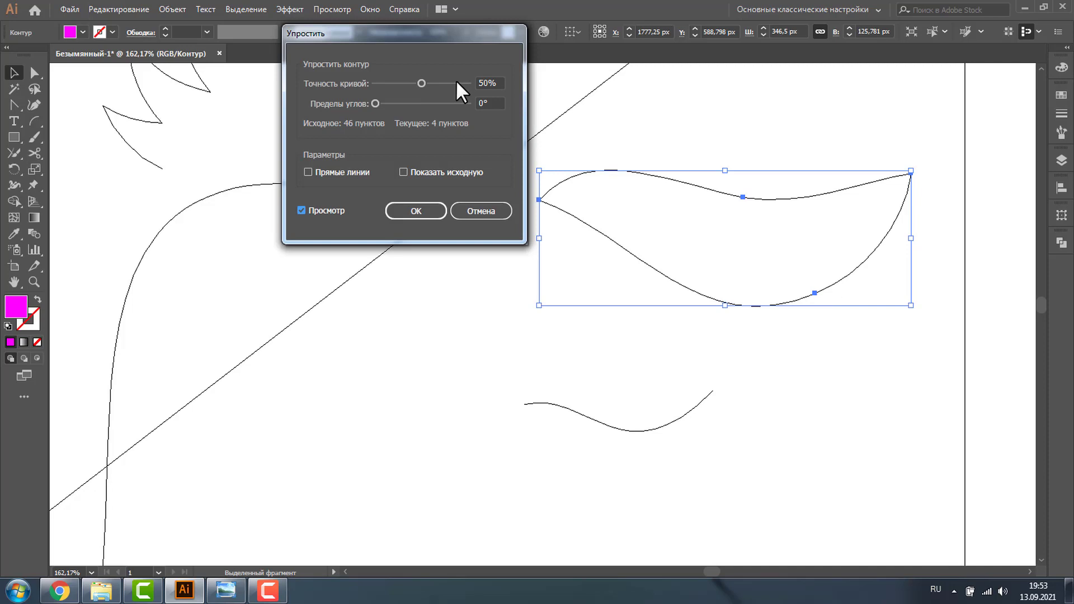
click(433, 212)
click(749, 101)
key(ctrl+y)
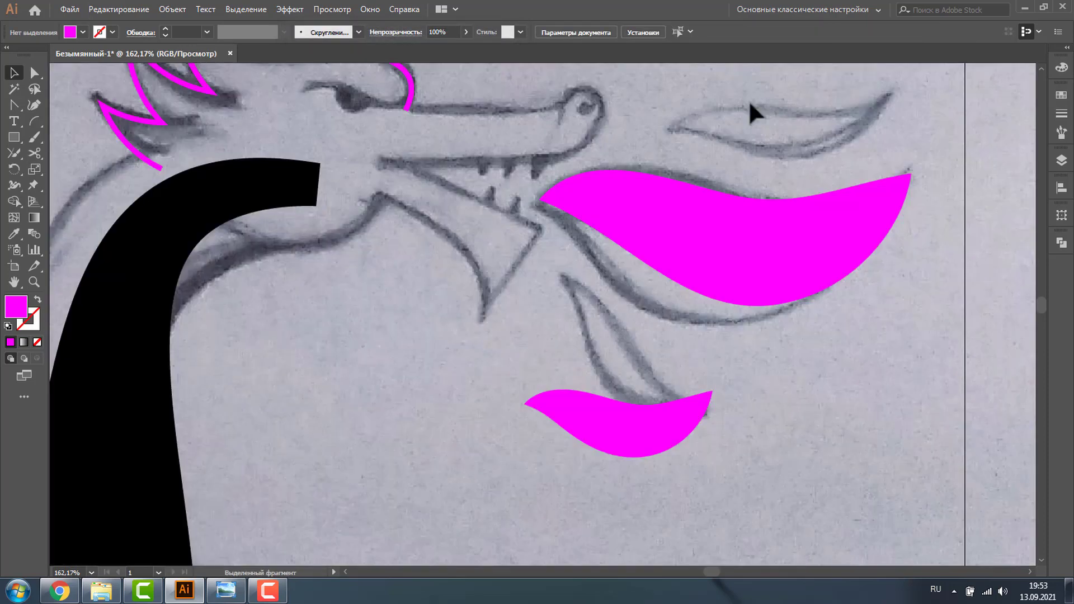
Pull the flame's left tip onto the dragon's mouth and refit its lower curve.
click(35, 72)
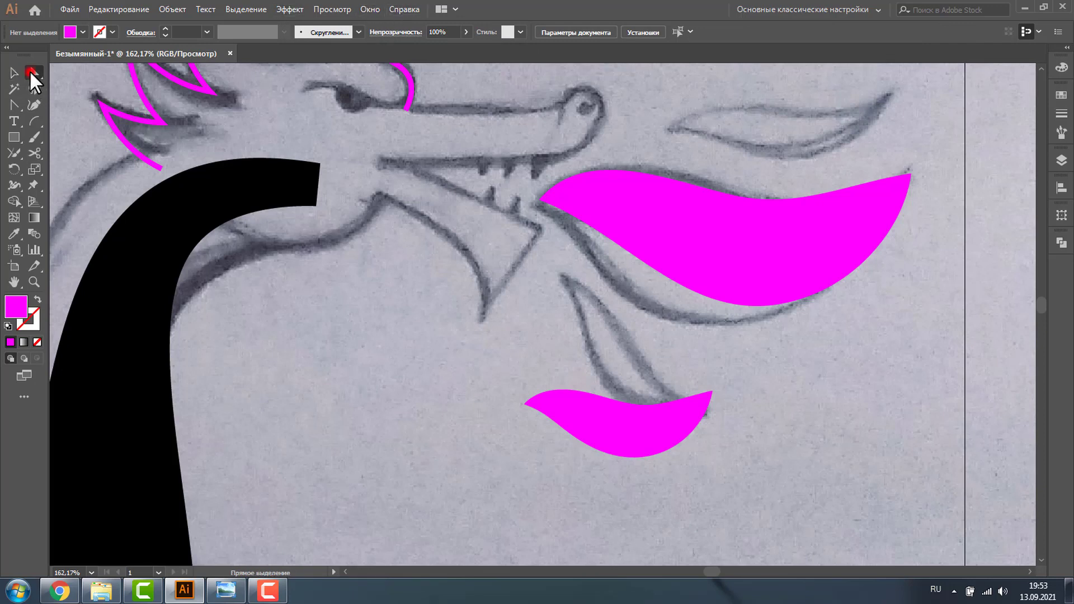
click(595, 203)
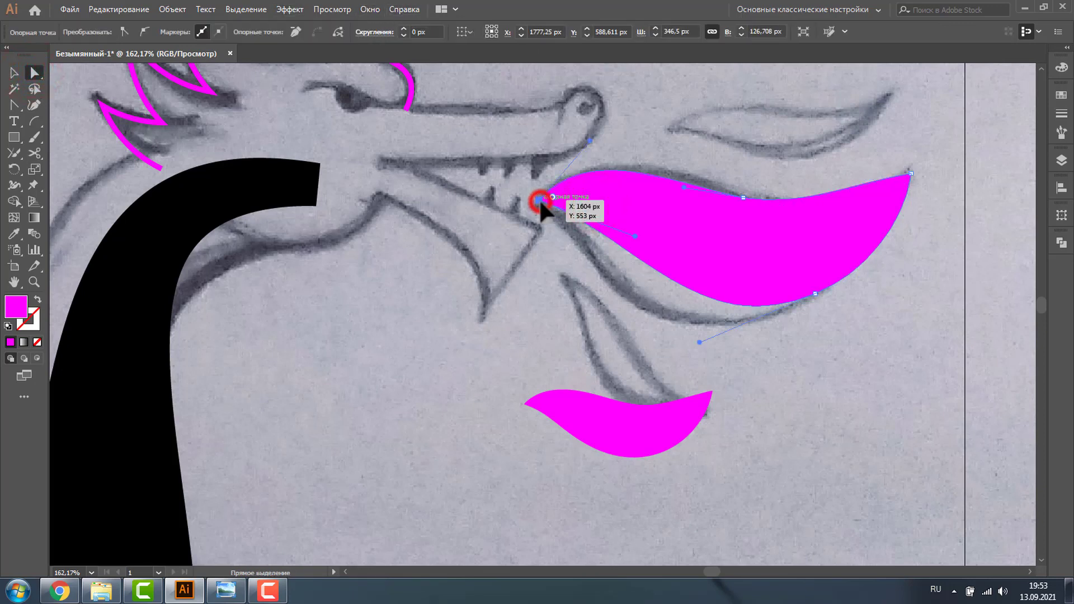
drag(539, 201, 531, 207)
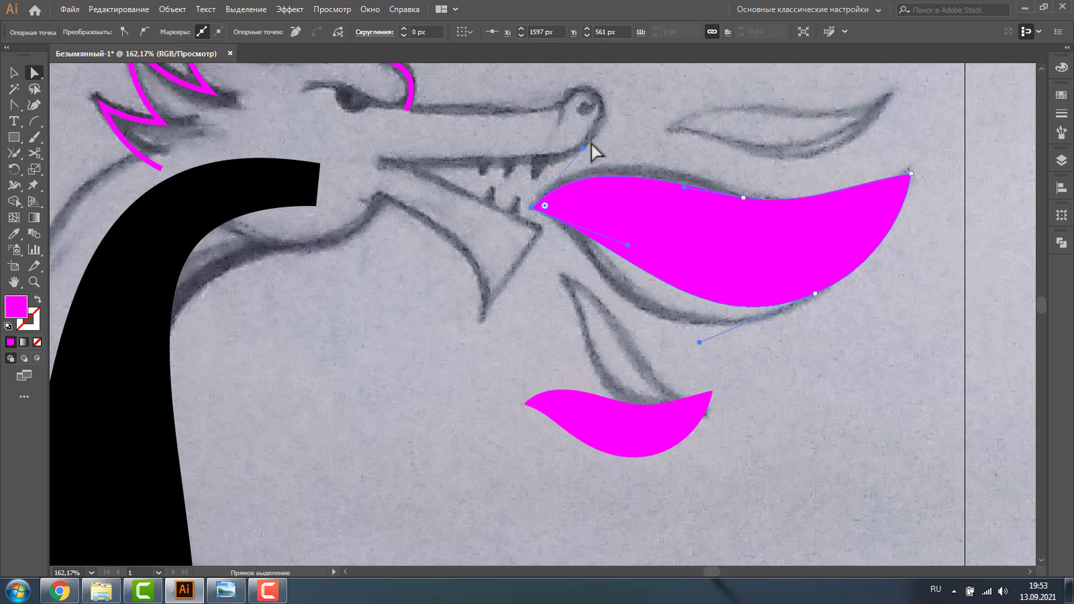
drag(700, 342, 684, 352)
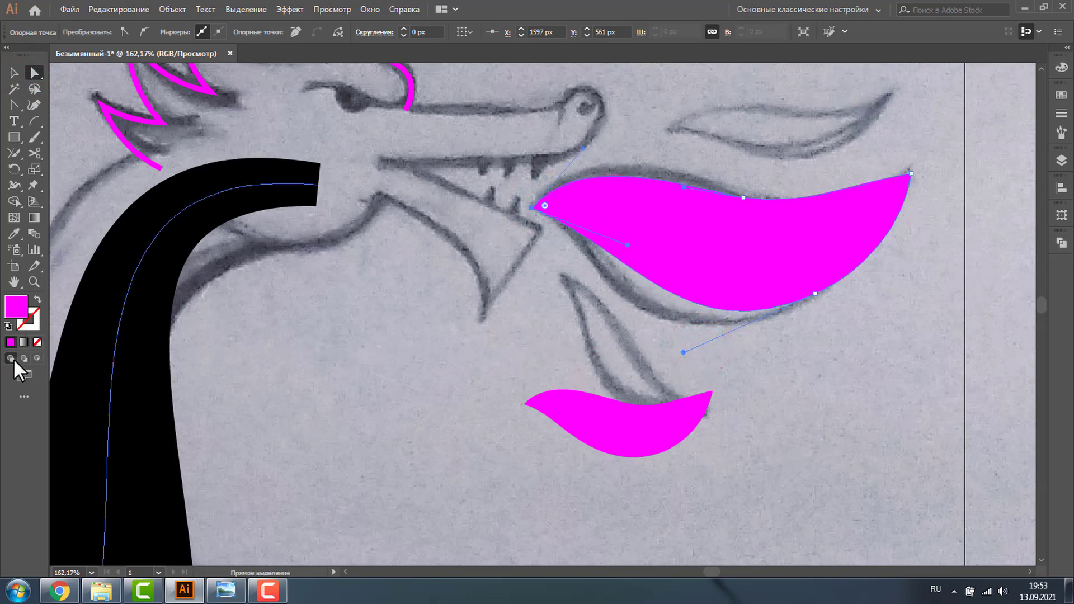
Zoom out, then zoom in on the dragon's sketched legs.
key(ctrl+minus)
key(ctrl+minus)
key(ctrl+minus)
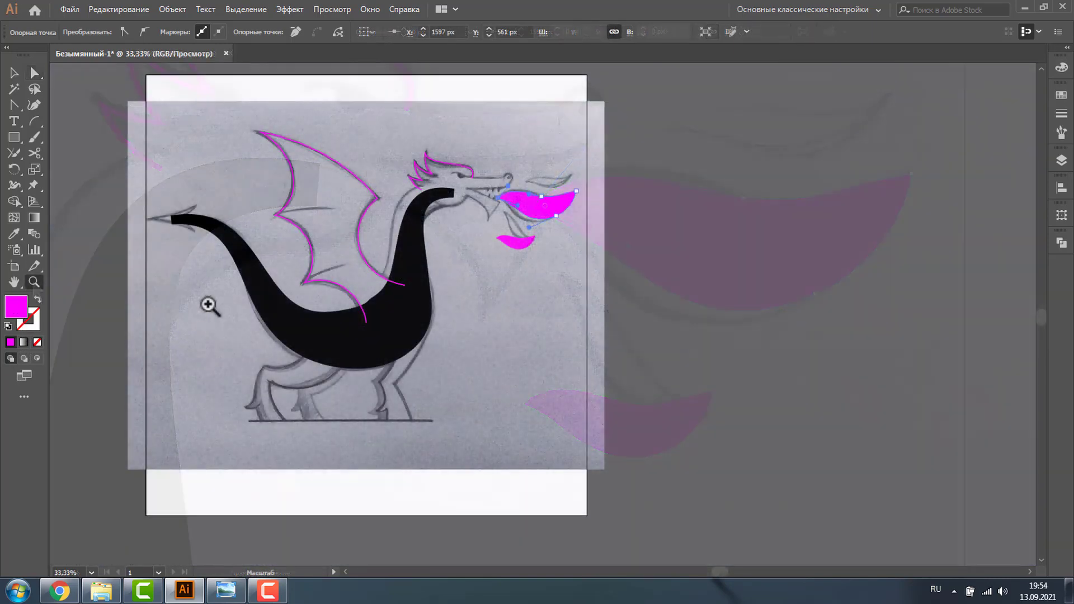
key(z)
drag(208, 304, 542, 460)
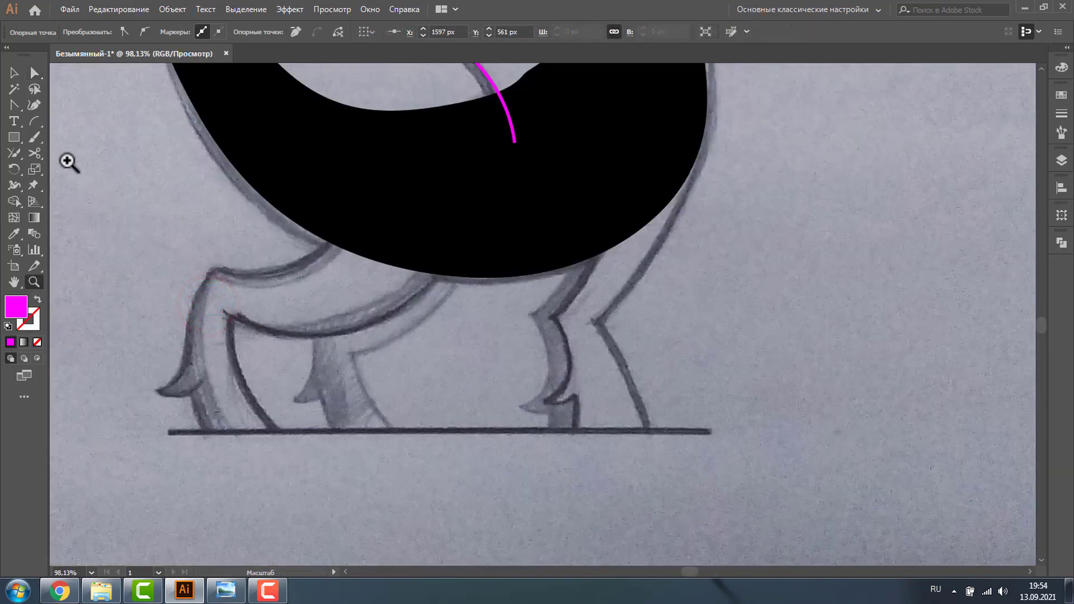
Draw a magenta arc, then rotate, move and enlarge it over the rear thigh.
click(37, 120)
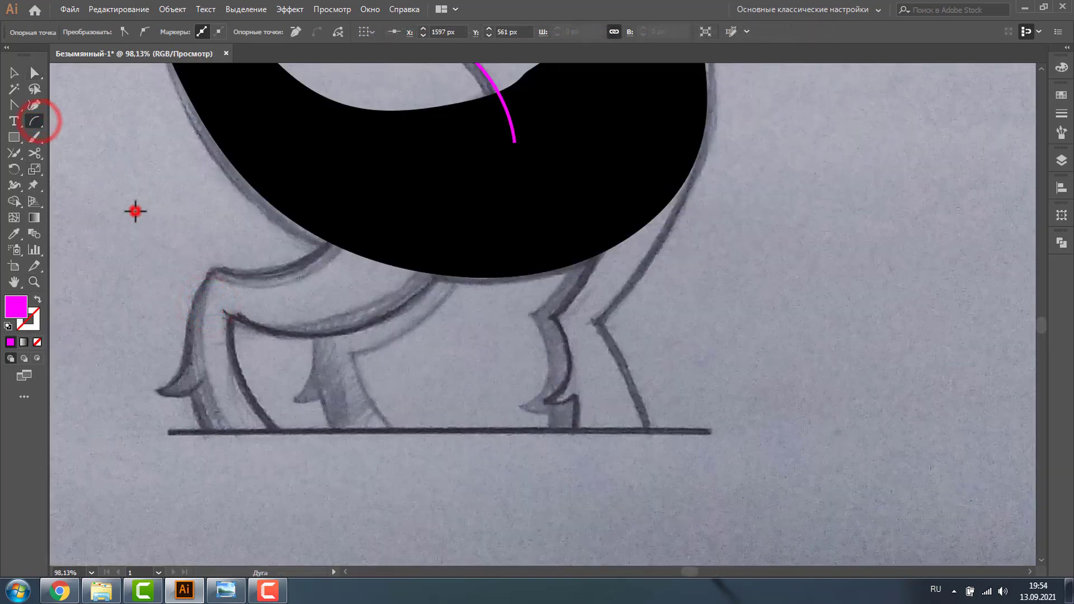
drag(135, 212, 235, 319)
click(14, 73)
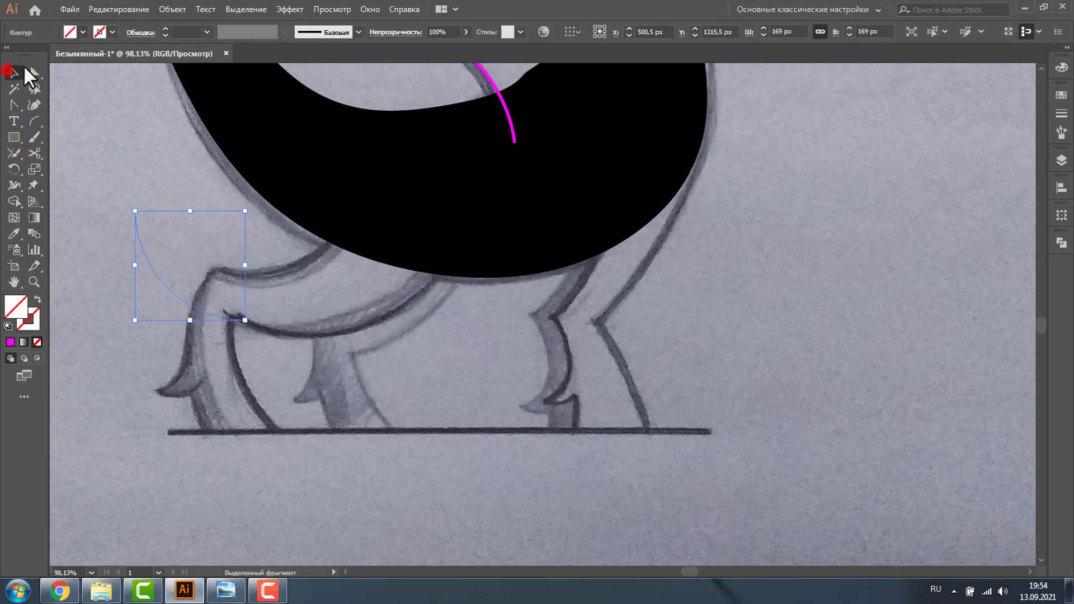
click(165, 26)
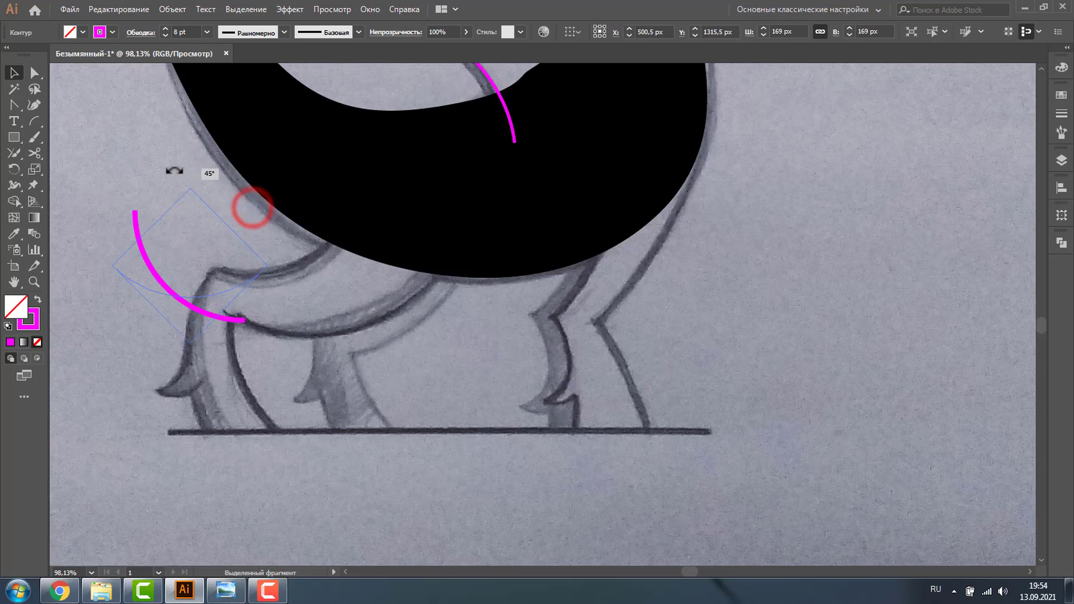
drag(251, 209, 172, 168)
drag(149, 289, 279, 306)
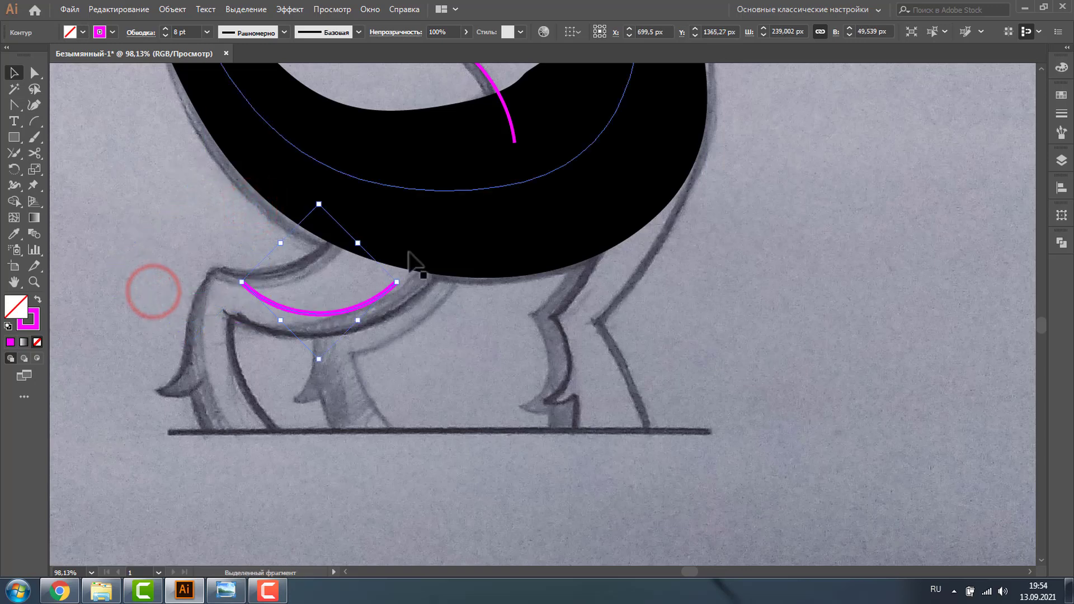
mouse_move(404, 280)
mouse_down()
mouse_move(404, 245)
mouse_move(403, 279)
mouse_move(464, 224)
mouse_up()
mouse_move(321, 324)
mouse_down()
mouse_move(284, 305)
mouse_move(295, 303)
mouse_up()
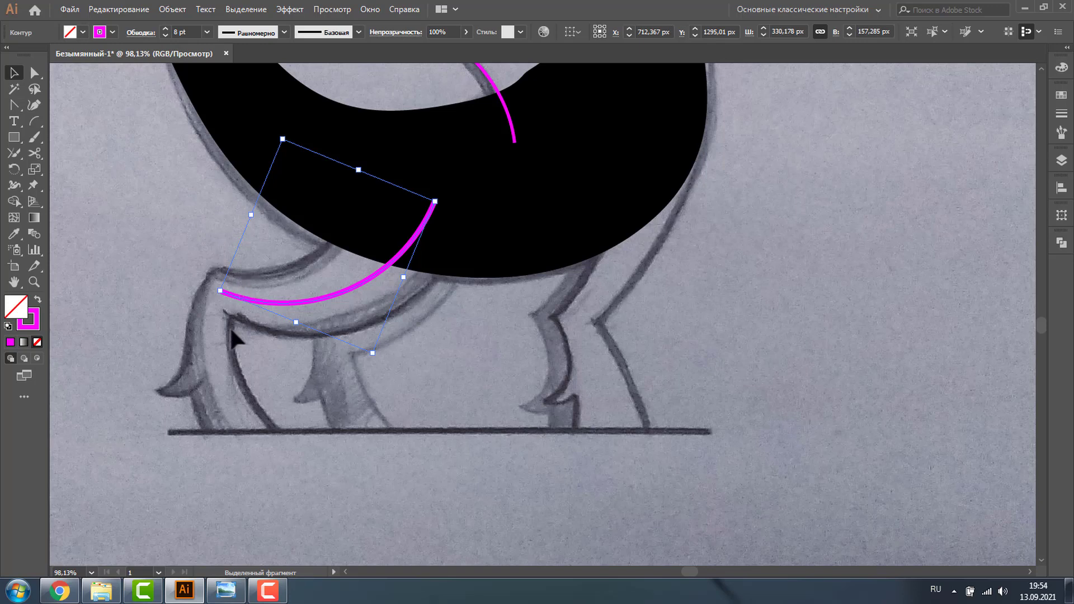
Thicken the thigh arc's stroke to 63 pt and widen its upper end.
click(164, 26)
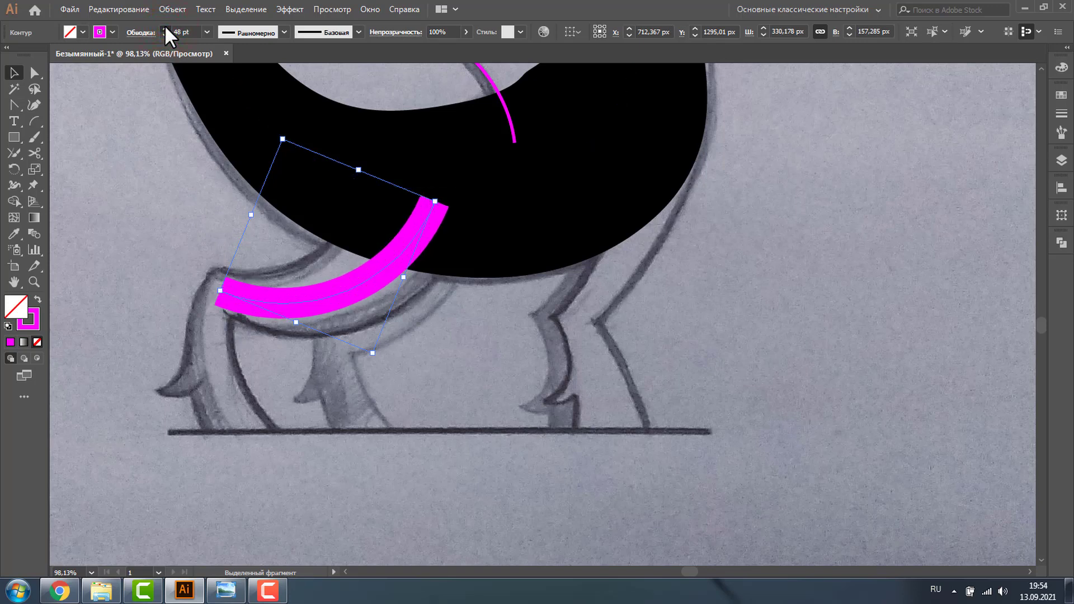
drag(164, 25, 164, 25)
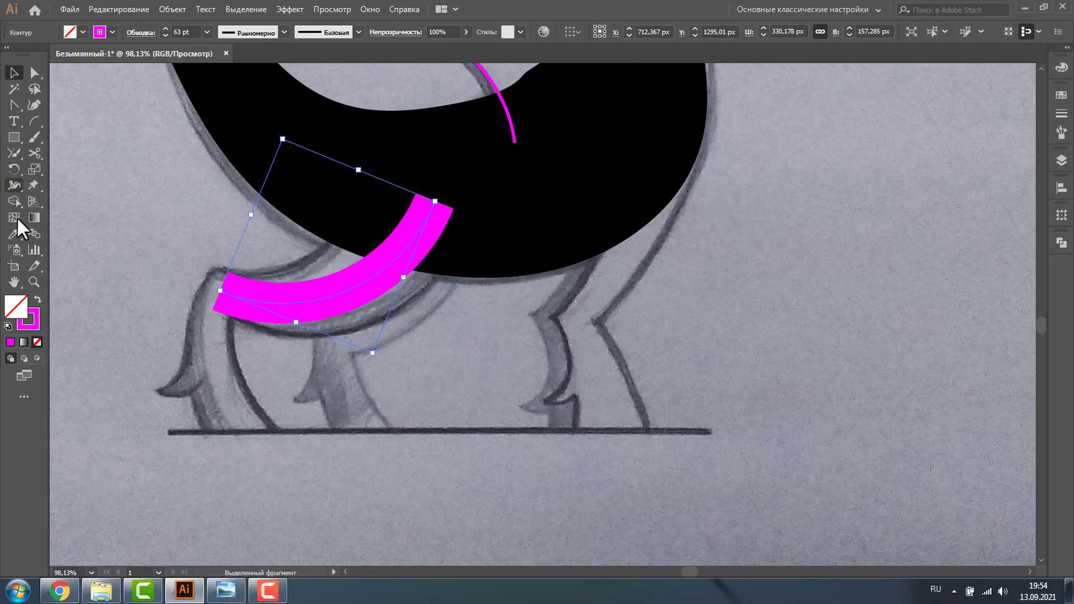
click(14, 185)
click(435, 201)
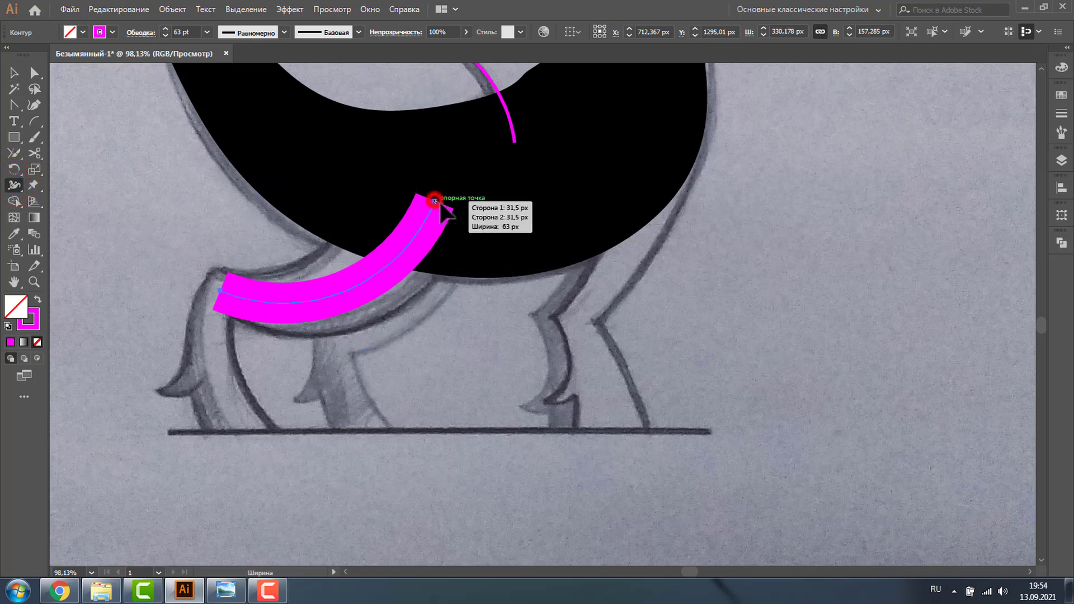
drag(435, 201, 493, 225)
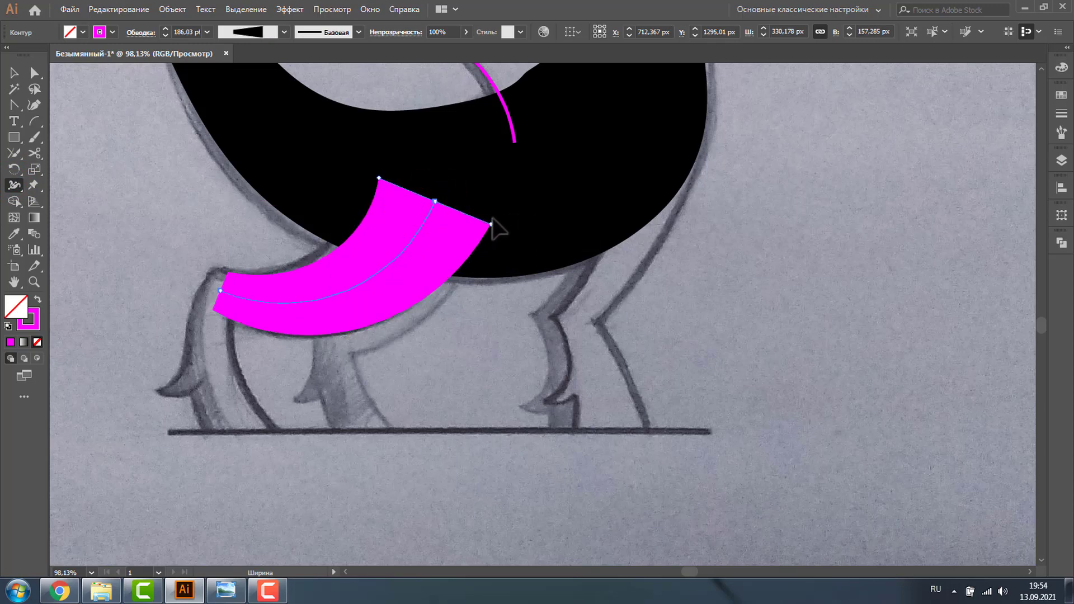
Rotate and reposition the magenta arc to follow the sketched thigh.
click(14, 72)
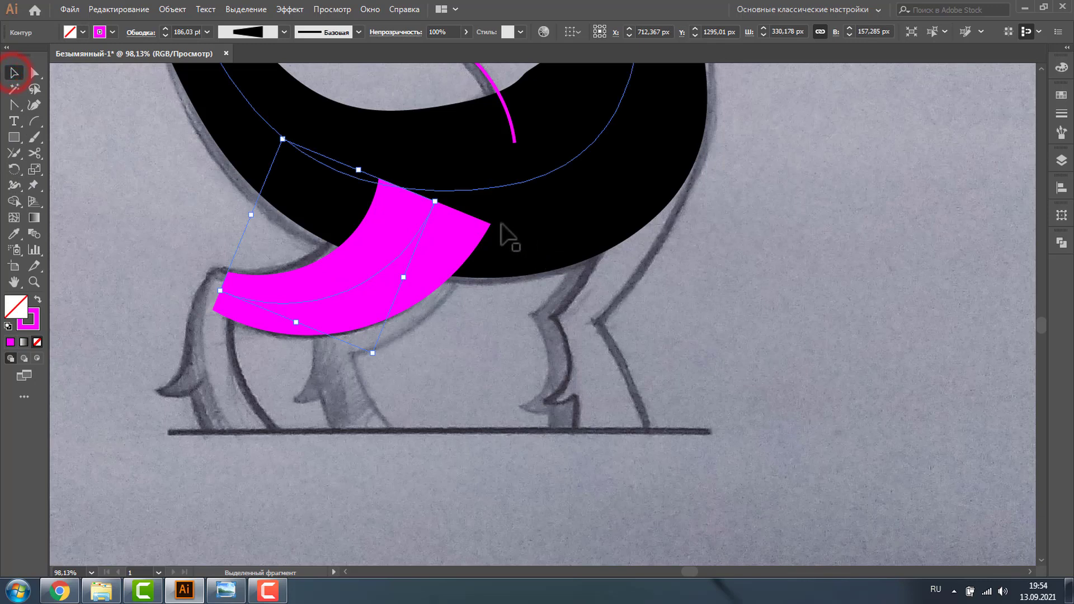
drag(443, 203, 436, 188)
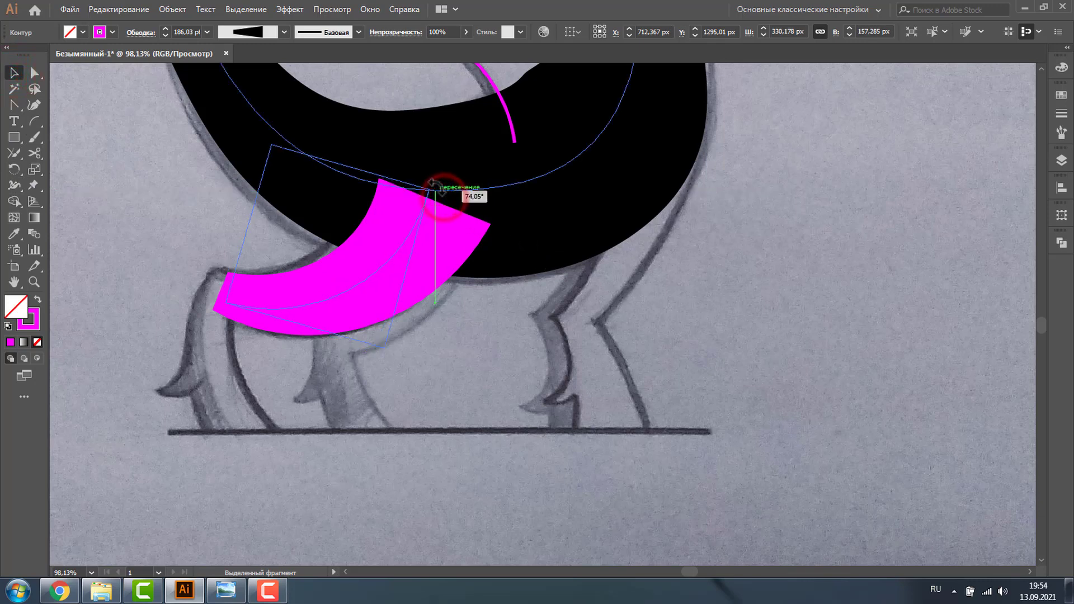
drag(328, 297, 316, 290)
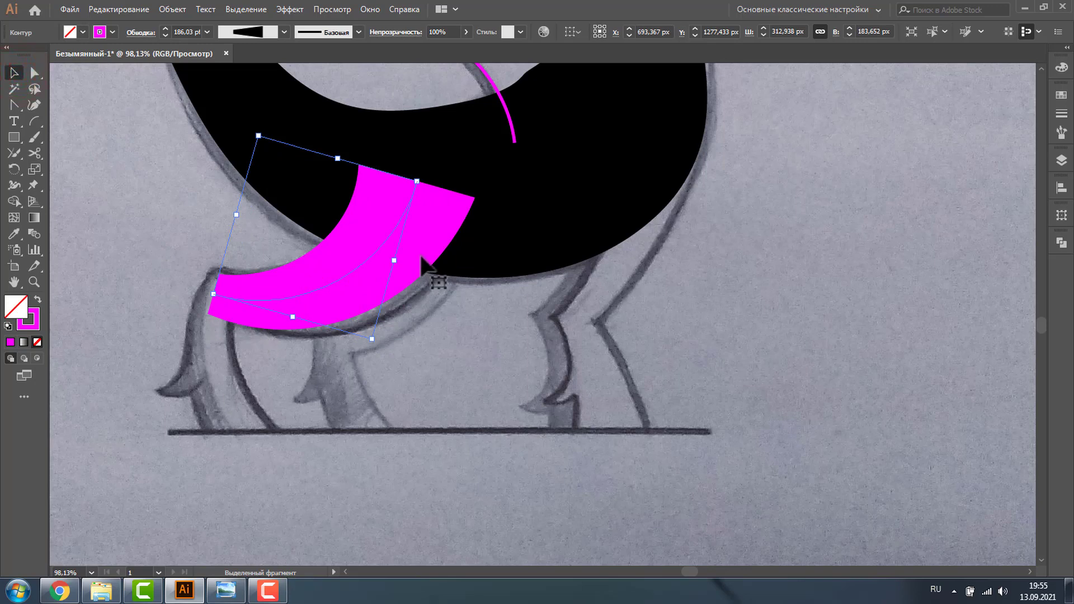
click(156, 222)
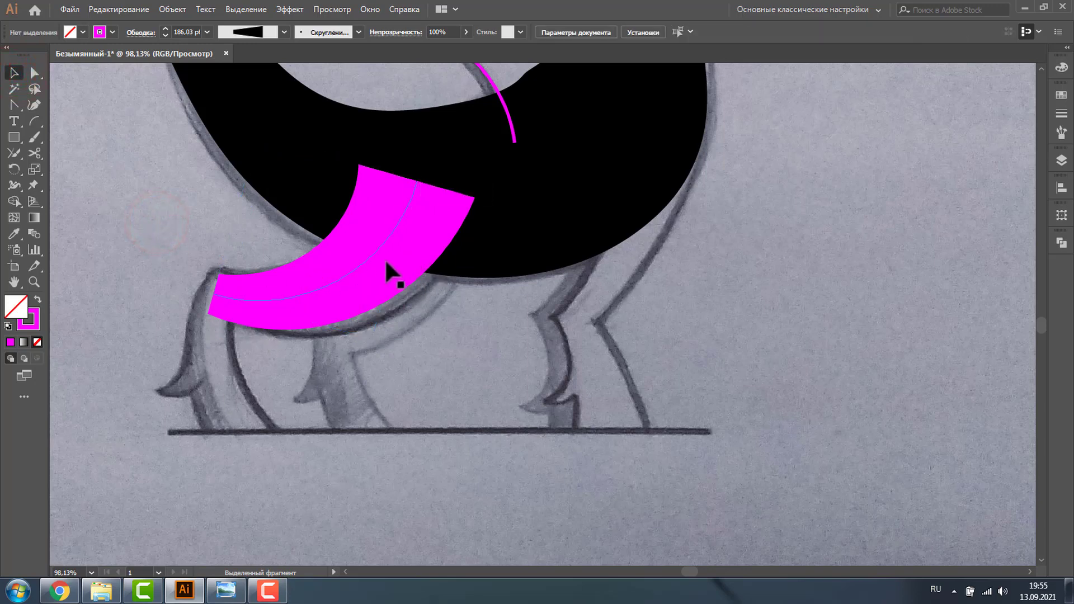
Copy the thigh arc below it, rotate it to hang vertically, colour it red, and attach it to the thigh.
drag(377, 251, 378, 415)
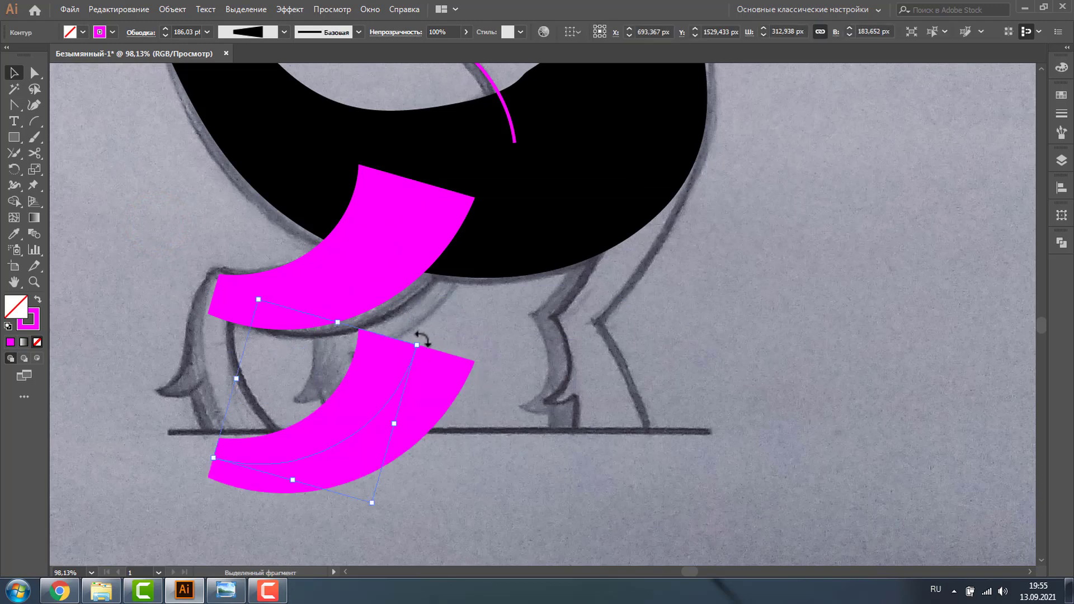
drag(421, 339, 262, 394)
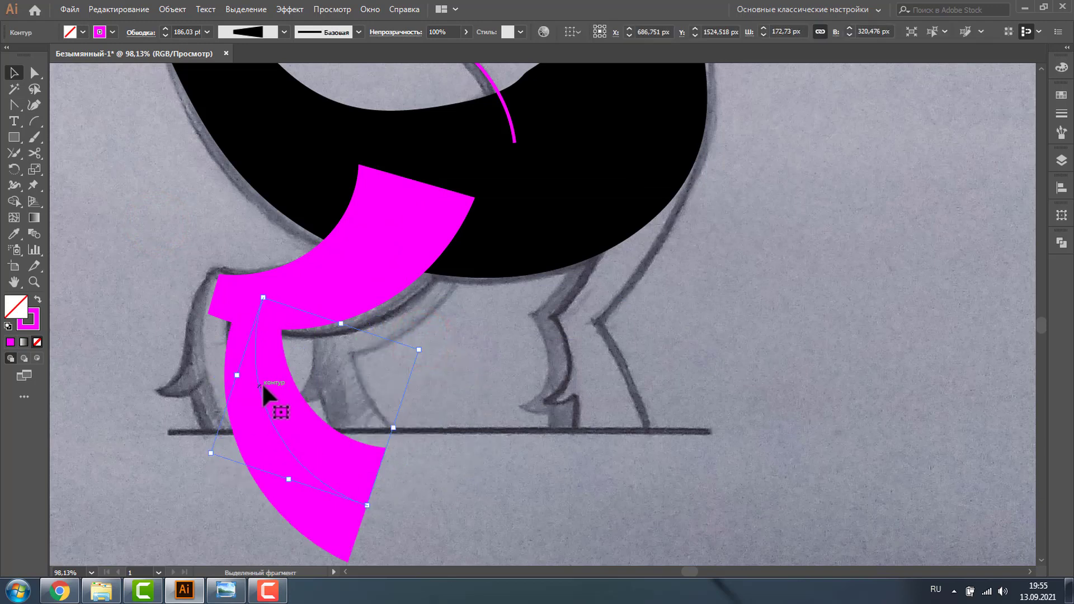
click(101, 32)
click(112, 56)
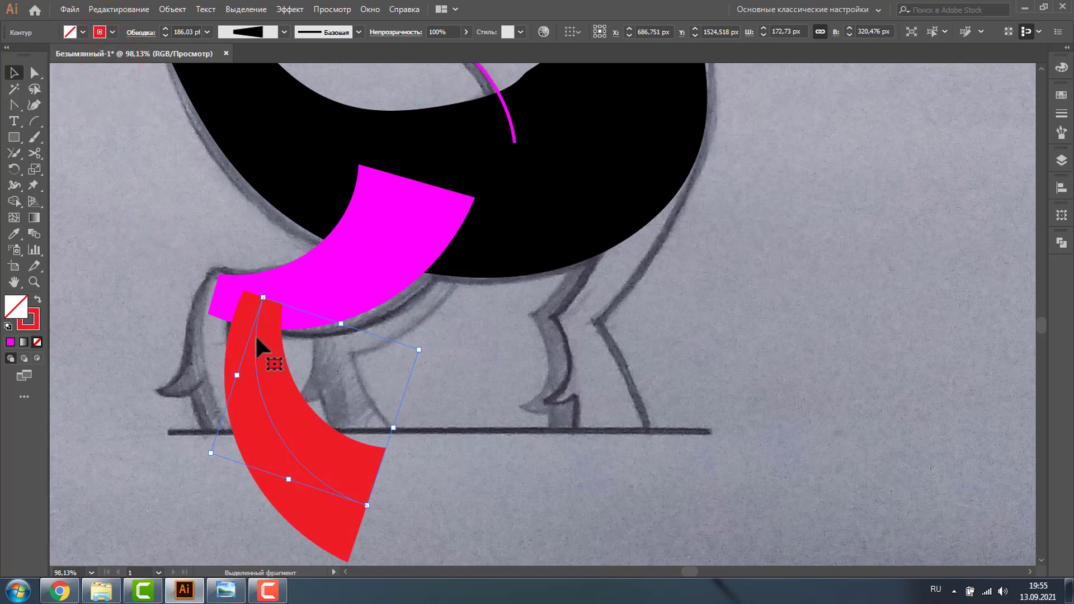
drag(256, 338, 210, 316)
Thin the red leg's stroke to 10 pt and rotate it slightly clockwise.
click(176, 31)
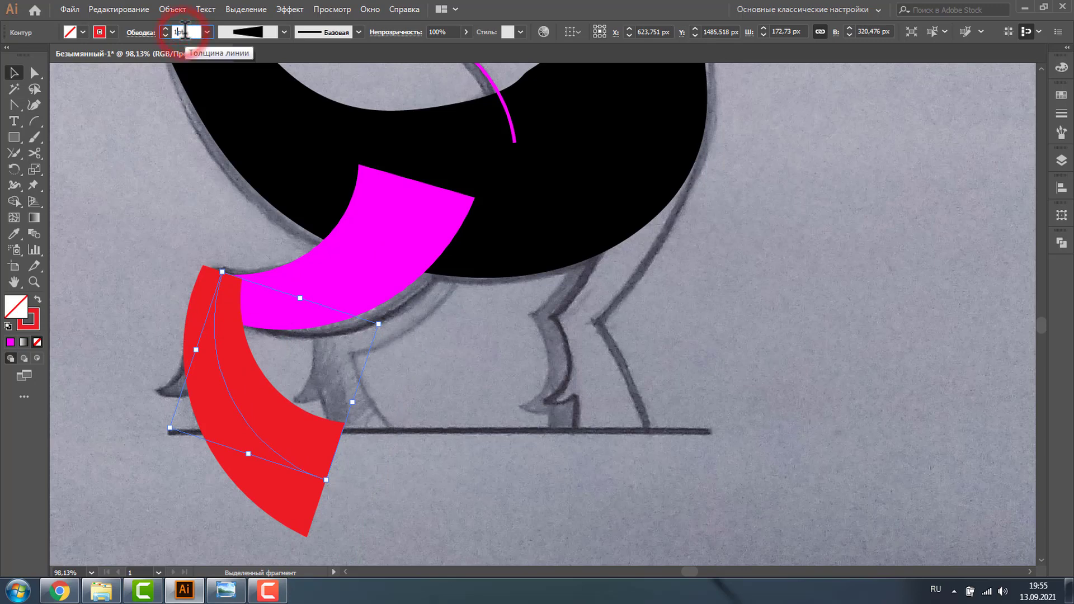
text(150)
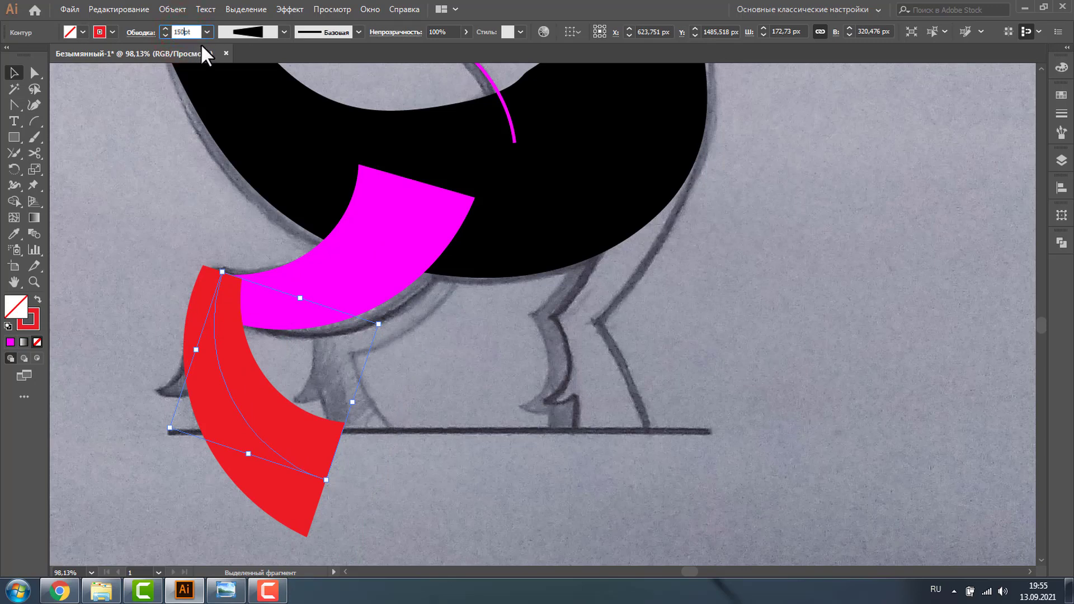
key(Return)
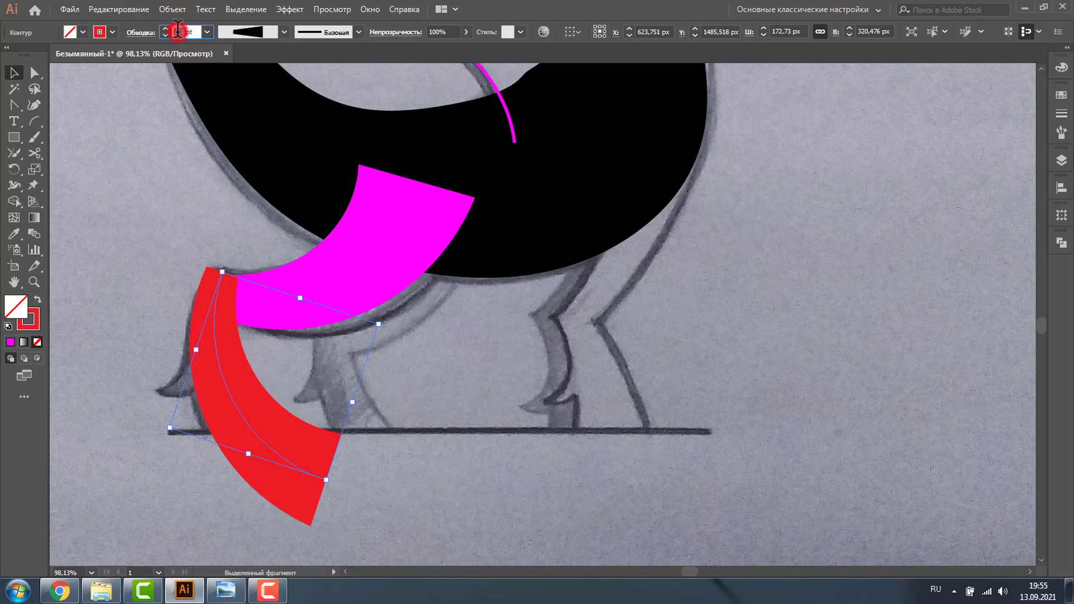
click(179, 32)
text(10)
key(Return)
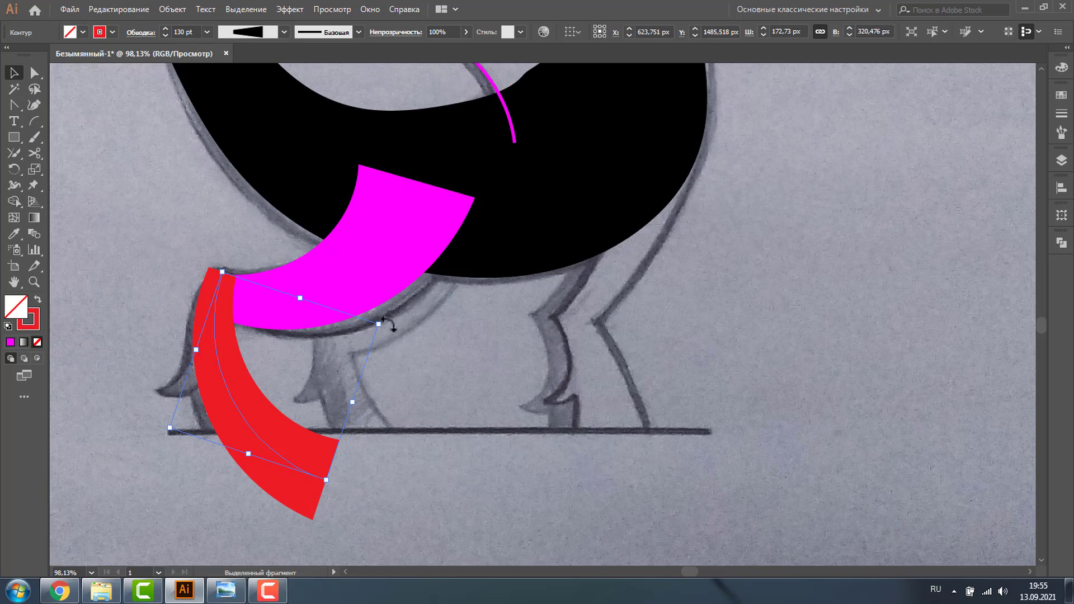
drag(386, 323, 385, 334)
click(140, 342)
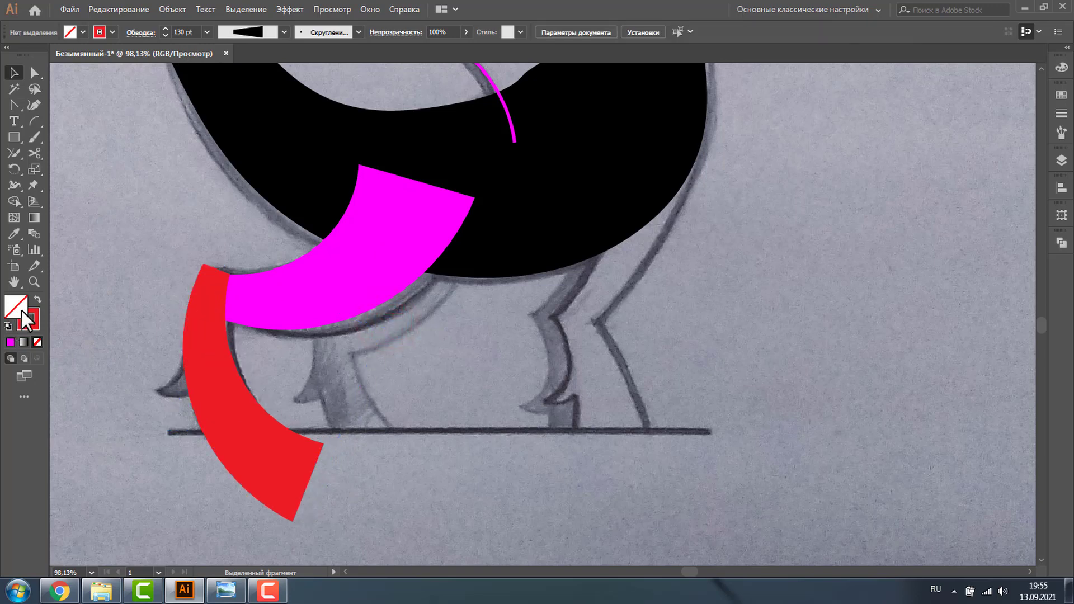
Zoom onto the foot and draw a small tapered red arc with a 23 pt stroke.
click(35, 282)
click(139, 327)
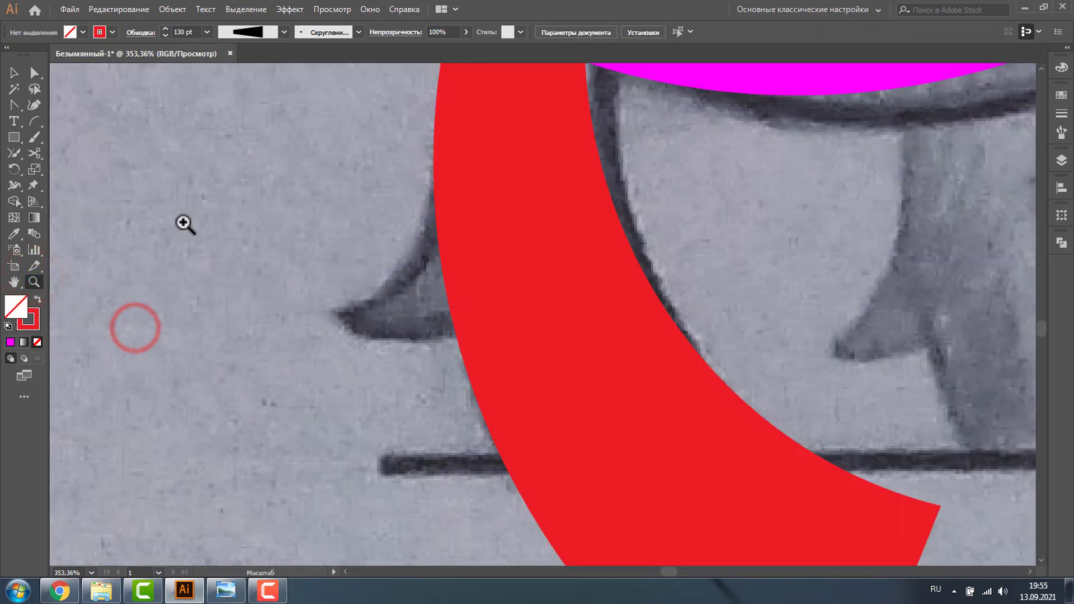
click(34, 121)
drag(159, 213, 234, 296)
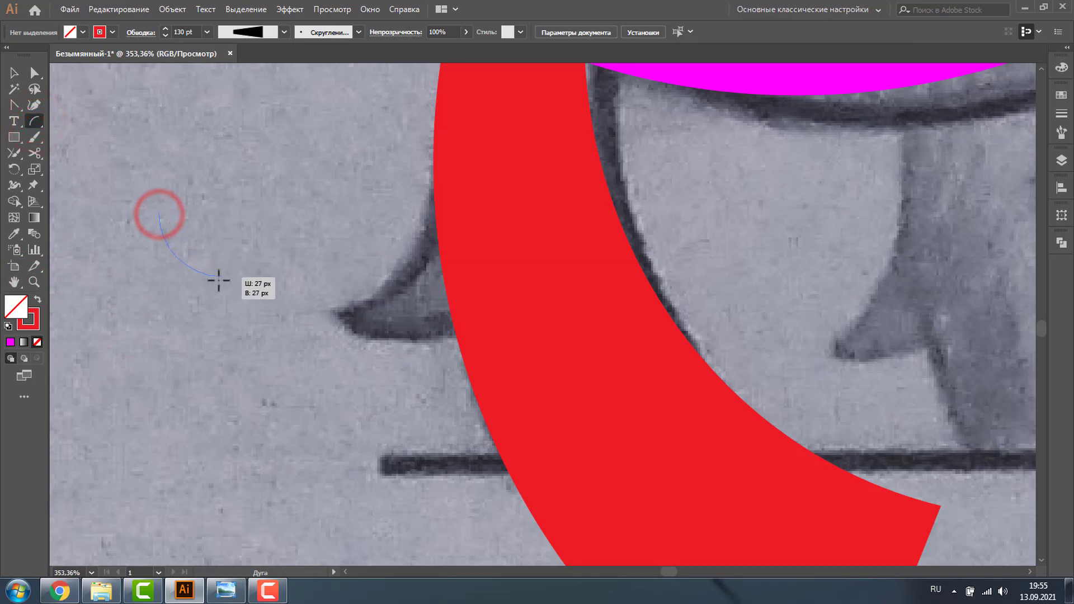
key(v)
click(283, 31)
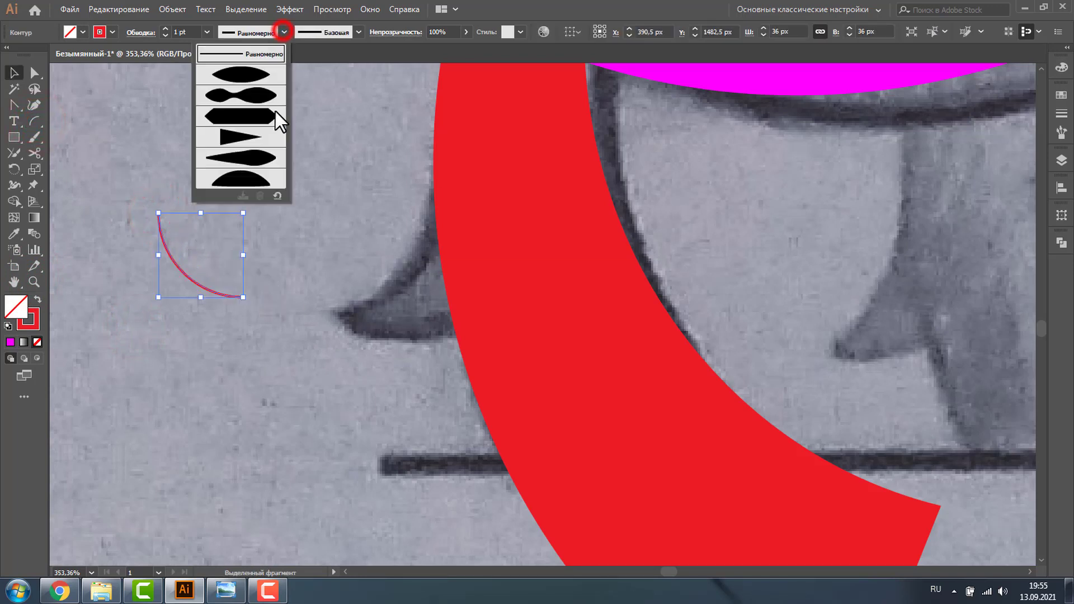
click(242, 136)
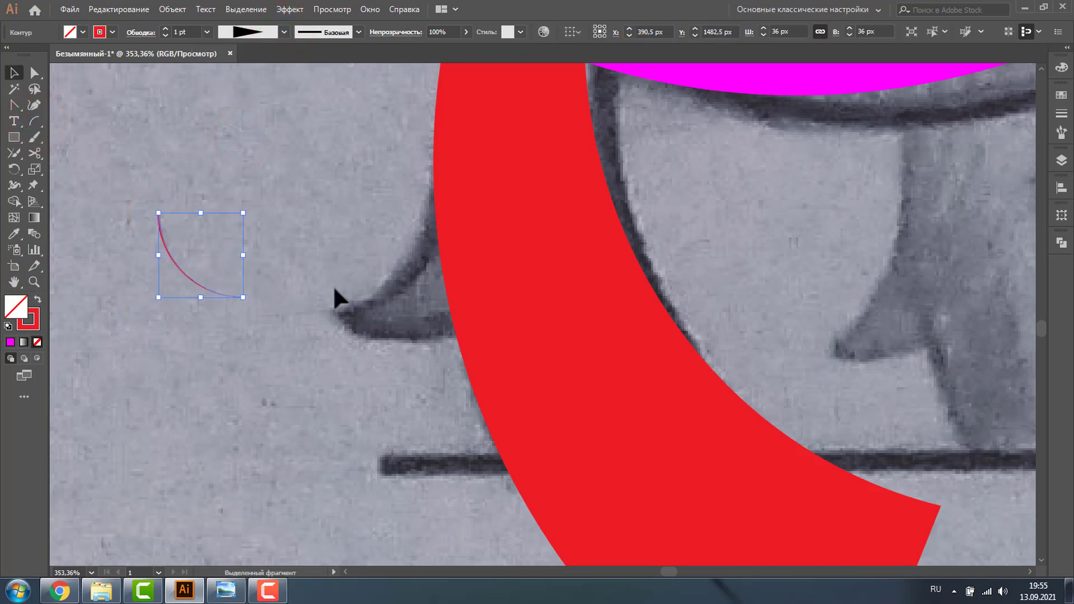
click(164, 28)
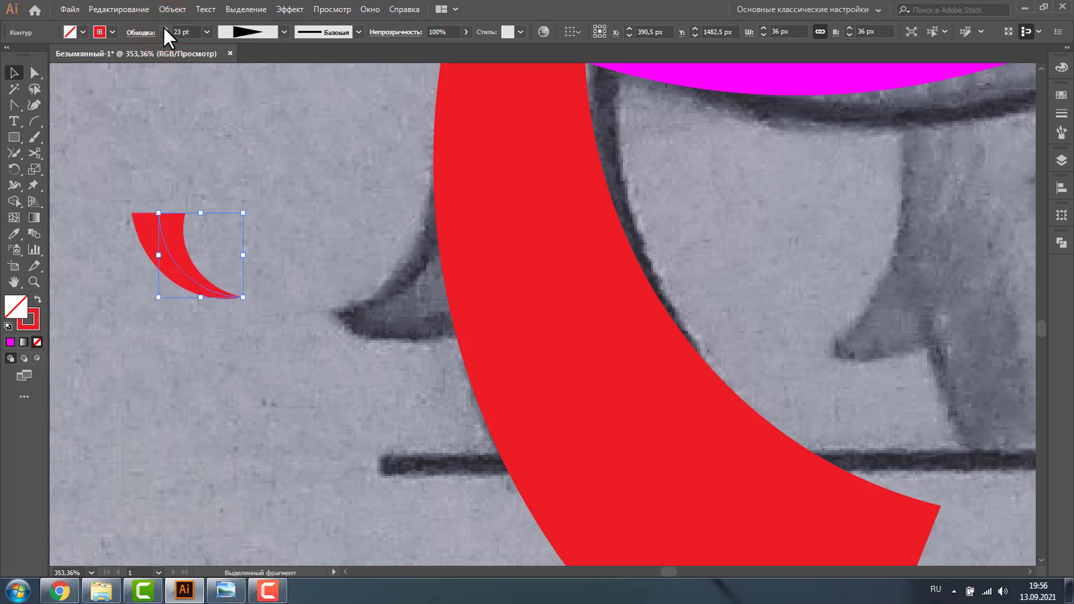
click(10, 71)
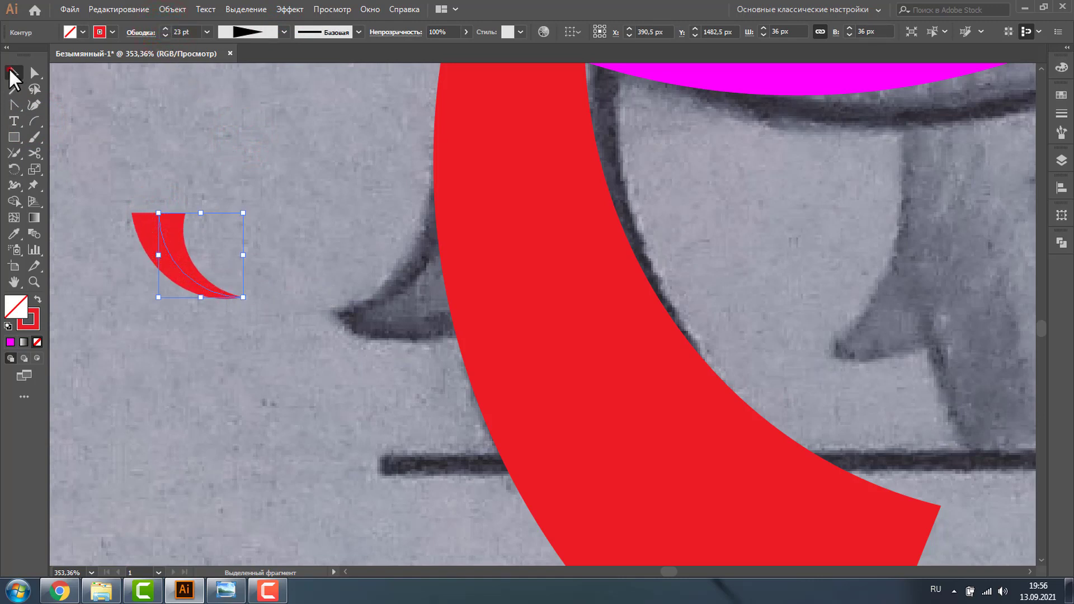
Make a vertically reflected copy of the red claw and move it toward the sketched claw.
right_click(177, 250)
mouse_move(240, 449)
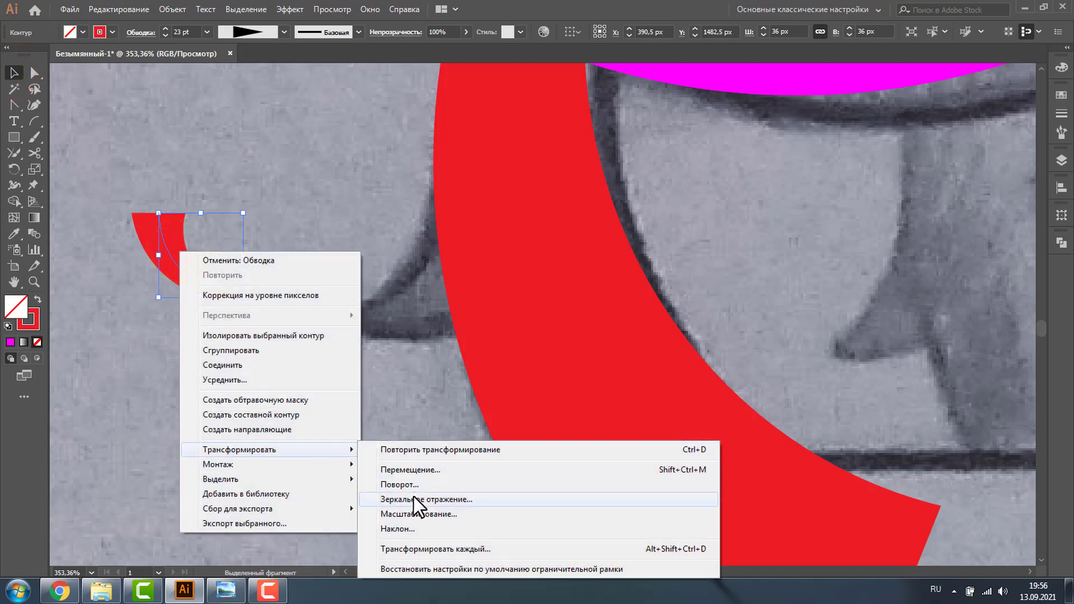
click(411, 499)
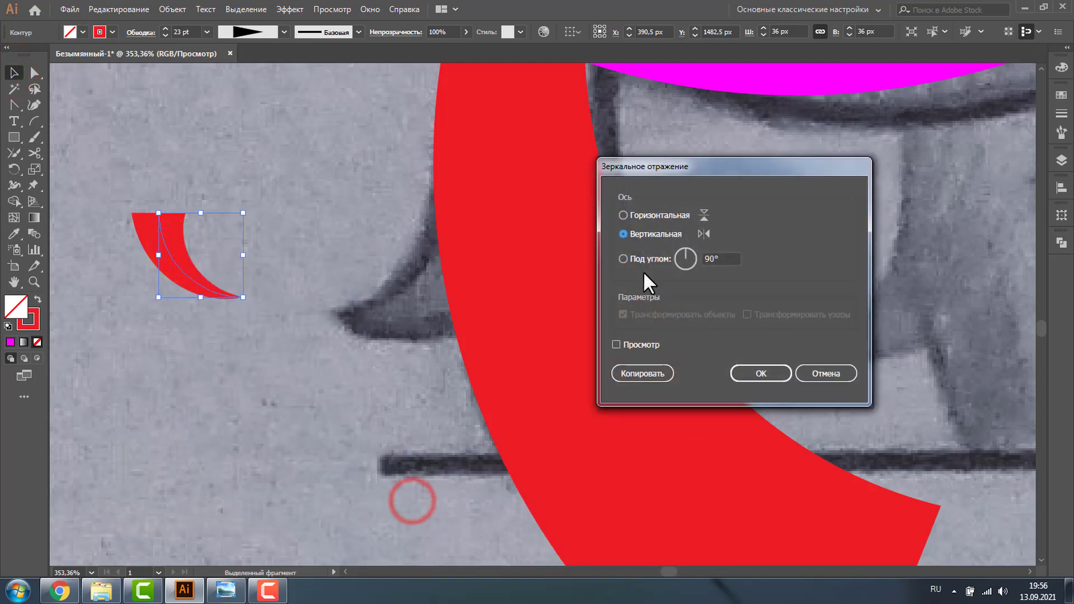
click(635, 372)
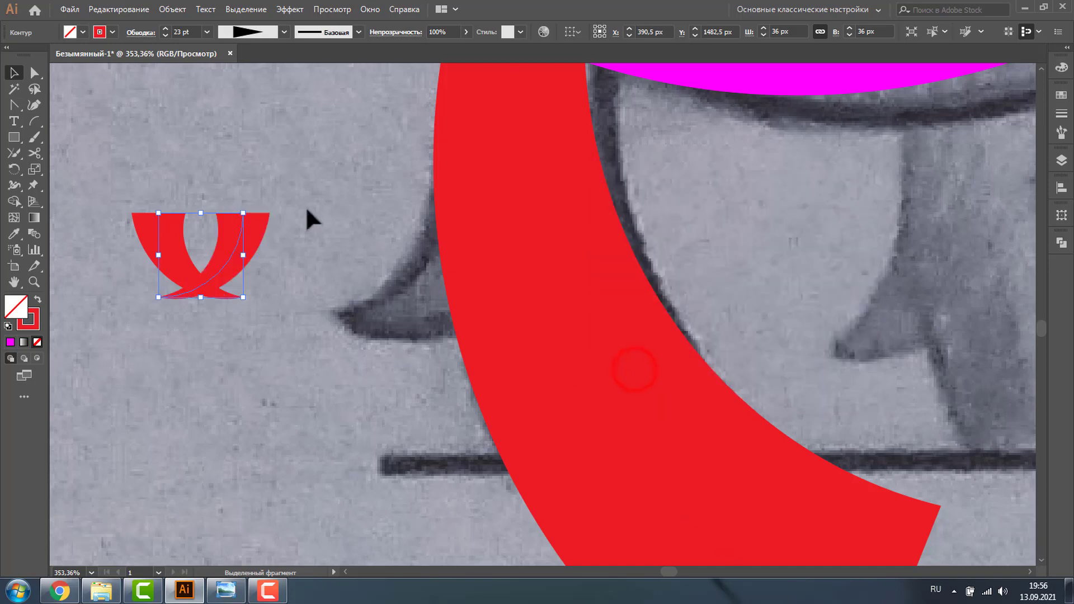
click(288, 168)
drag(236, 248, 463, 265)
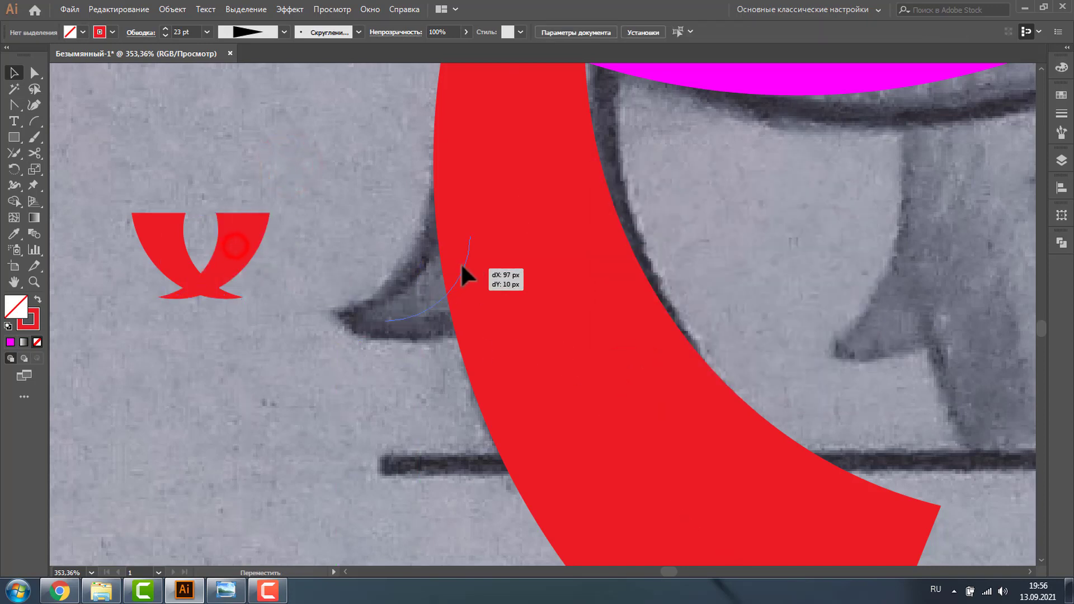
Turn the mirrored claw cyan, then rotate and move it onto the sketched claw.
click(112, 32)
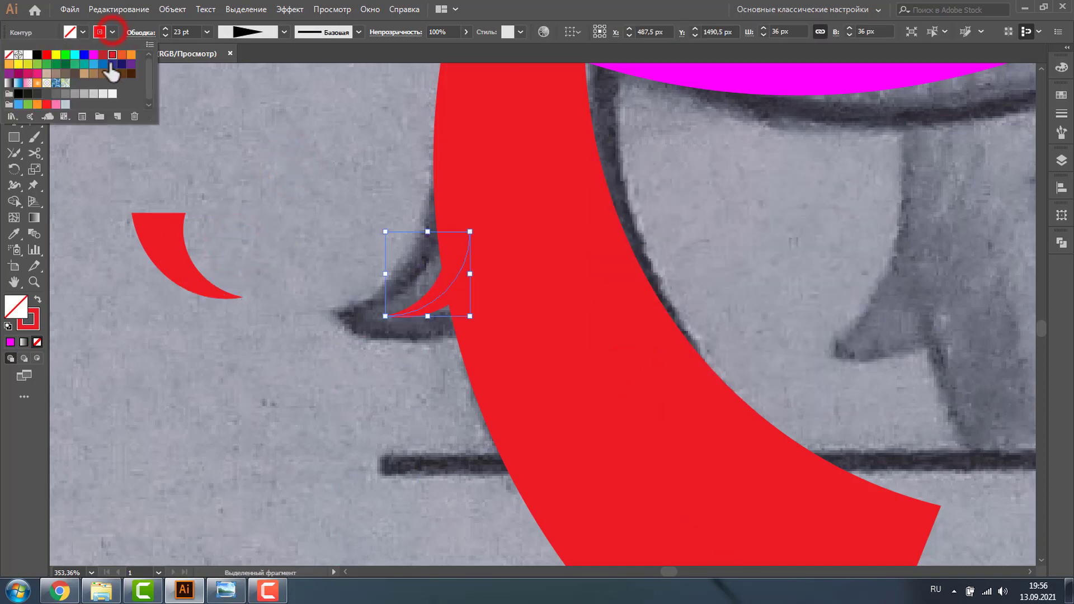
click(75, 55)
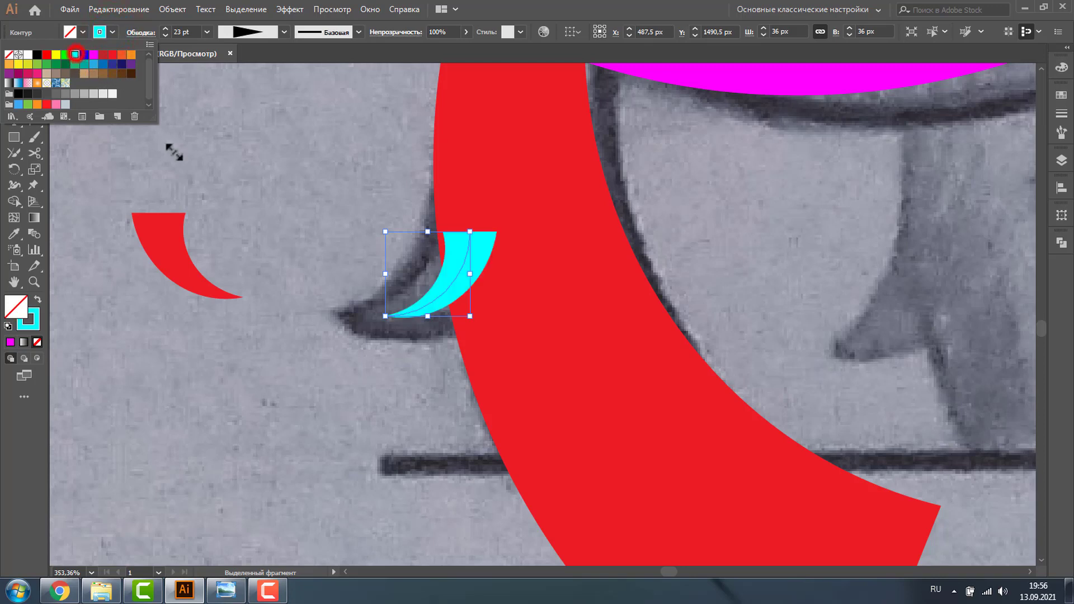
mouse_move(476, 222)
mouse_down()
mouse_move(487, 235)
mouse_move(512, 217)
mouse_up()
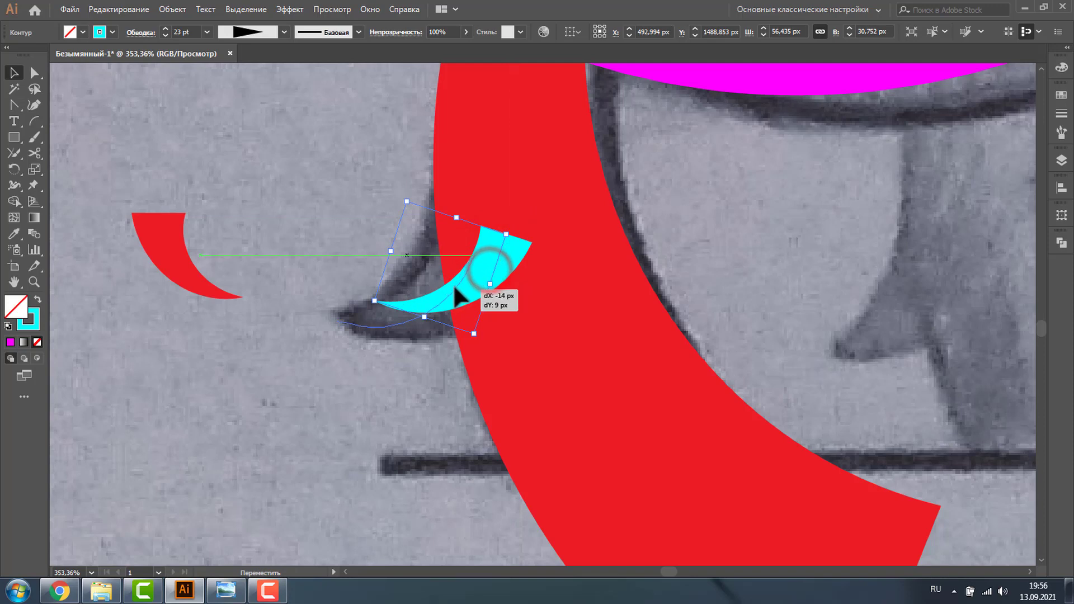
drag(493, 261, 434, 241)
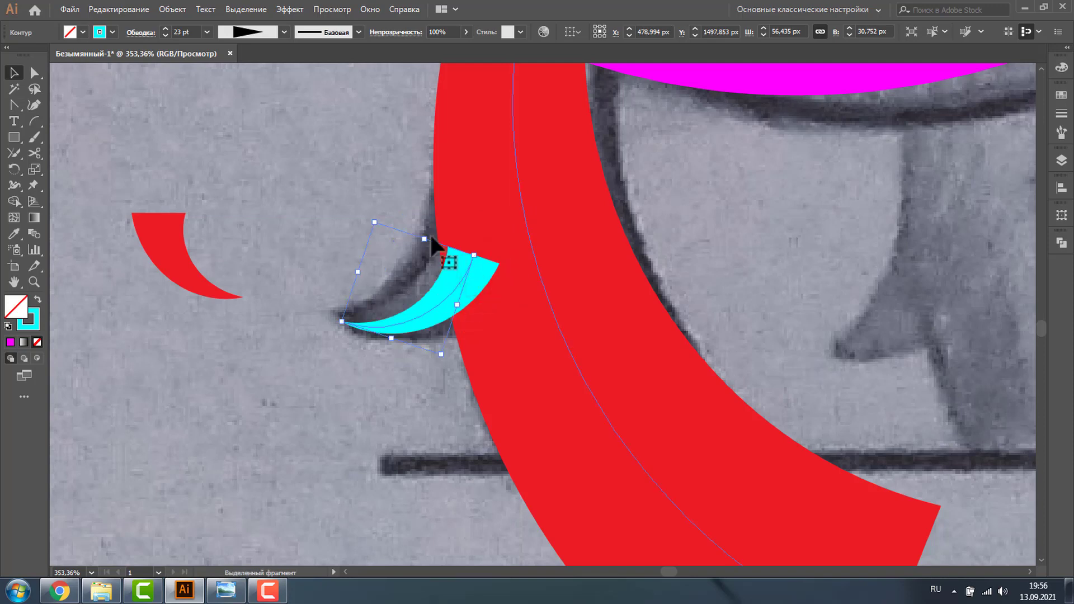
Set the cyan claw's stroke to 50 pt and stretch it to fit the toe.
click(179, 32)
text(0pt)
key(Return)
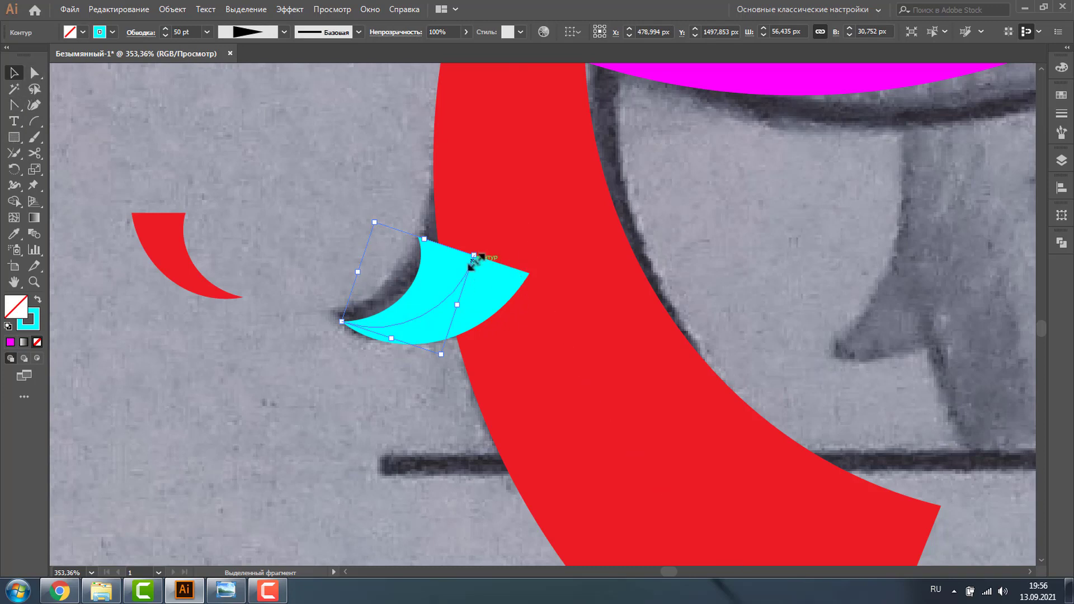
drag(474, 255, 496, 235)
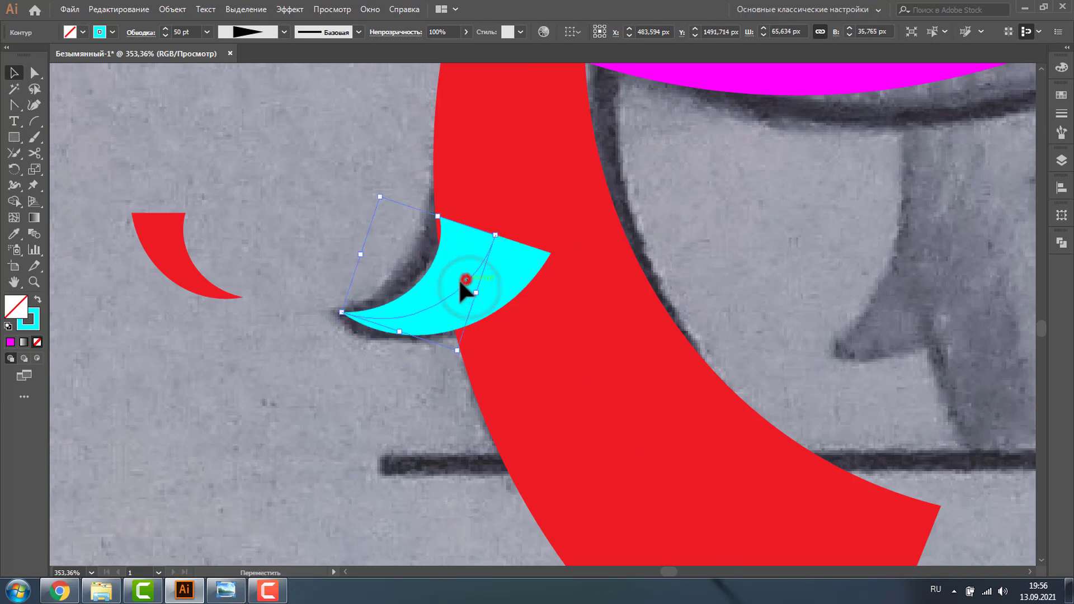
drag(469, 288, 460, 288)
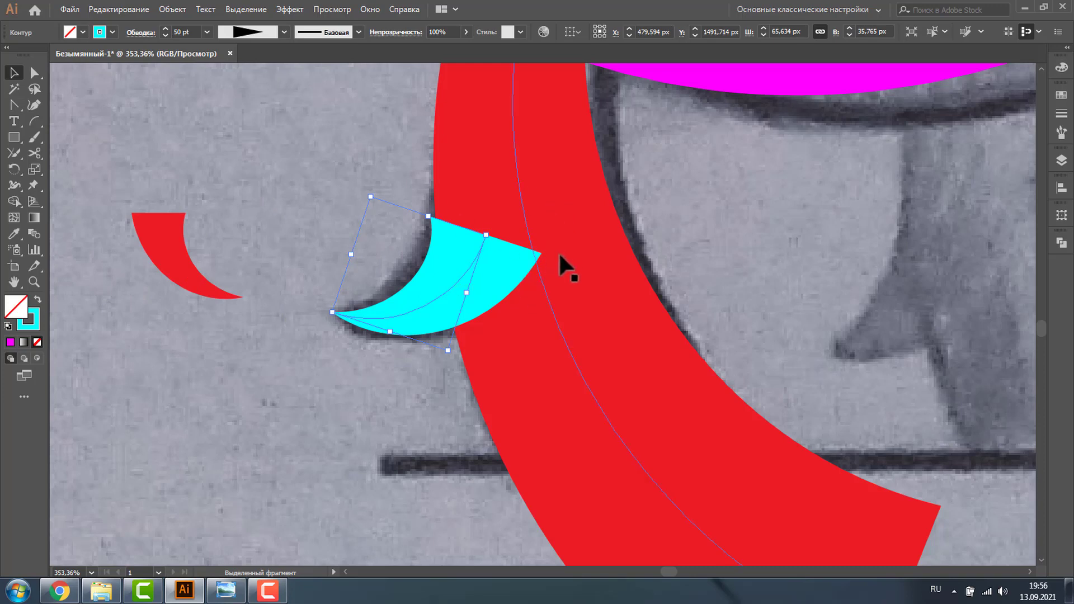
click(565, 333)
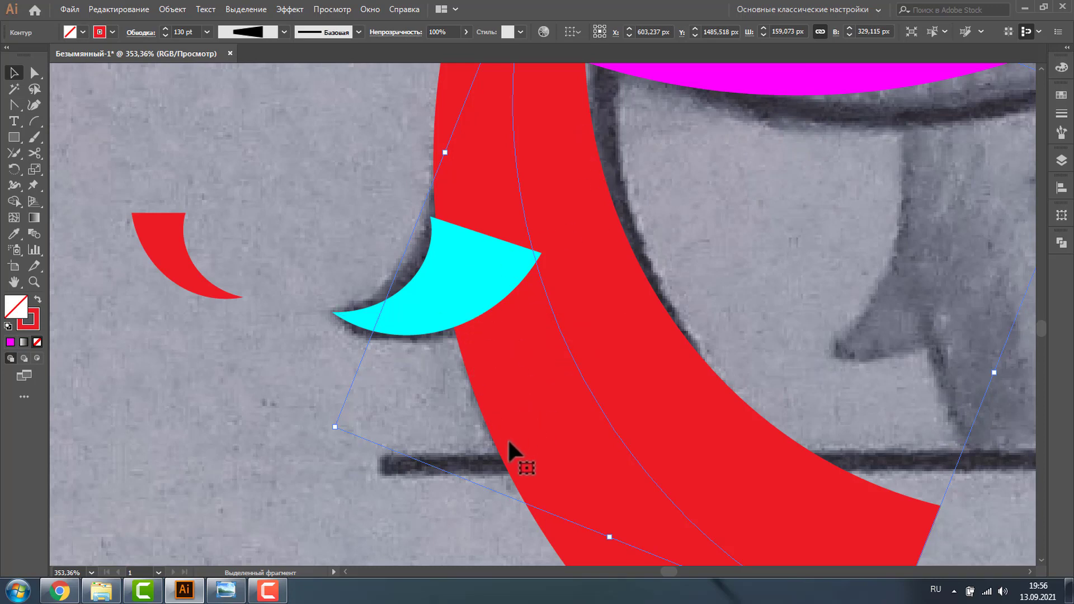
Expand the red band and cyan claw to filled paths, then simplify from 20 to 8 points at 50% precision.
click(458, 287)
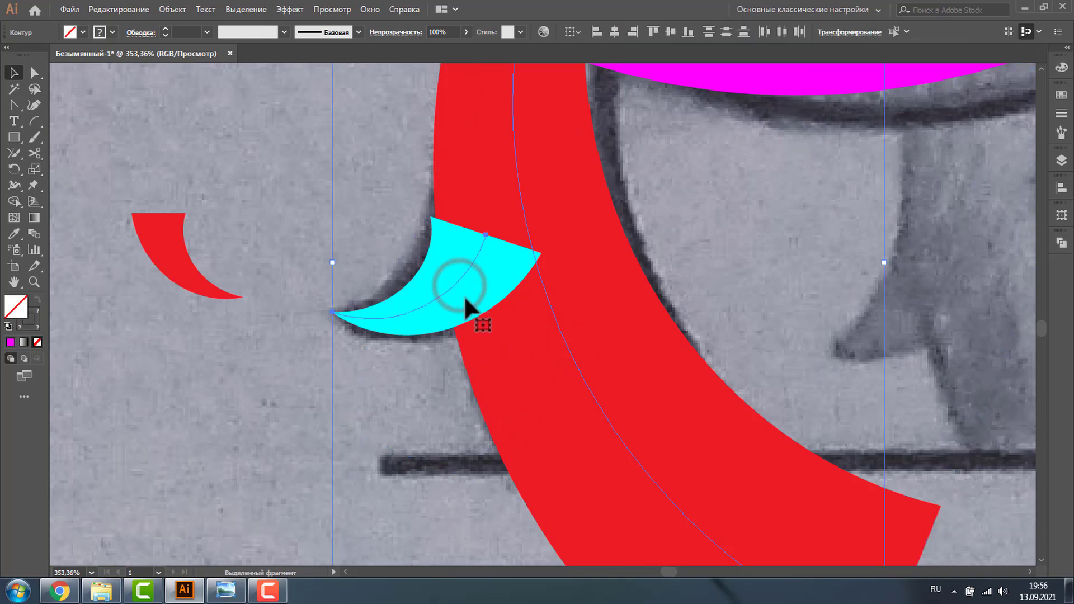
click(171, 4)
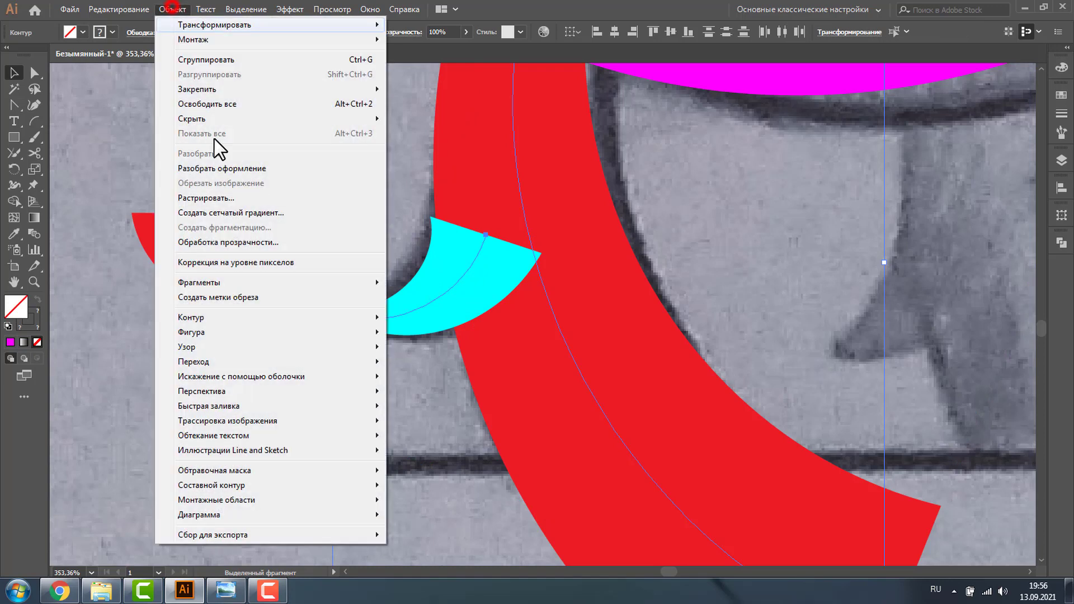
click(206, 169)
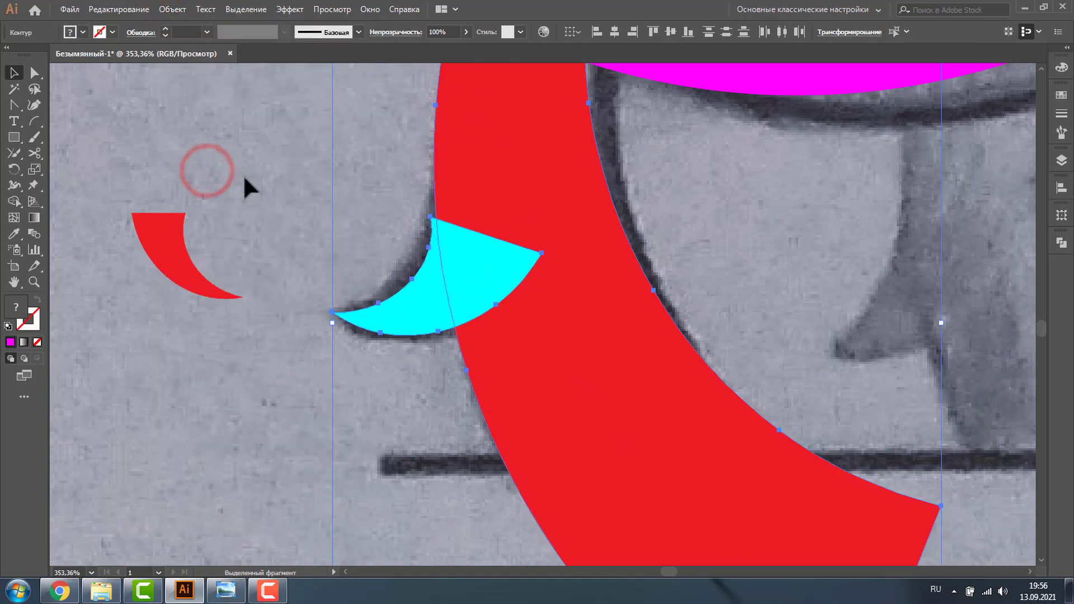
click(184, 10)
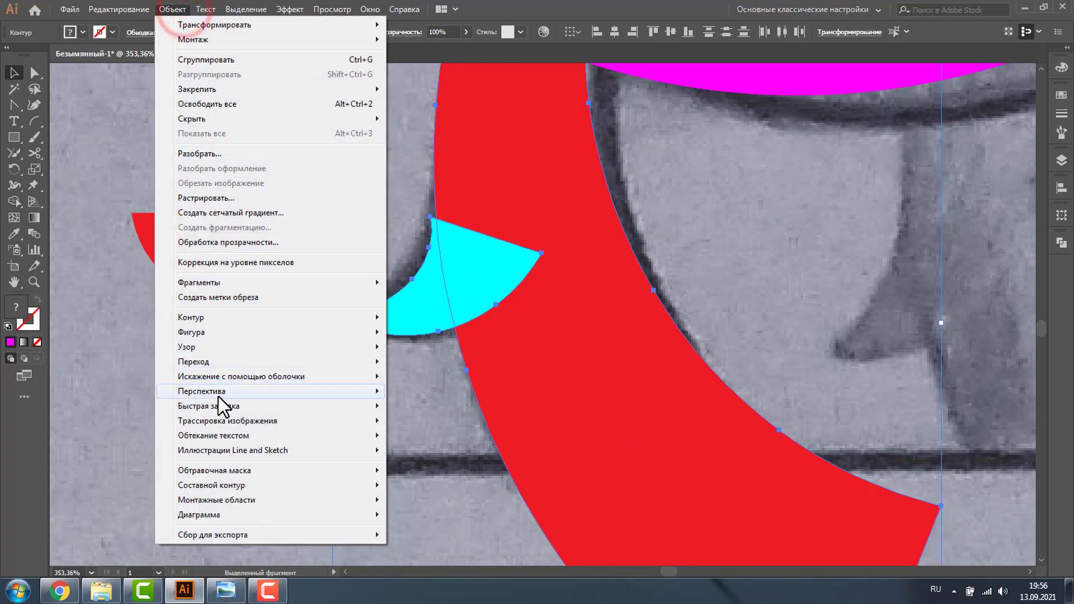
mouse_move(191, 317)
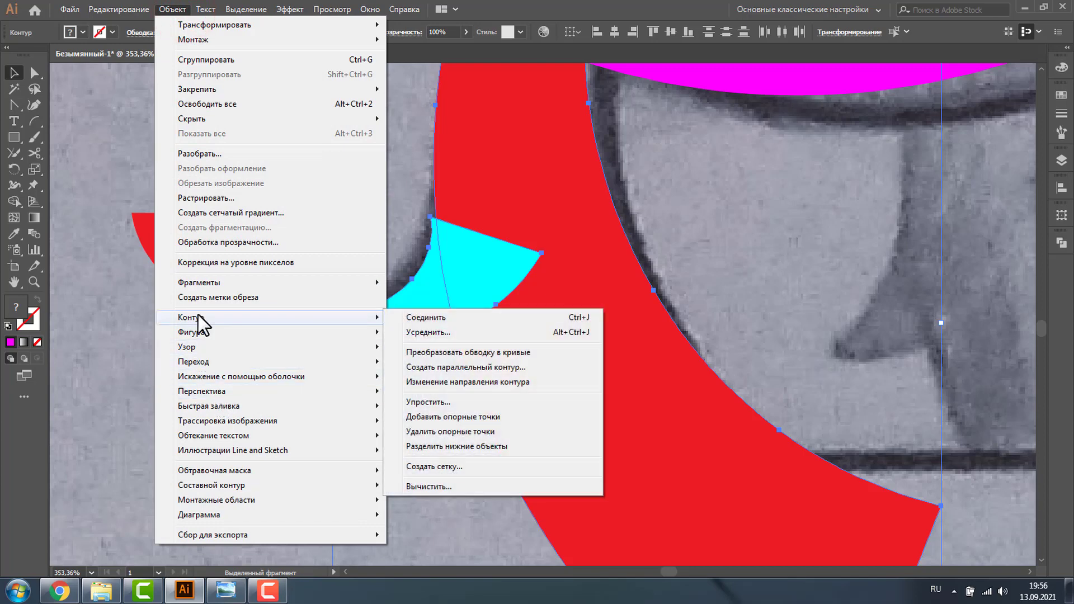
click(435, 400)
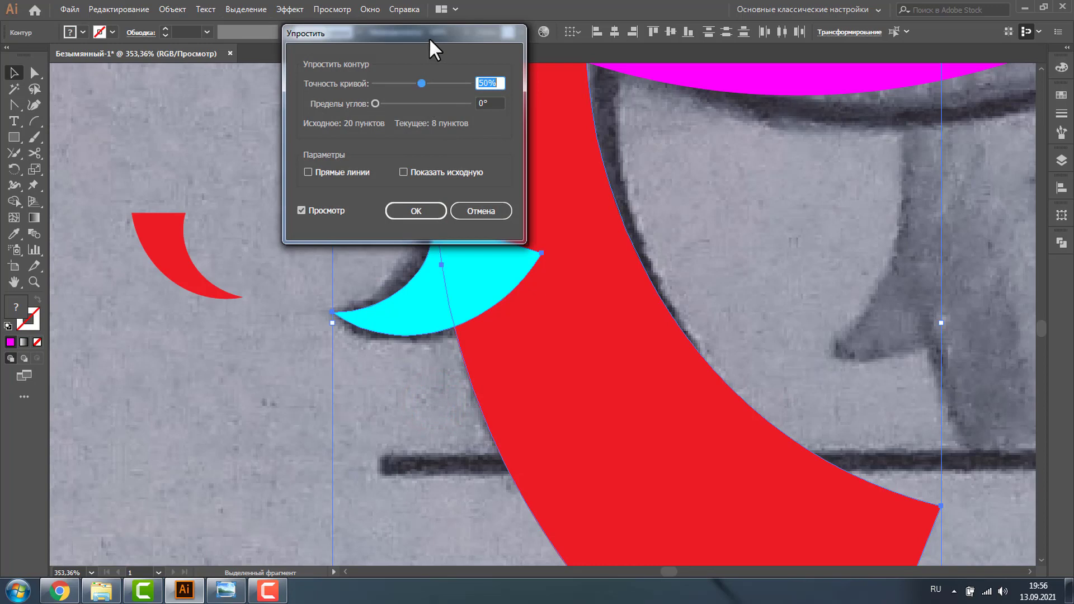
drag(430, 35, 339, 36)
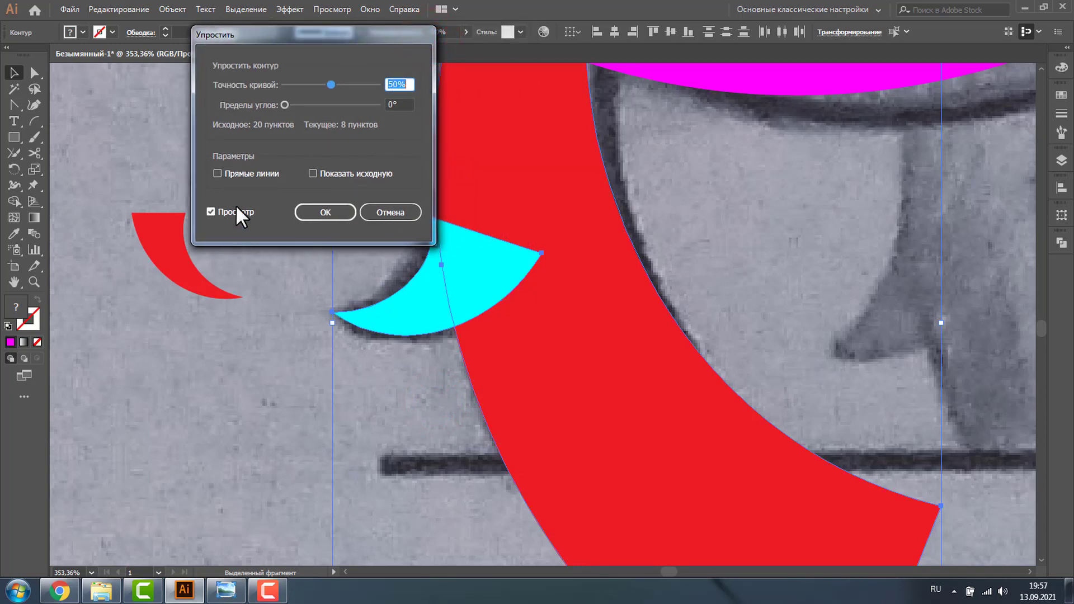
click(319, 211)
Zoom in on the cyan claw and rotate it slightly by its bounding-box corner.
click(229, 179)
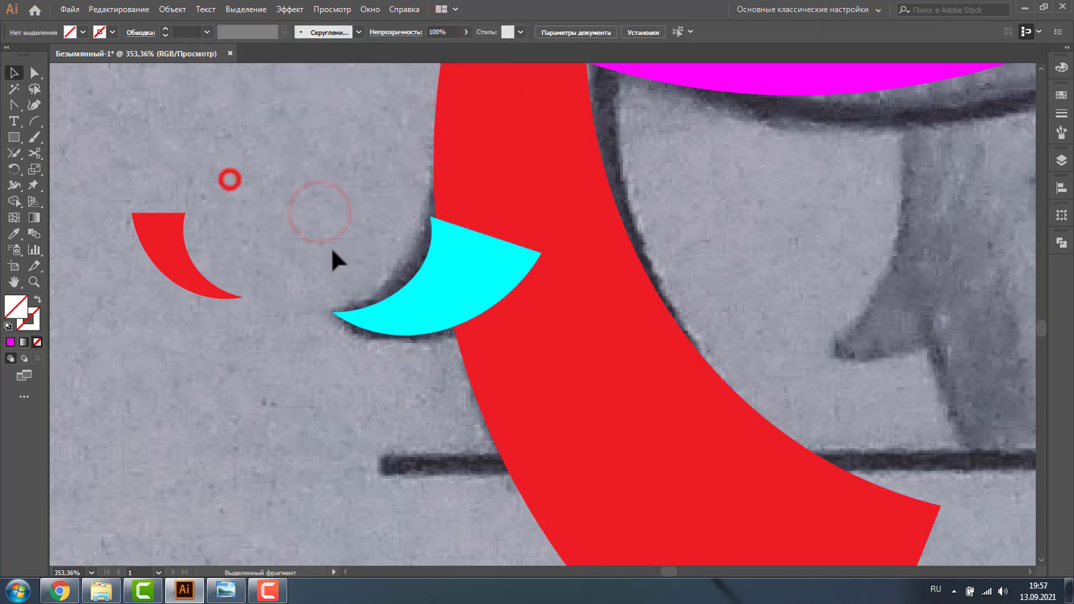
click(38, 277)
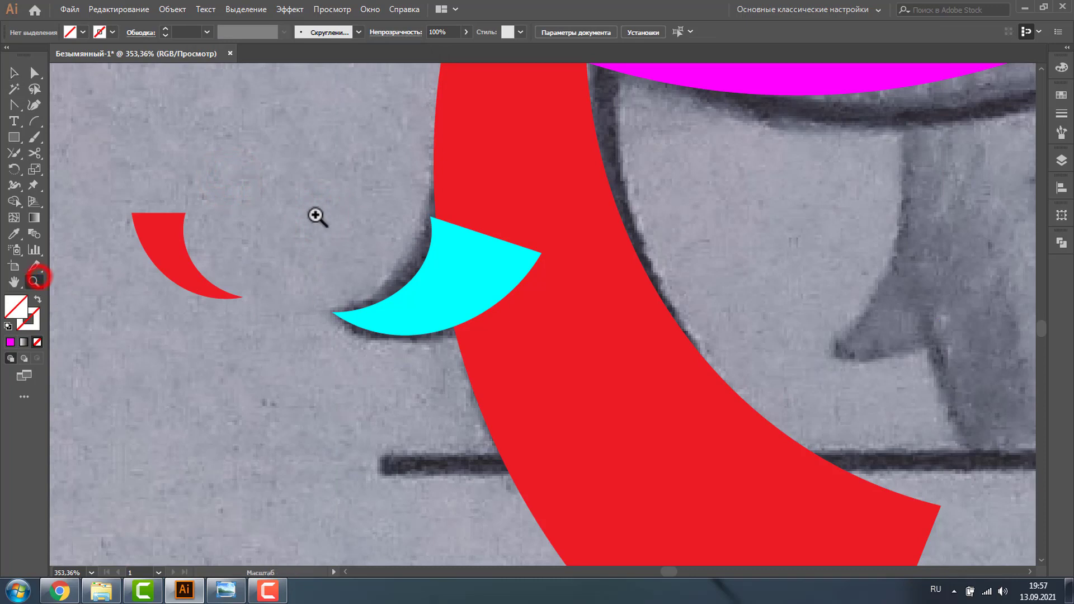
drag(312, 185, 638, 359)
click(14, 73)
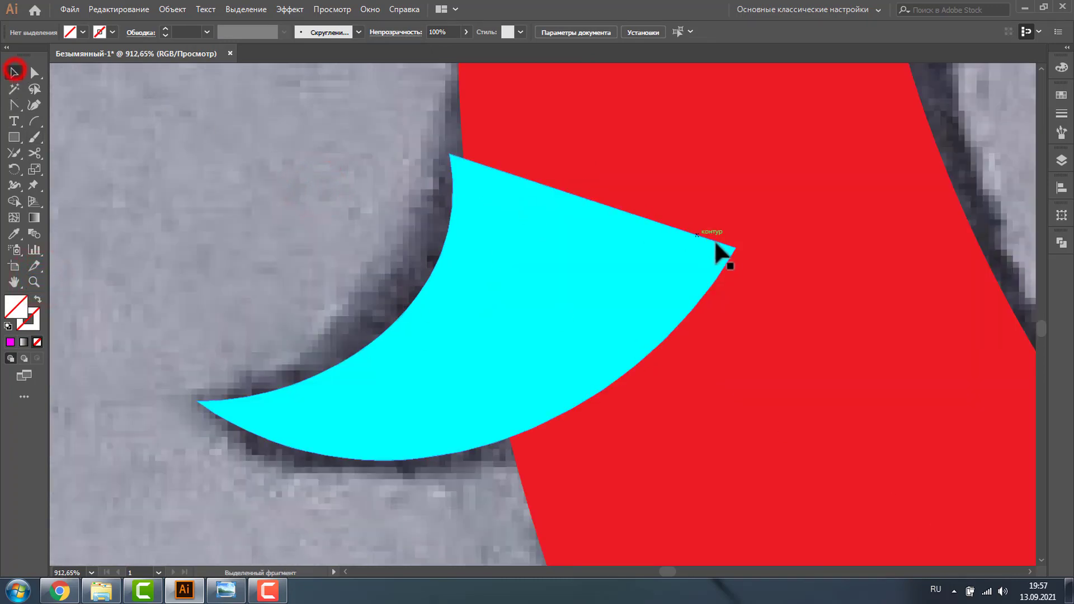
click(680, 255)
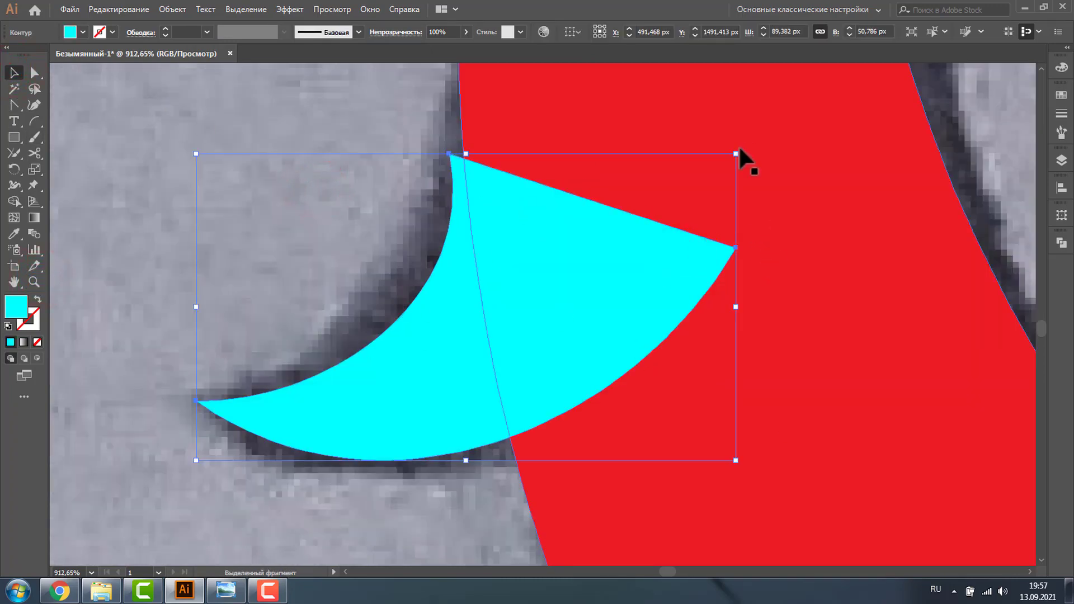
drag(740, 149, 762, 166)
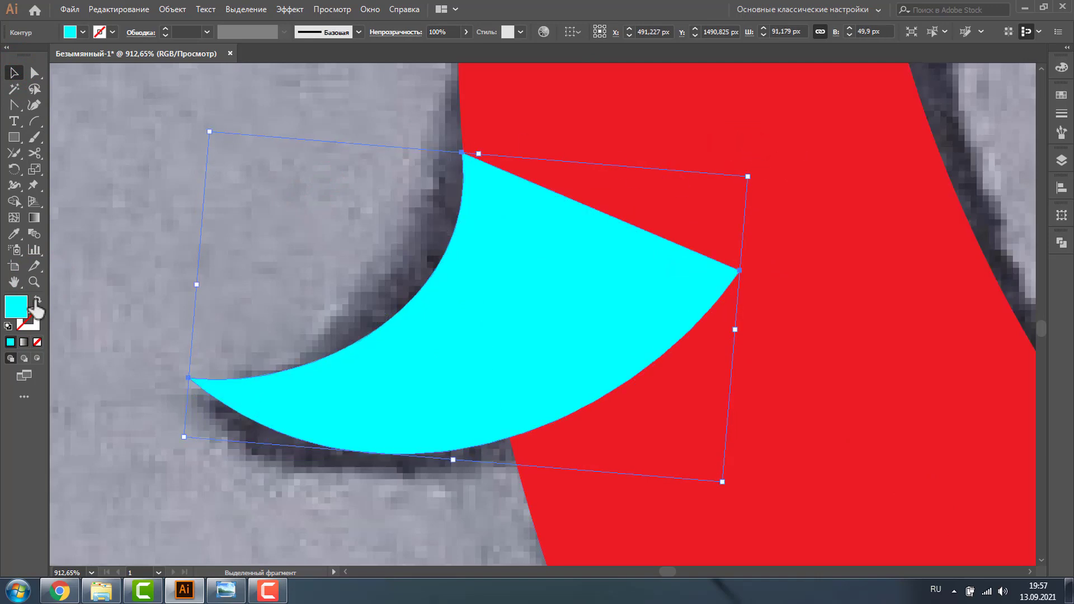
Nudge the claw up a little and turn on View > Snap to Pixel.
click(33, 282)
drag(451, 134, 596, 211)
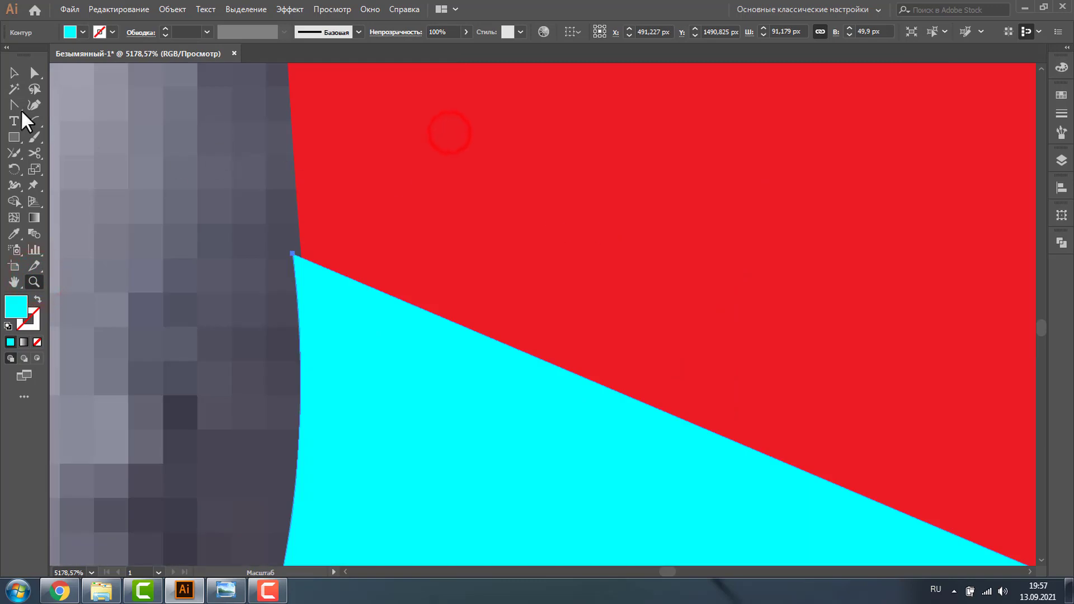
click(15, 77)
mouse_move(312, 271)
mouse_down()
mouse_move(328, 259)
mouse_move(315, 246)
mouse_up()
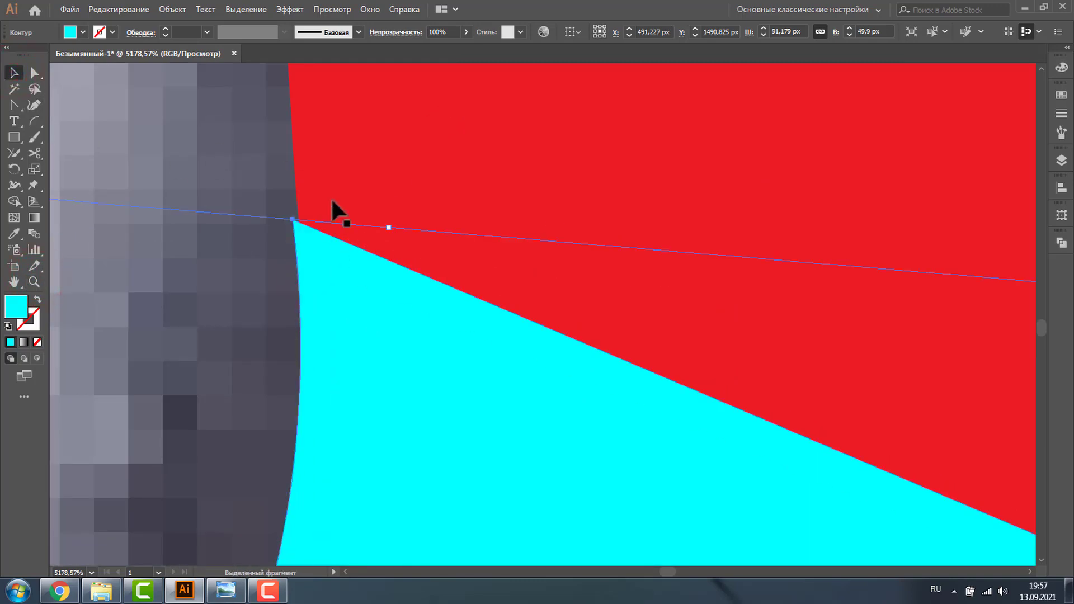
click(327, 7)
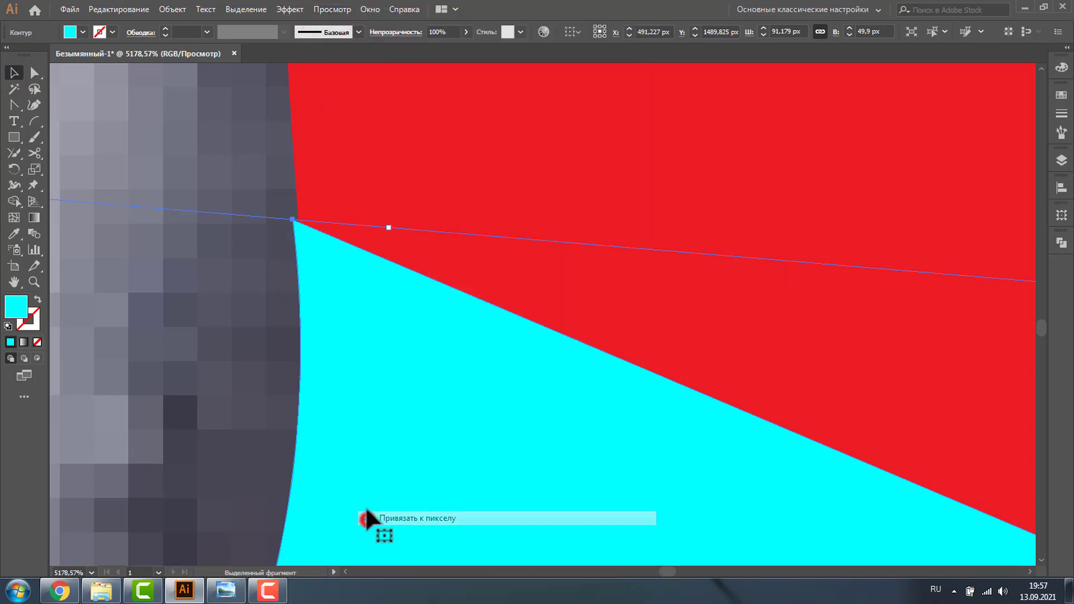
click(367, 519)
Drag the claw's top tip onto the red band's edge and check alignment in Outline view.
click(35, 281)
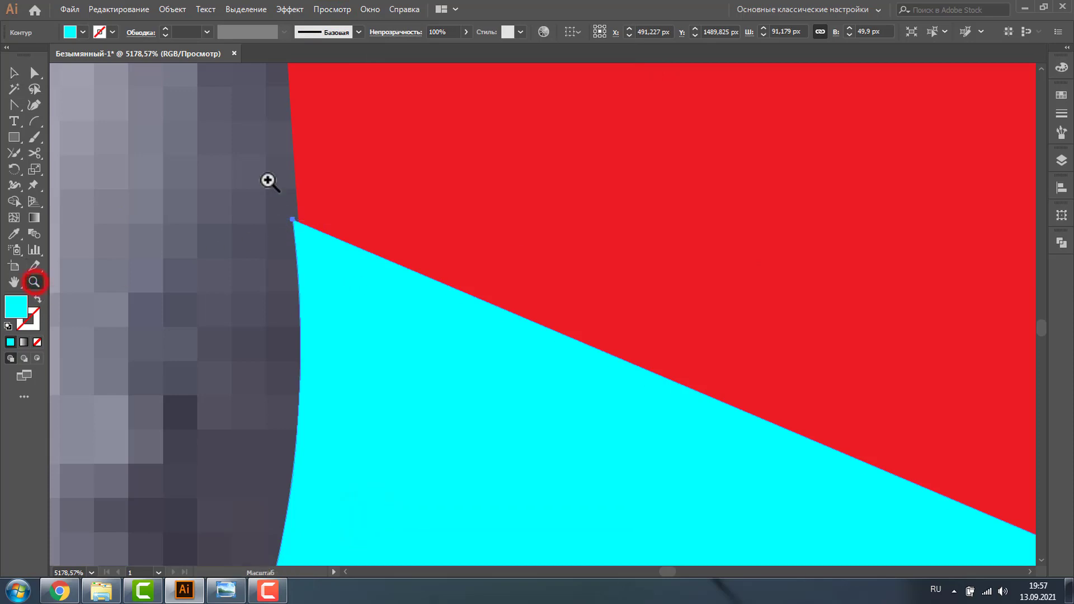
drag(267, 178, 353, 324)
click(13, 73)
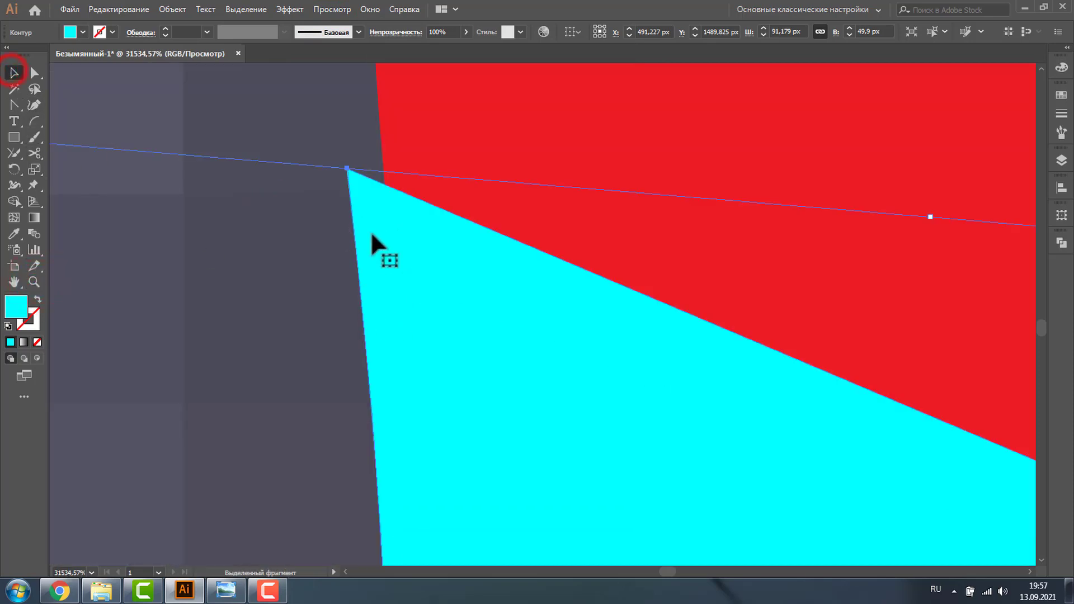
drag(371, 232, 407, 215)
drag(404, 216, 404, 216)
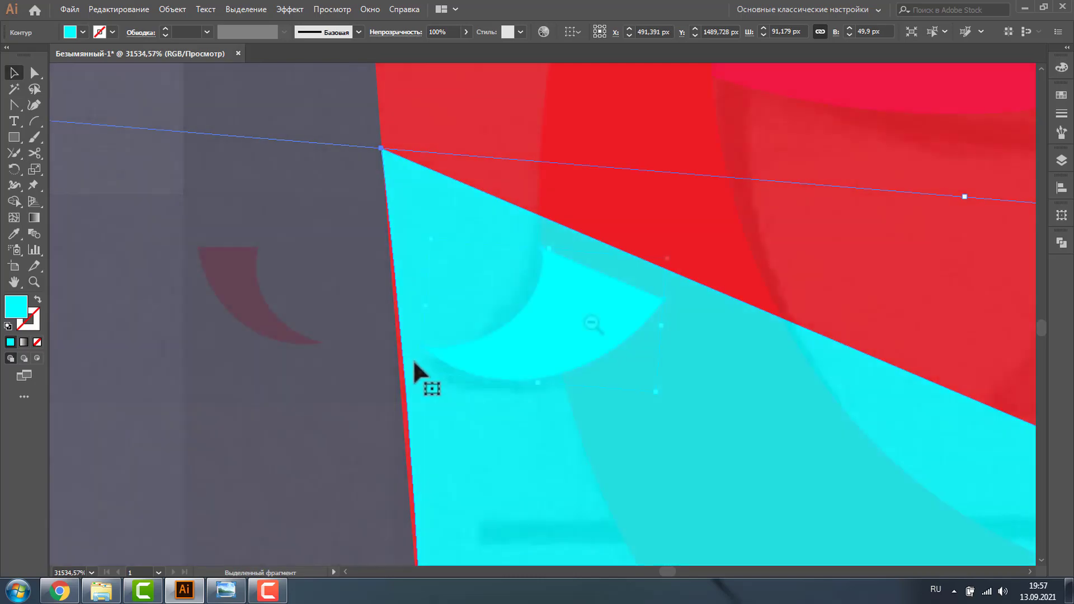
ctrl+alt+click(590, 324)
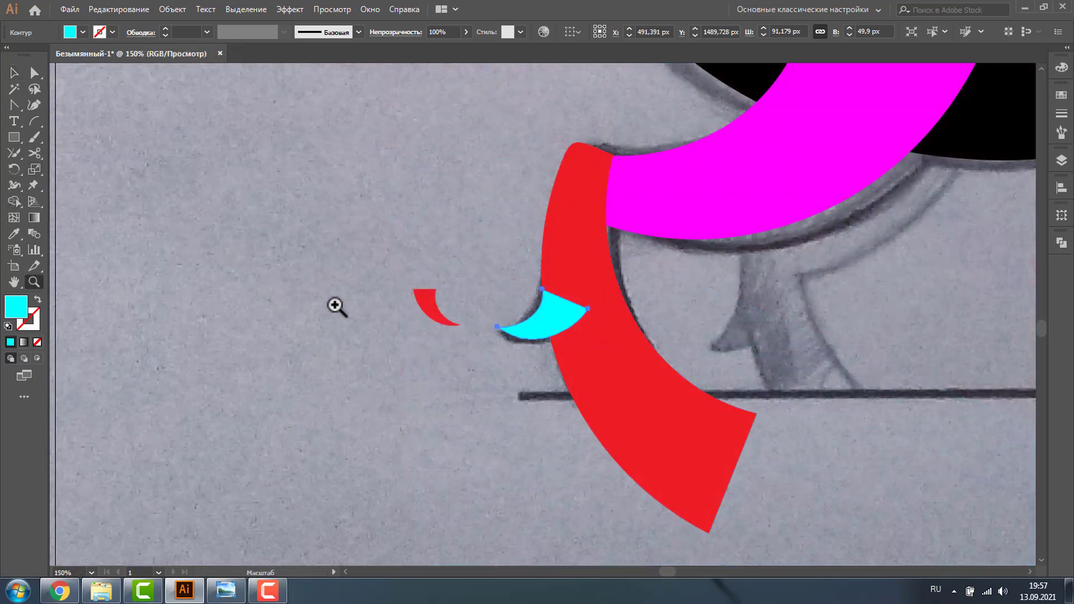
key(ctrl+y)
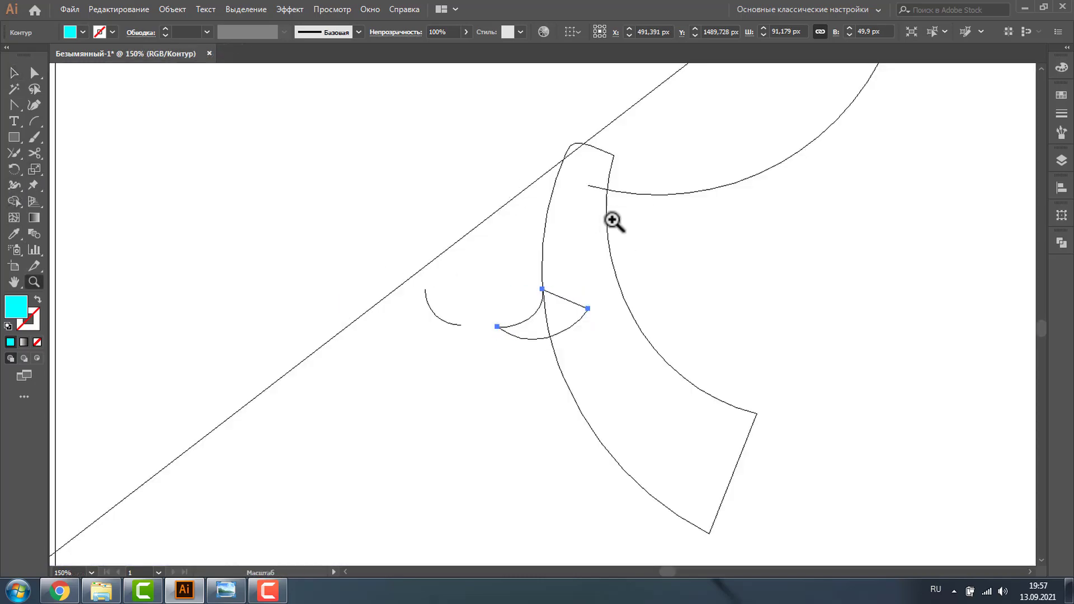
key(ctrl+y)
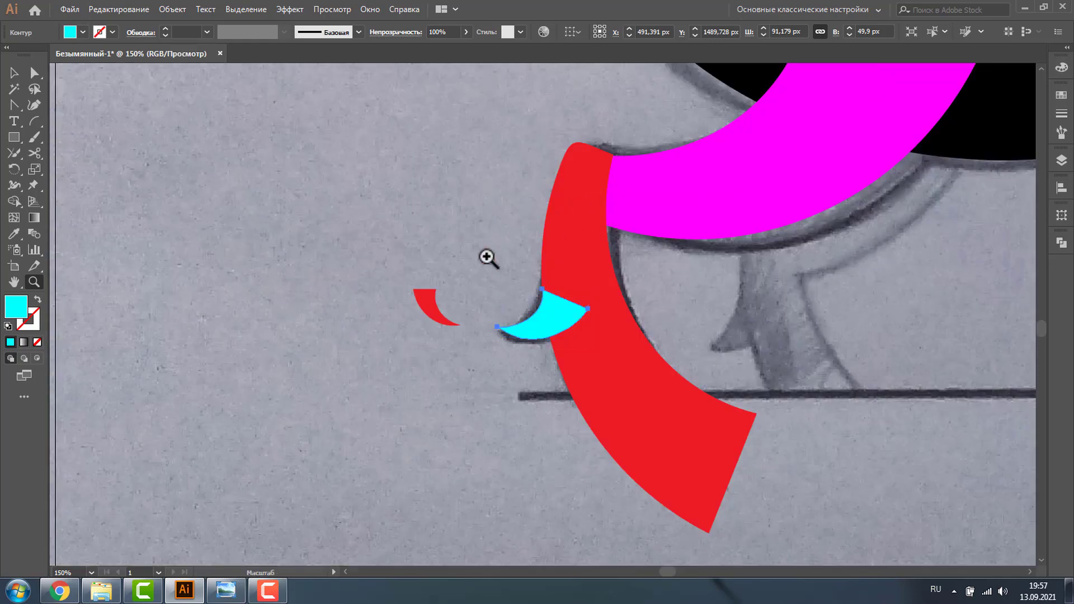
Place a duplicate of the cyan claw off to the right.
click(13, 73)
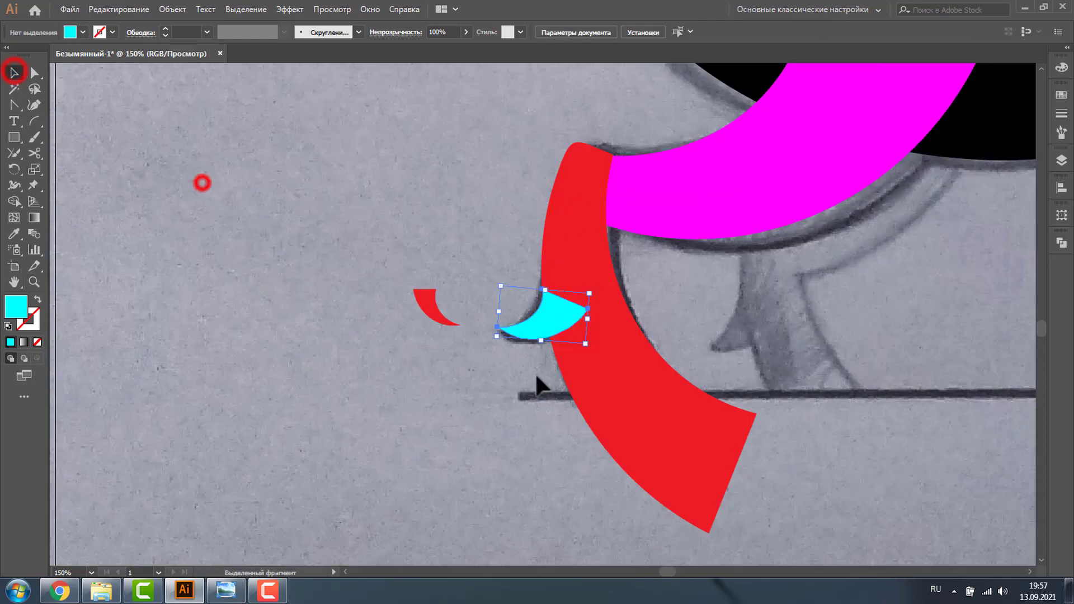
click(540, 323)
alt+drag(541, 324, 852, 323)
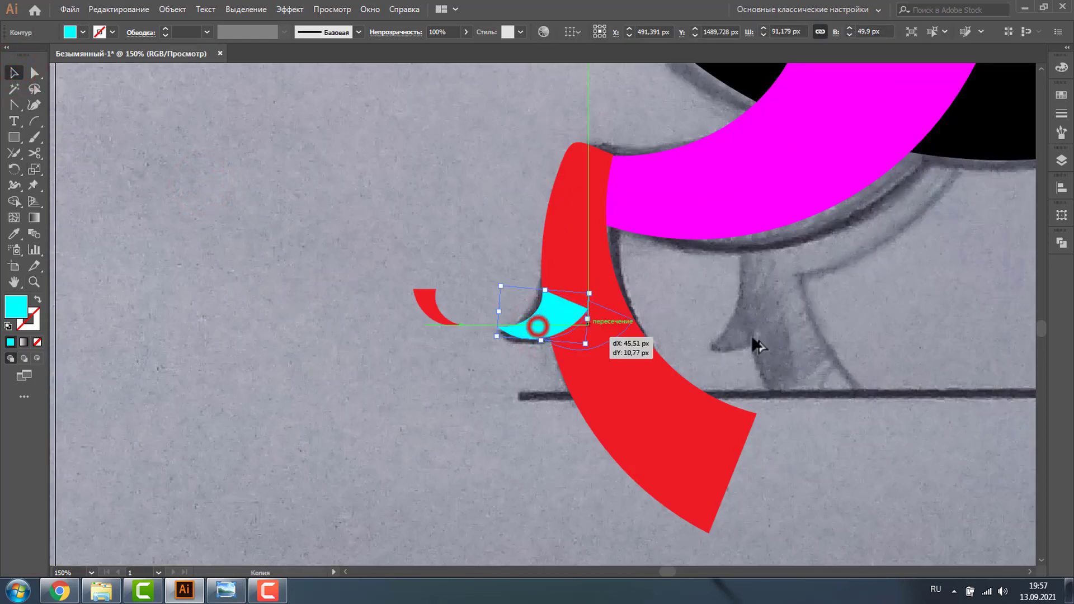
Unite the original claw and red band into one cyan leg with Pathfinder.
click(556, 316)
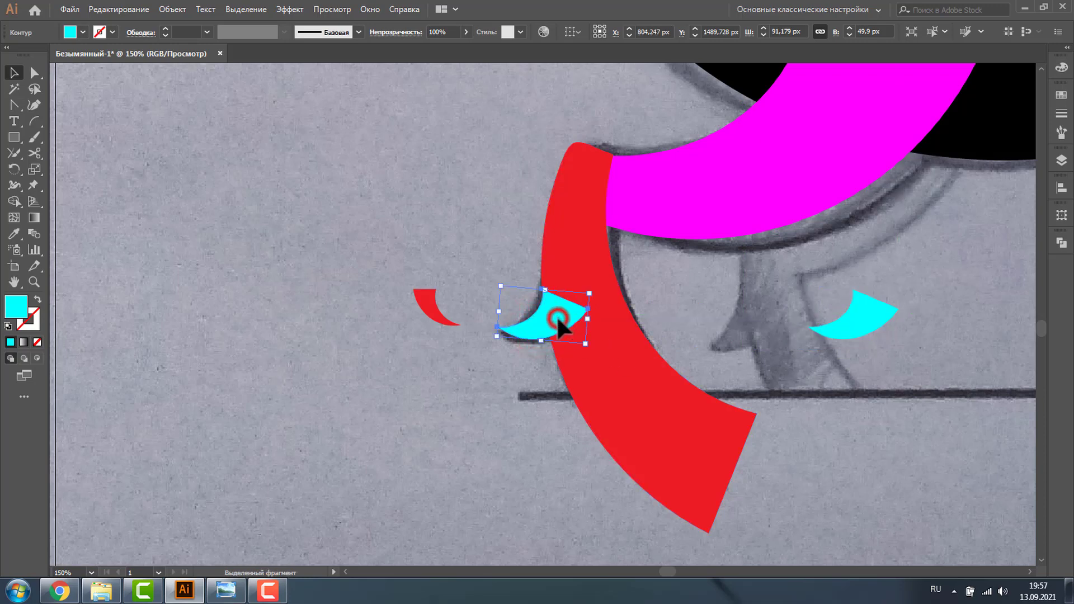
shift+click(625, 374)
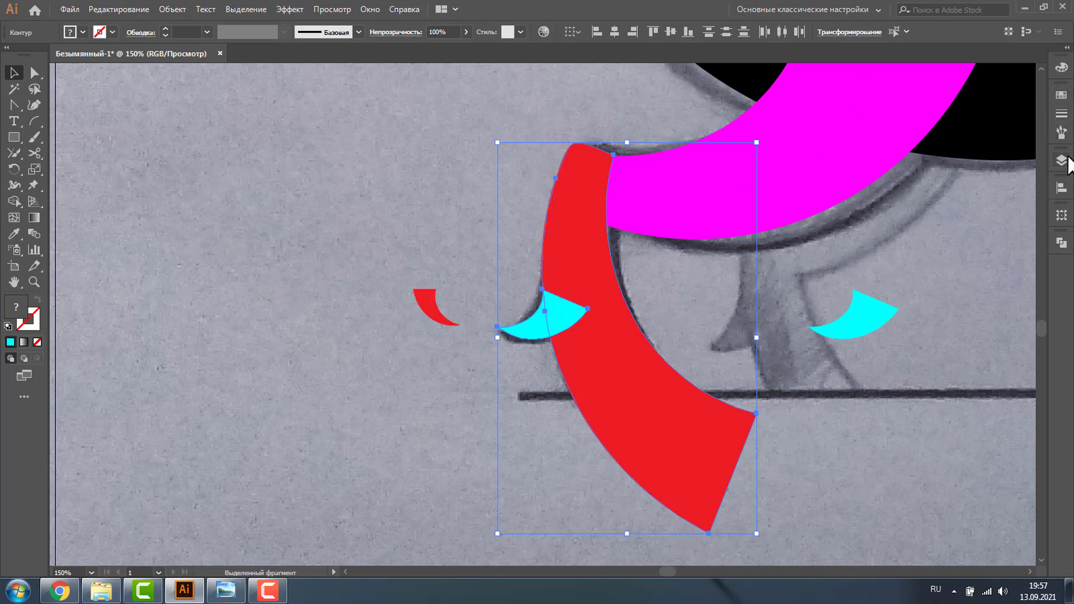
click(1060, 242)
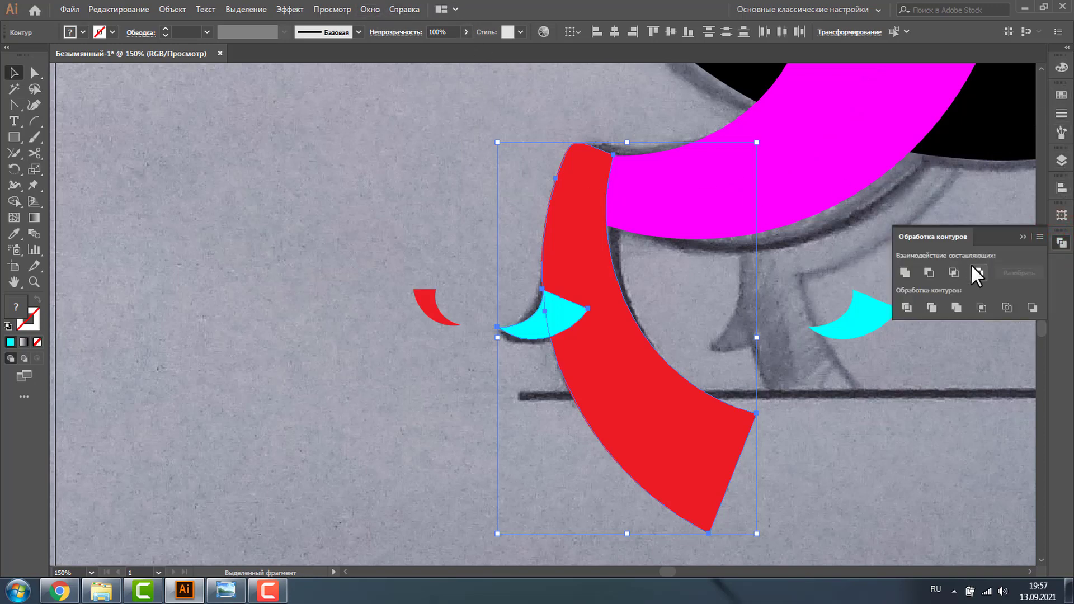
click(905, 269)
click(444, 246)
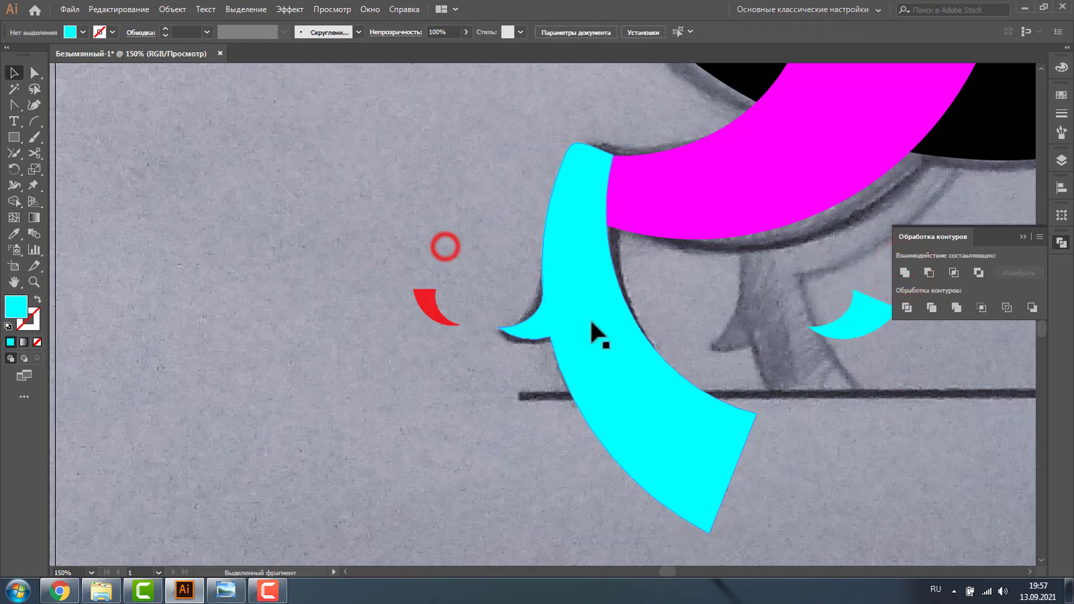
click(689, 180)
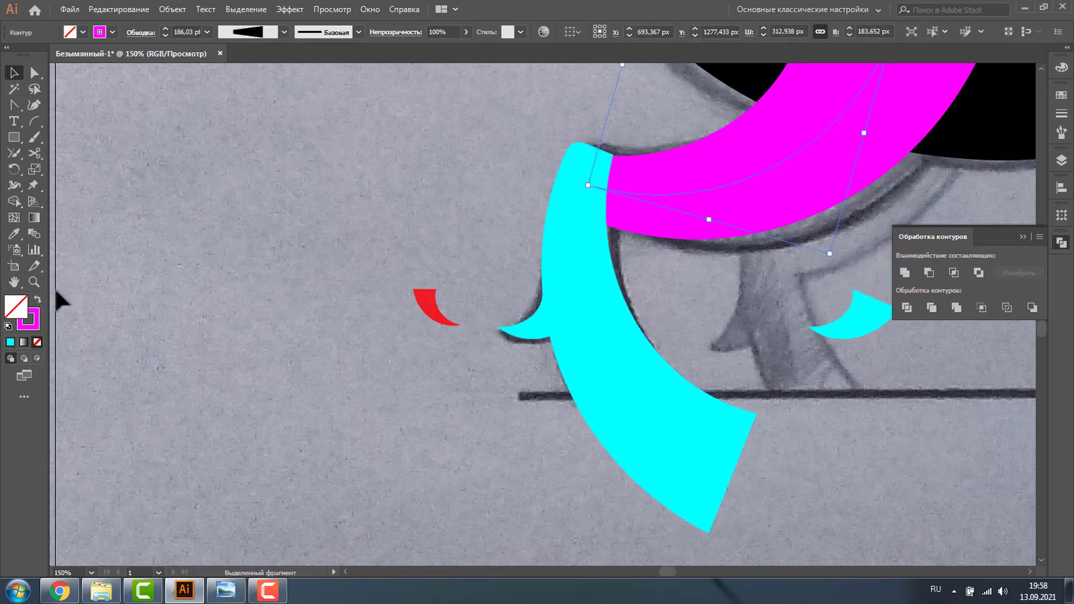
click(34, 282)
drag(556, 132, 609, 168)
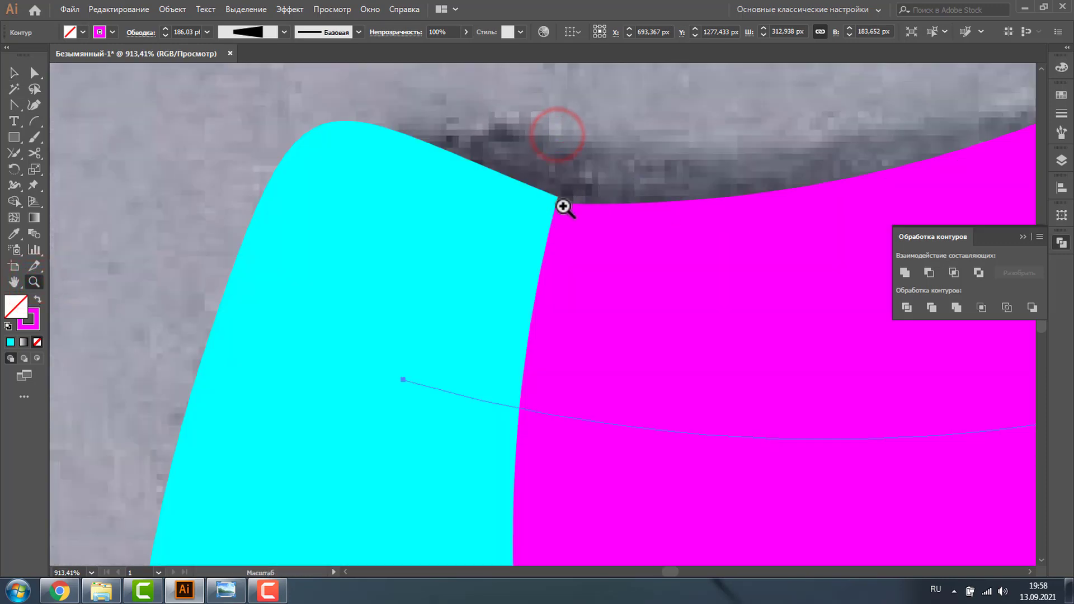
click(14, 72)
click(63, 101)
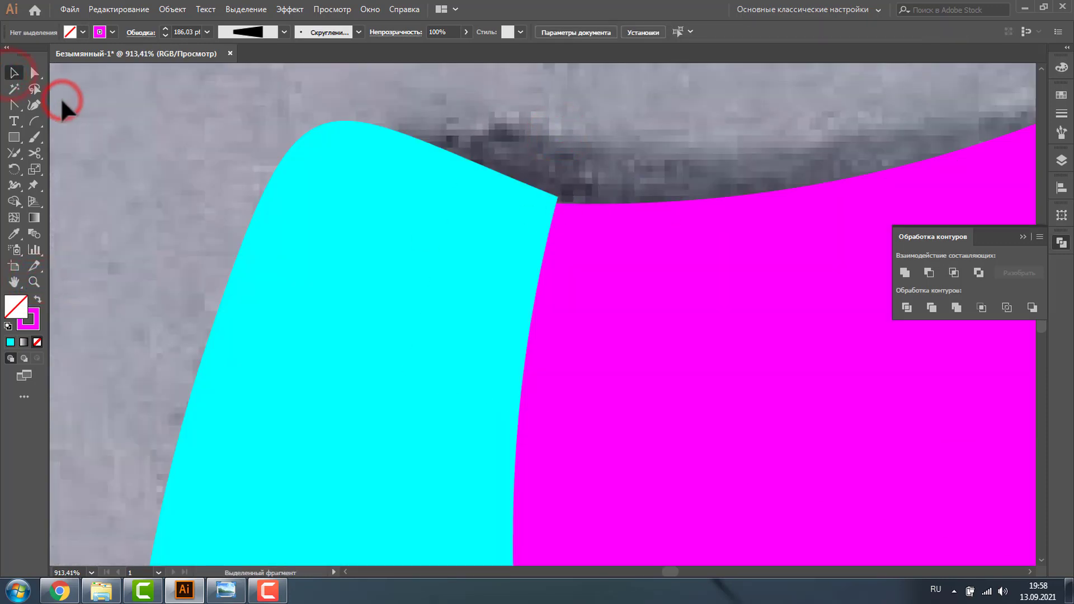
key(ctrl+0)
key(z)
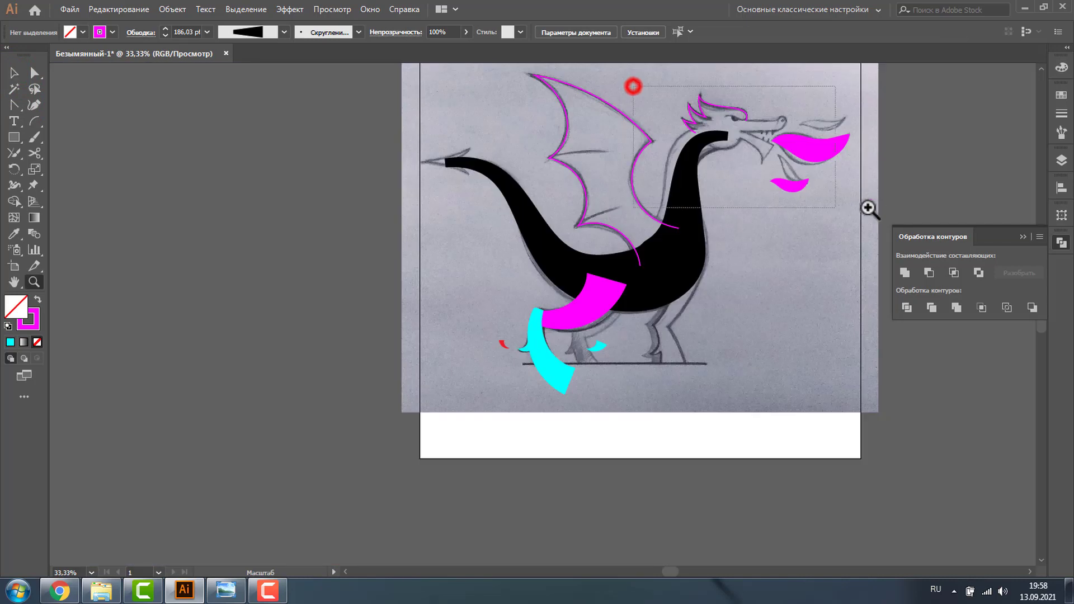
drag(631, 87, 871, 207)
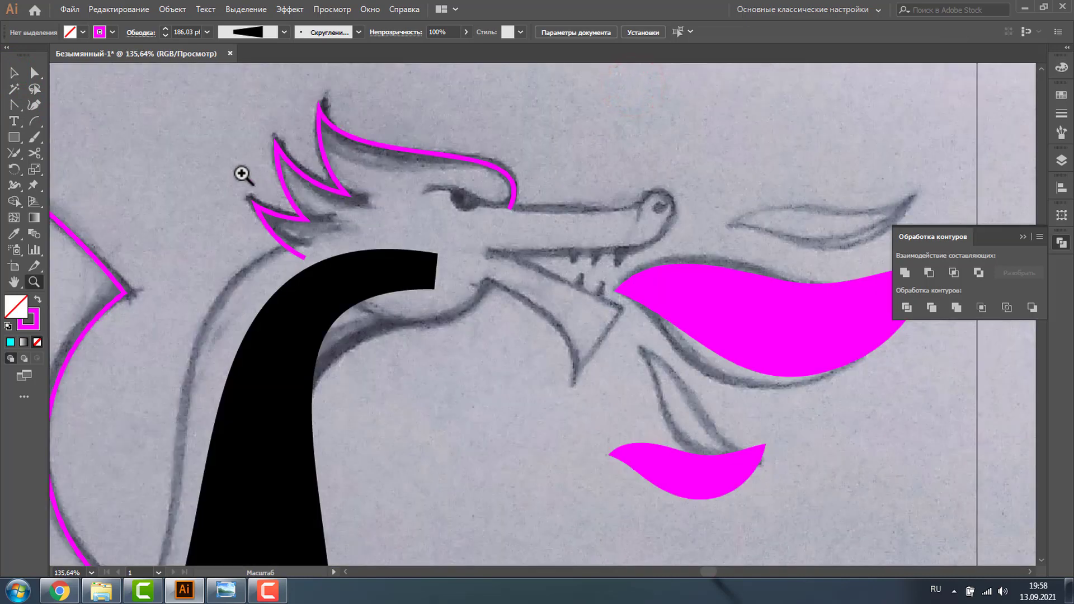
drag(29, 119, 119, 116)
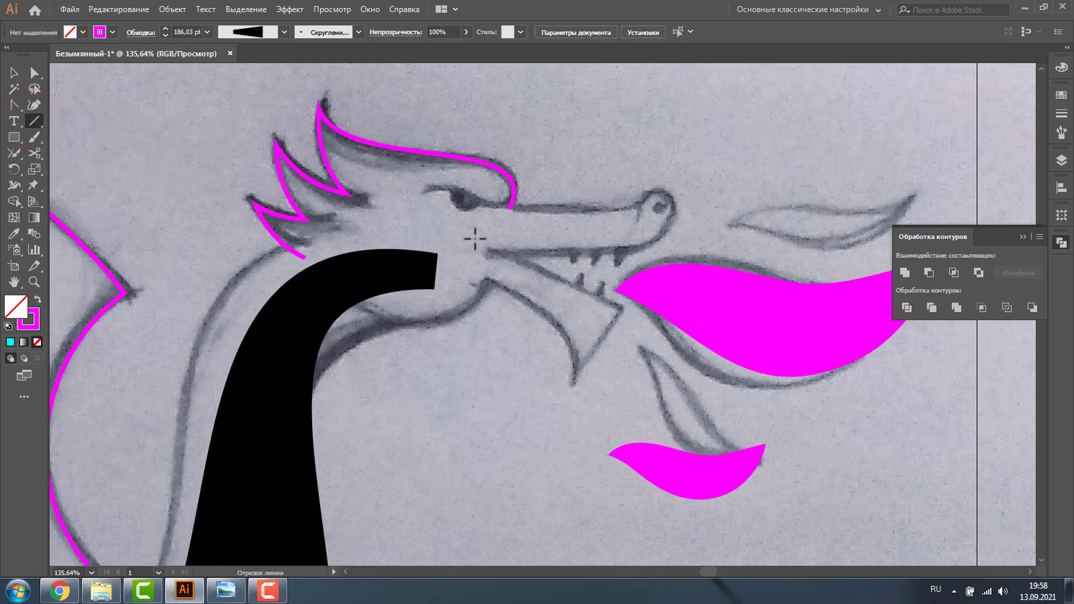
Draw two crossing jaw lines with a 5 pt cyan stroke.
drag(472, 236, 676, 327)
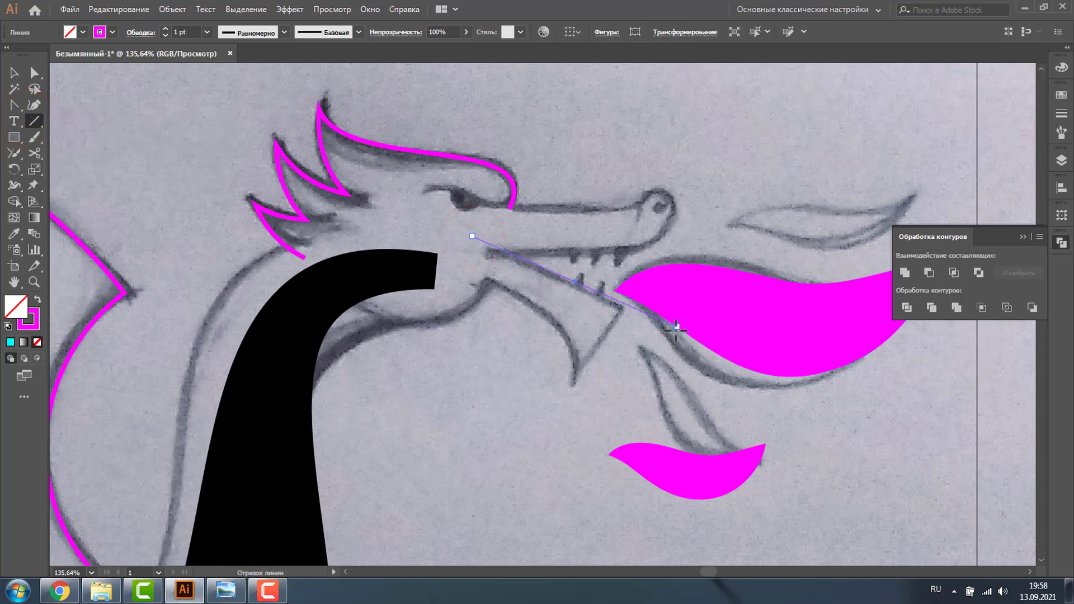
click(165, 28)
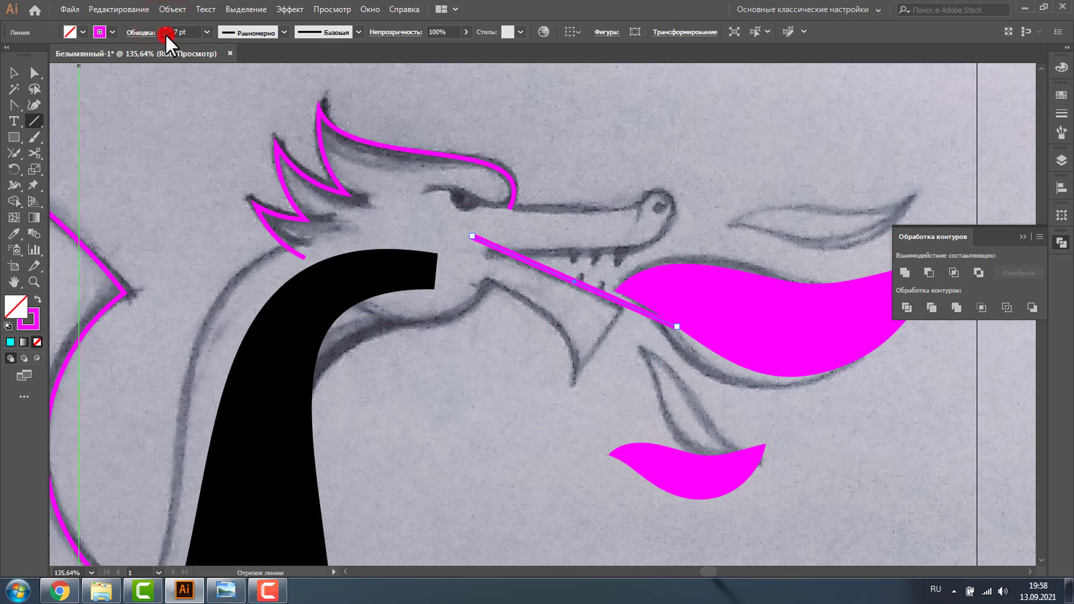
click(166, 35)
click(112, 32)
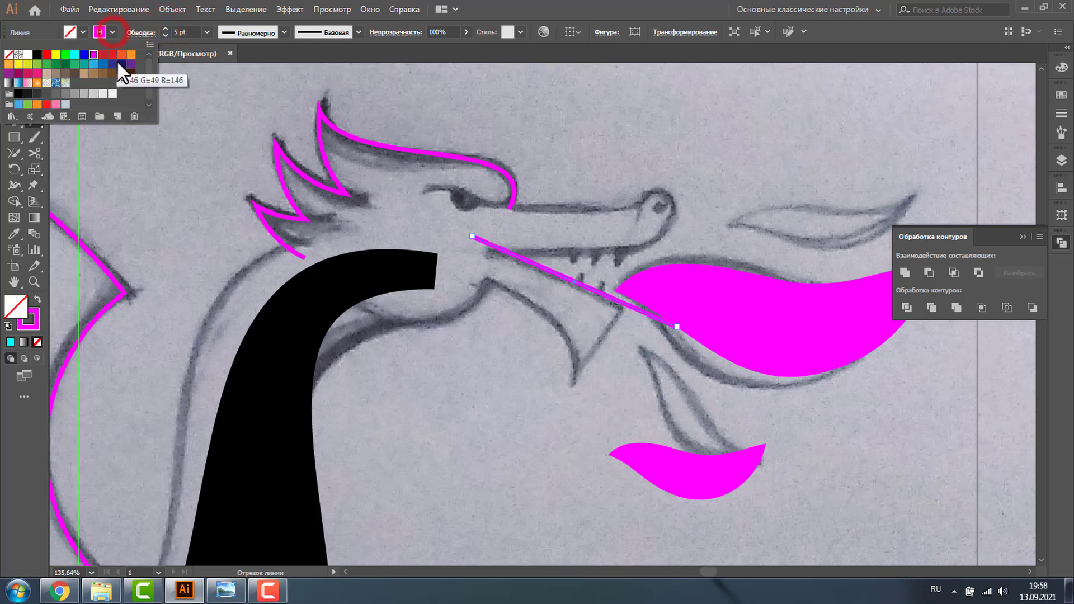
click(75, 55)
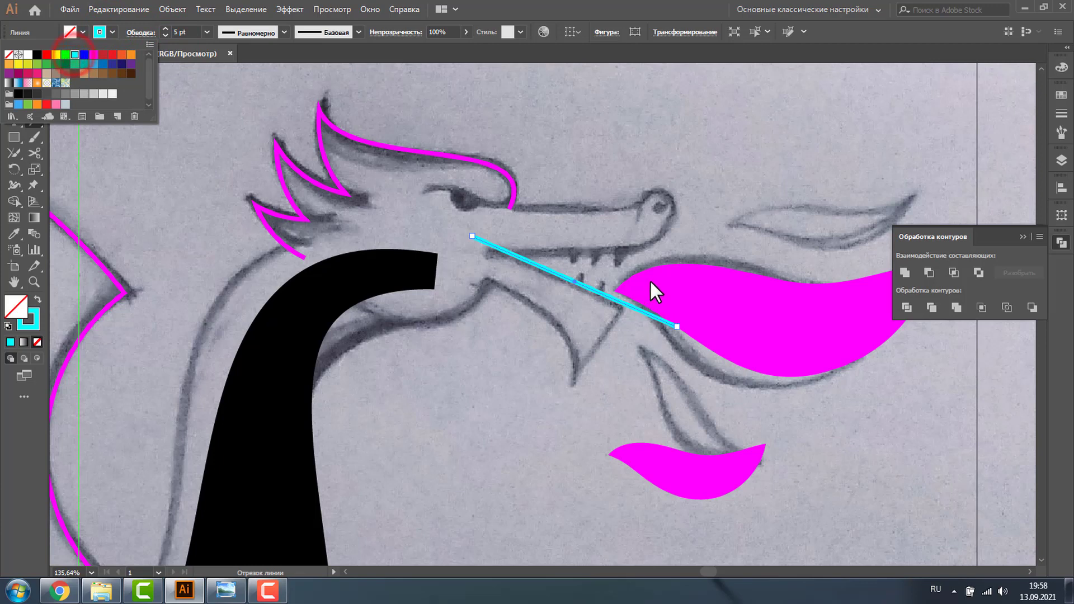
click(268, 180)
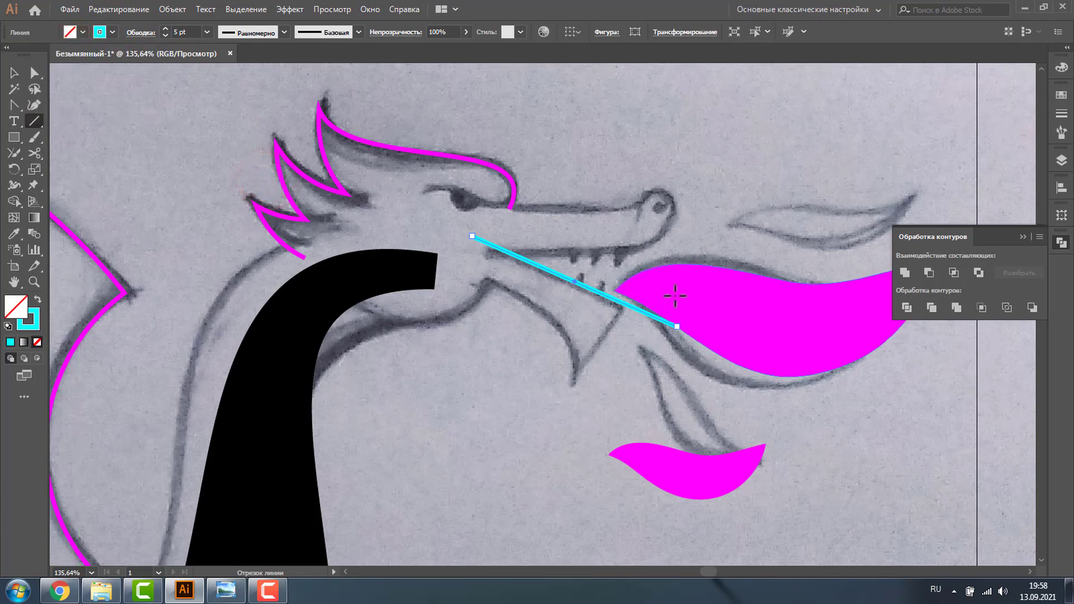
drag(655, 280, 530, 436)
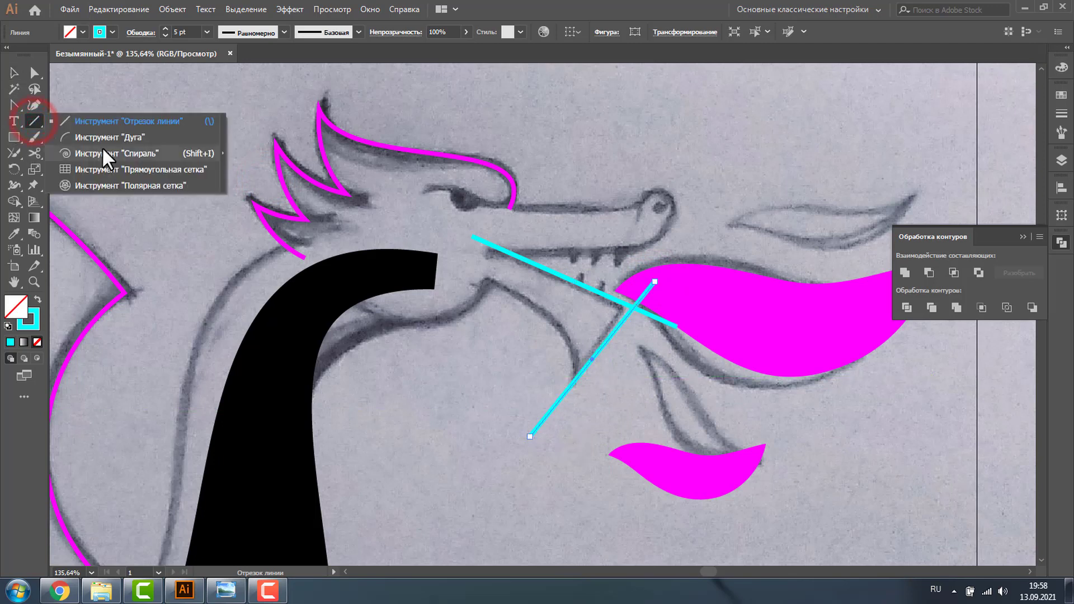
Add an arc for the jaw's underside, rotated and reshaped to meet the mouth corner.
drag(32, 119, 102, 146)
mouse_move(445, 351)
mouse_down()
mouse_move(512, 421)
mouse_move(592, 468)
mouse_up()
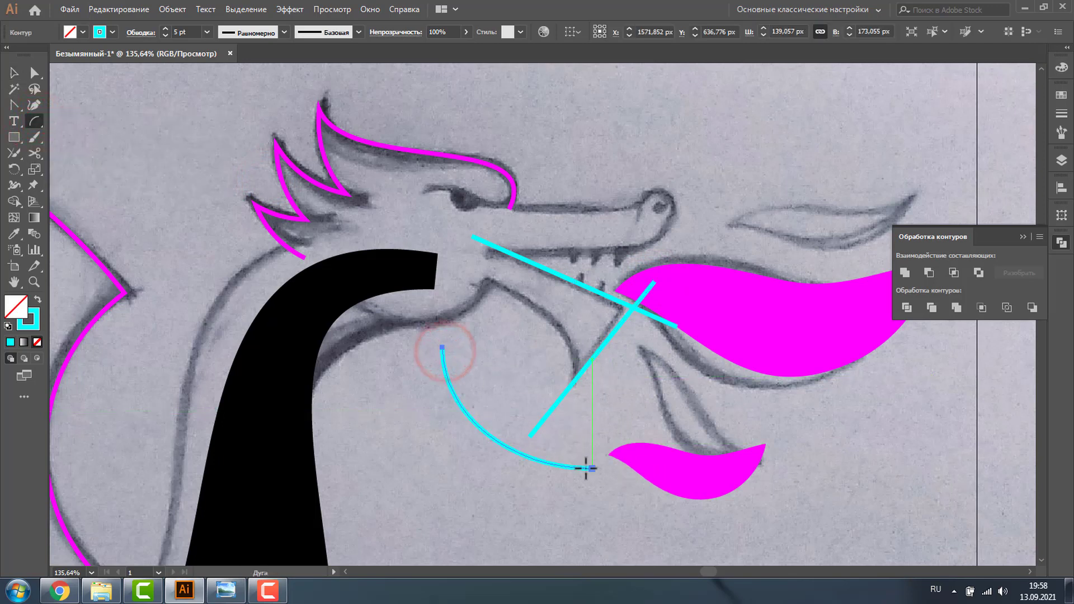
click(33, 73)
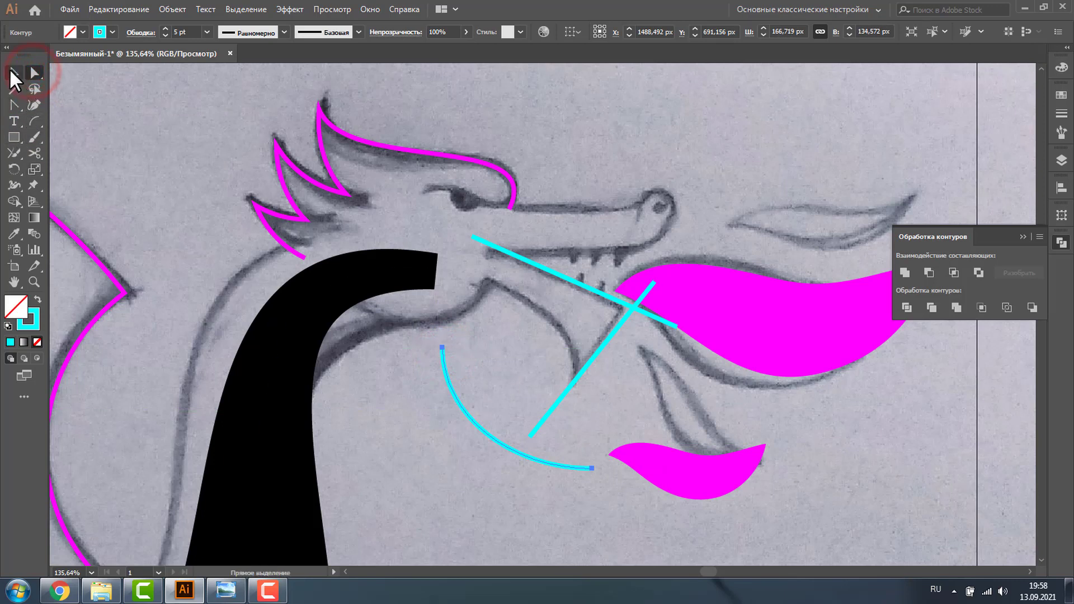
click(13, 72)
drag(594, 342, 420, 427)
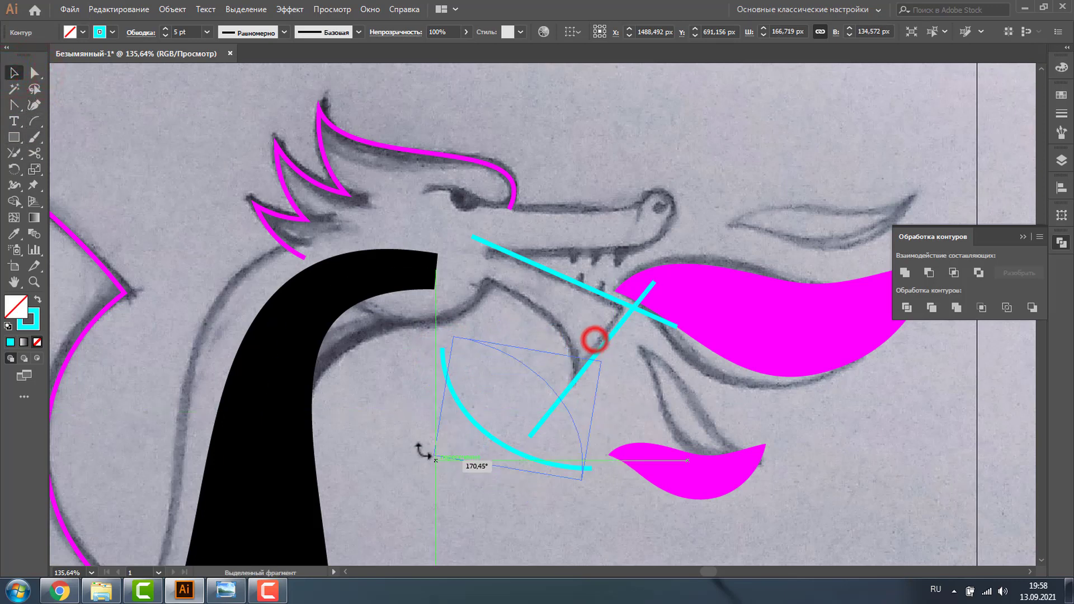
drag(535, 364, 532, 315)
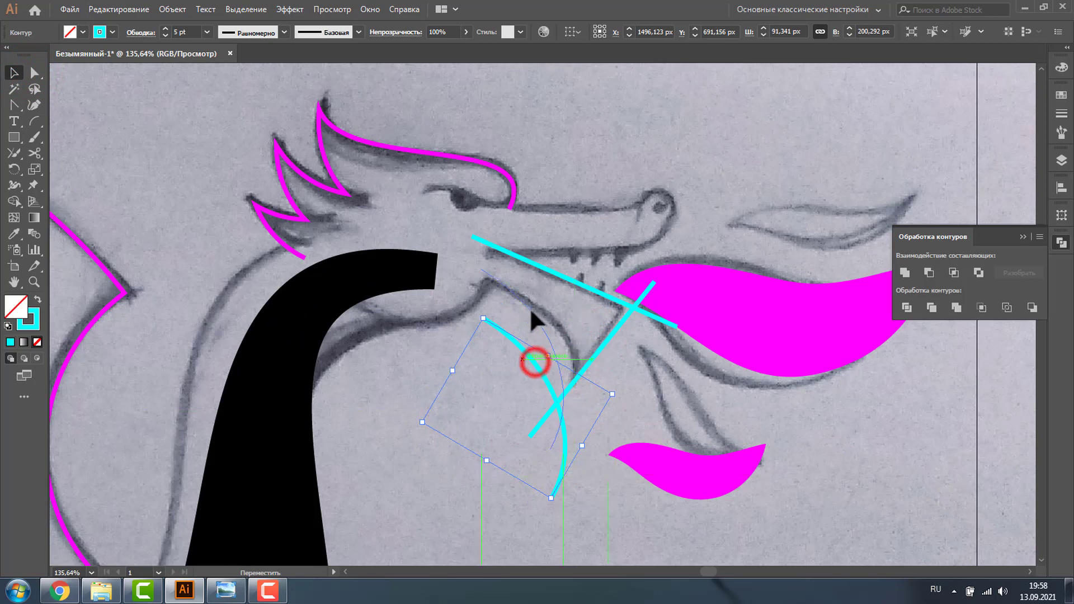
click(34, 71)
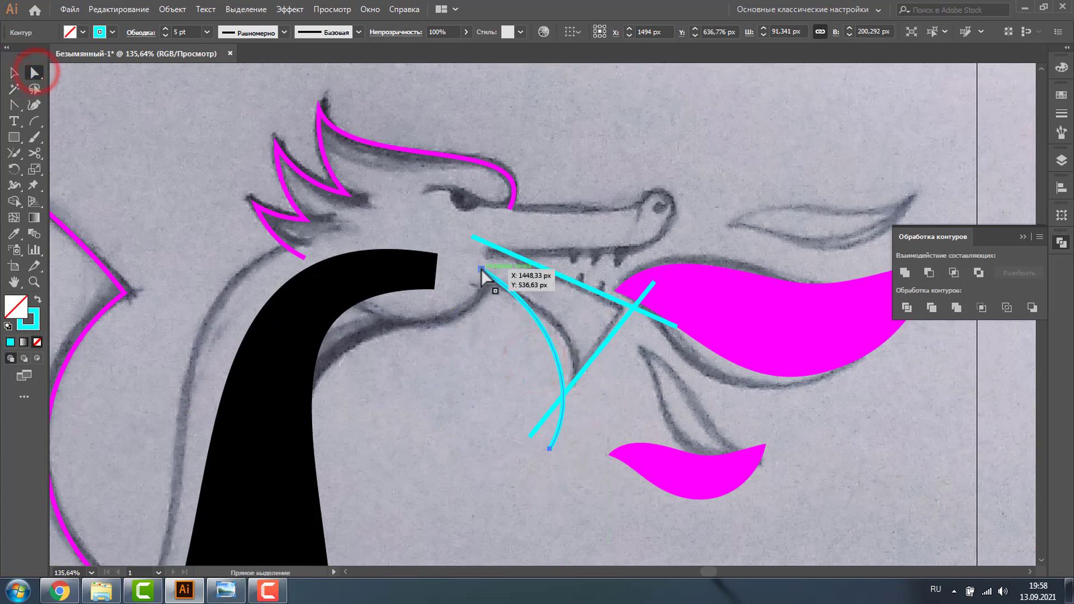
drag(481, 269, 469, 270)
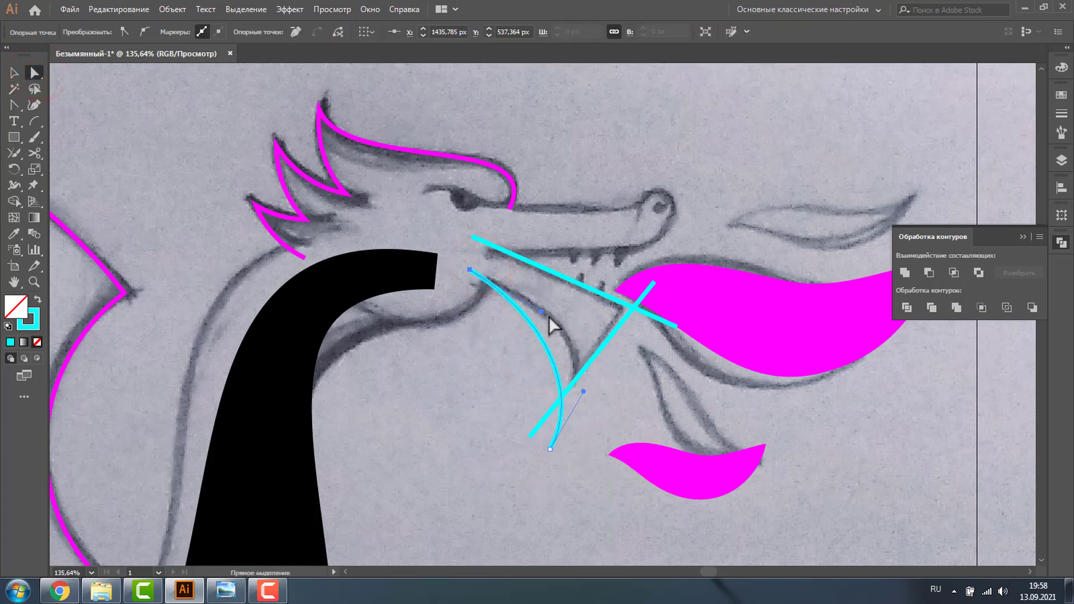
drag(541, 311, 592, 306)
click(14, 72)
click(440, 453)
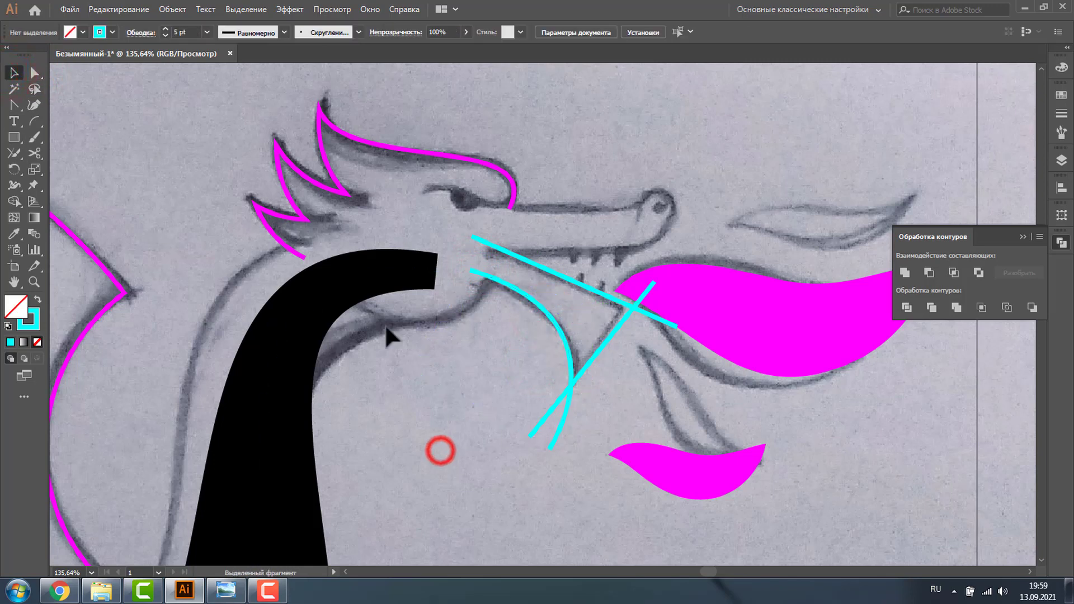
Trim both line crossings into sharp corners and close the jaw outline with Ctrl+J.
click(14, 152)
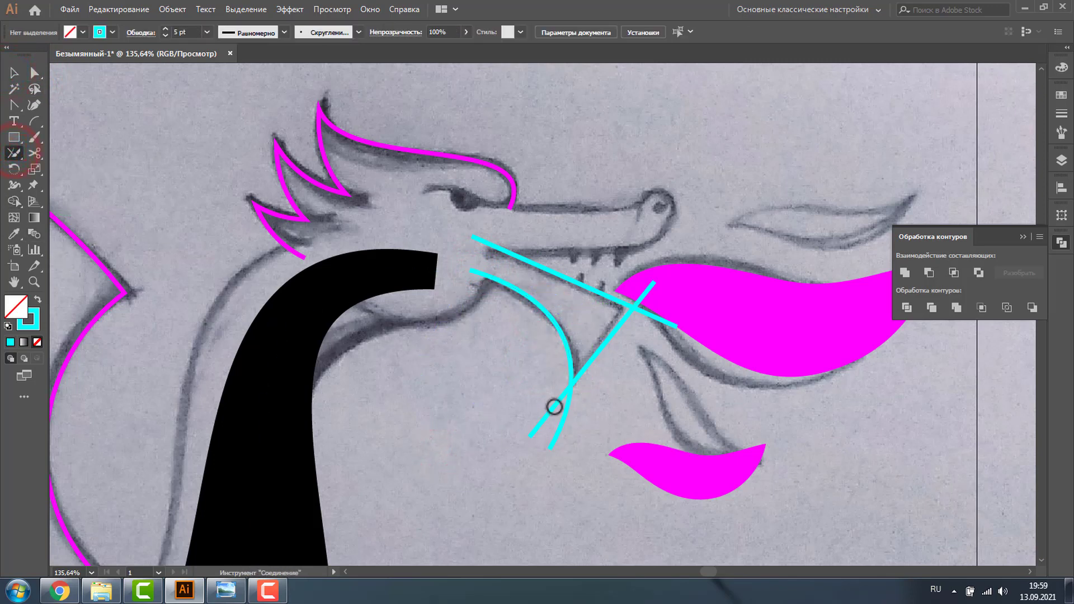
drag(508, 384, 617, 439)
drag(642, 282, 664, 332)
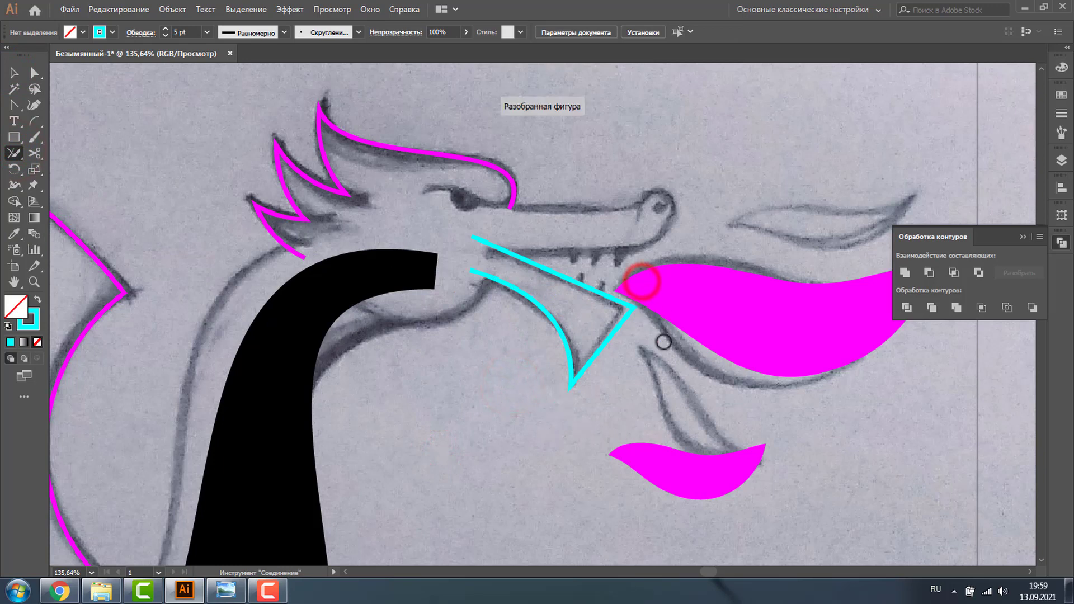
key(v)
click(469, 240)
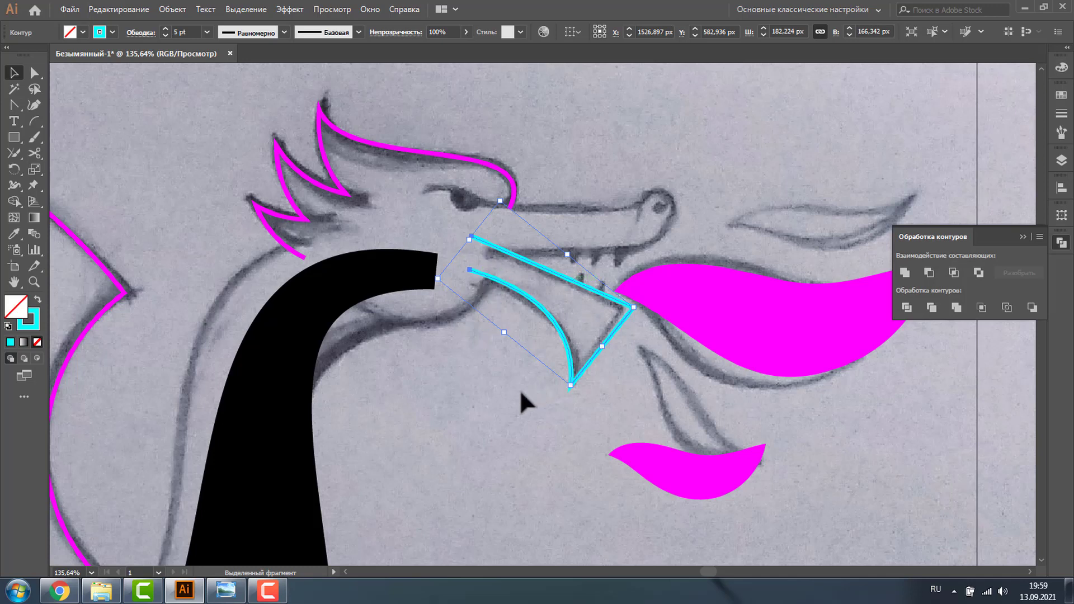
key(ctrl+j)
Draw an arc along the upper snout, shaping it from the mouth corner up into the nostril curl.
click(33, 281)
drag(387, 149, 774, 343)
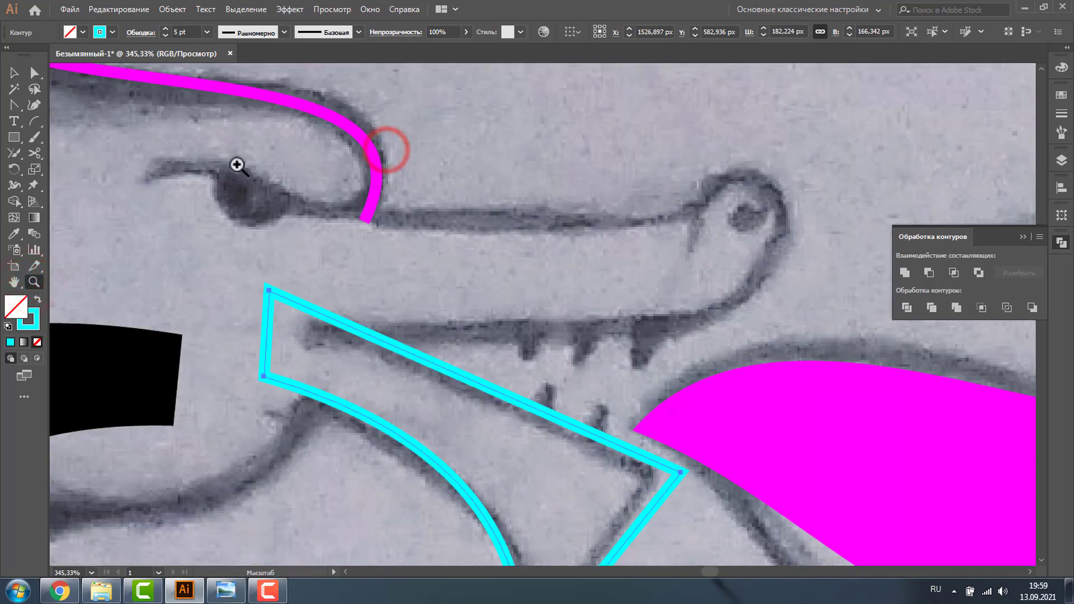
drag(374, 233, 645, 330)
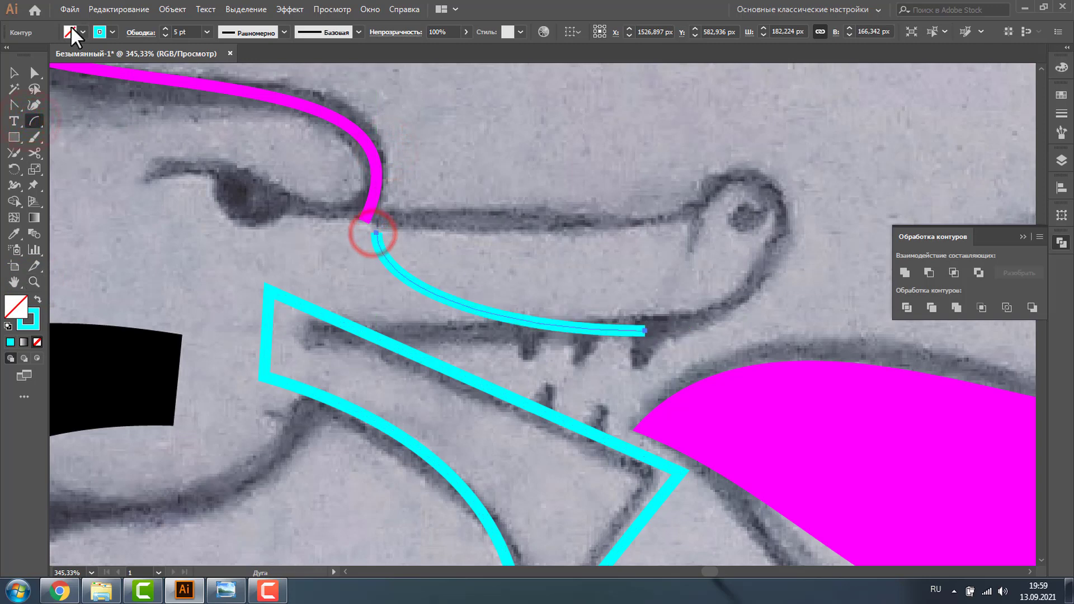
click(32, 68)
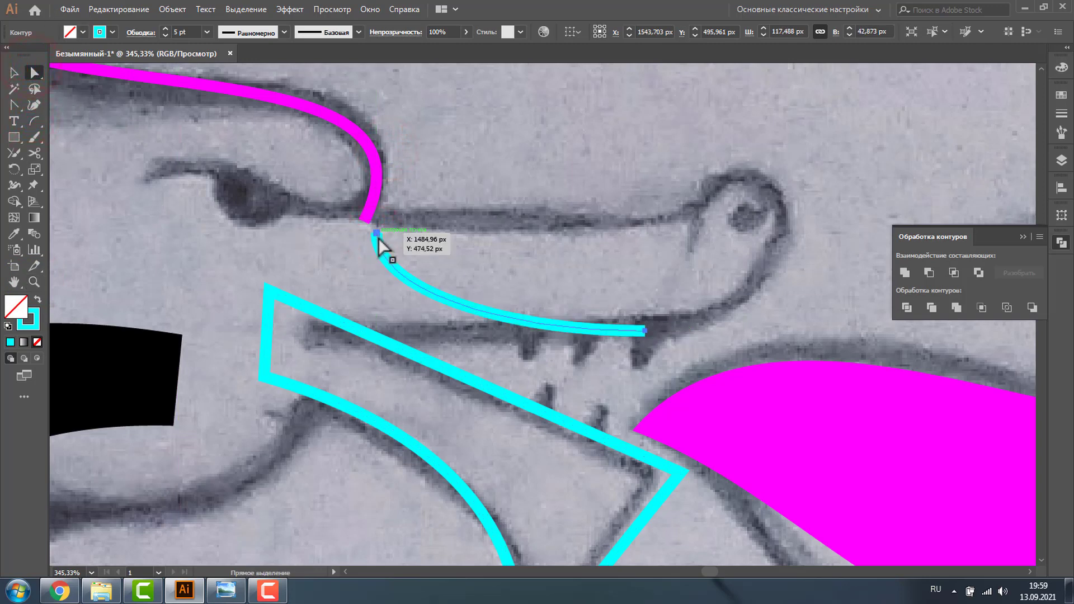
drag(375, 233, 238, 258)
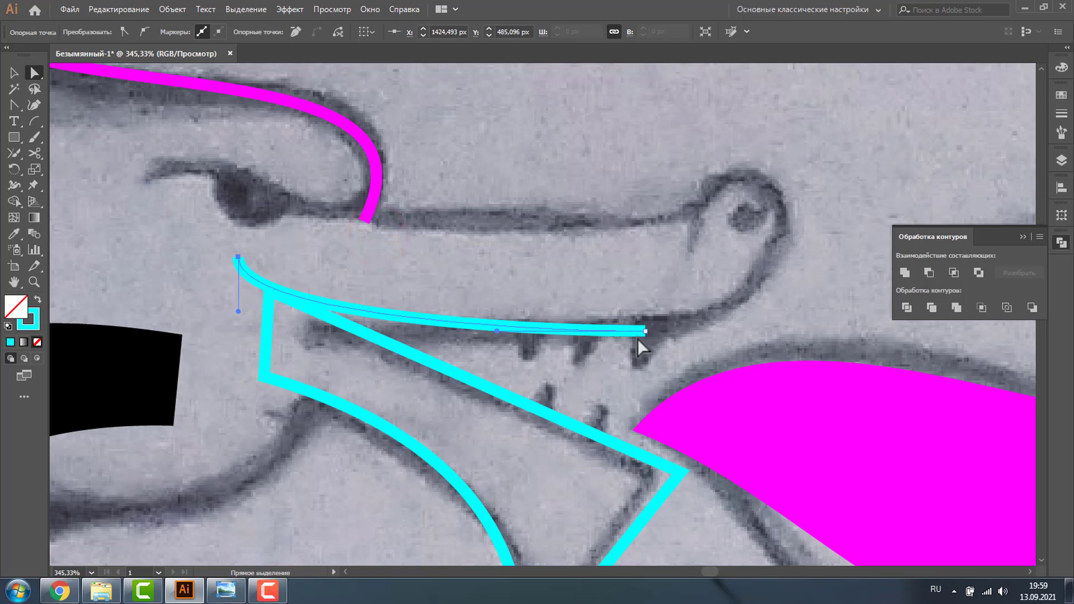
drag(646, 331, 746, 223)
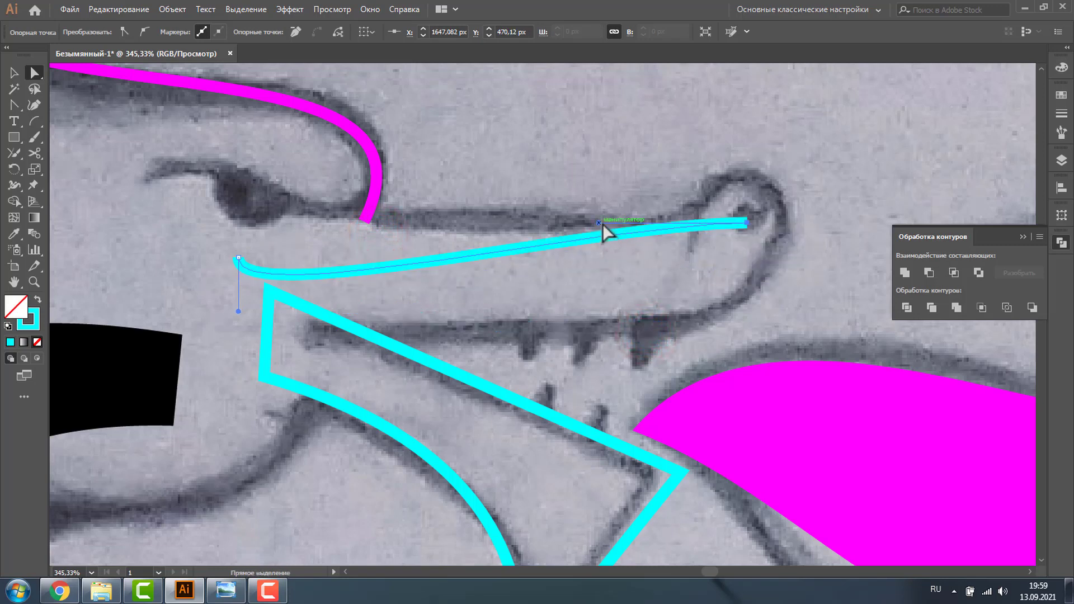
drag(602, 223, 718, 313)
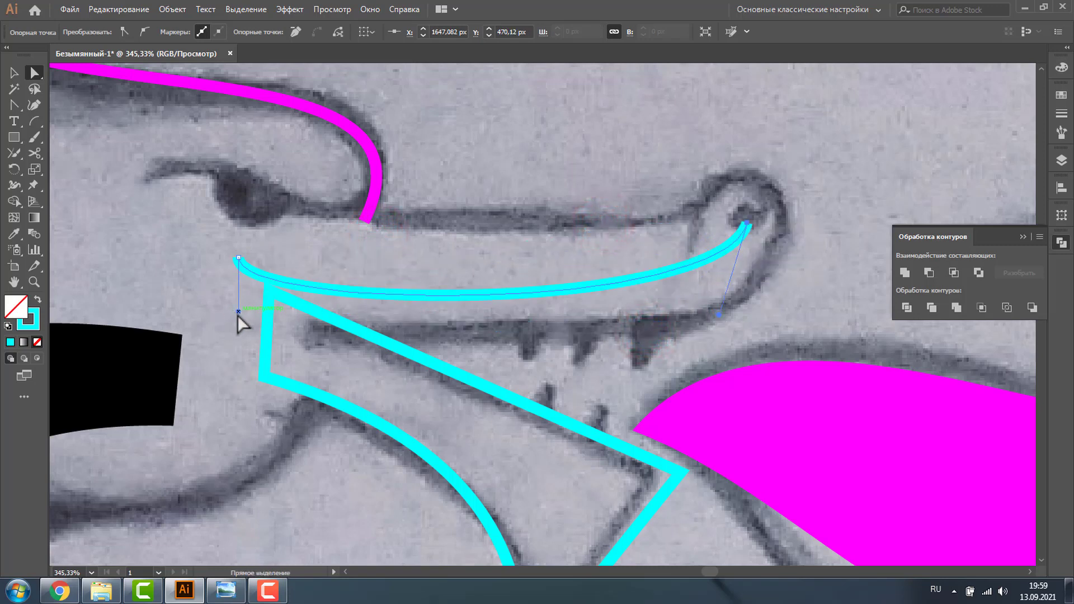
drag(238, 311, 589, 286)
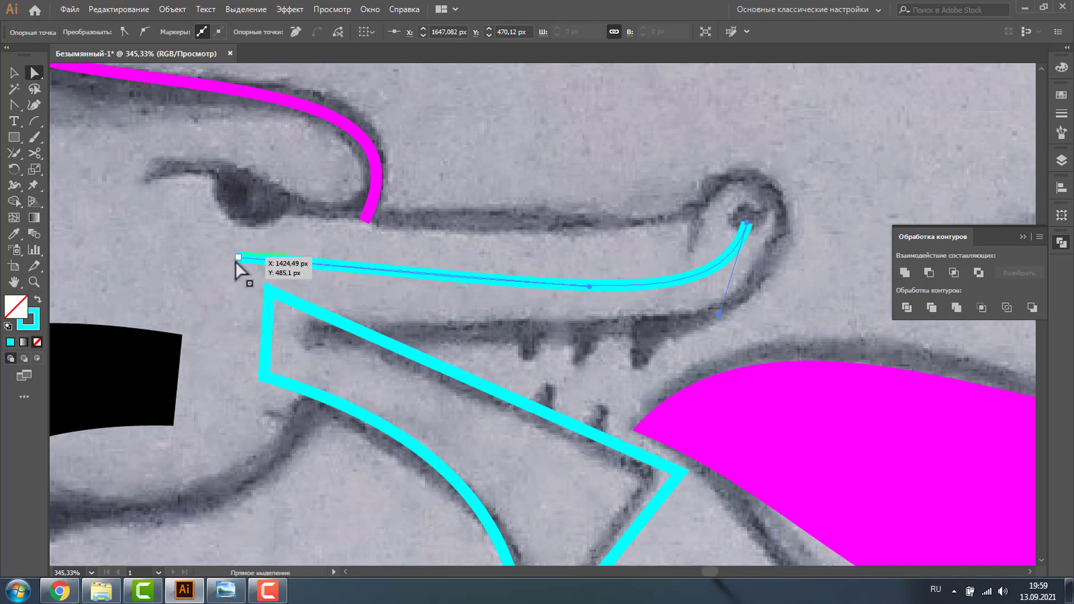
mouse_move(239, 258)
mouse_down()
mouse_move(232, 276)
mouse_move(231, 266)
mouse_up()
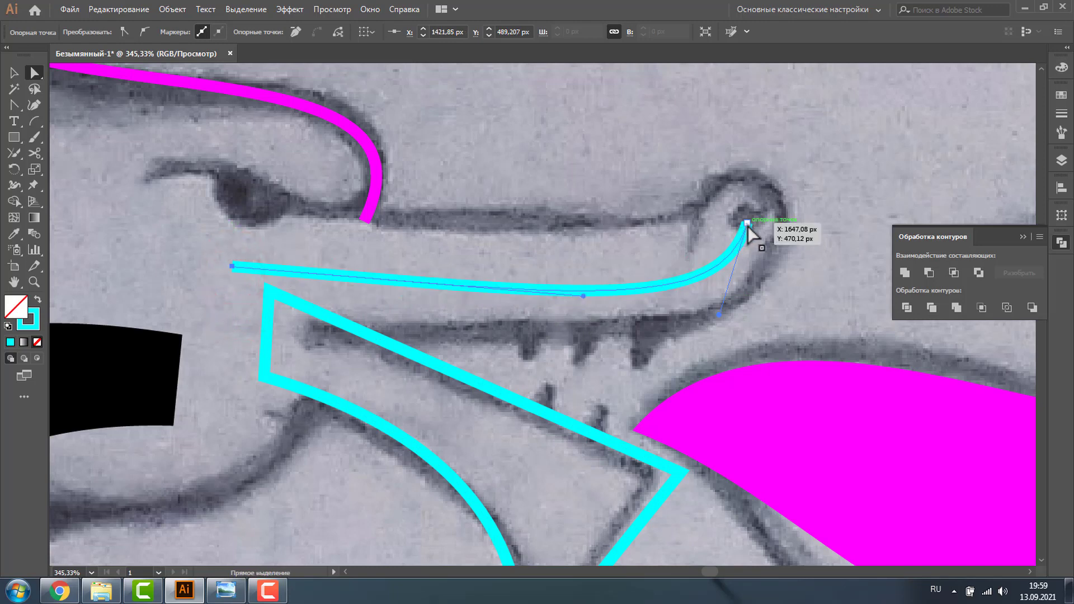
drag(748, 224, 748, 197)
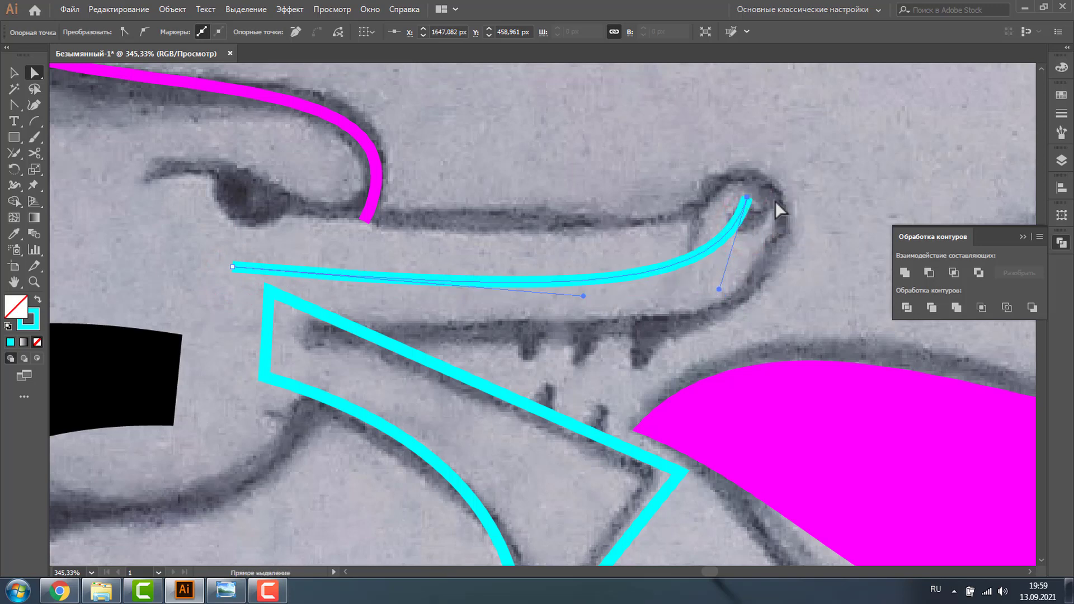
click(14, 72)
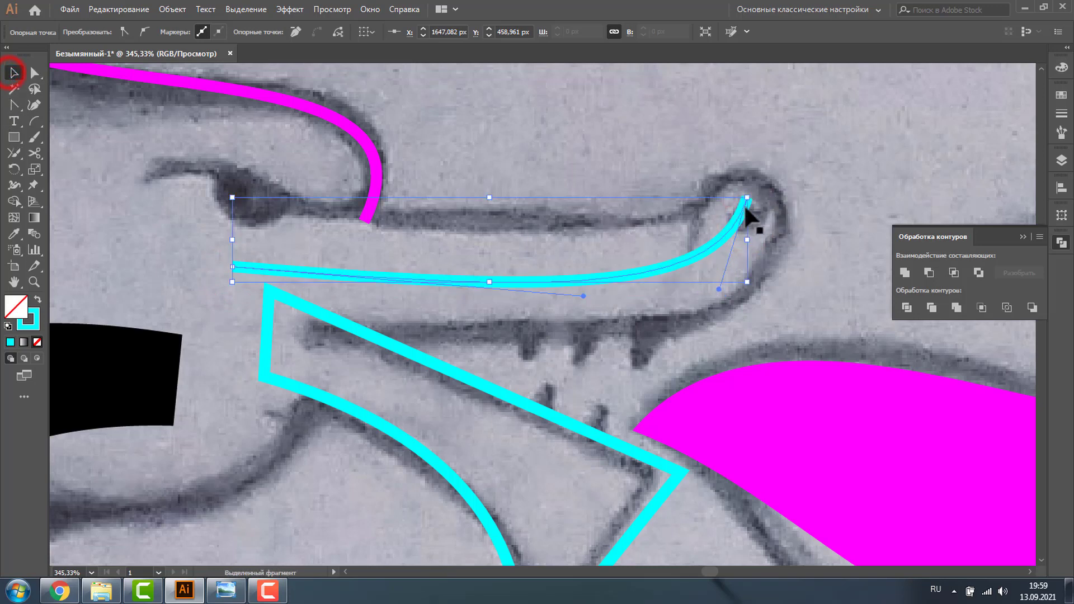
Give the snout curve round caps and a 50 pt stroke, then expand it into a filled shape.
click(1056, 115)
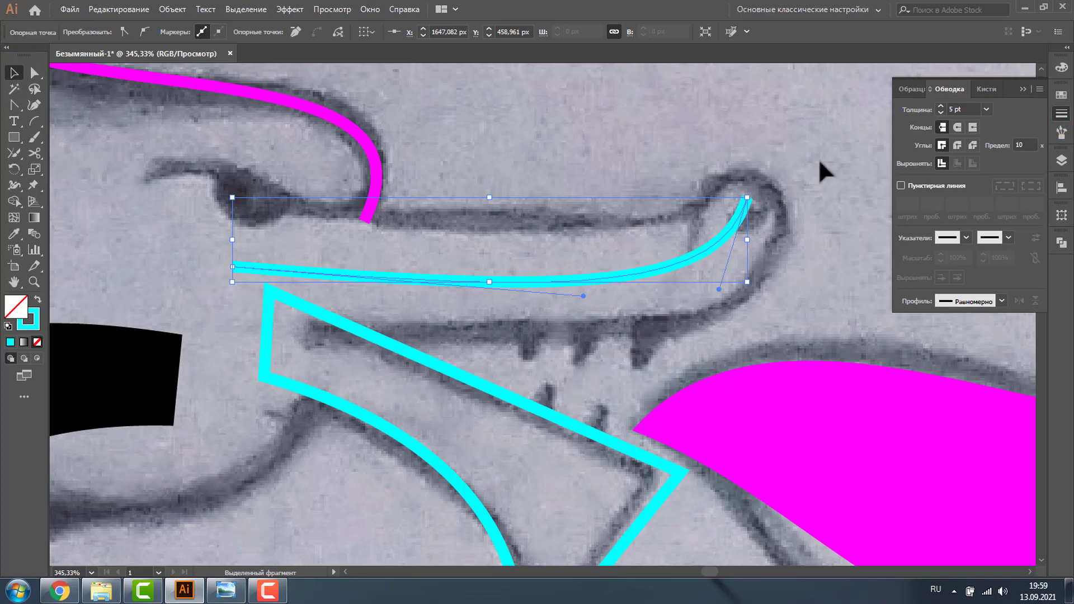
click(955, 126)
click(941, 105)
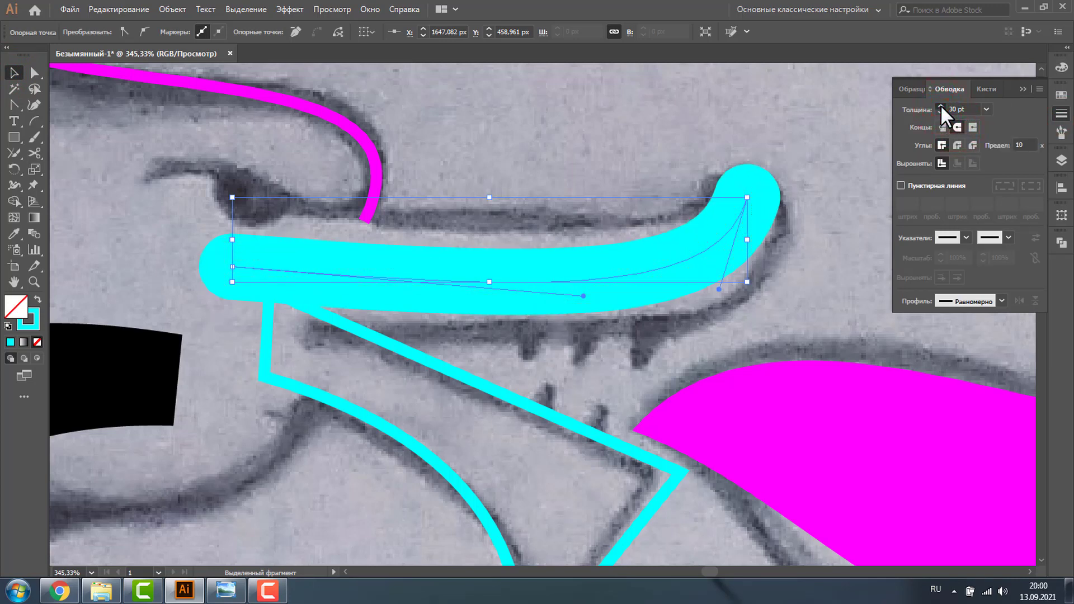
click(941, 106)
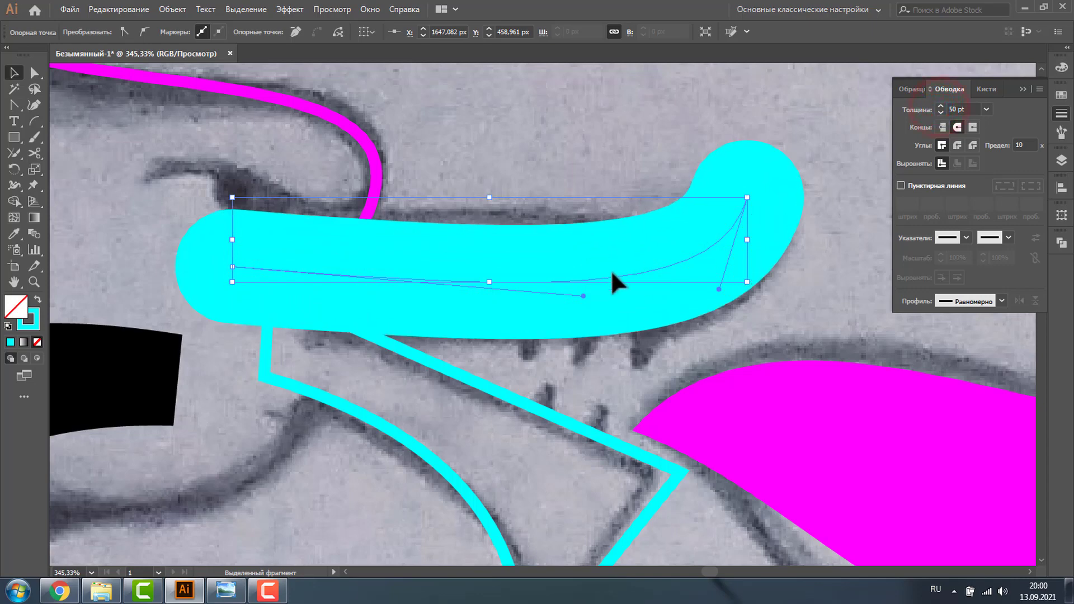
click(179, 13)
click(194, 149)
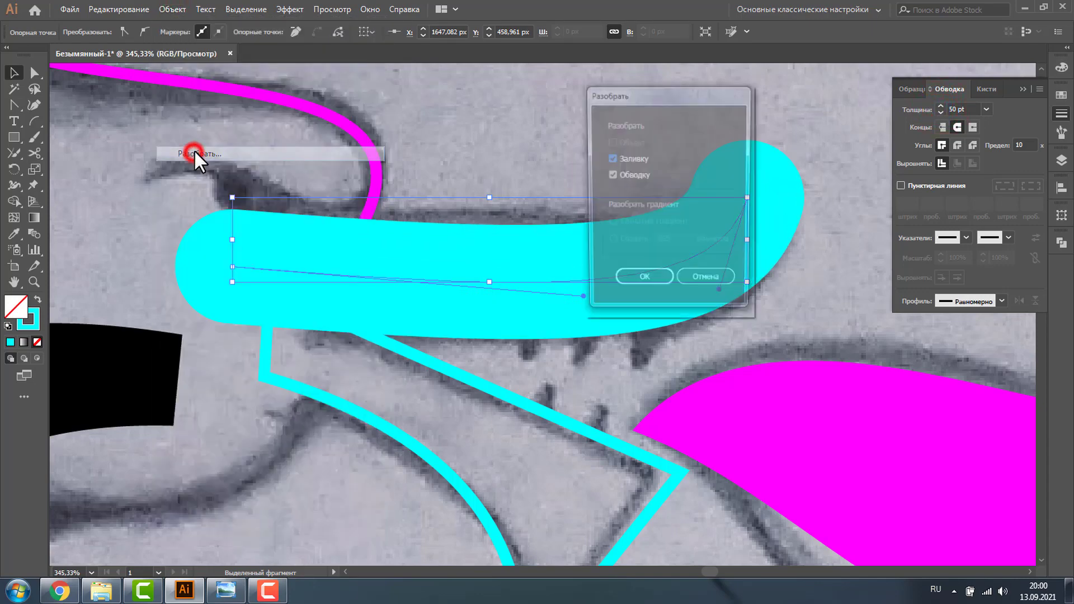
click(629, 159)
click(646, 283)
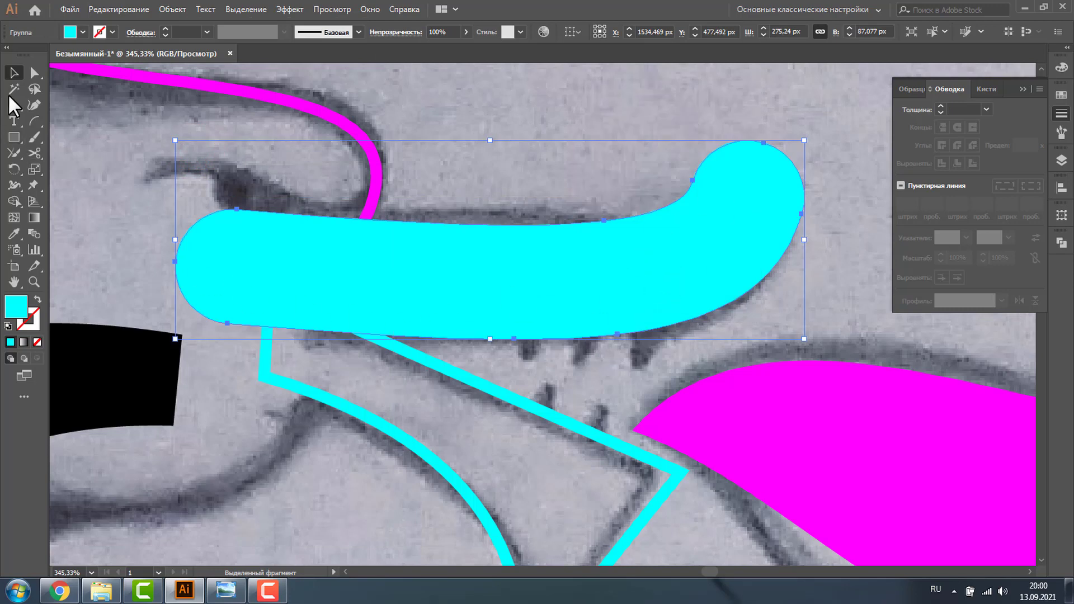
Unite the snout shape with the zigzag jaw outline, then zoom out to the whole head.
shift+click(465, 378)
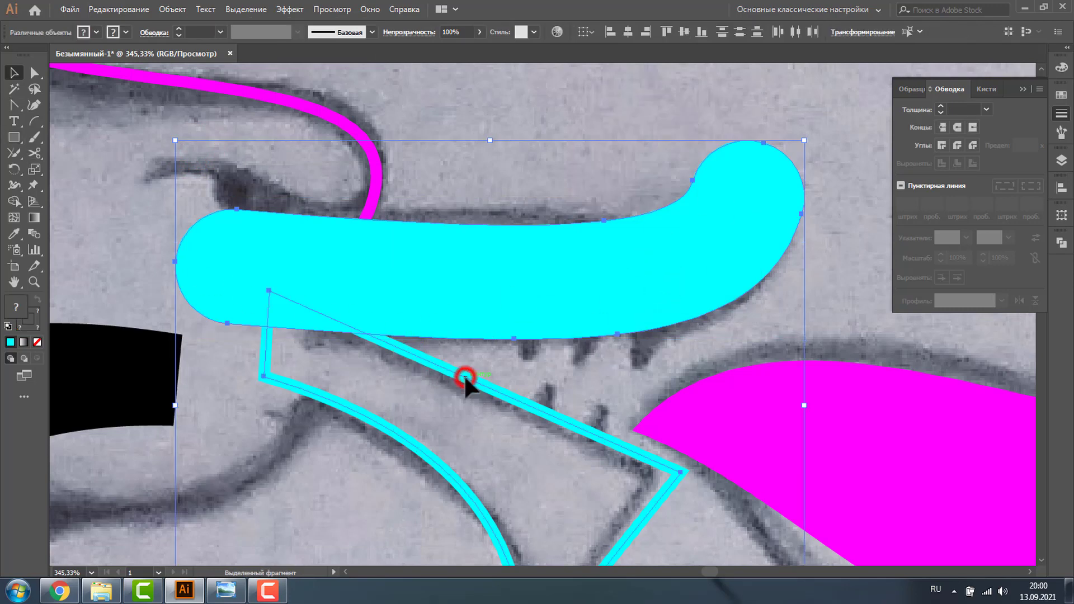
click(1062, 244)
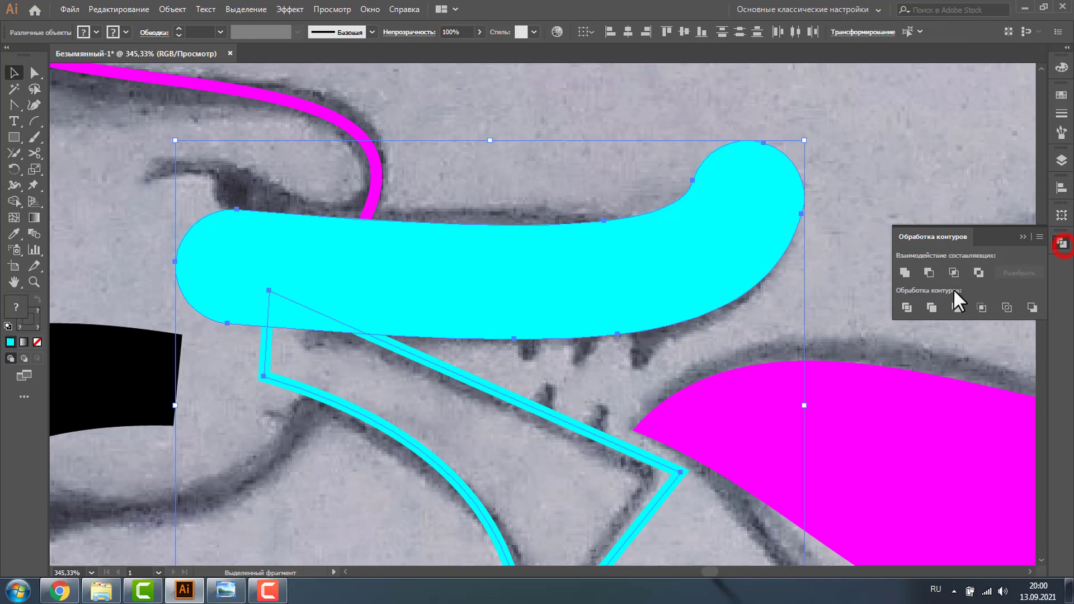
click(904, 273)
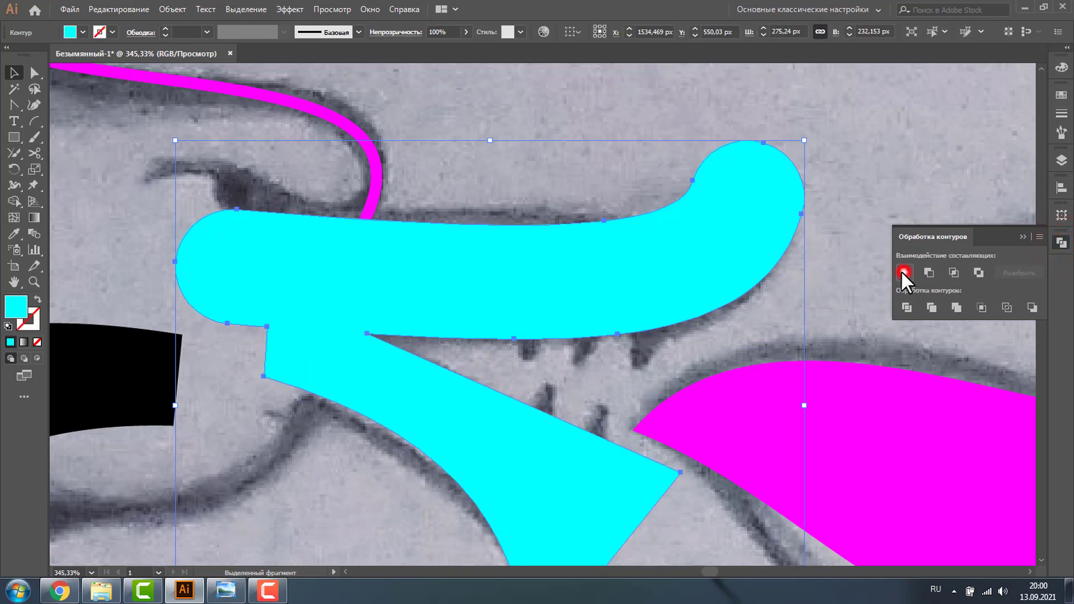
click(33, 281)
alt+click(421, 345)
alt+click(472, 340)
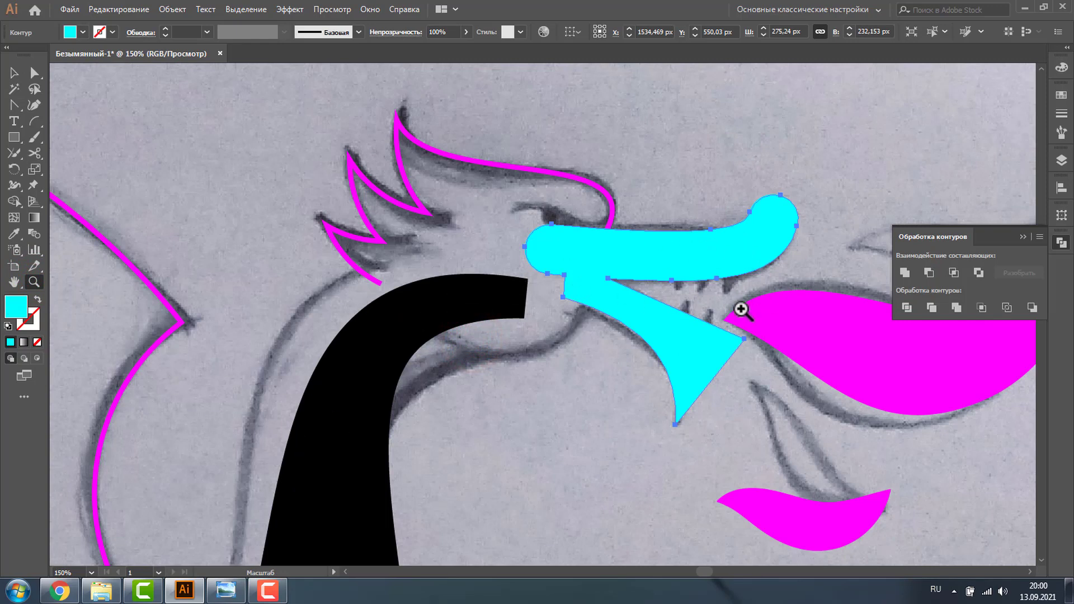
Widen the black body stroke around the neck with the Width tool.
click(14, 72)
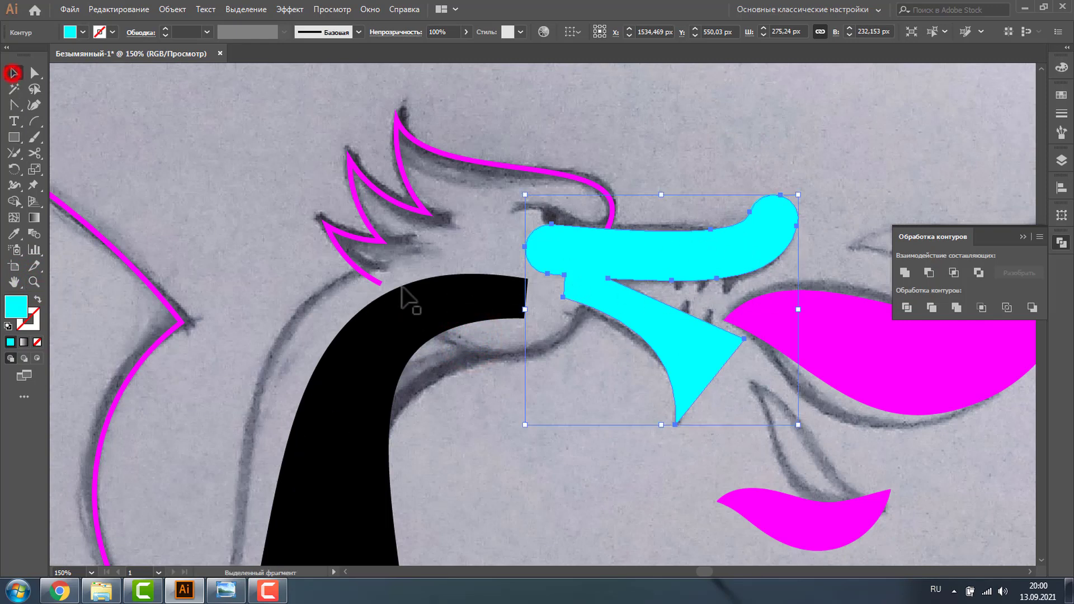
click(414, 315)
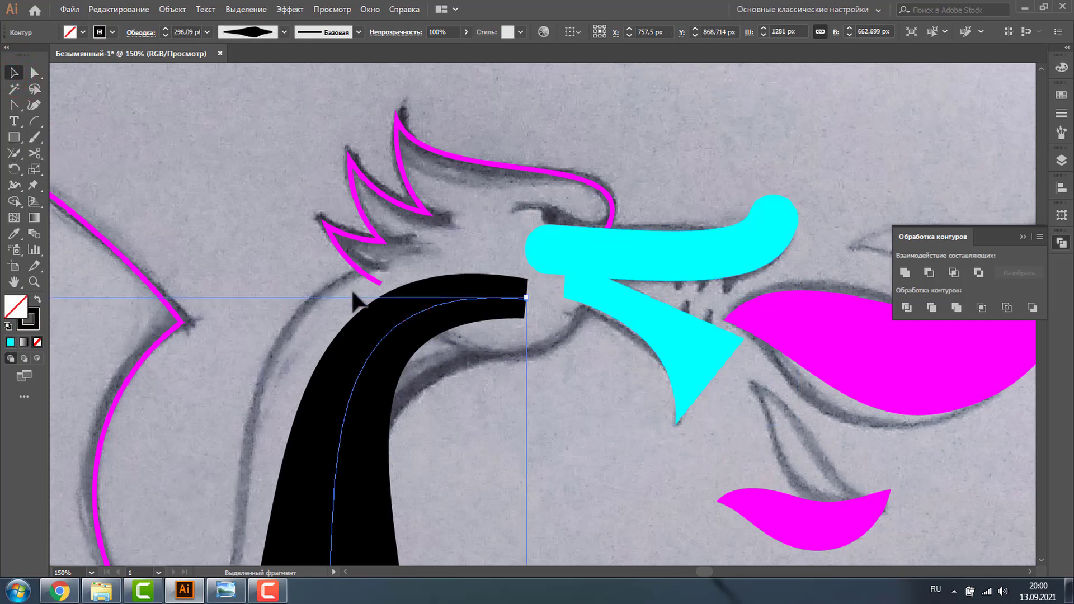
click(11, 183)
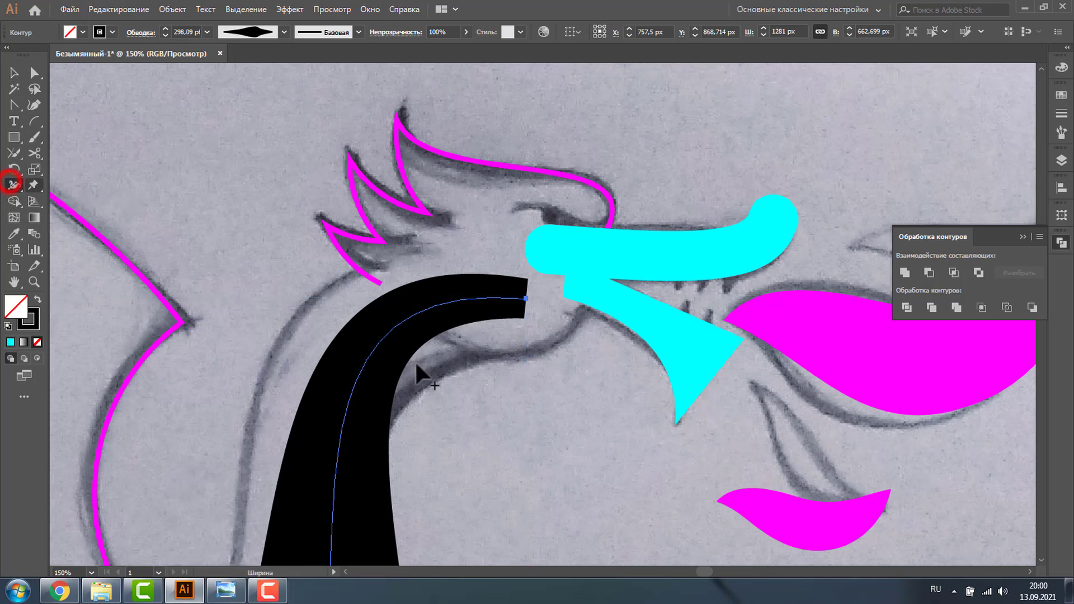
drag(374, 345, 412, 381)
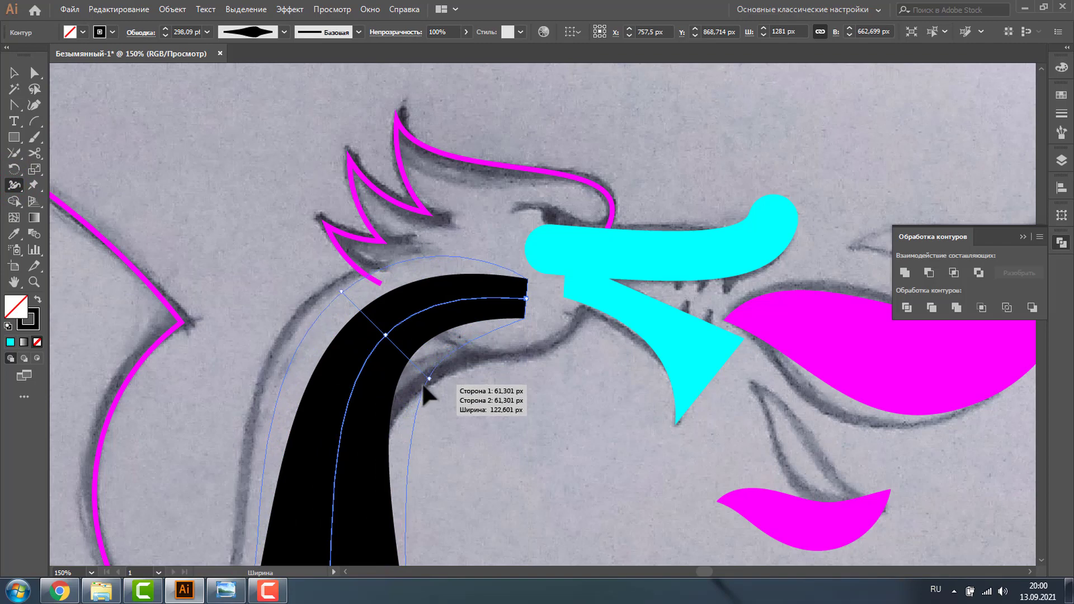
drag(415, 381, 424, 385)
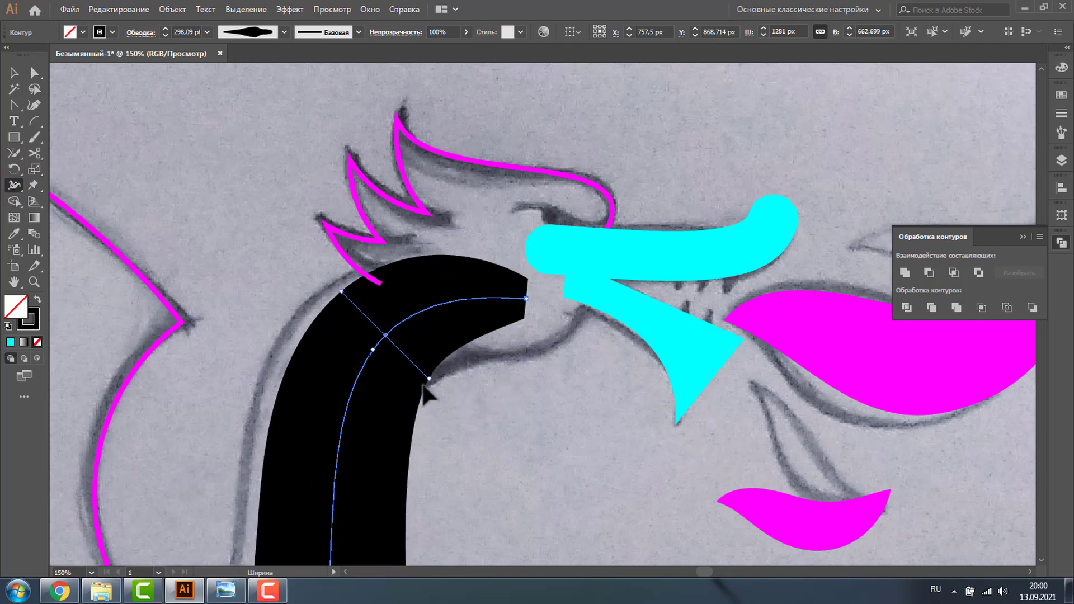
Widen the black stroke further at the top of the neck, under the head.
click(34, 282)
alt+click(526, 404)
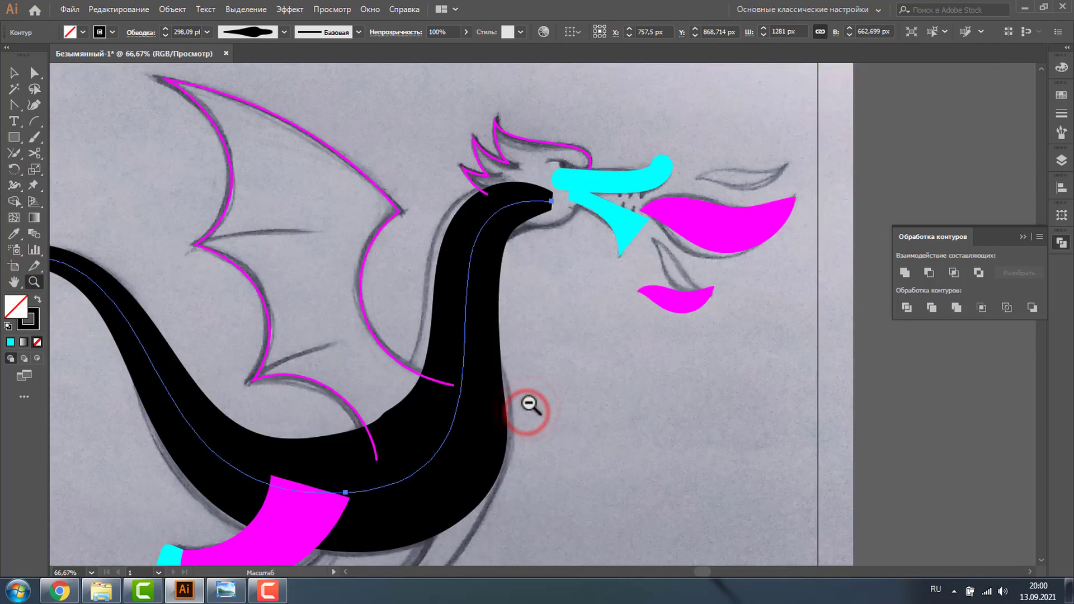
alt+click(529, 404)
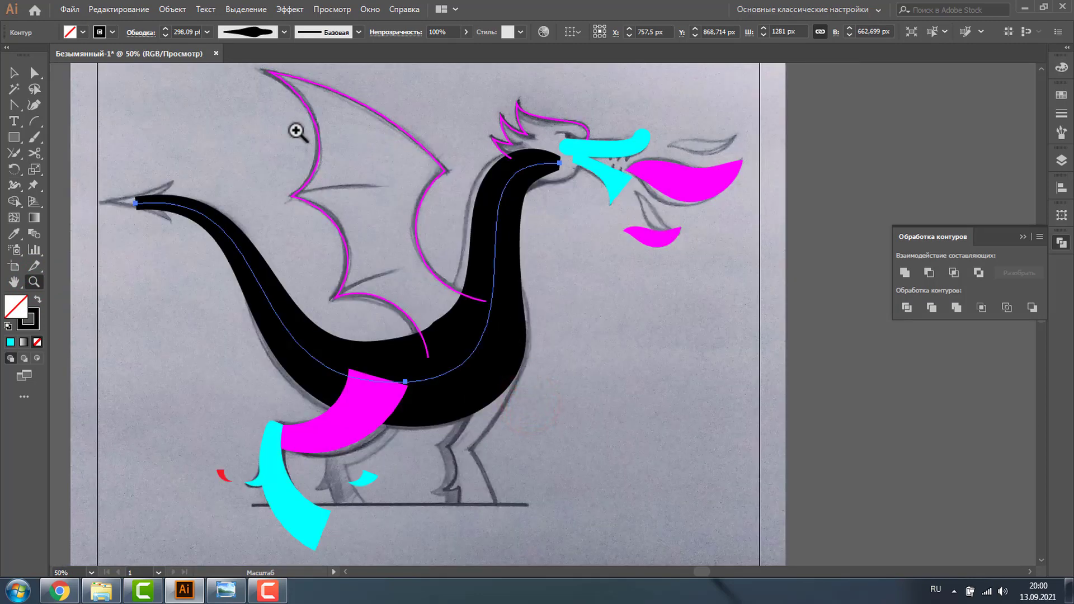
drag(314, 137, 643, 443)
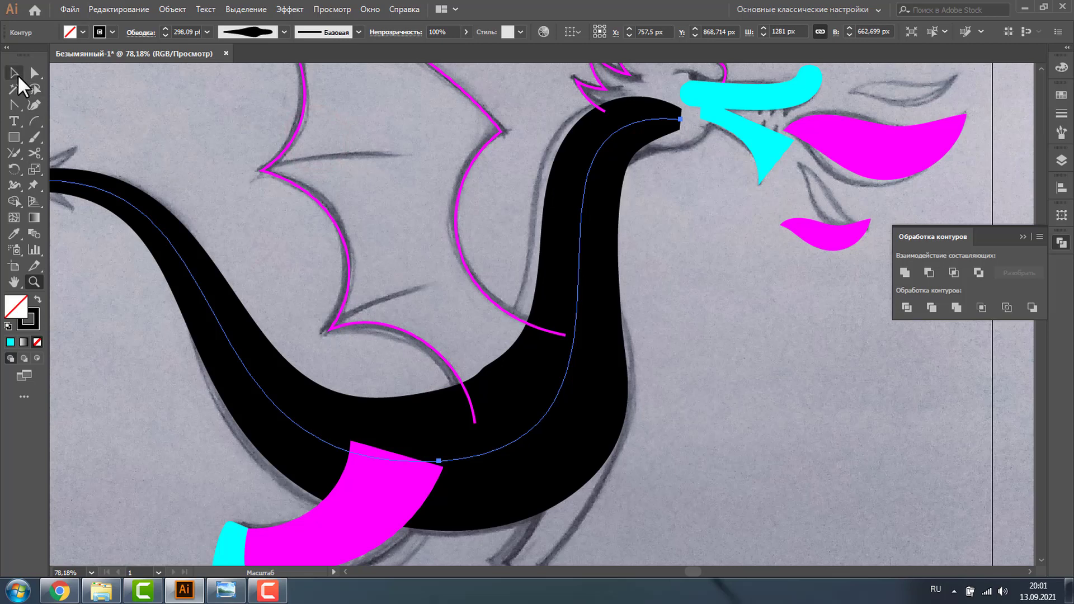
click(14, 72)
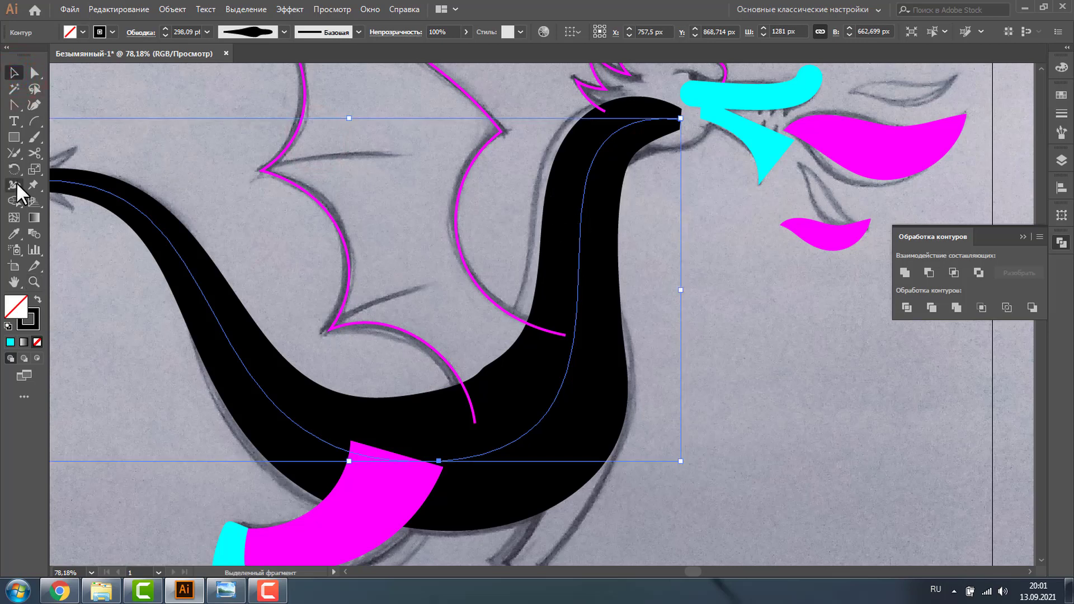
click(14, 184)
drag(576, 330, 581, 269)
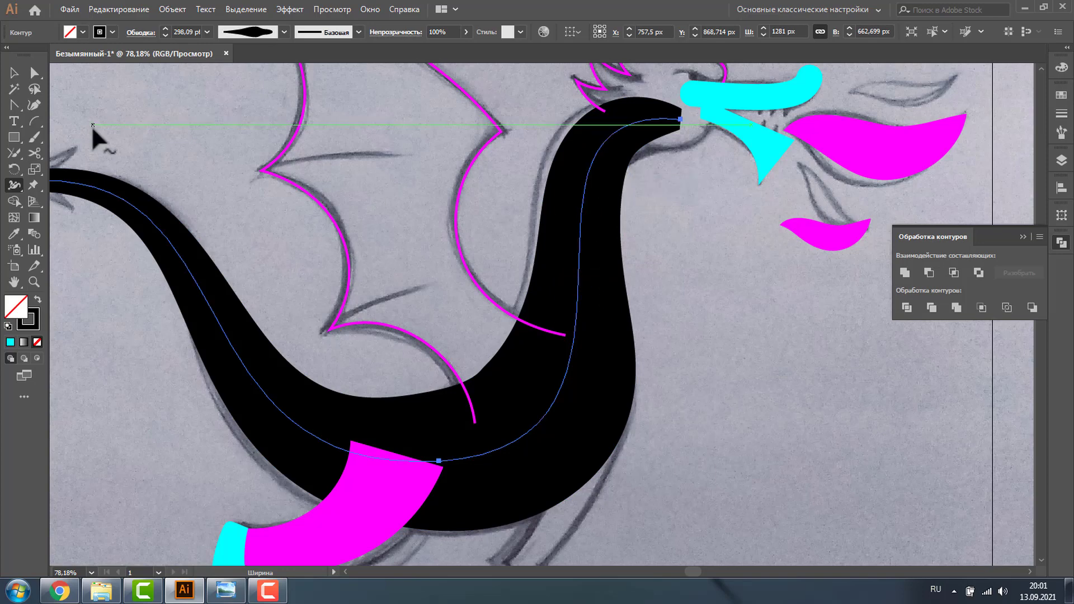
Expand the black body stroke into a filled outline and simplify its anchor points.
click(173, 8)
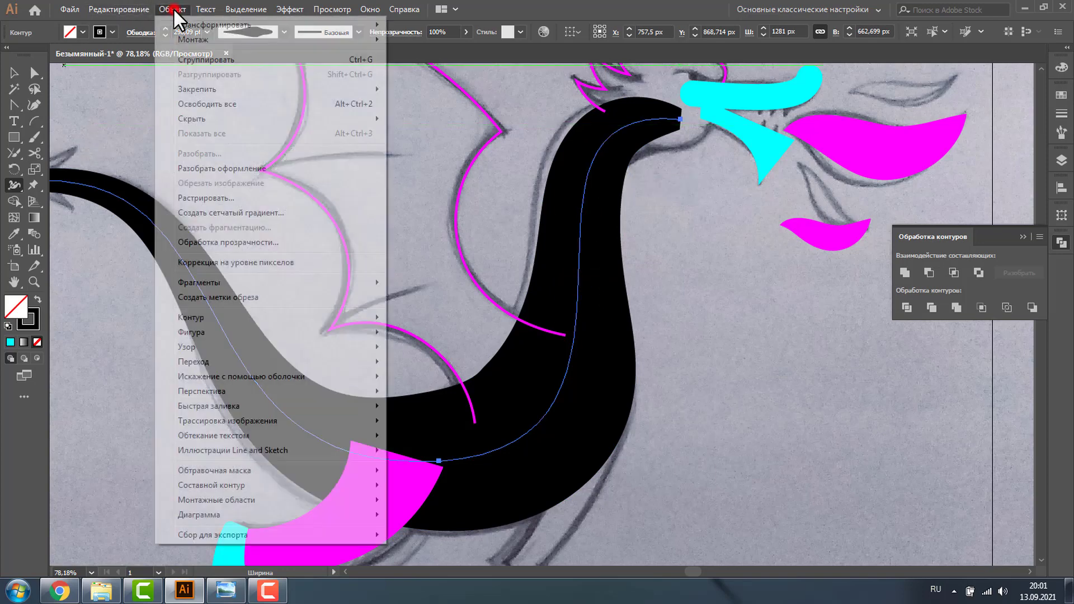
click(196, 169)
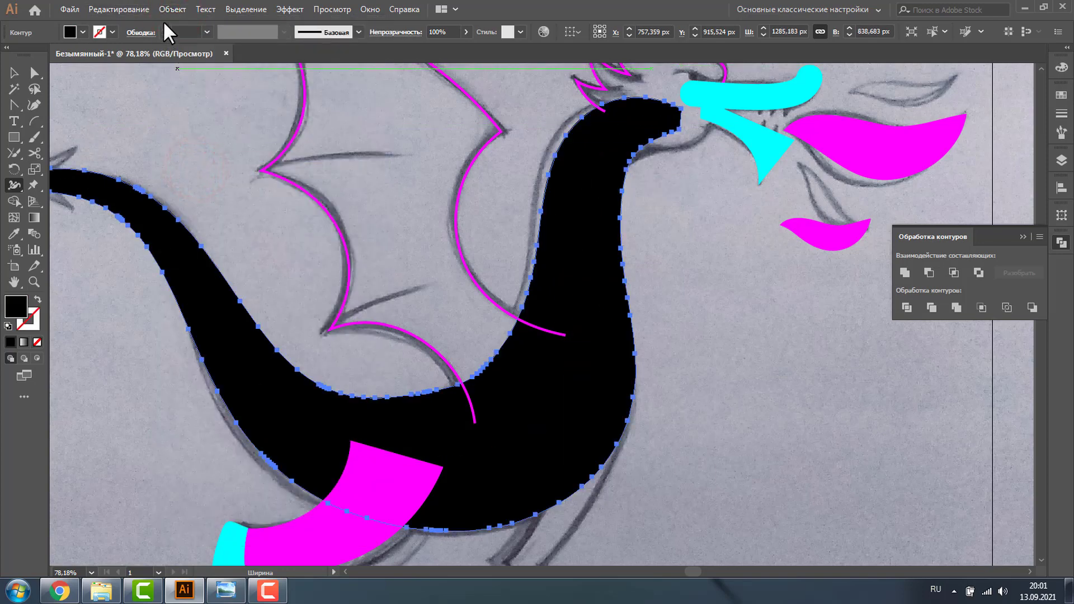
click(172, 9)
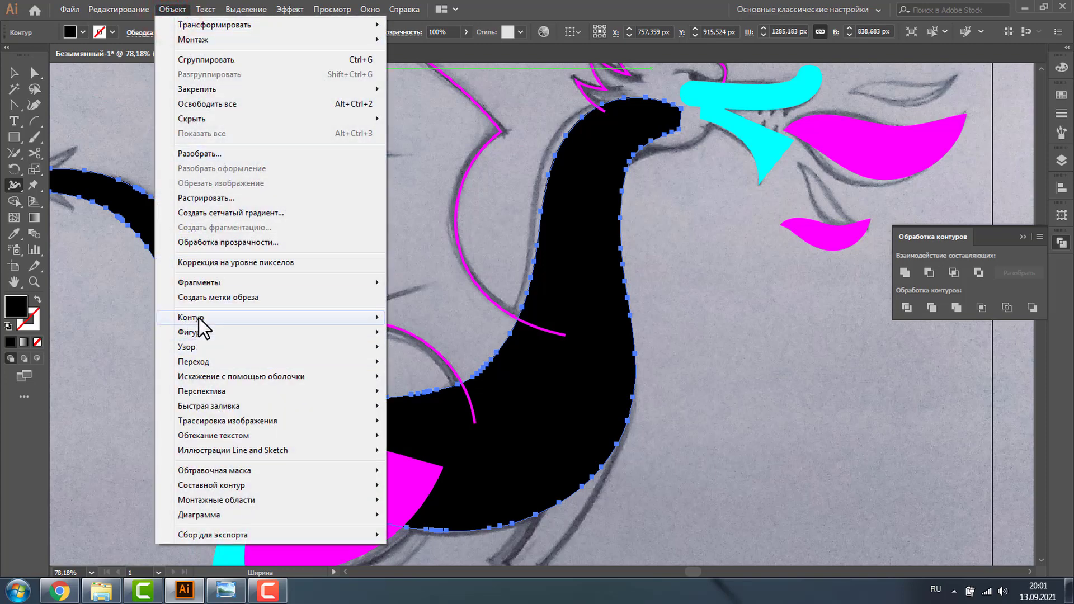
mouse_move(192, 317)
click(418, 402)
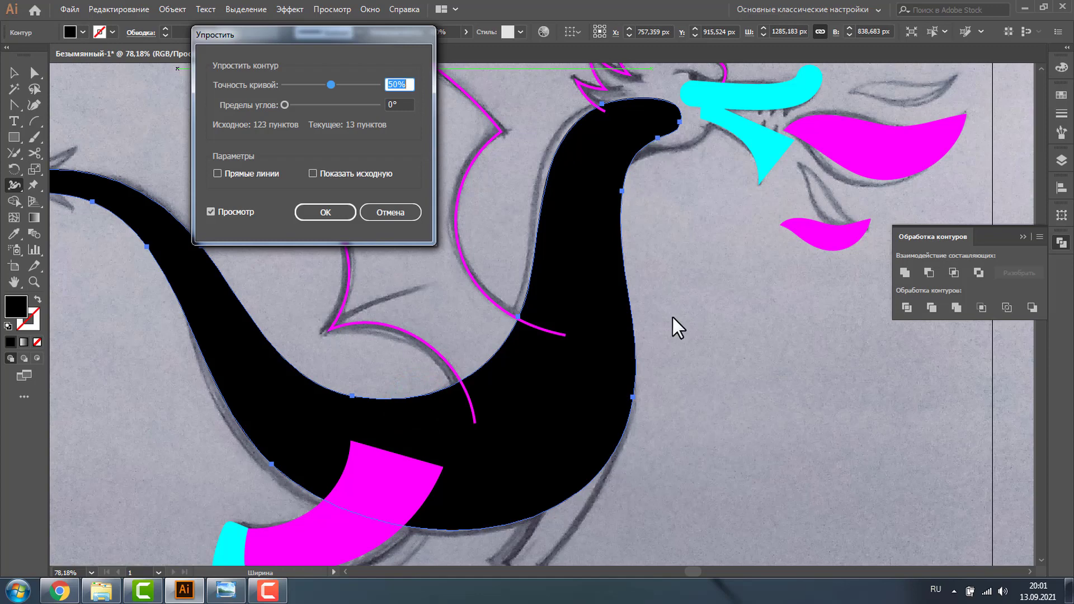
click(320, 211)
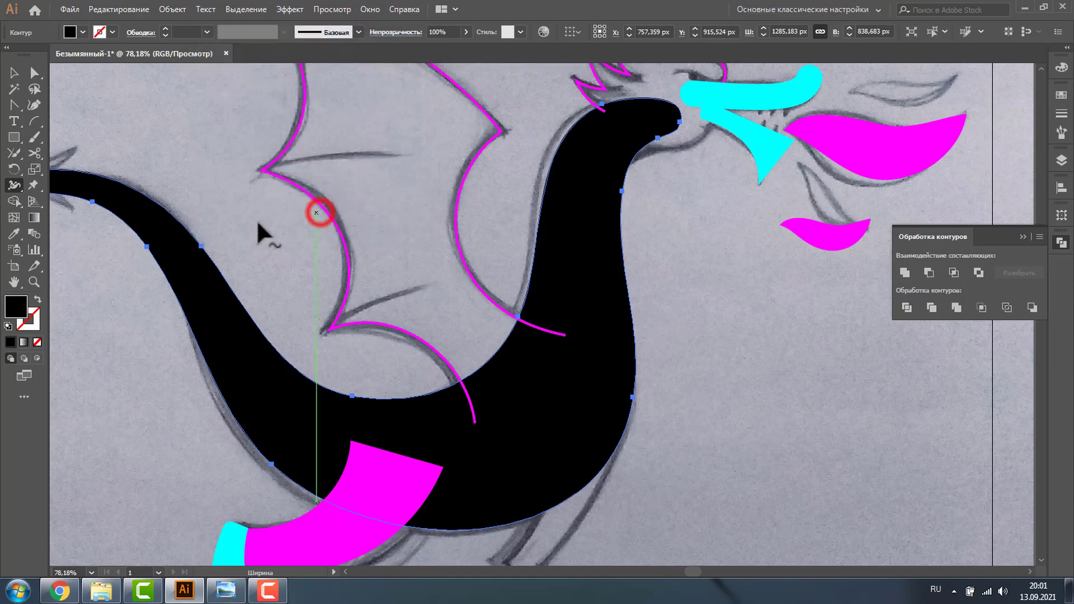
Reshape the outline's head and belly anchors, then zoom out to the whole dragon.
click(32, 74)
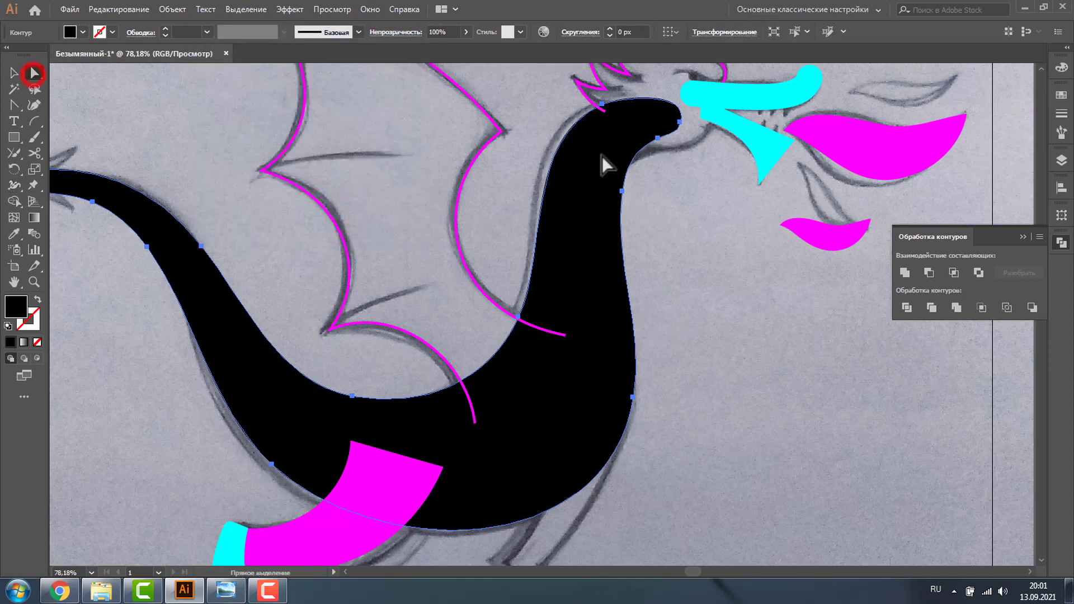
click(602, 104)
drag(603, 105, 591, 102)
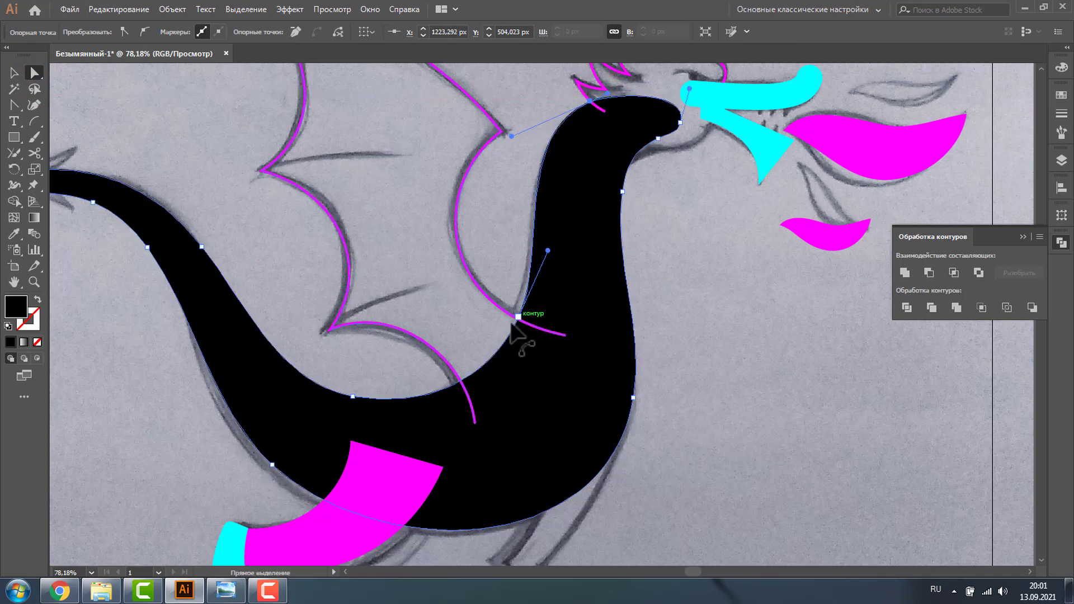
drag(272, 465, 269, 470)
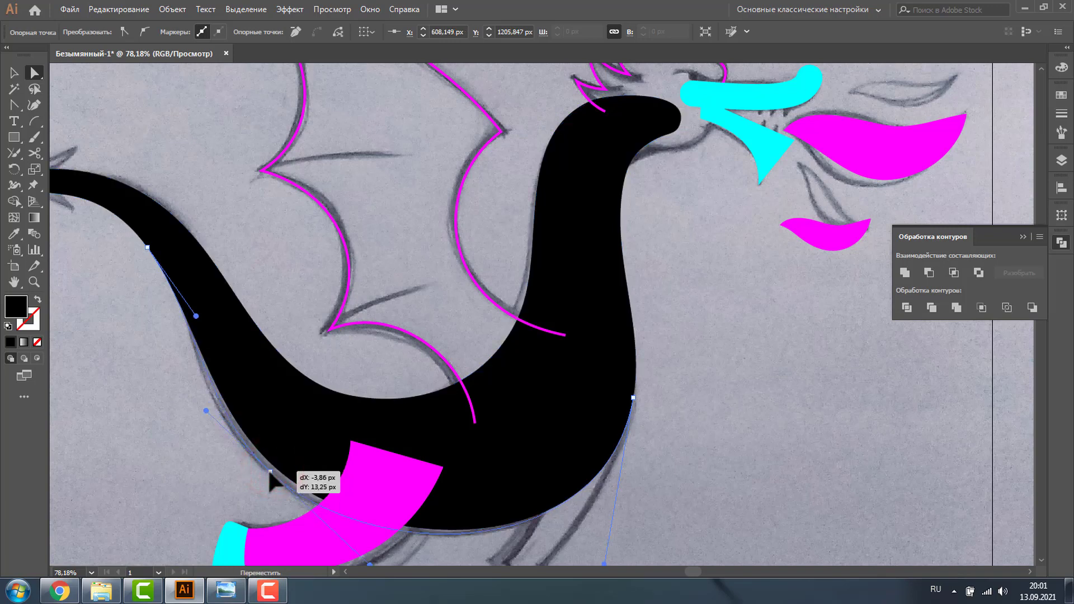
drag(270, 472, 269, 472)
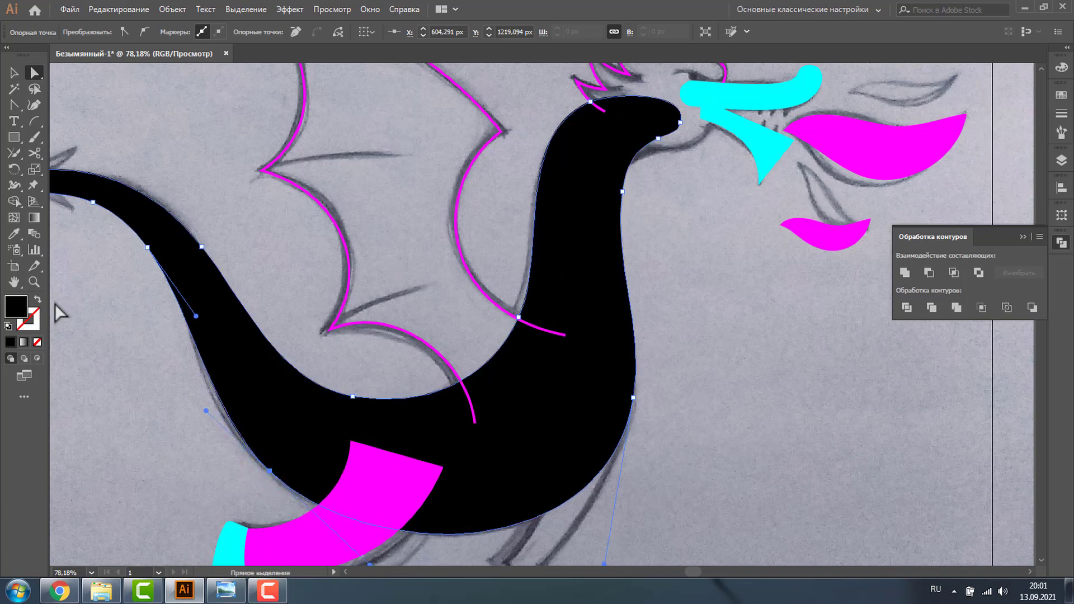
click(34, 281)
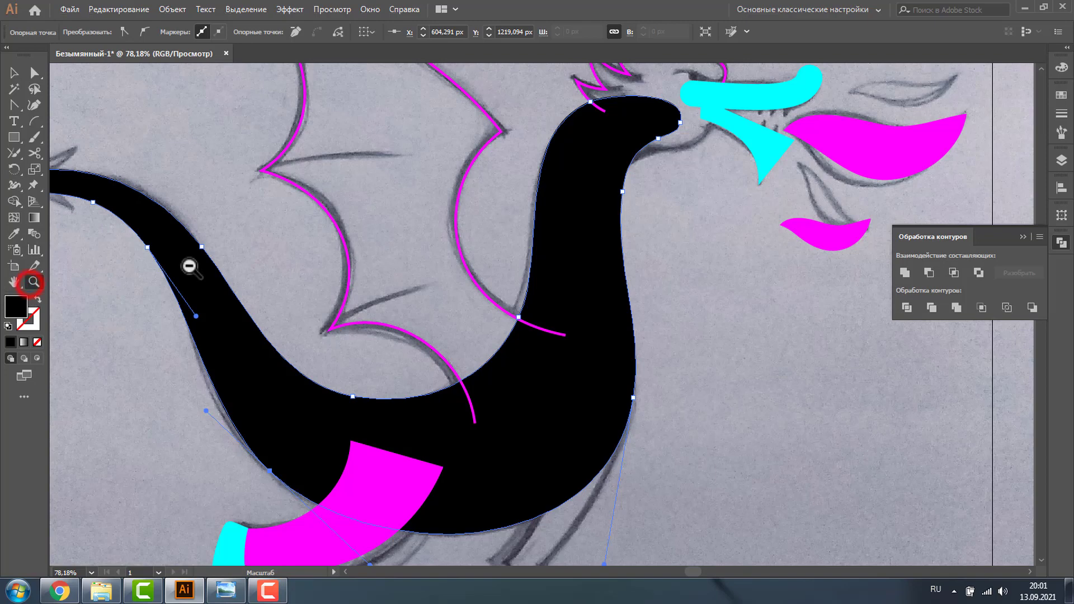
alt+click(190, 266)
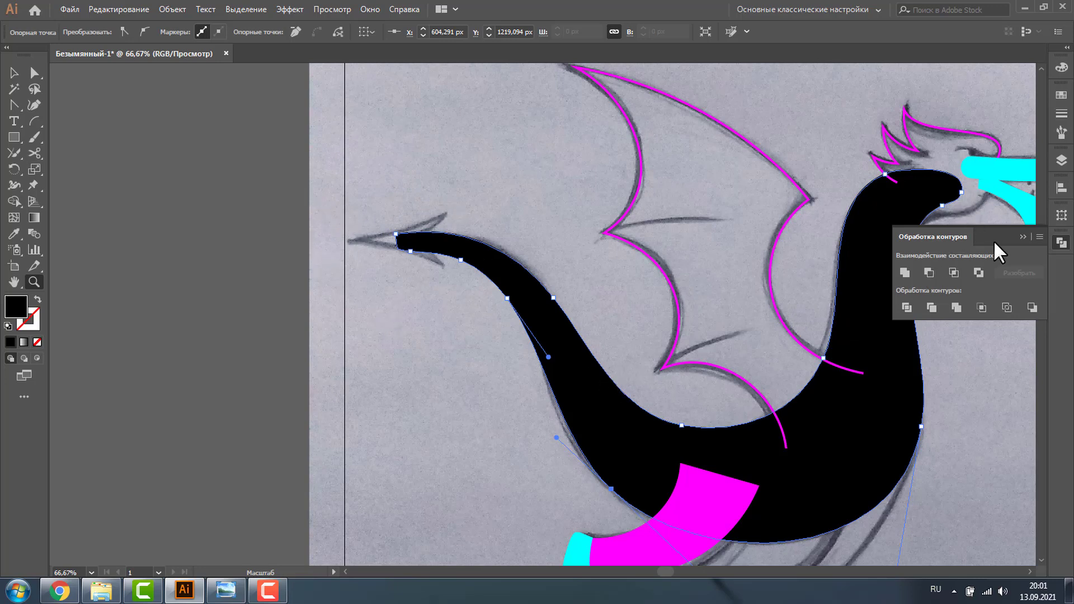
click(1022, 237)
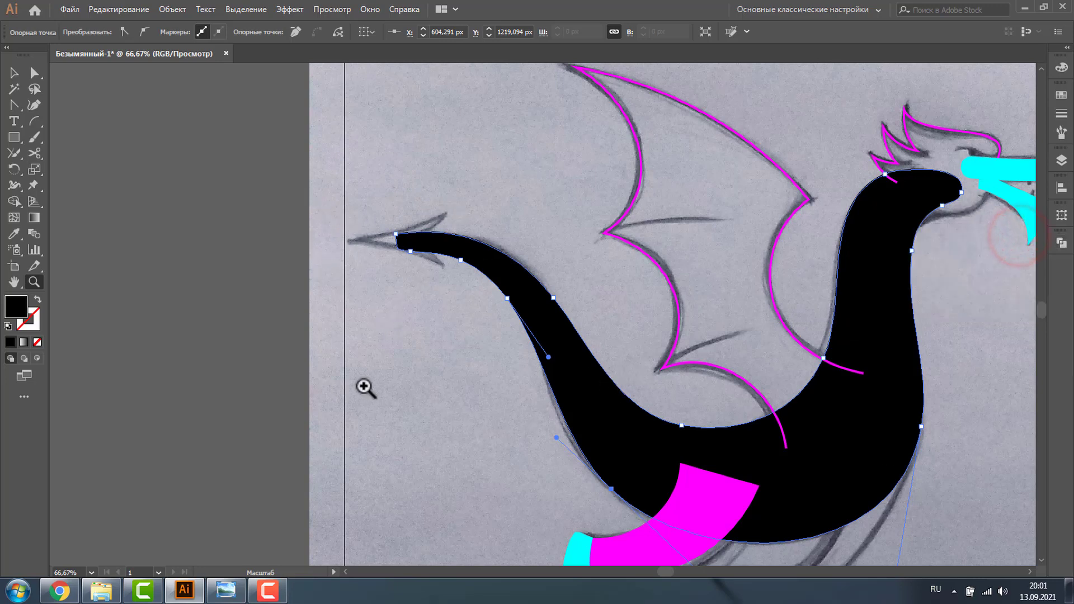
key(ctrl+minus)
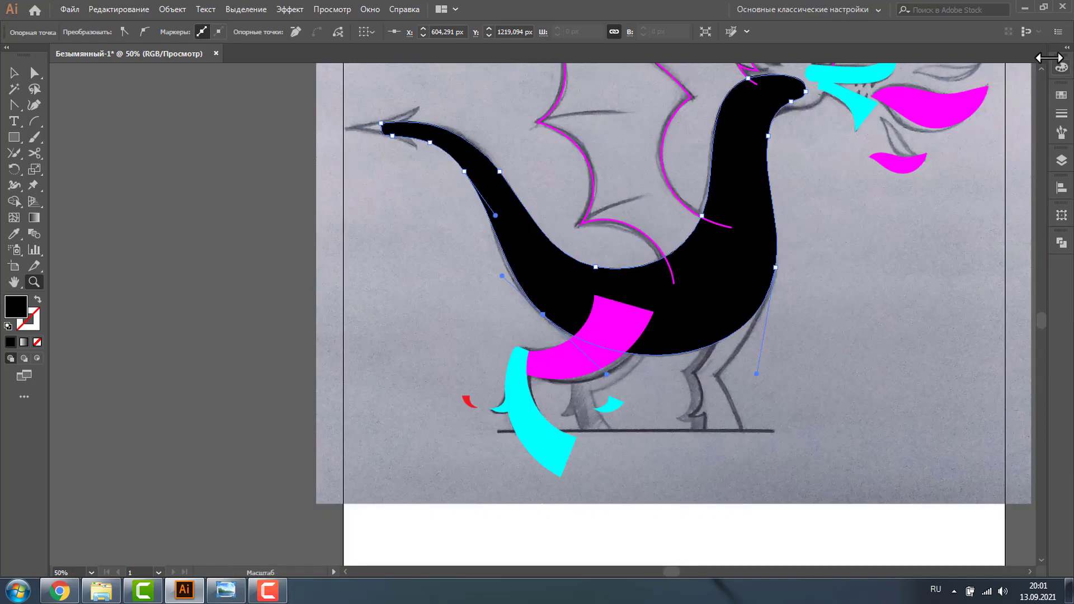
click(1042, 69)
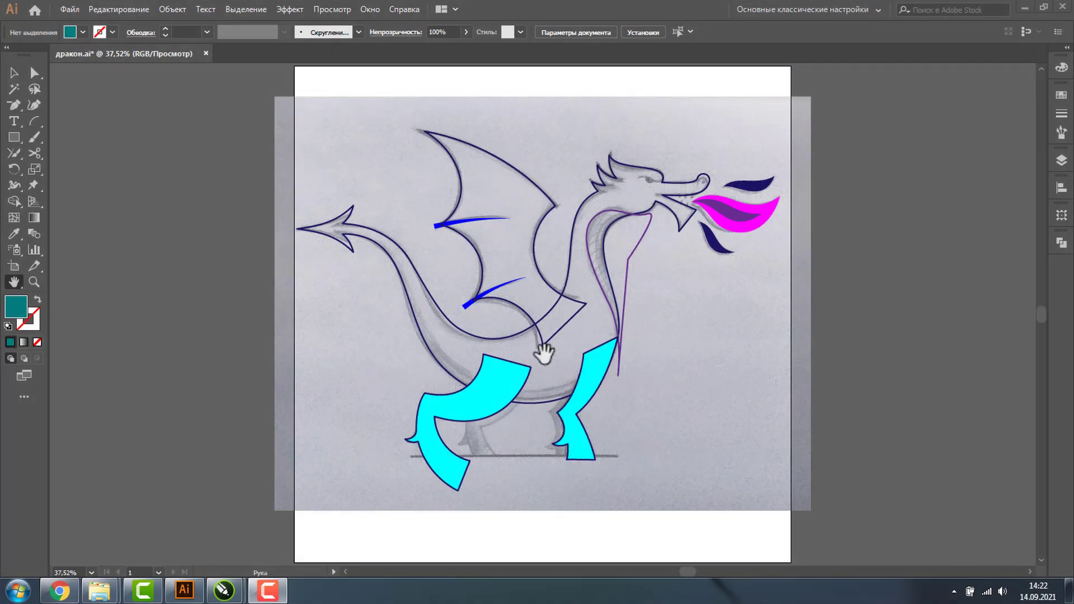
click(14, 71)
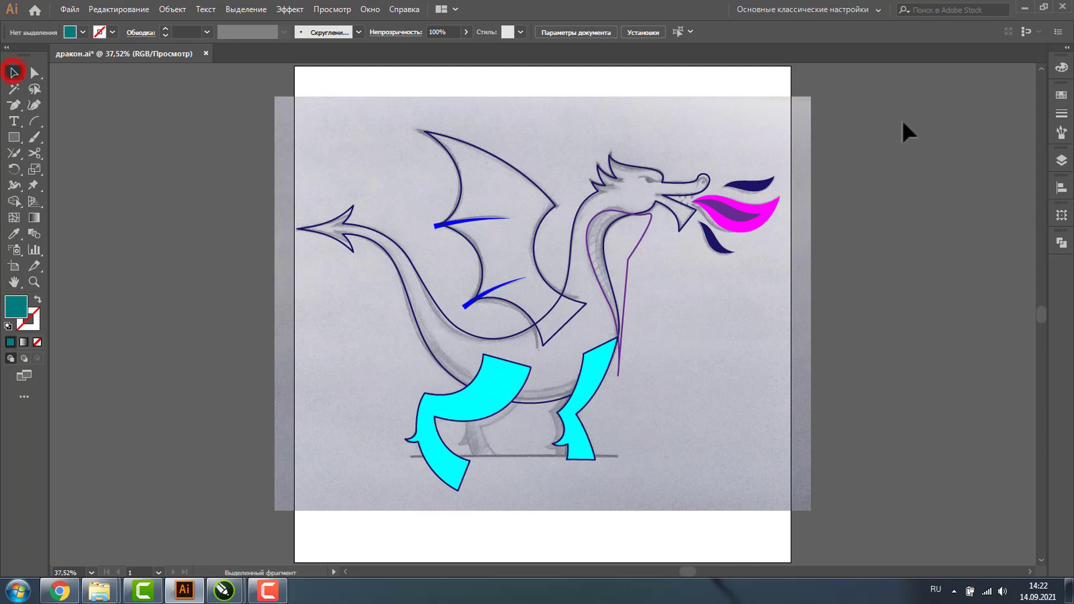
click(1062, 161)
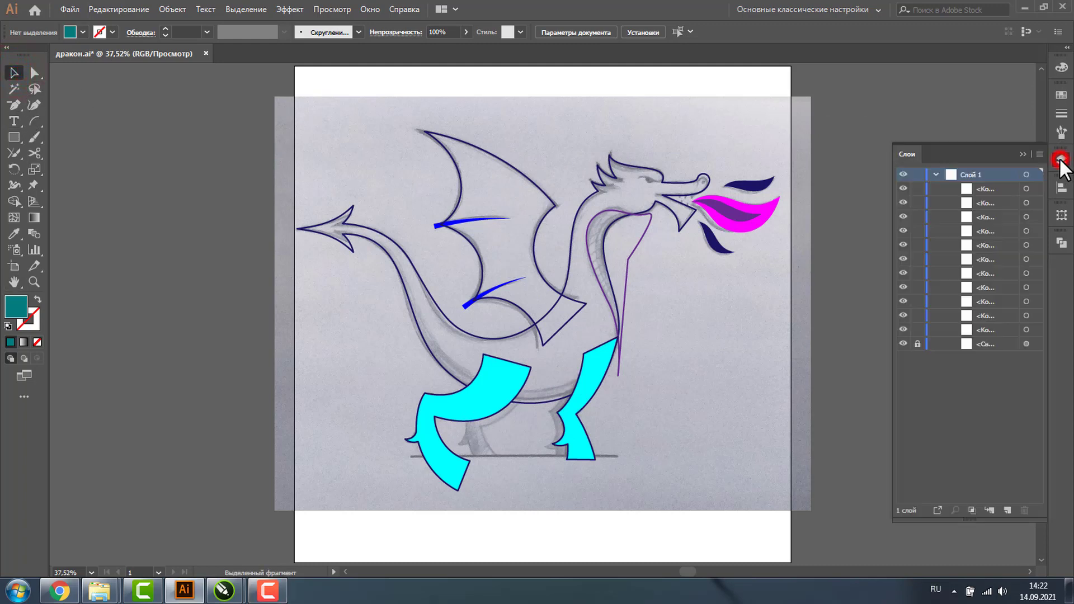
click(918, 343)
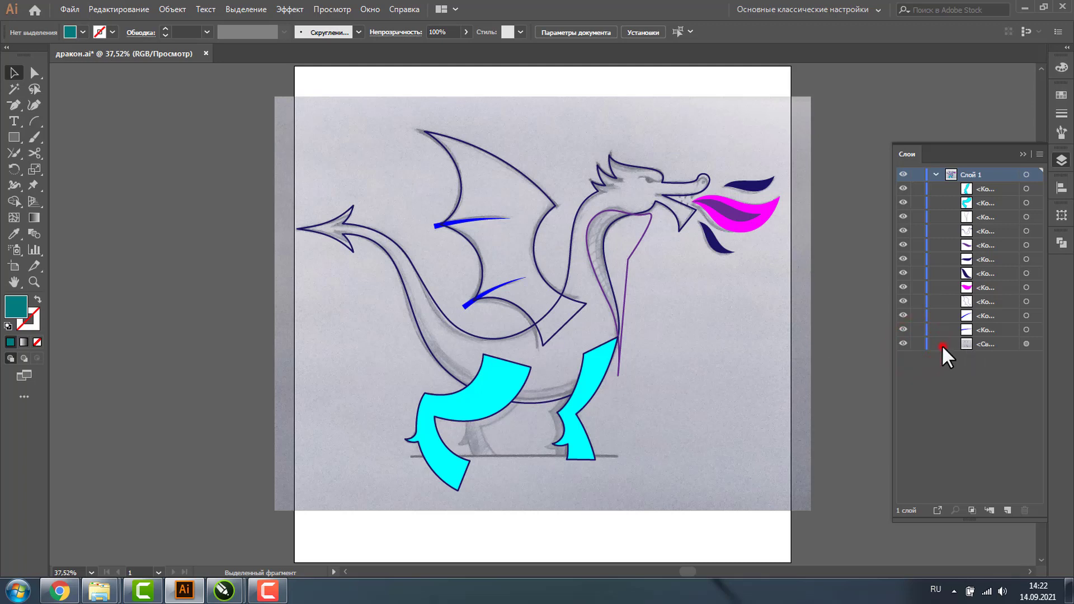
click(942, 344)
click(1027, 344)
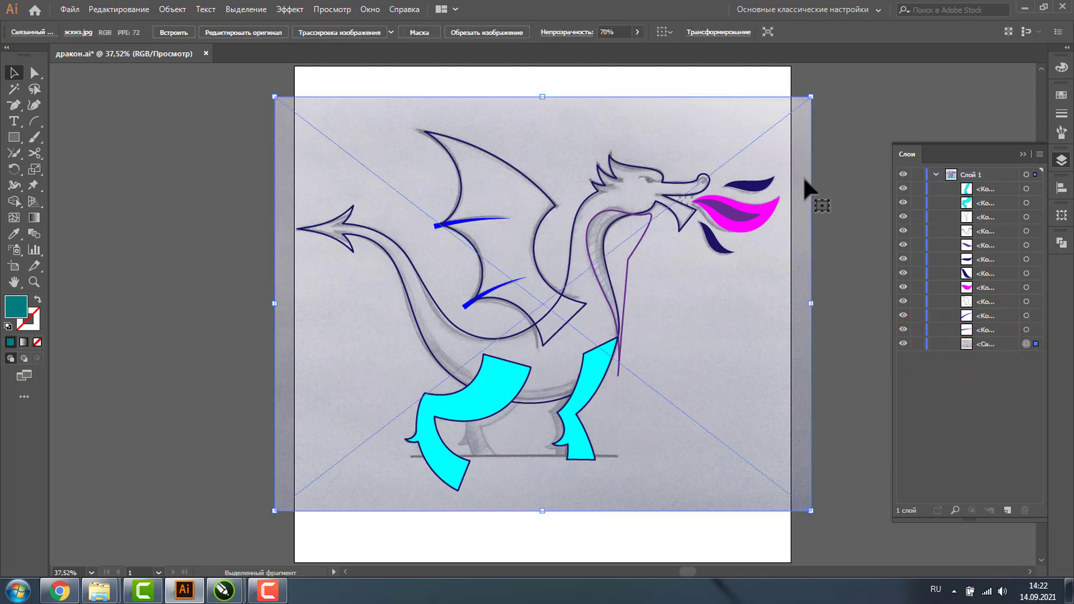
drag(804, 176, 257, 183)
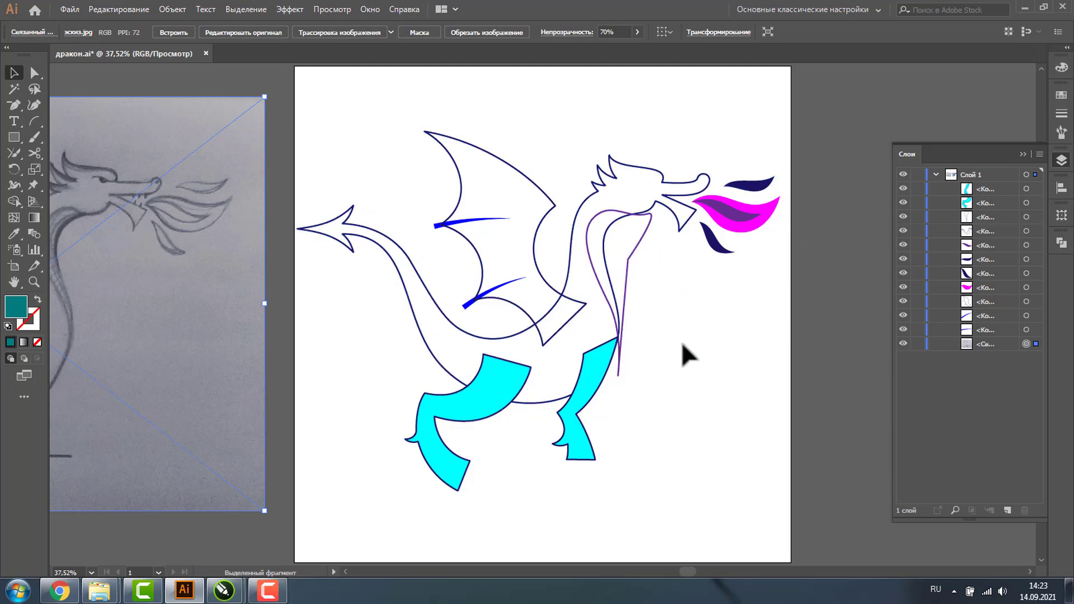
Erase the inner neck line's segment inside the cyan leg with the Shape Builder.
click(646, 233)
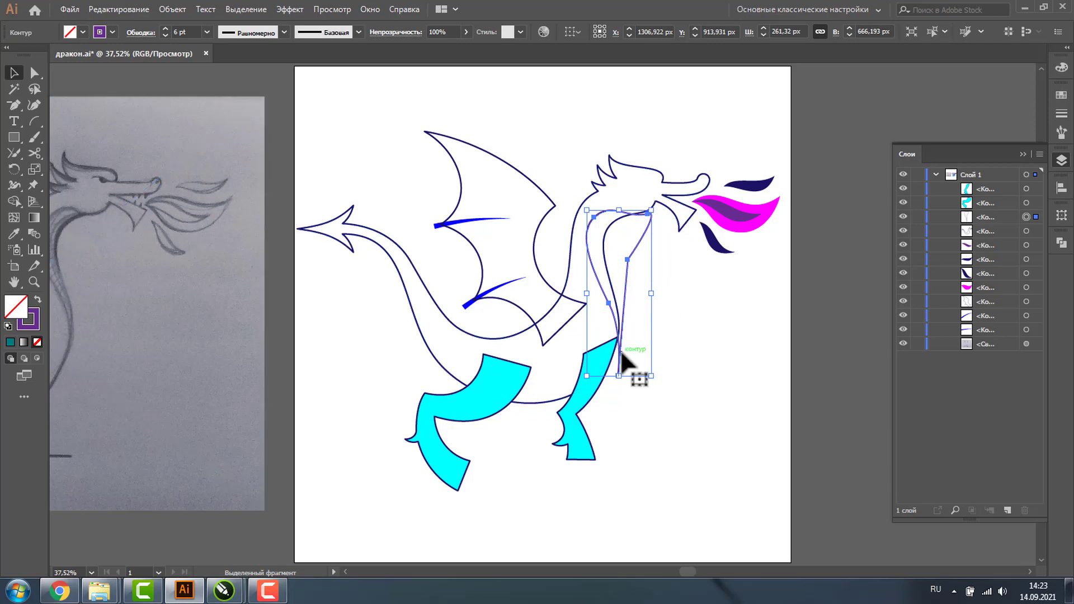
drag(515, 149, 757, 396)
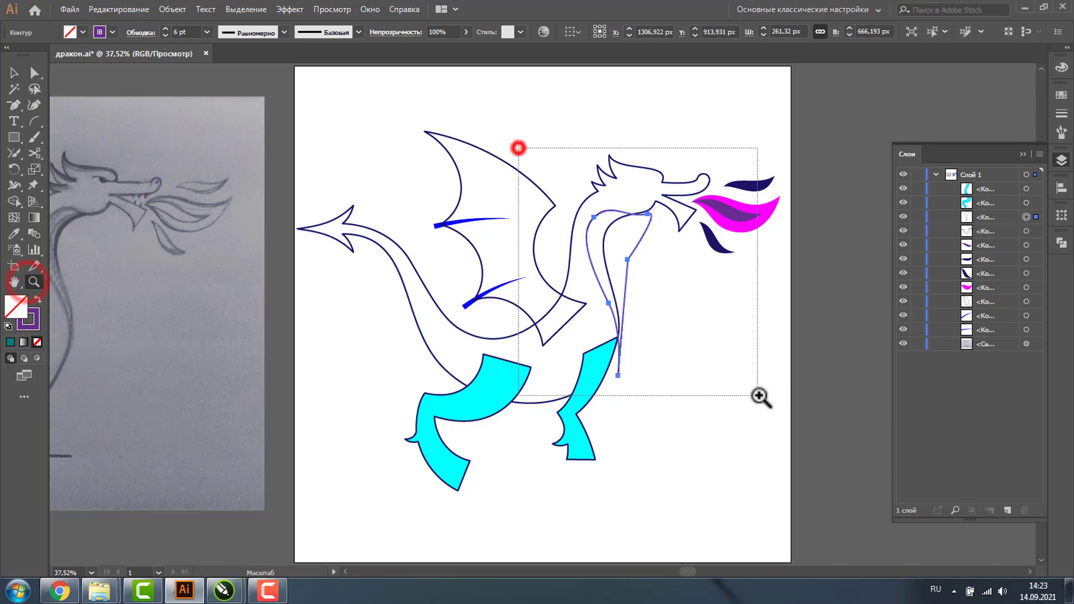
click(610, 288)
click(563, 220)
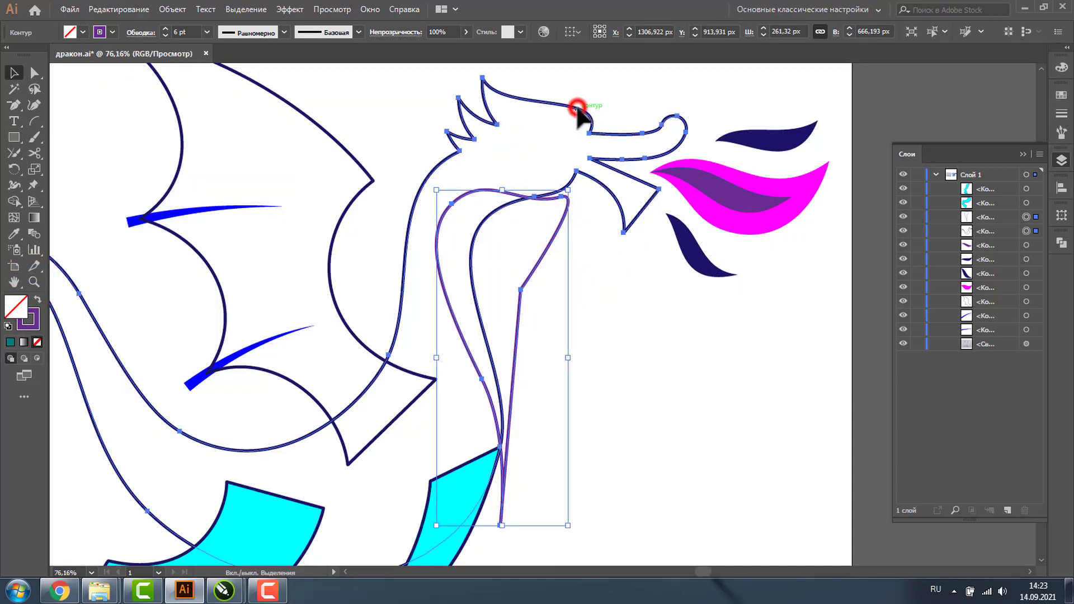
shift+click(577, 108)
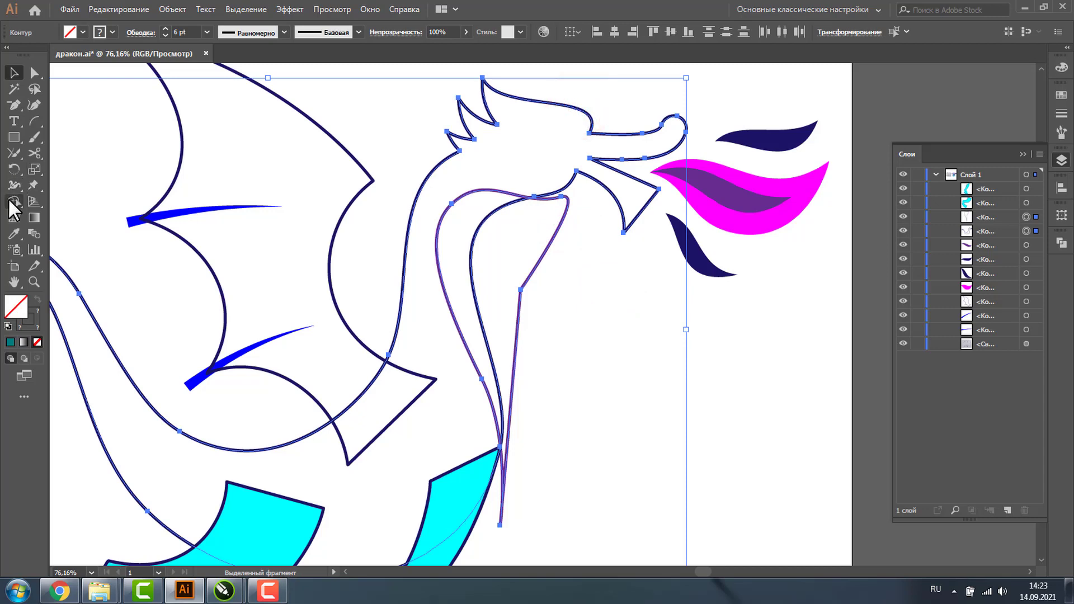
click(11, 201)
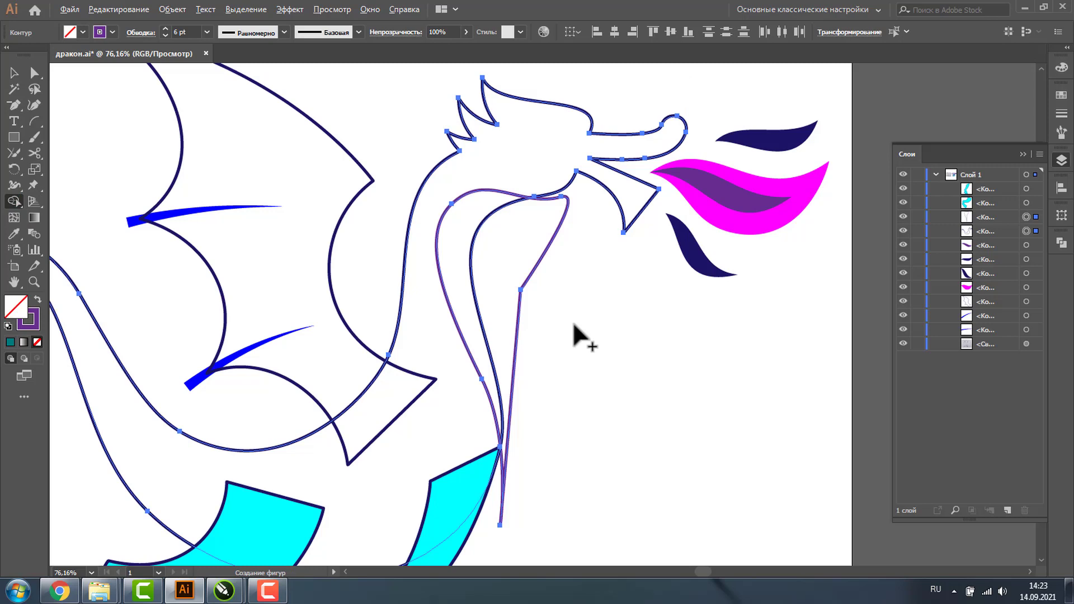
drag(571, 322, 537, 282)
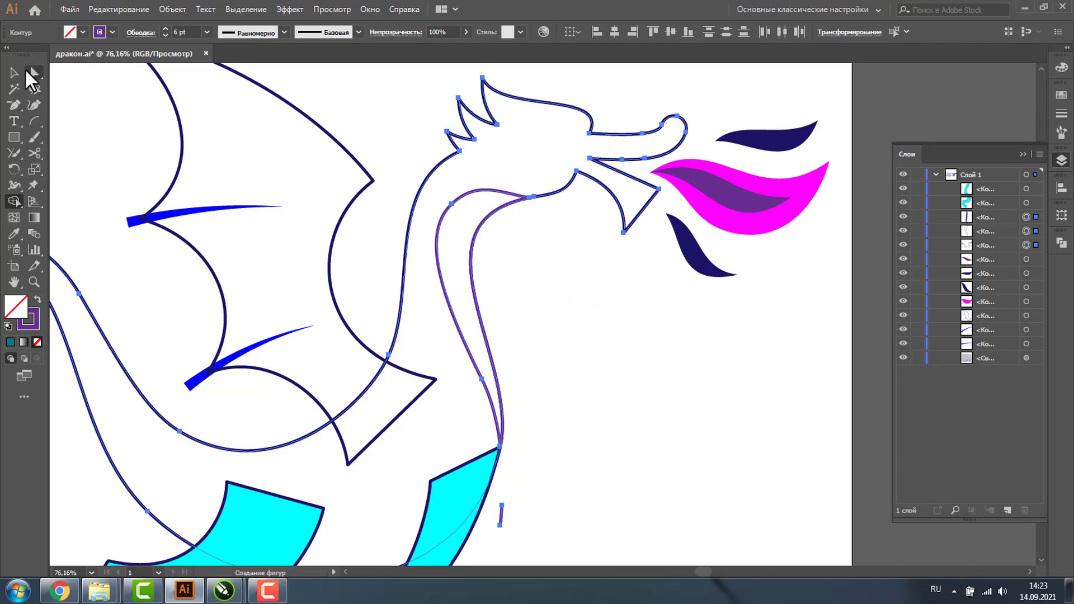
Delete the leftover stub below the leg and fit the whole artboard in view.
key(v)
click(568, 424)
mouse_move(528, 476)
mouse_down()
mouse_move(498, 542)
mouse_move(511, 551)
mouse_up()
key(Delete)
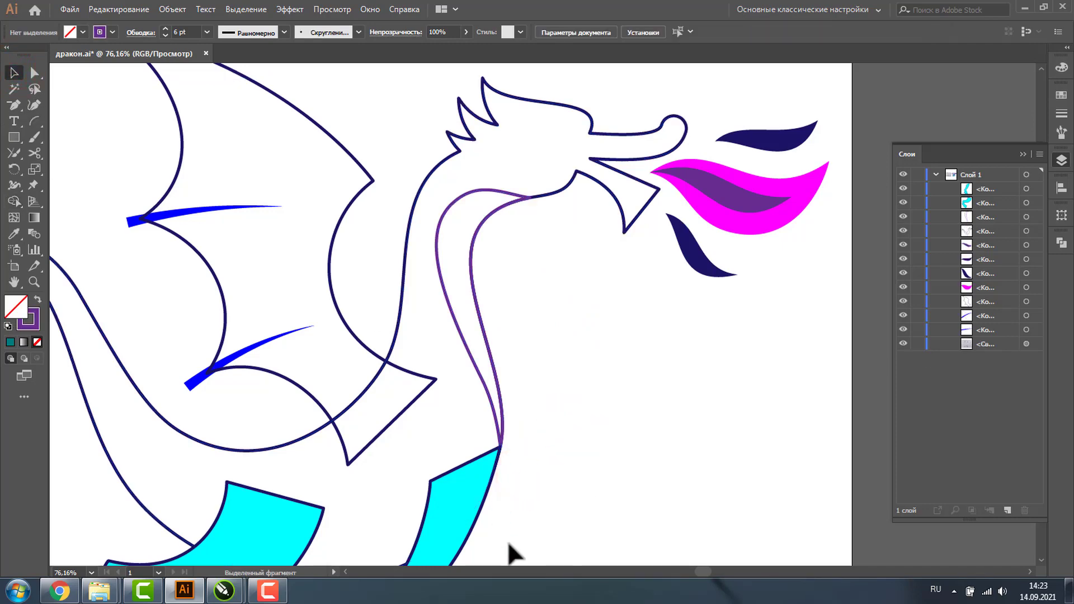
key(ctrl+0)
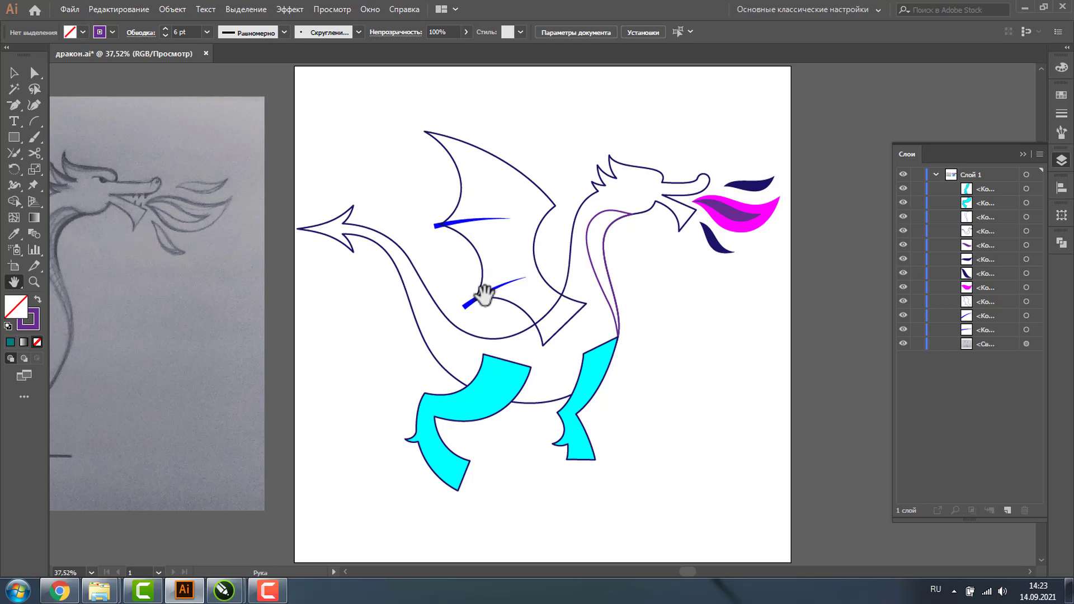
key(v)
click(565, 424)
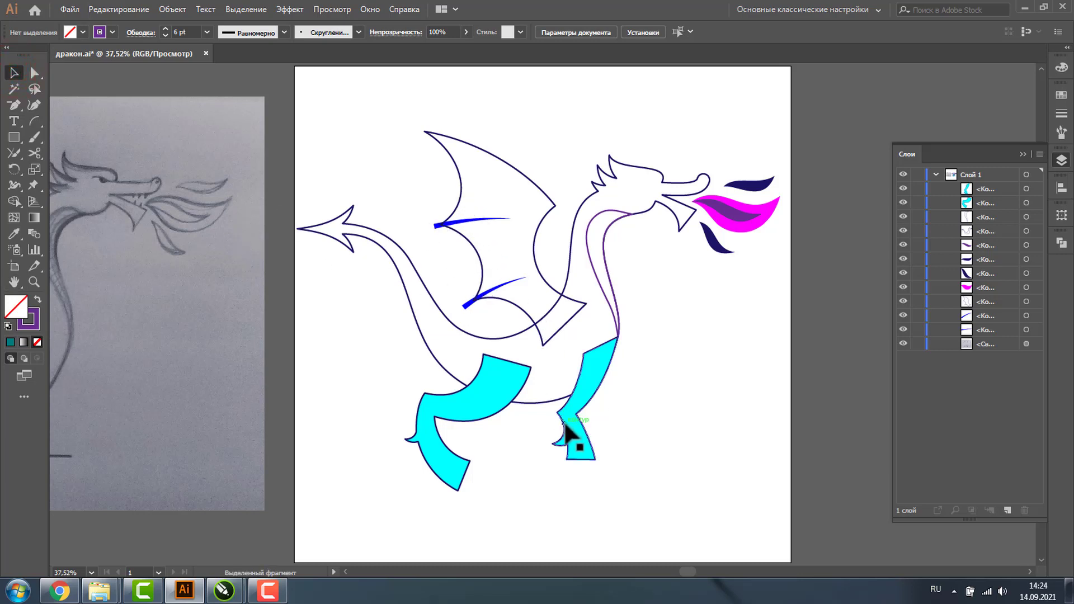
Copy both cyan legs, paste them behind and send the copies to the very back.
shift+click(485, 412)
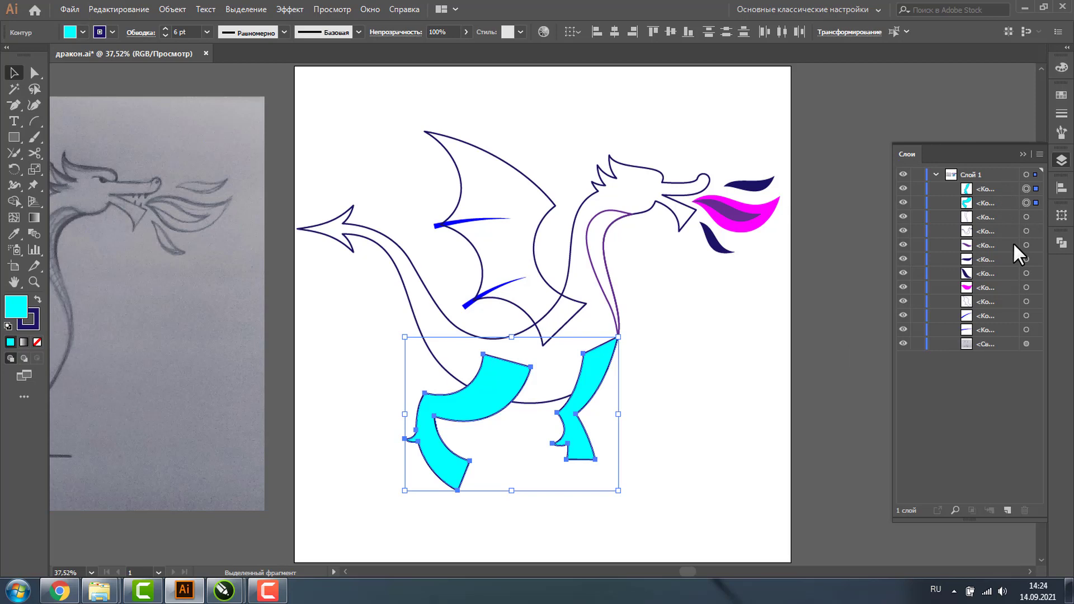
key(ctrl+c)
key(ctrl+b)
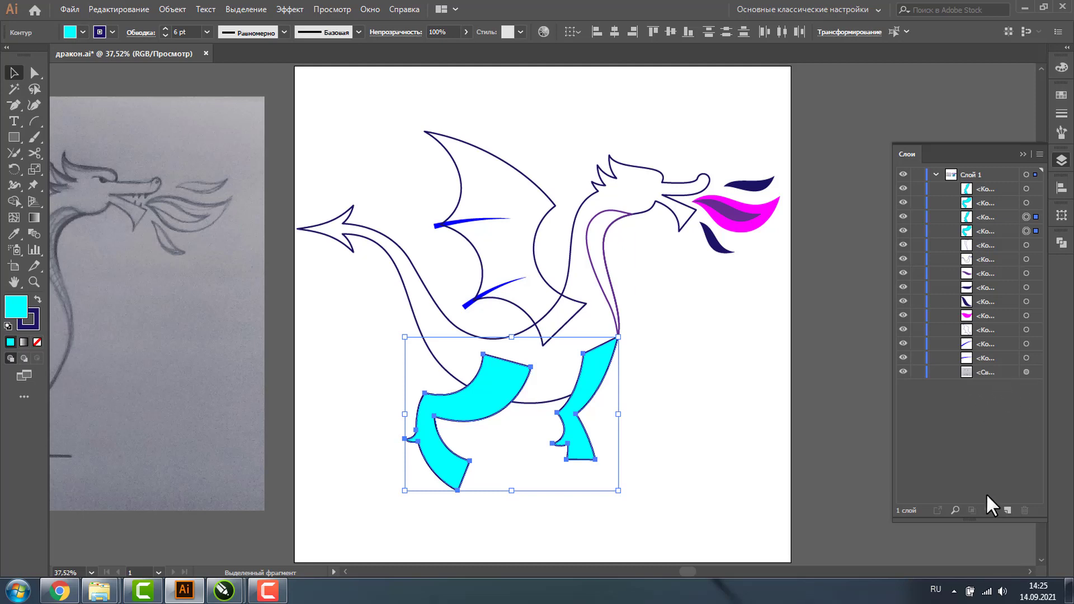
key(ctrl+shift+bracketleft)
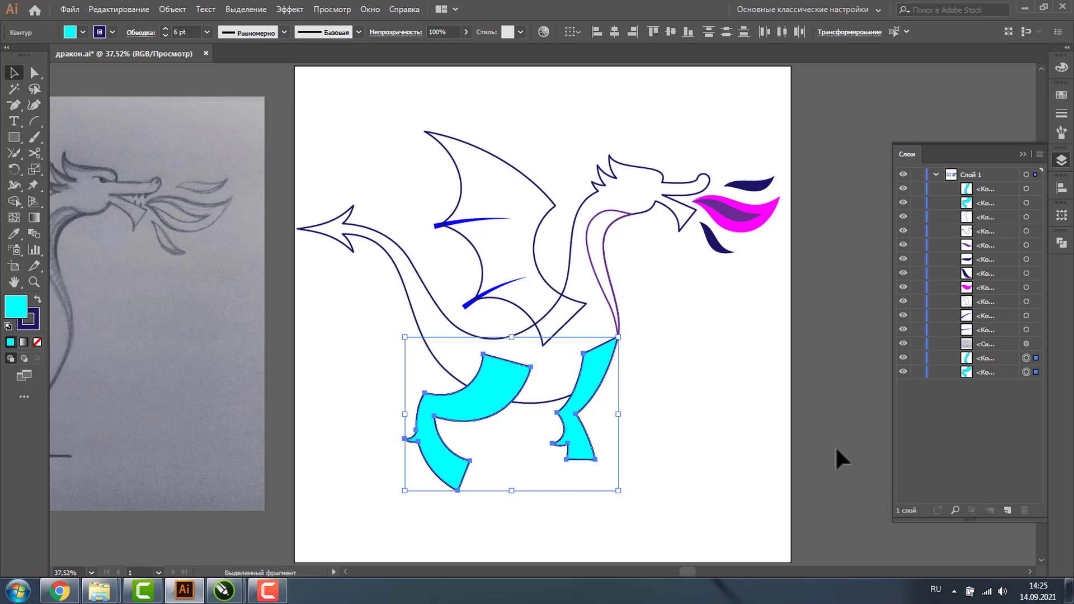
Reselect the left cyan leg and set the fill to None.
click(836, 449)
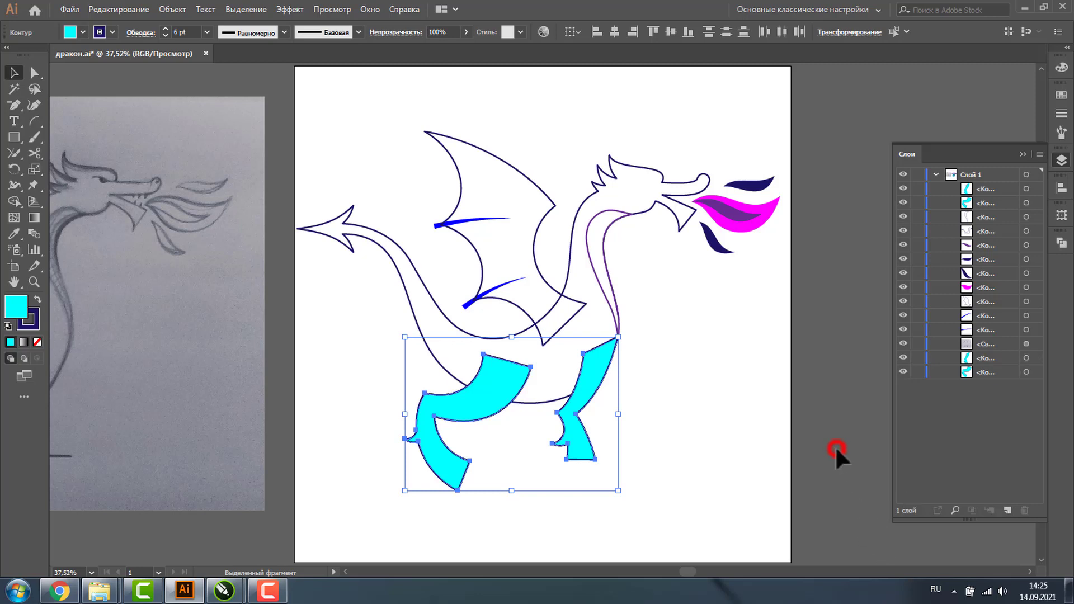
click(492, 379)
click(595, 378)
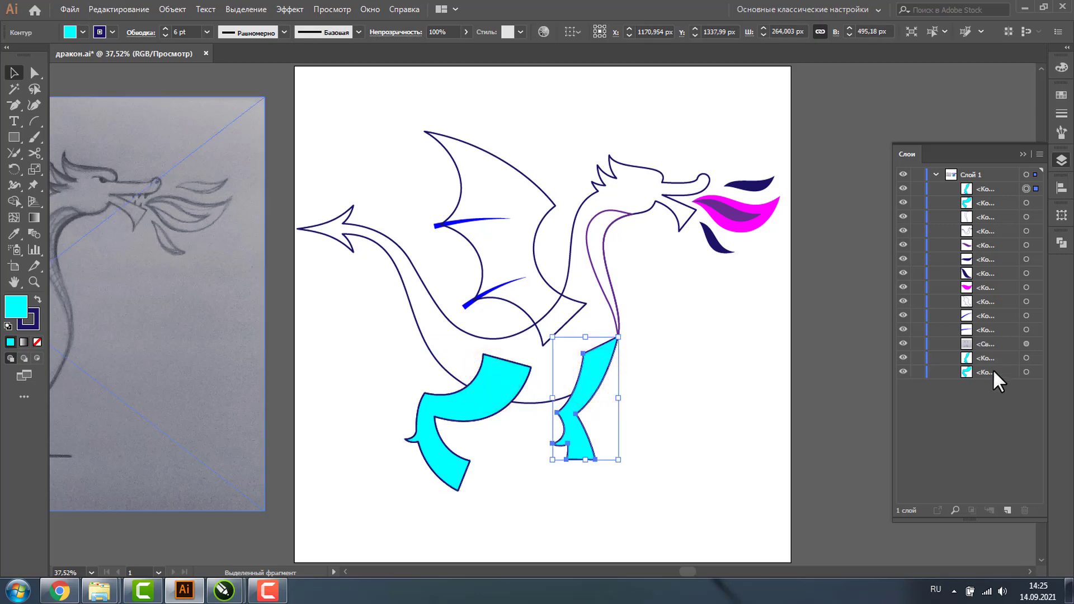
click(615, 420)
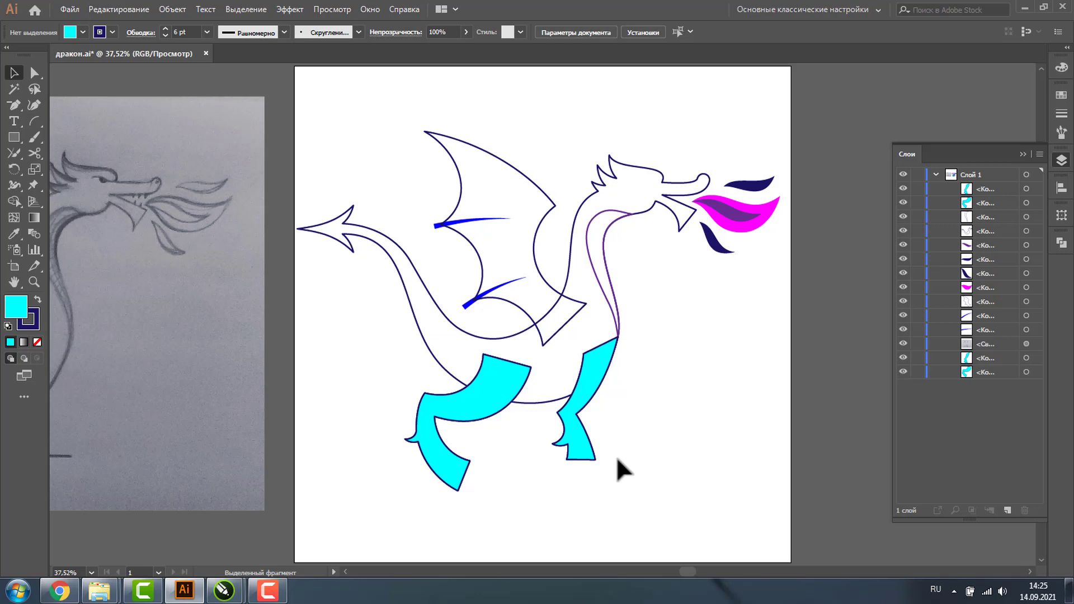
key(slash)
click(34, 282)
Draw a horizontal ground line across the dragon's feet and align it with the feet.
mouse_move(373, 375)
mouse_down()
mouse_move(488, 487)
mouse_move(728, 538)
mouse_up()
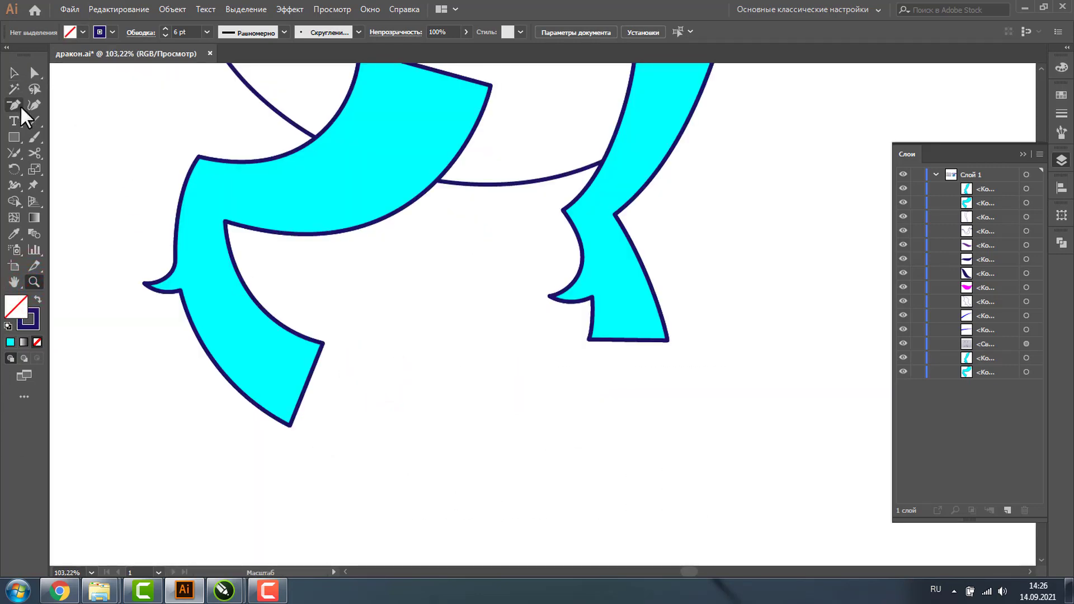
drag(32, 117, 124, 121)
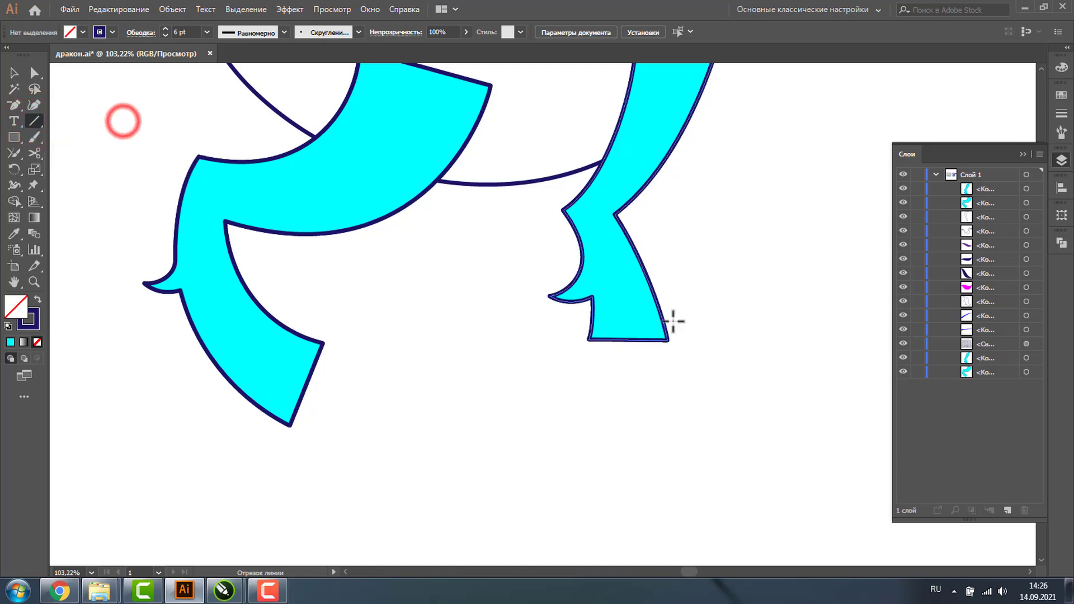
drag(788, 341, 121, 372)
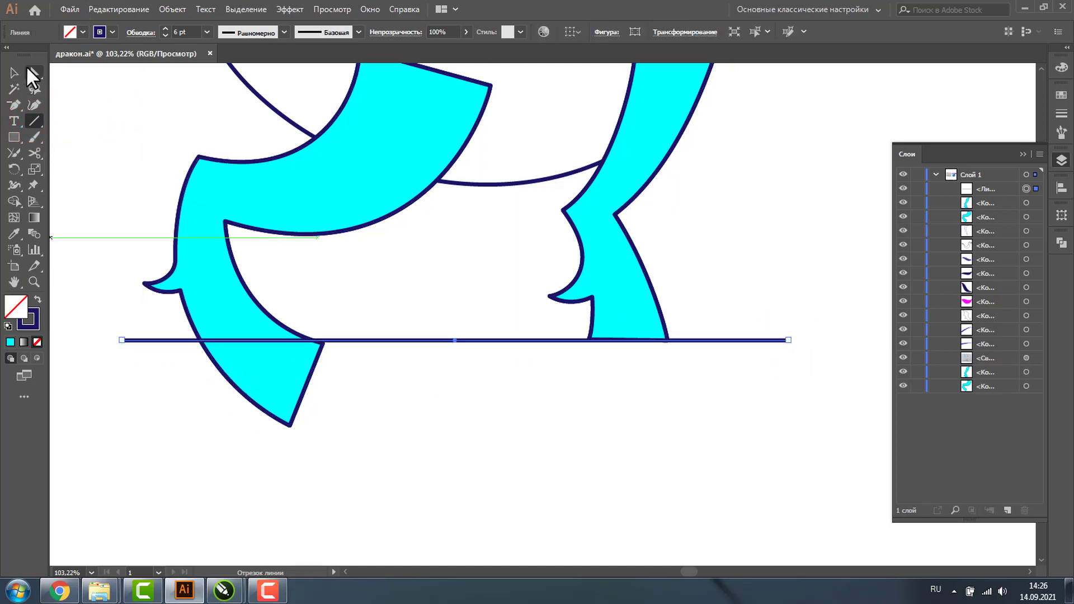
key(v)
click(610, 315)
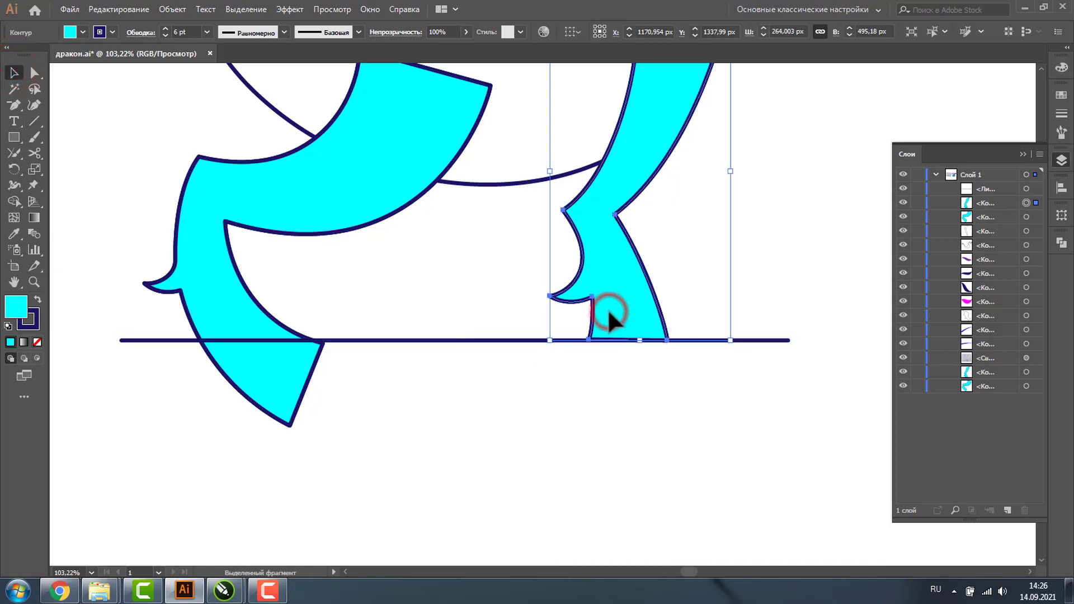
click(646, 412)
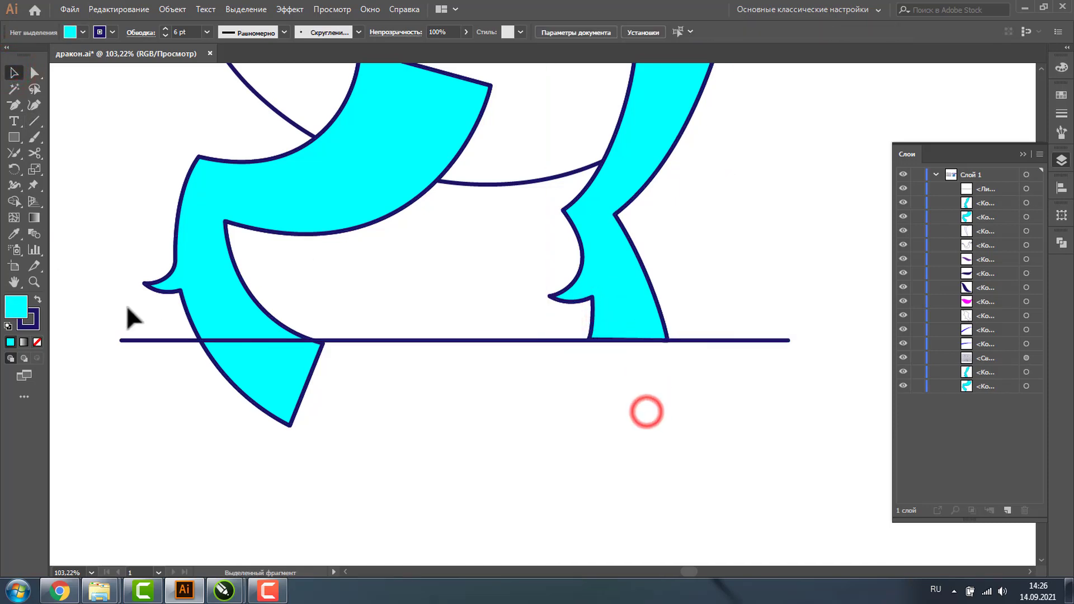
drag(718, 340, 705, 332)
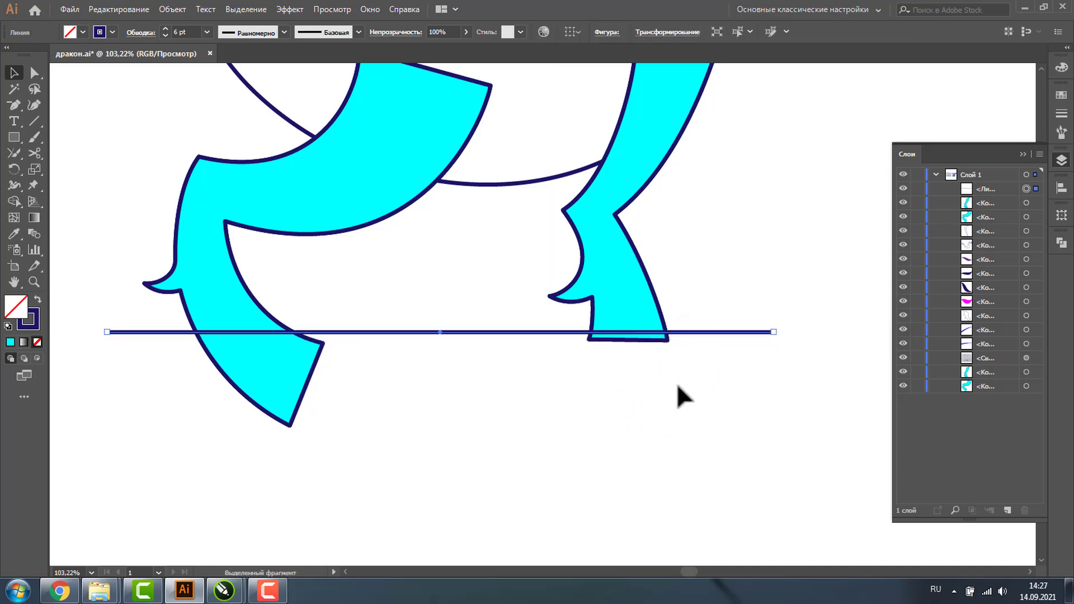
Select both legs with the ground line and erase the leg parts below it with Shape Builder.
click(347, 193)
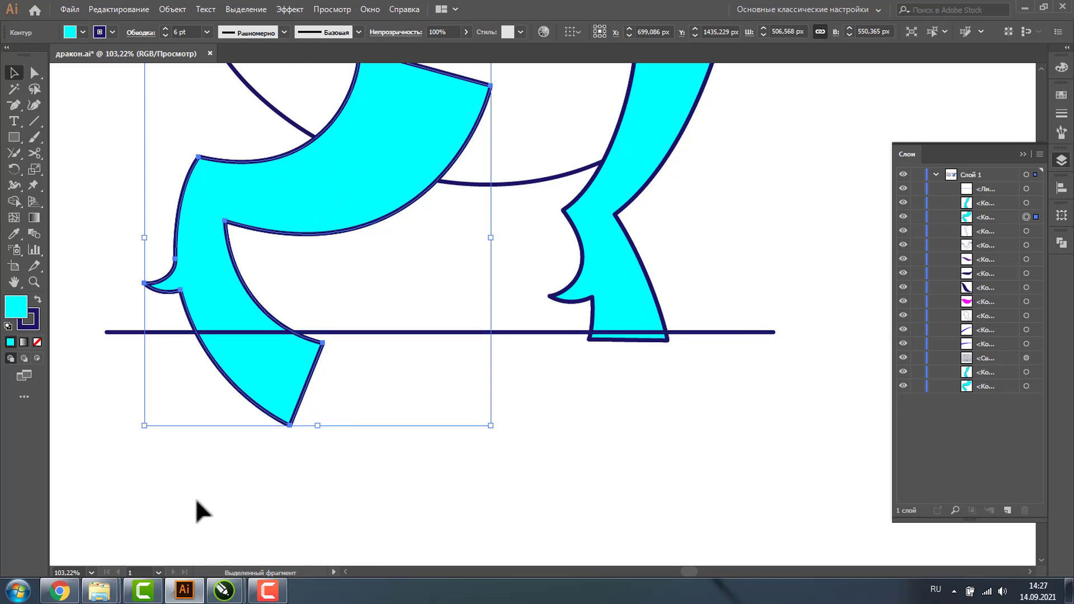
mouse_move(195, 500)
mouse_down()
mouse_move(739, 307)
mouse_move(737, 295)
mouse_up()
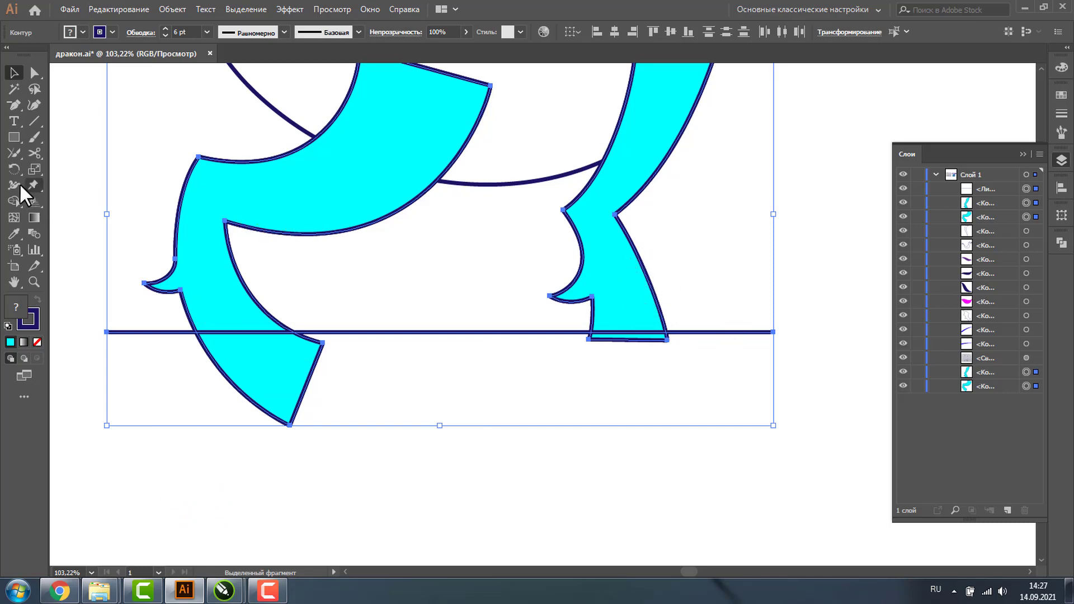
click(14, 201)
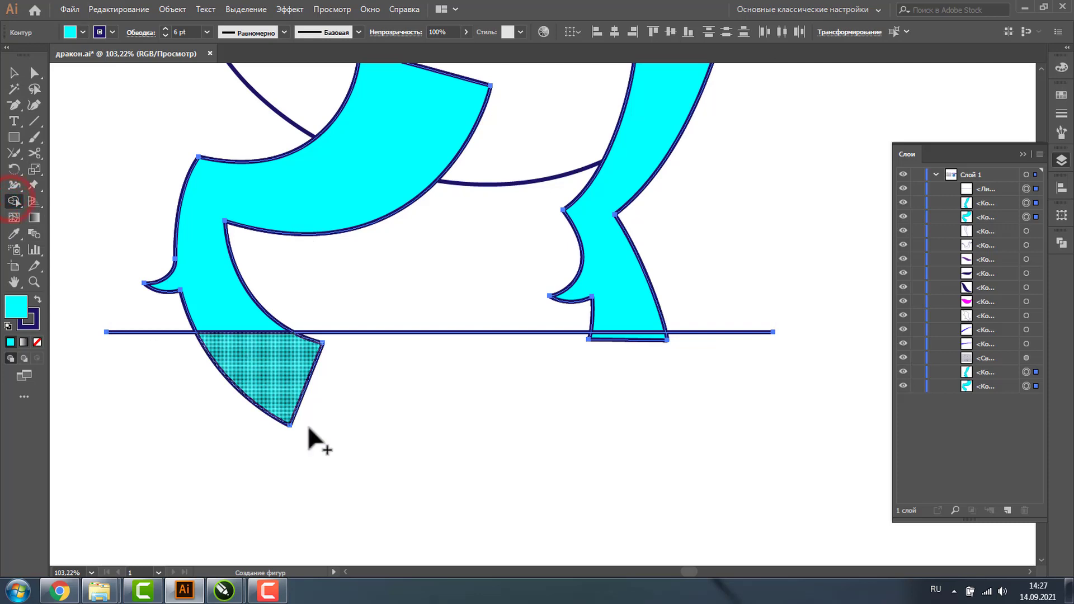
mouse_move(287, 482)
mouse_down()
mouse_move(291, 365)
mouse_move(600, 346)
mouse_up()
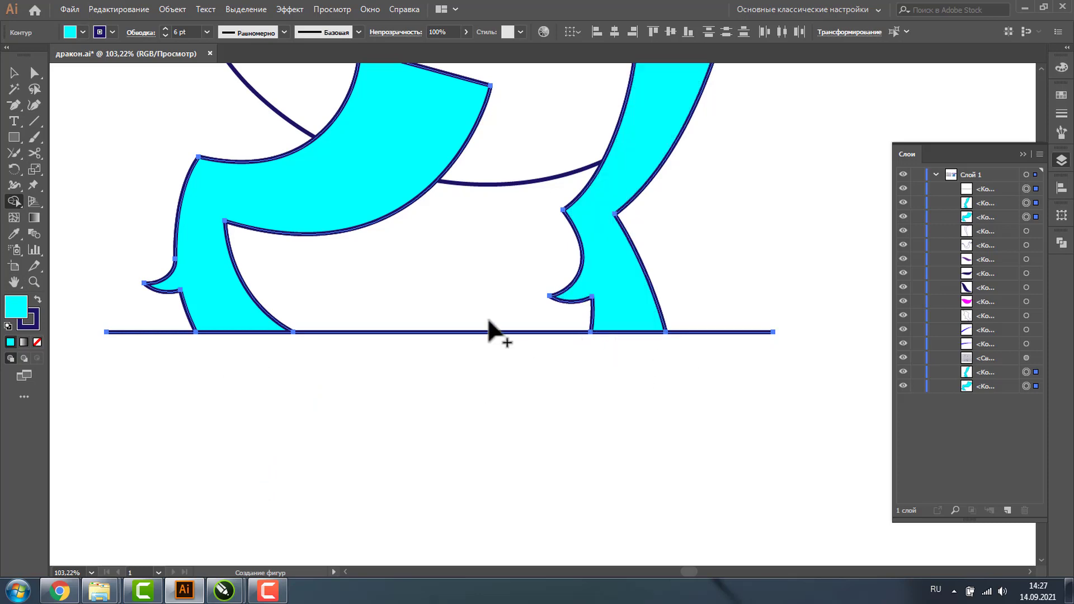
Select both cyan legs together with the dragon's body outline.
double_click(14, 282)
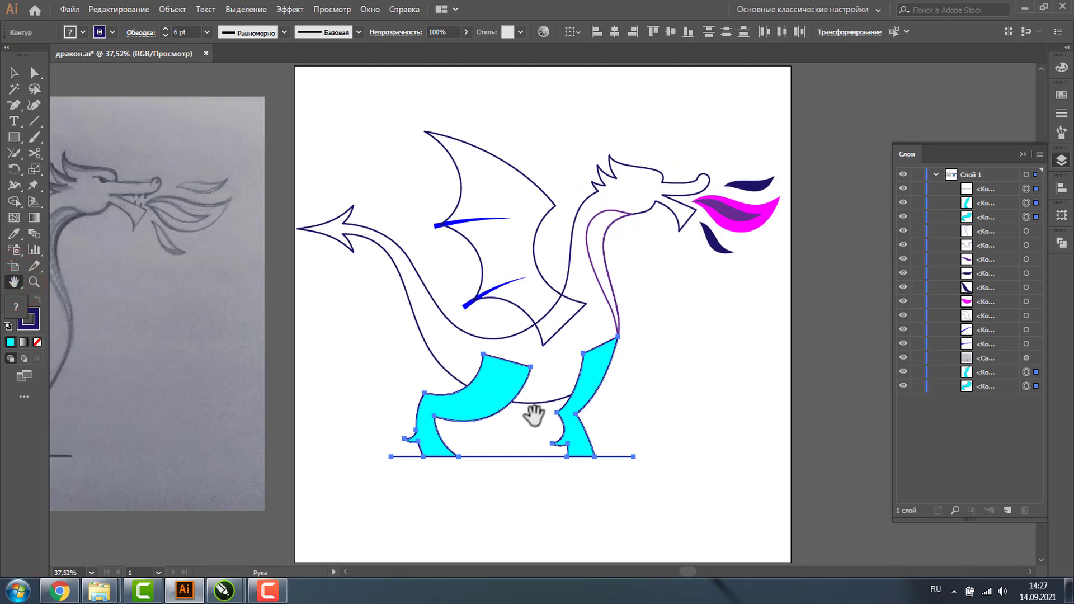
click(14, 72)
click(721, 386)
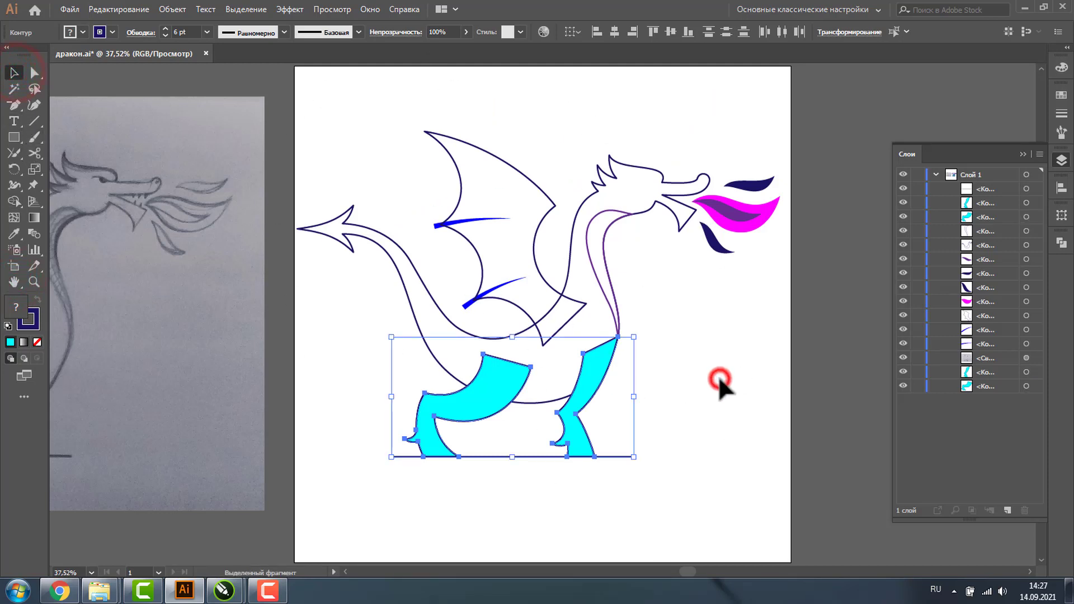
click(480, 384)
shift+click(599, 375)
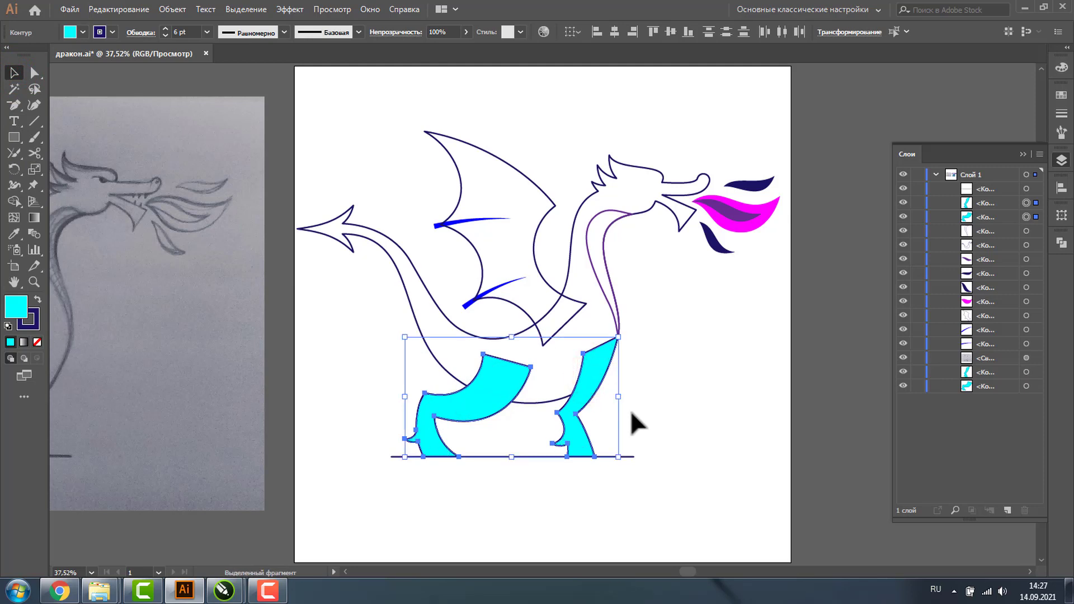
click(696, 385)
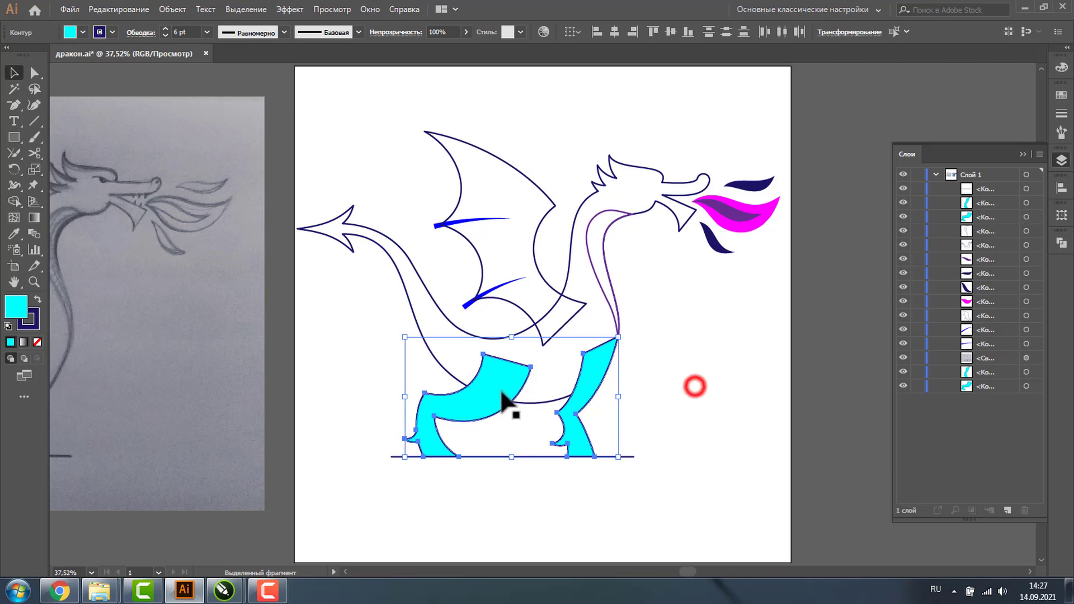
click(496, 391)
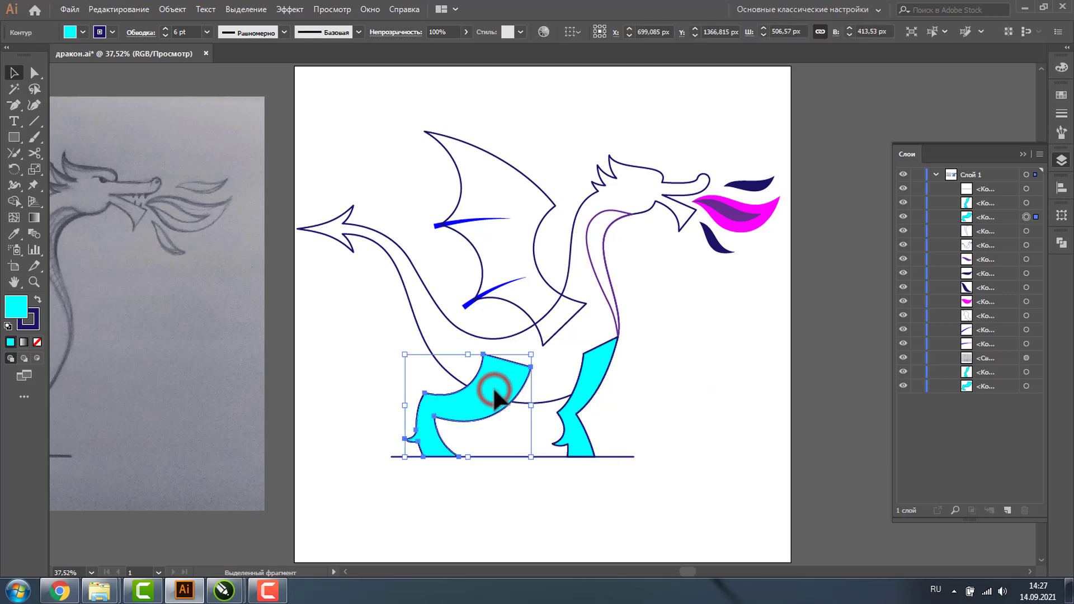
shift+click(597, 354)
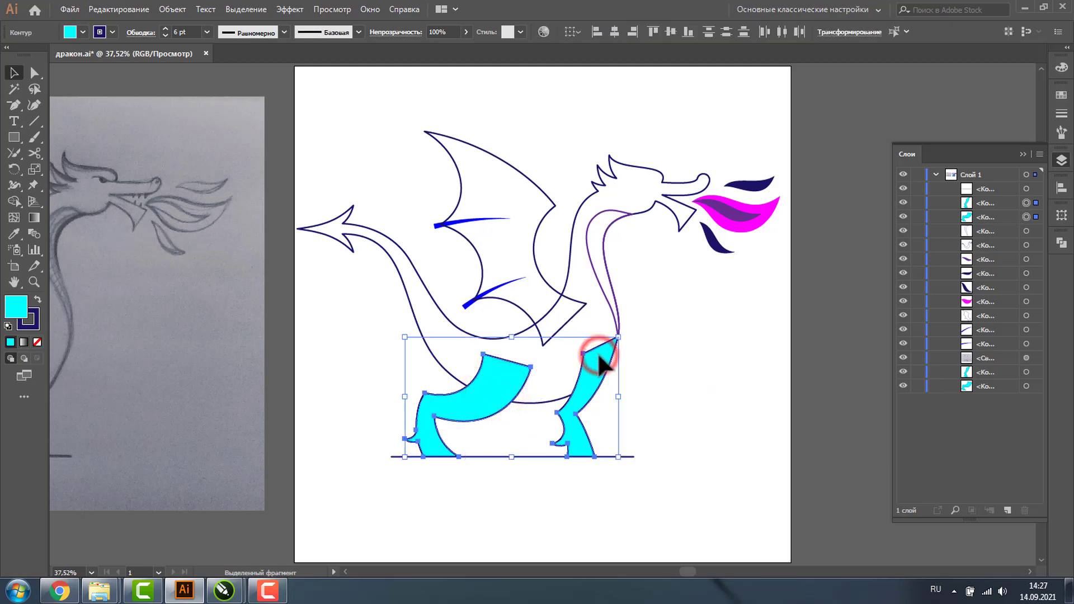
shift+click(416, 266)
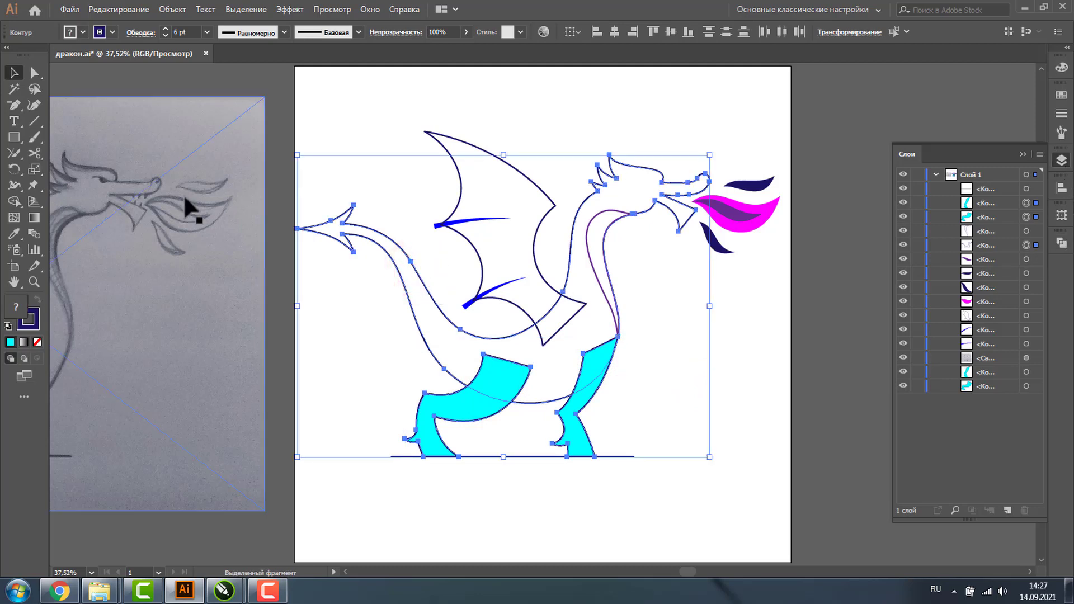
Merge the body with both leg tops into one shape using Shape Builder.
click(14, 201)
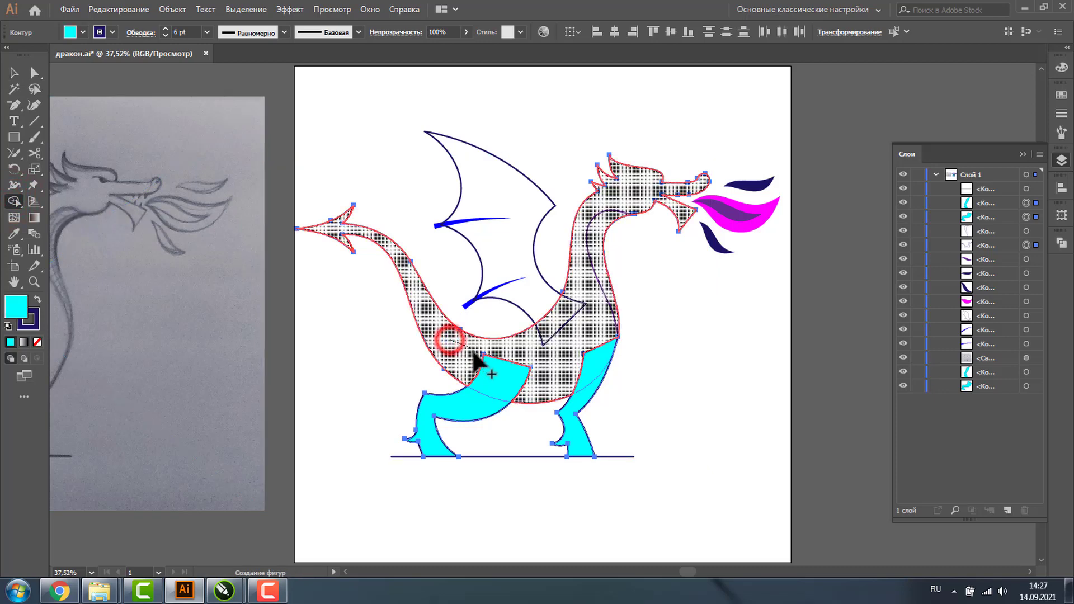
drag(451, 342, 492, 373)
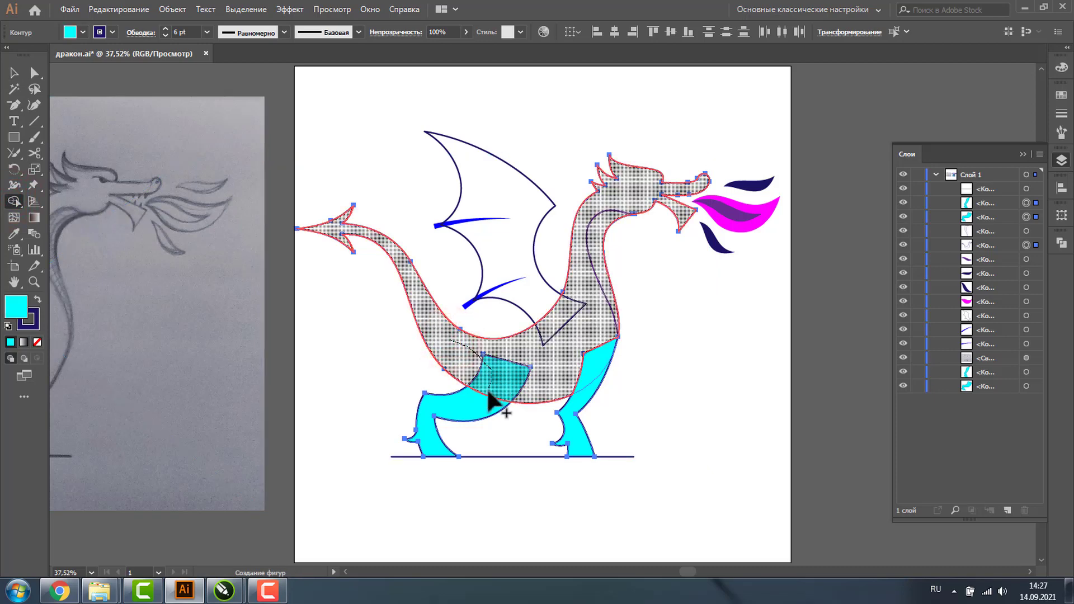
drag(489, 395, 564, 419)
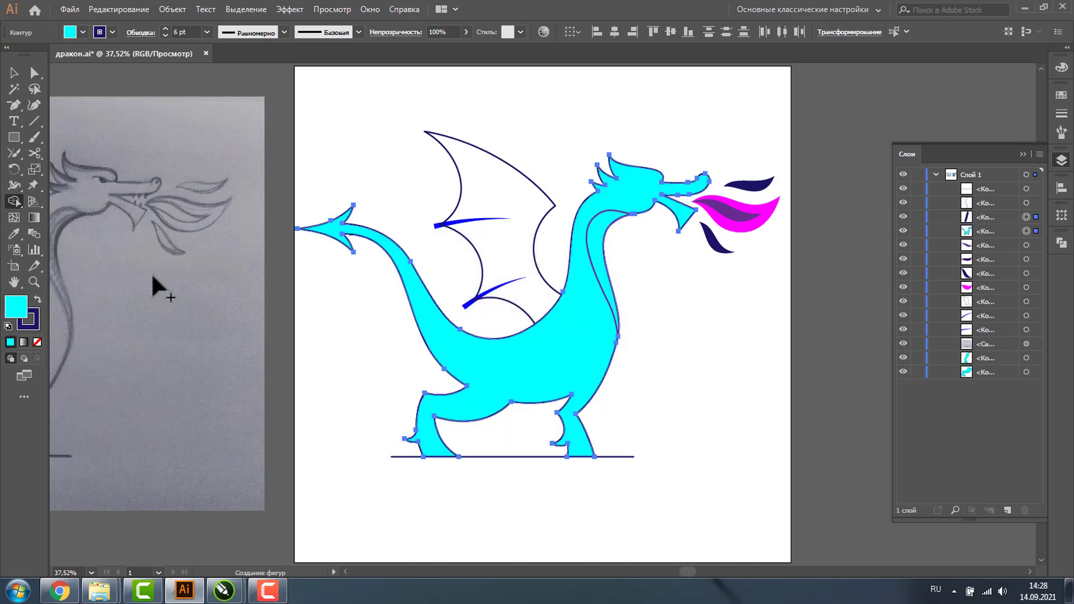
click(14, 73)
click(674, 435)
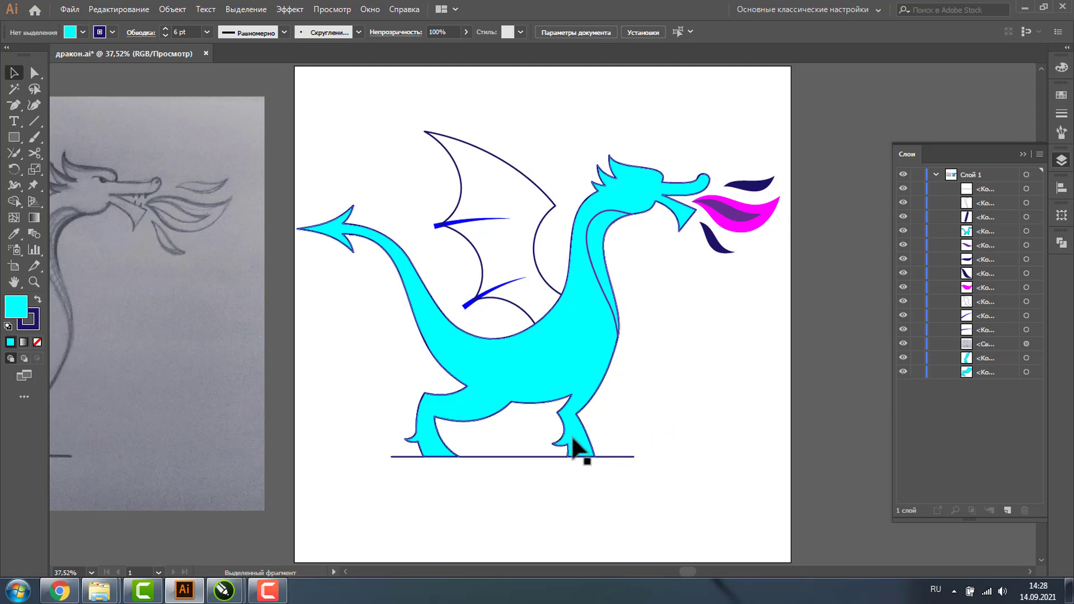
In Outline view, shift the left leg about 78 px right and the right leg slightly left.
key(ctrl+y)
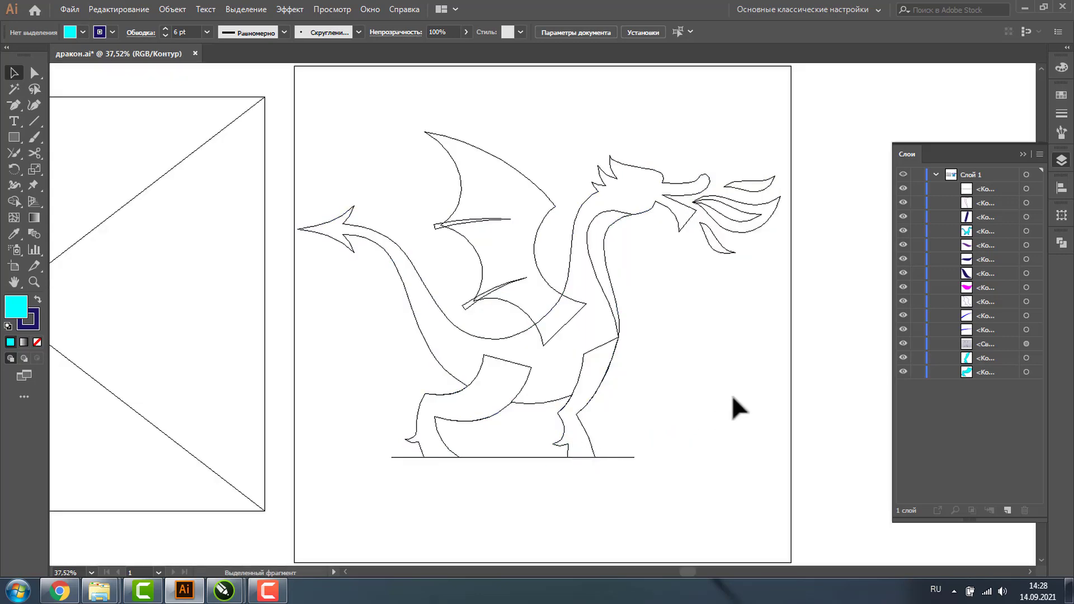
click(732, 395)
click(511, 364)
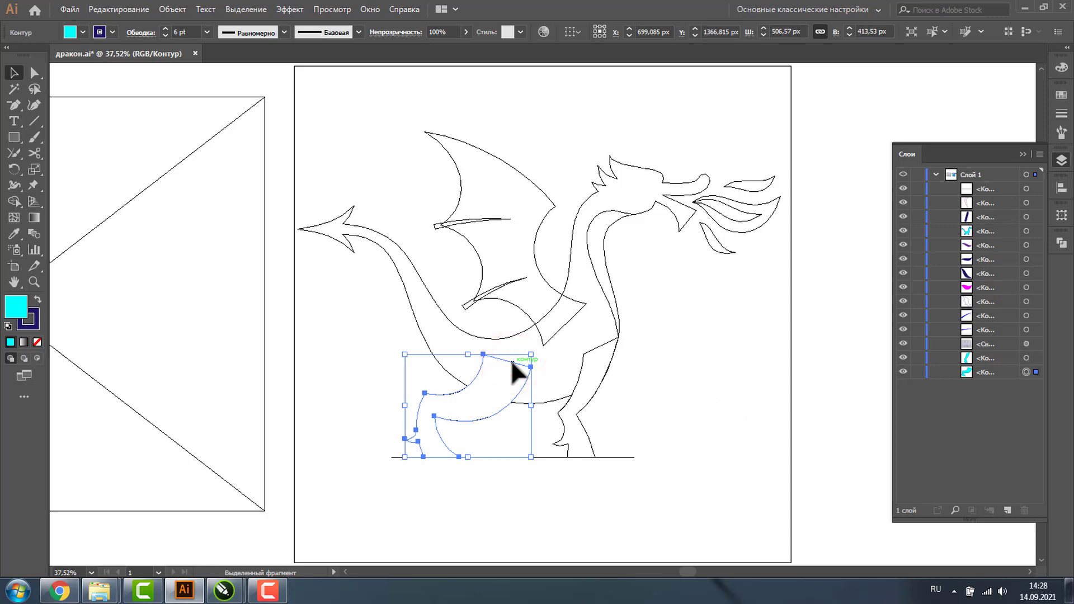
drag(513, 362, 528, 366)
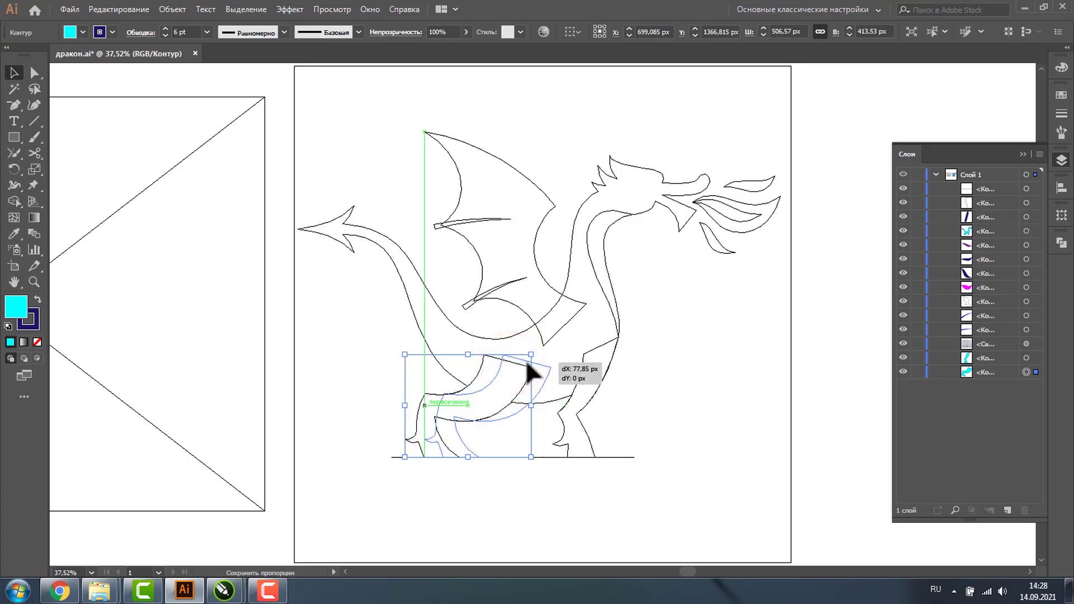
drag(528, 363, 525, 360)
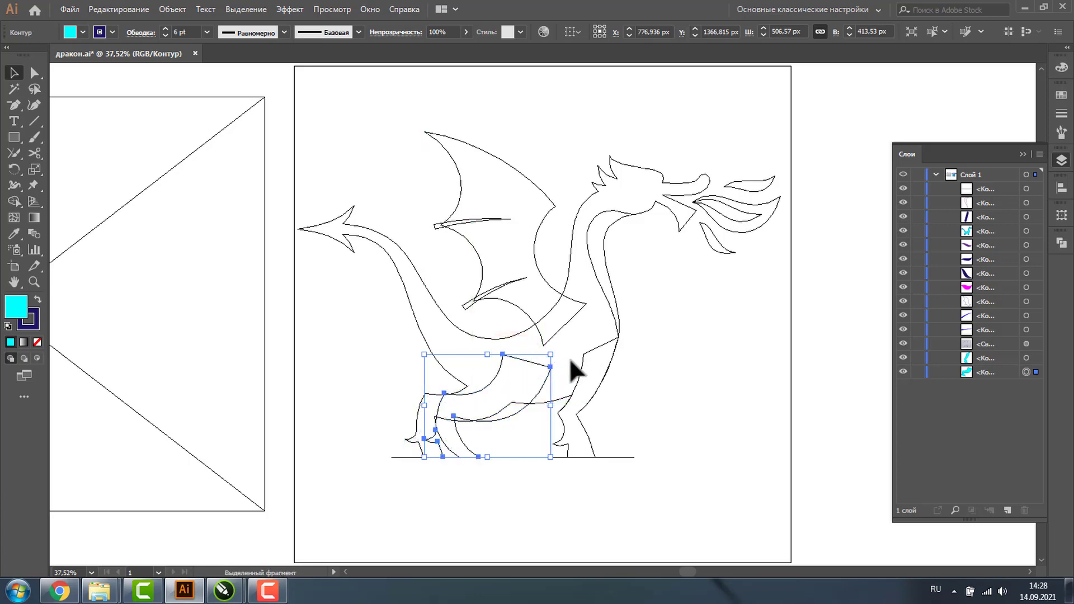
click(591, 349)
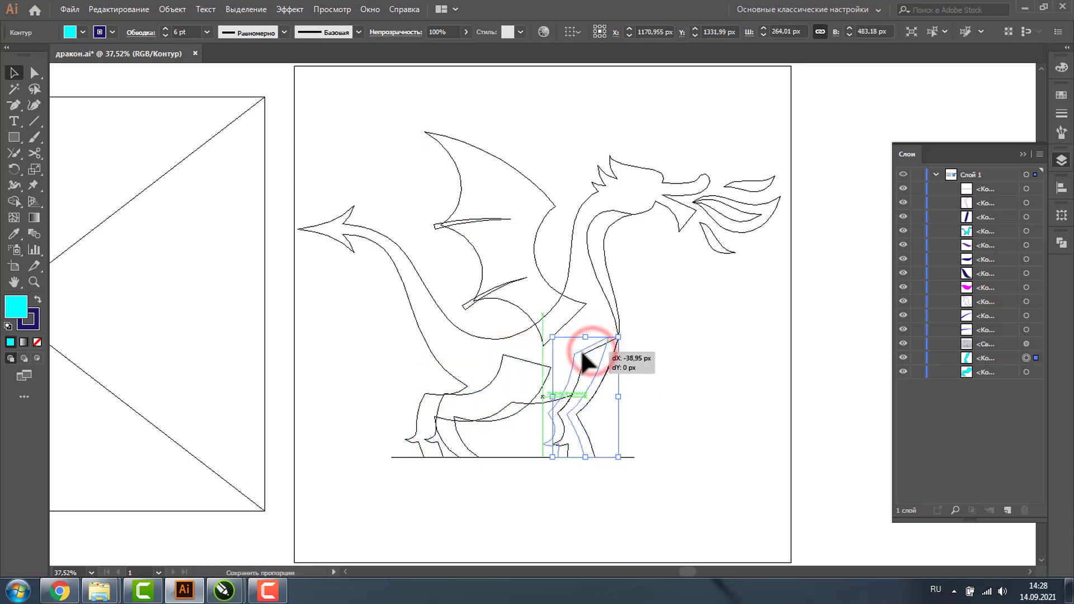
drag(591, 348, 581, 350)
click(724, 436)
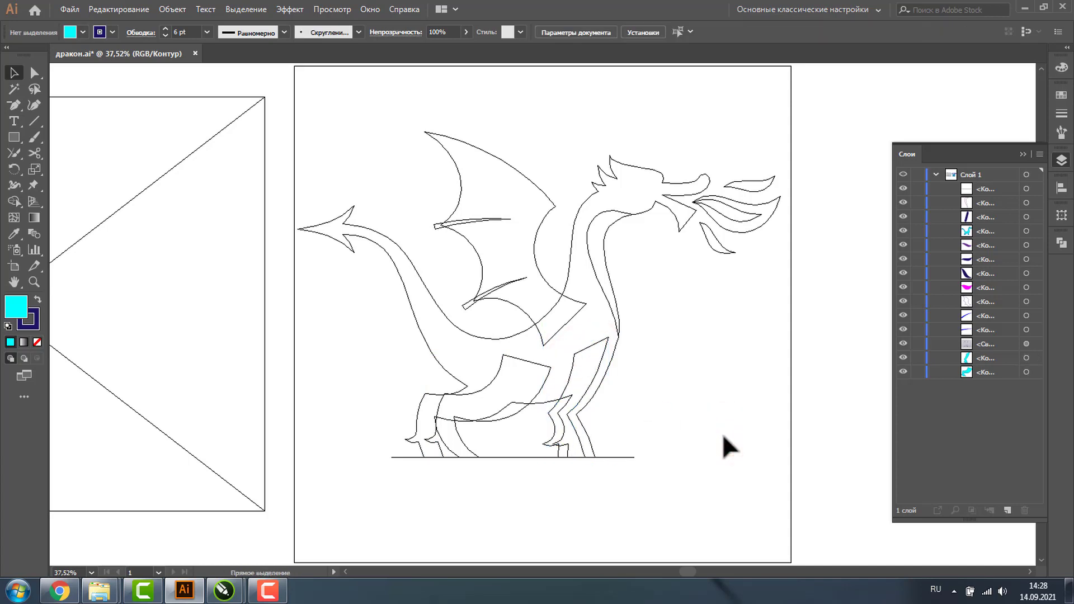
key(ctrl+y)
Rotate the left back leg about 12 degrees.
click(260, 437)
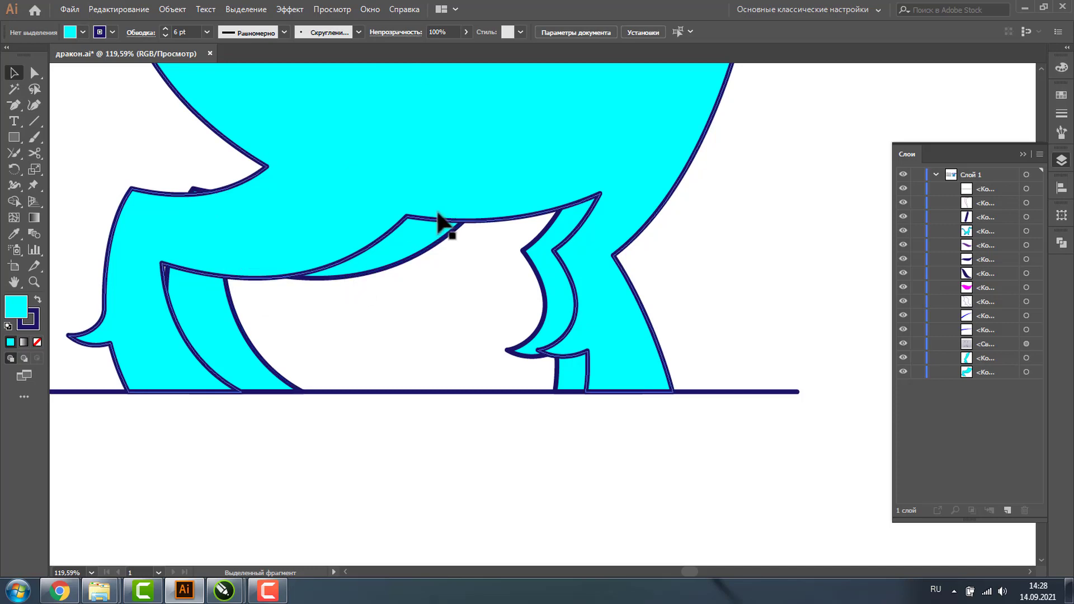
click(374, 270)
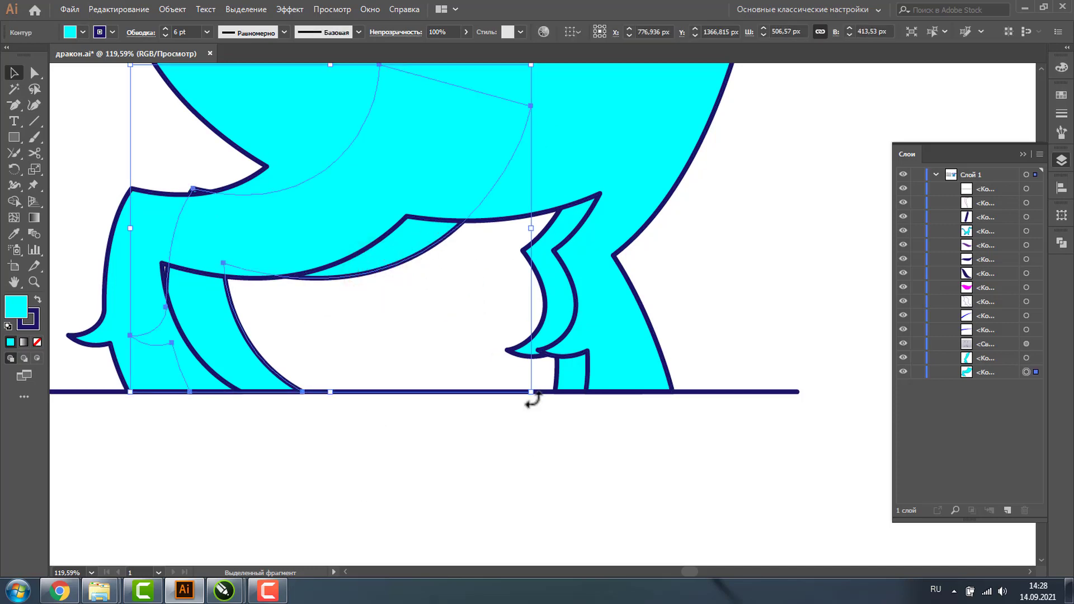
drag(533, 399, 557, 340)
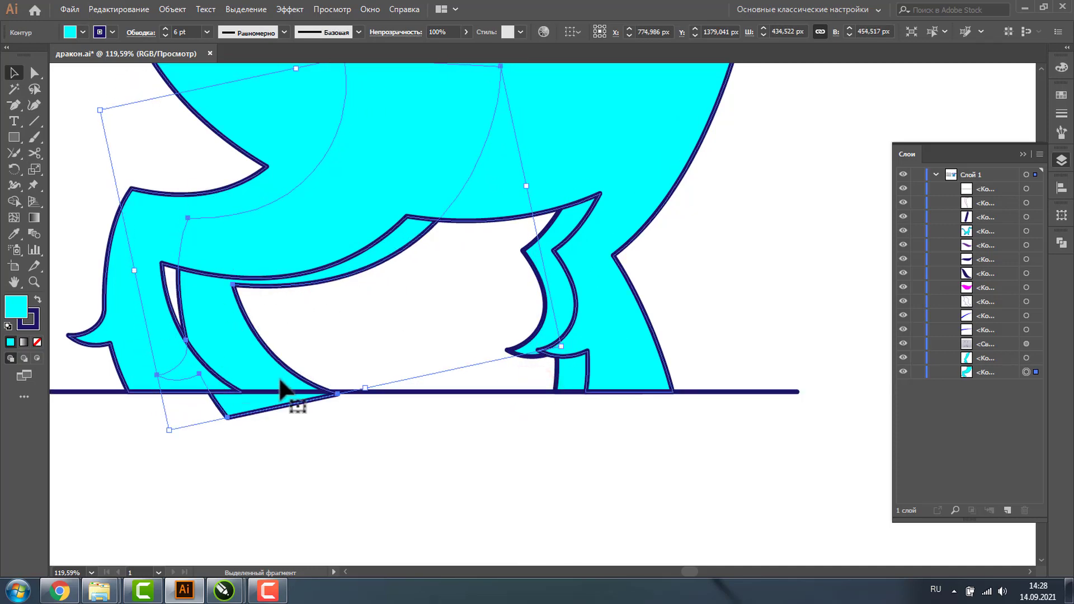
click(264, 287)
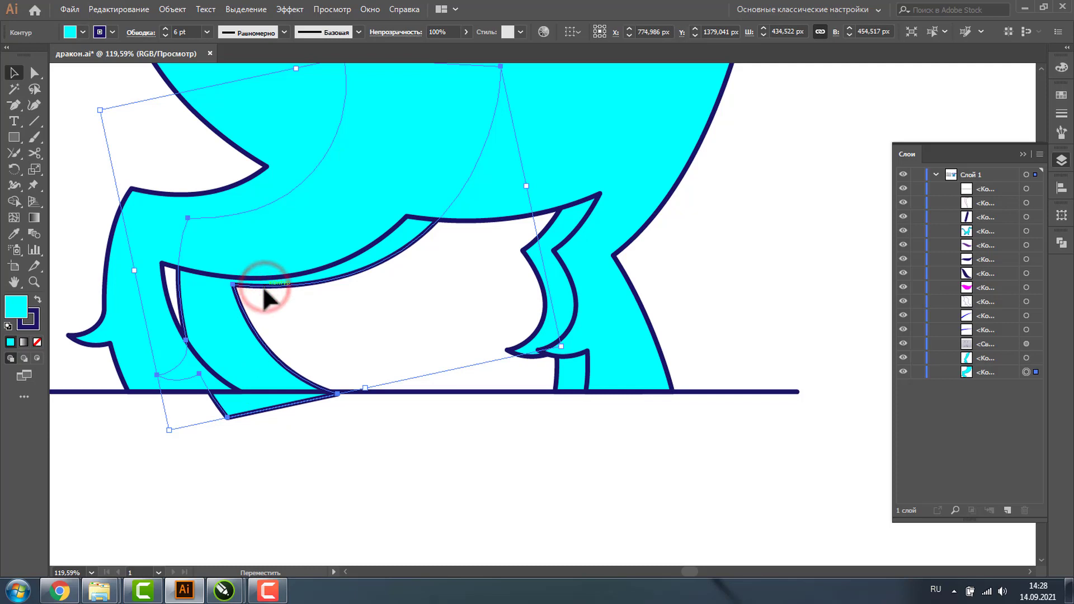
Nudge the left back leg slightly down and right at its top corner.
click(34, 280)
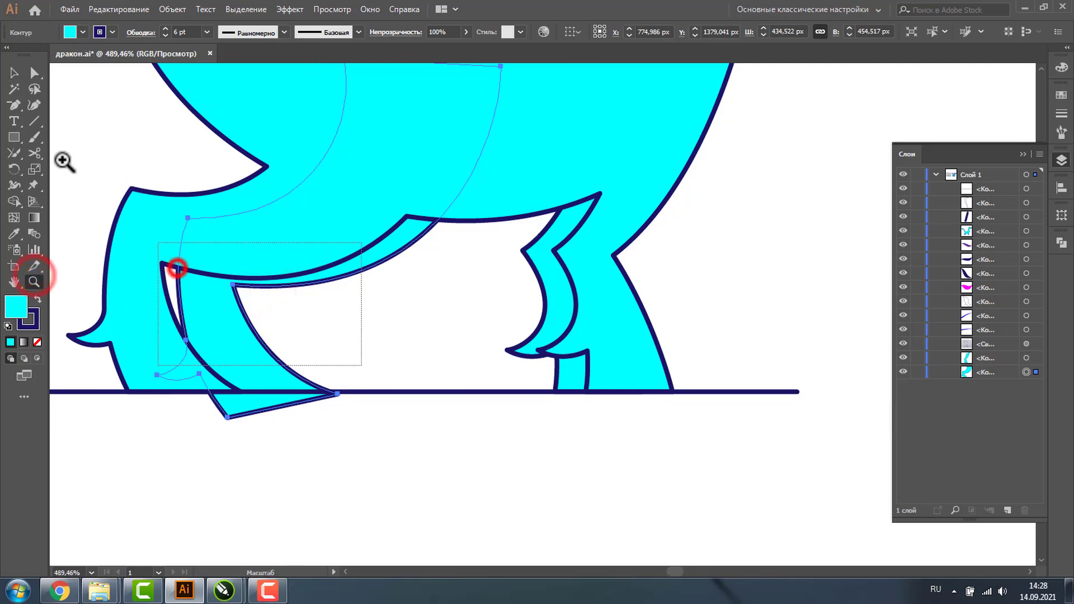
click(175, 270)
click(12, 69)
drag(500, 246, 508, 266)
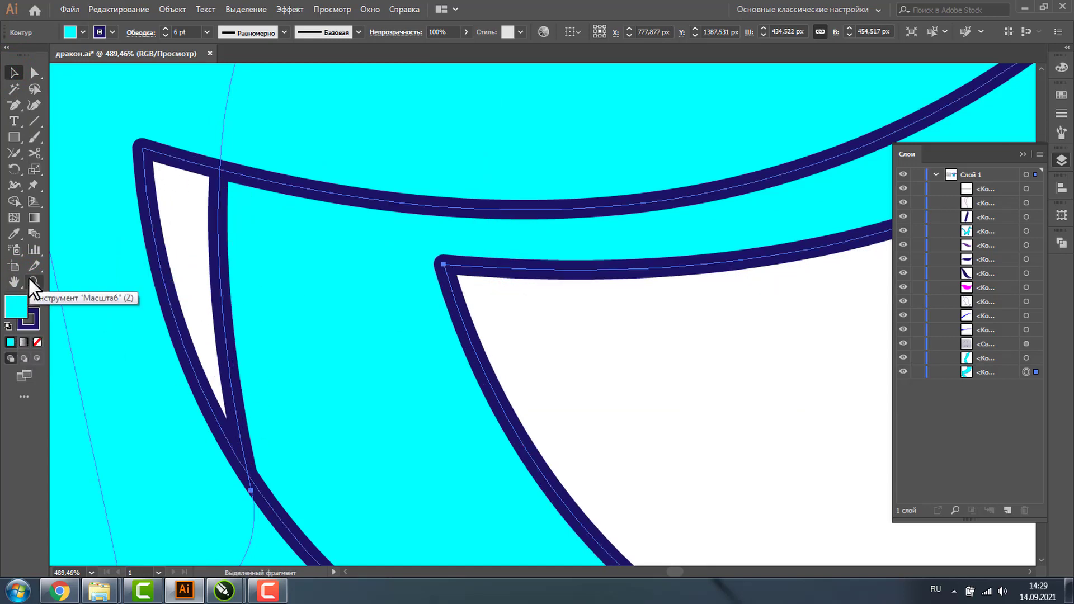
key(ctrl+1)
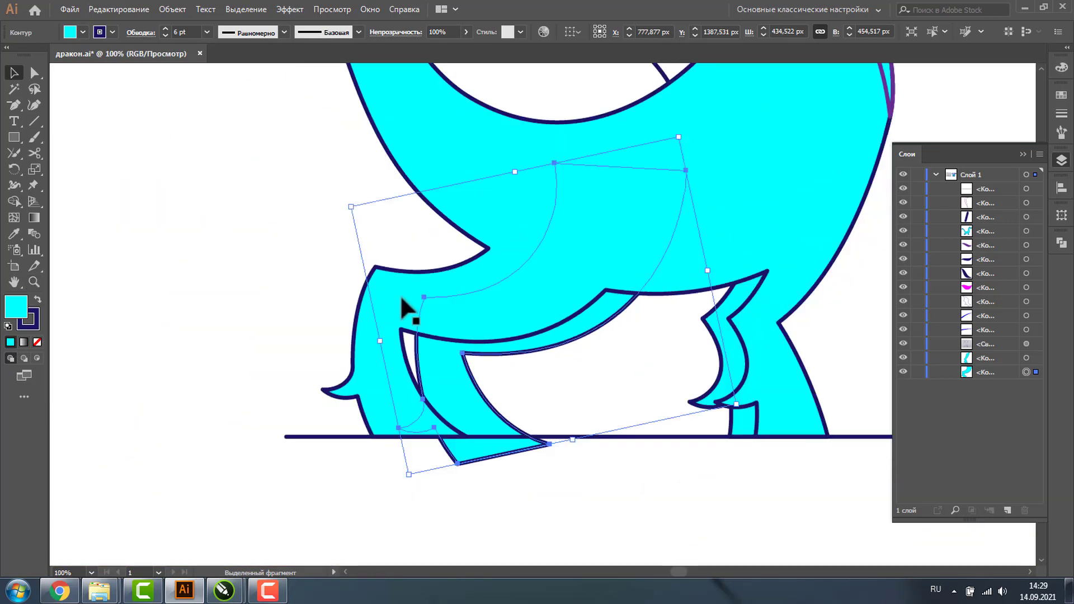
Lower the right back leg and rotate it slightly clockwise.
click(718, 361)
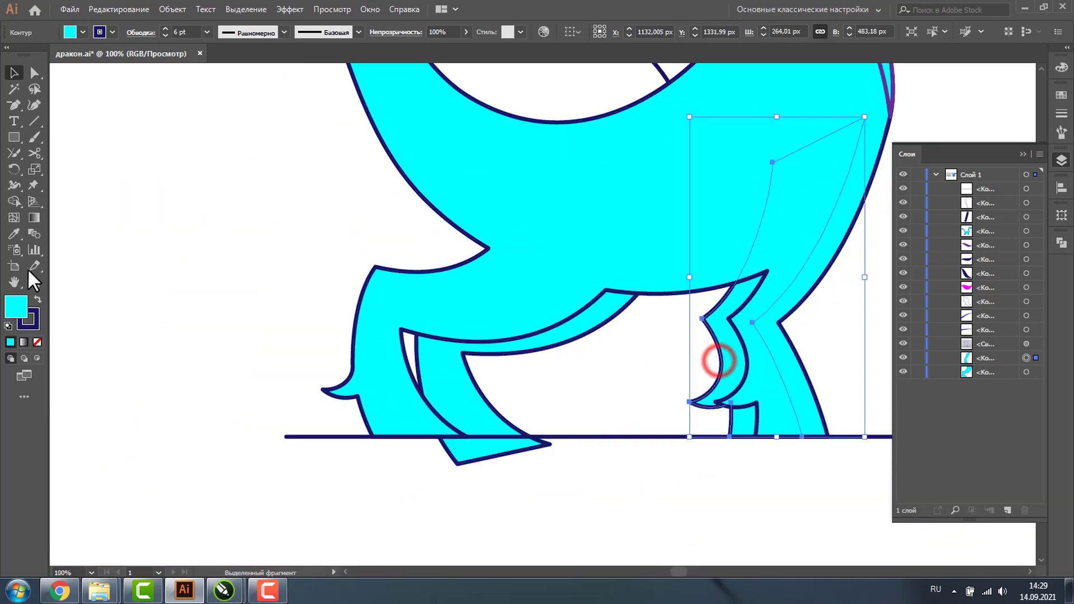
click(34, 282)
drag(661, 238, 795, 490)
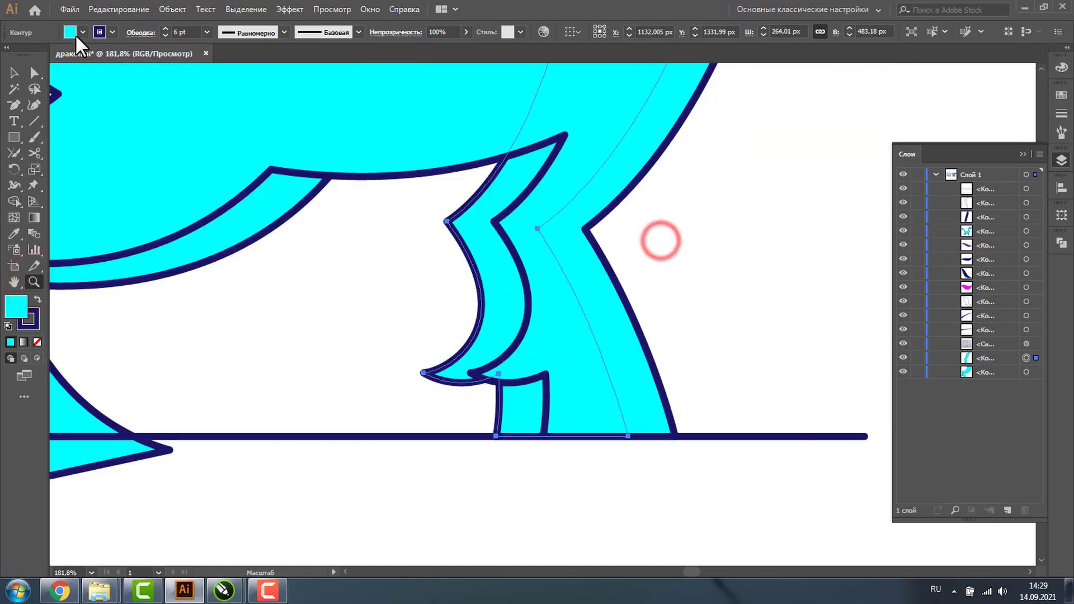
click(14, 73)
drag(472, 268, 473, 286)
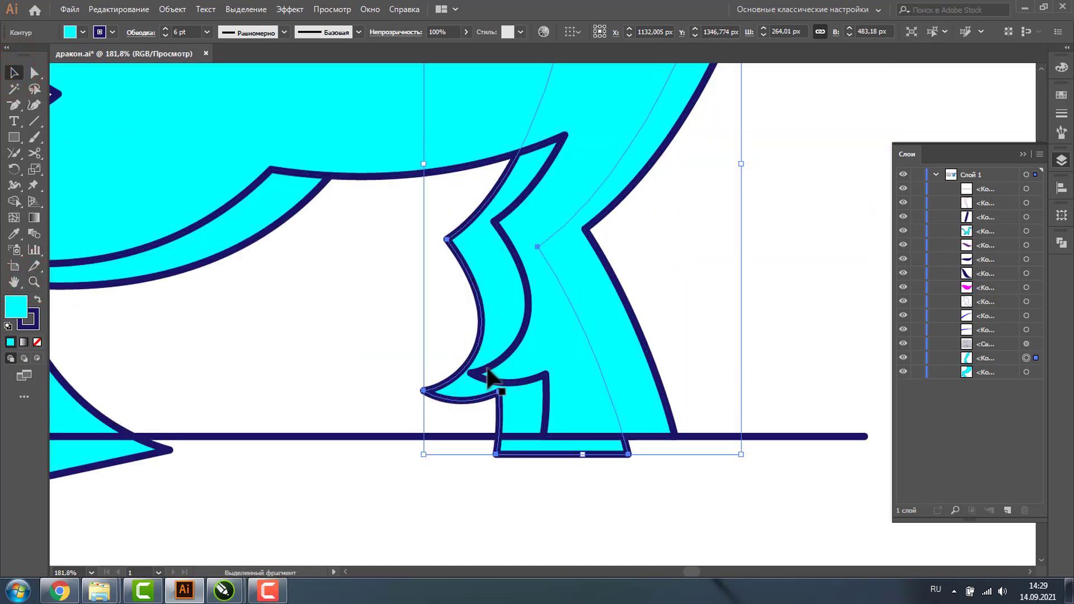
drag(749, 462, 718, 467)
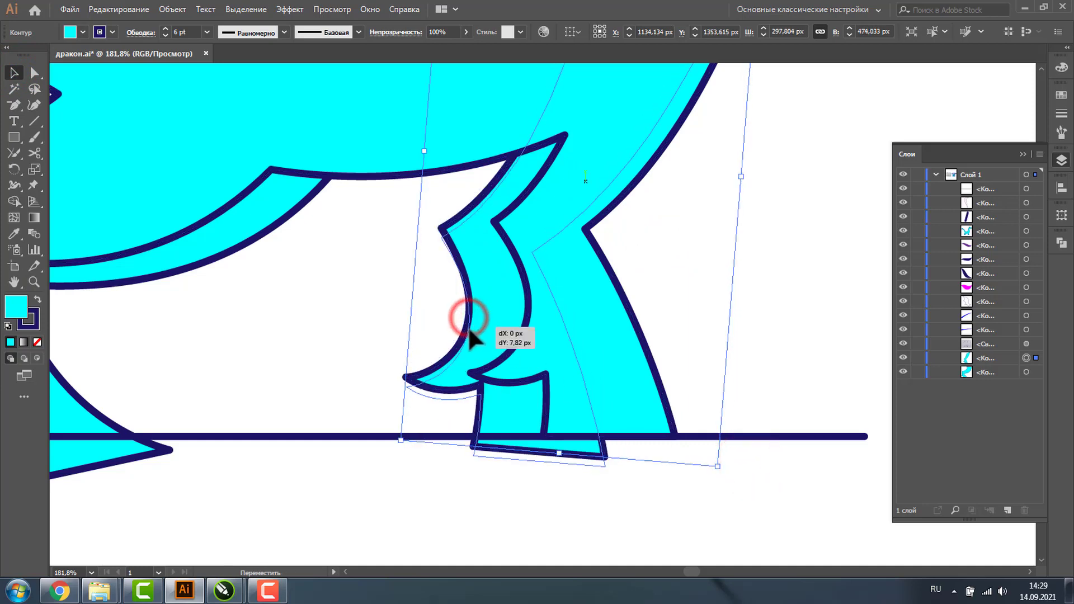
drag(468, 317, 469, 331)
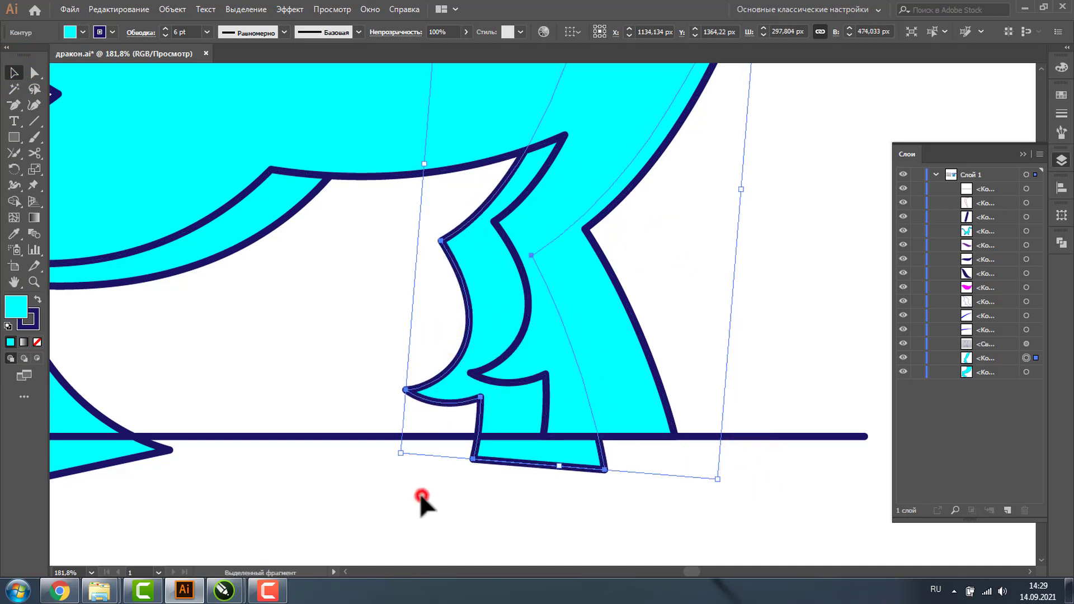
Trim both back legs' feet flush with the ground line using Shape Builder.
click(421, 496)
click(486, 461)
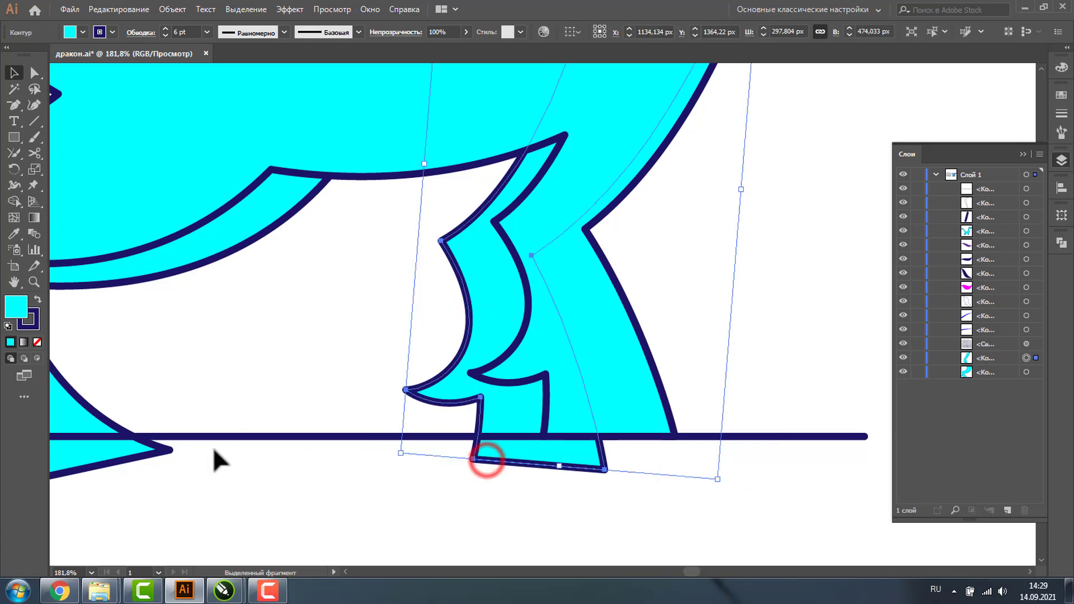
shift+click(145, 452)
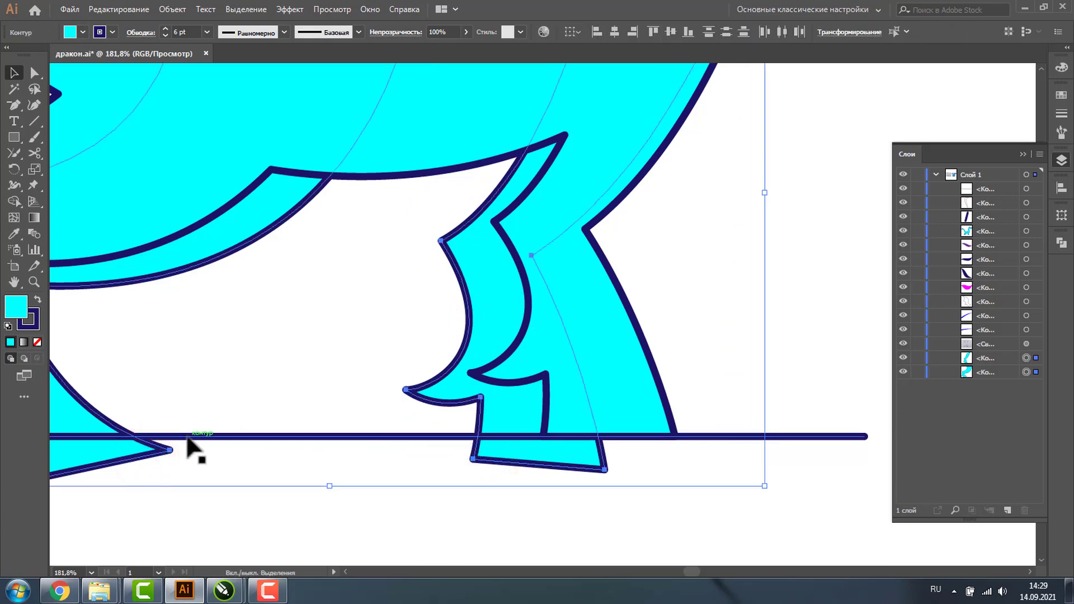
shift+click(188, 437)
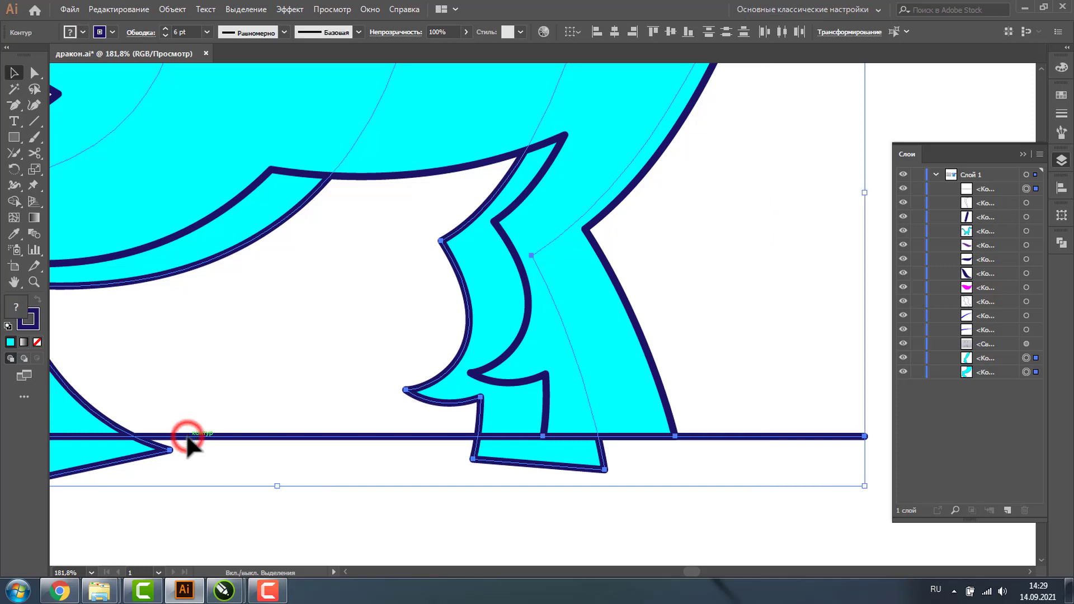
click(14, 201)
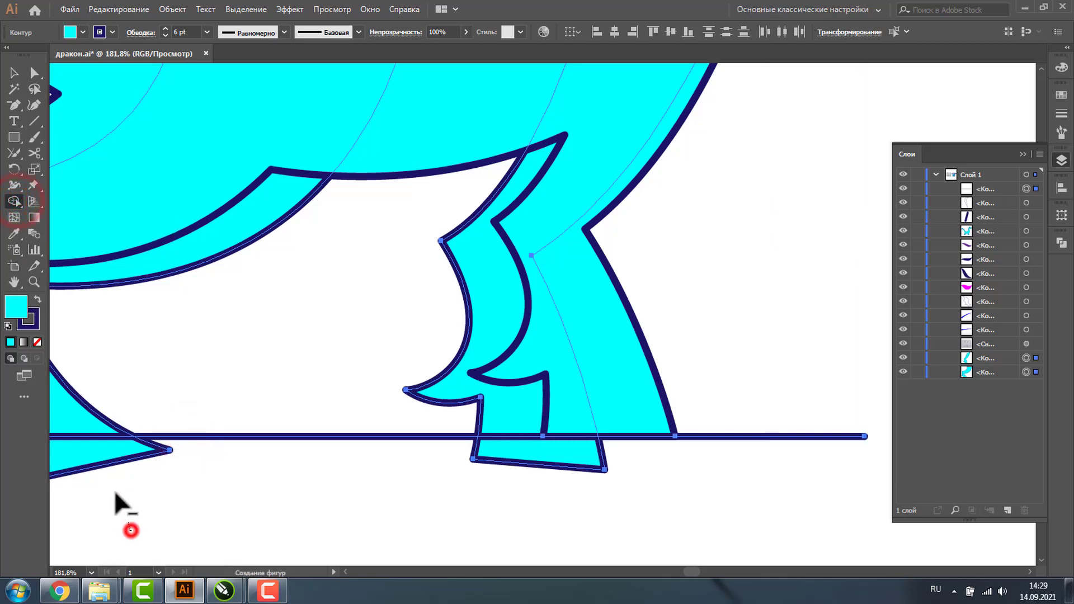
drag(133, 532, 559, 467)
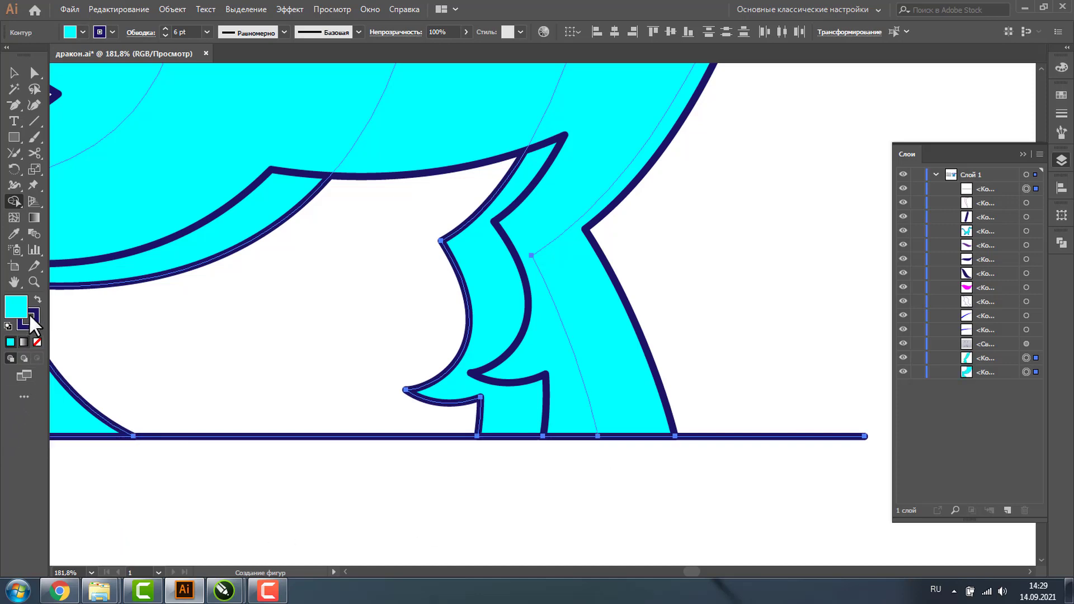
double_click(19, 280)
click(14, 72)
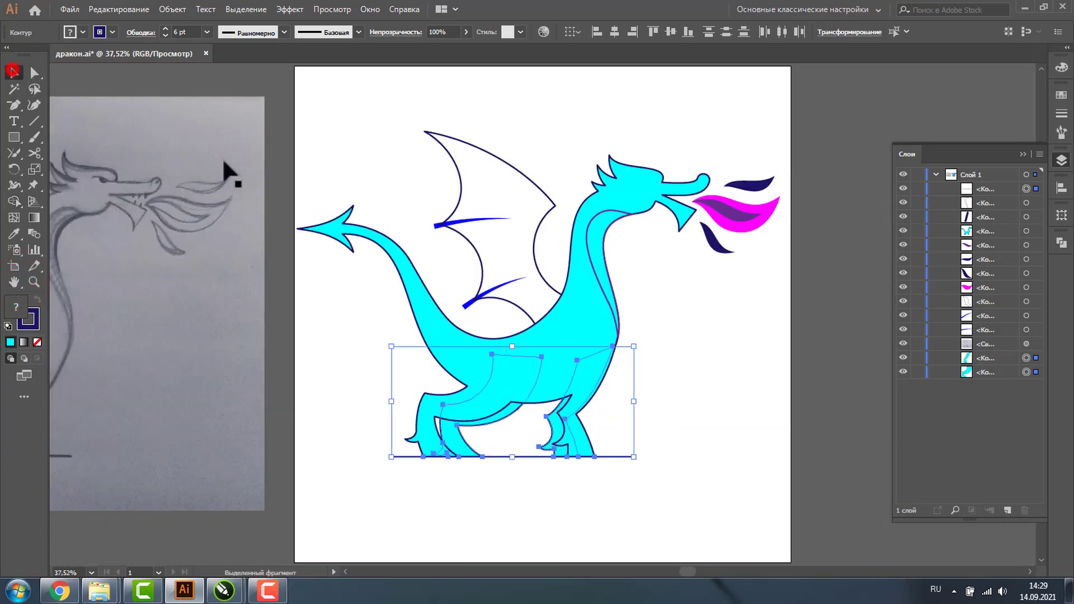
Paste the lower-body shapes back in place with Ctrl+F.
click(683, 347)
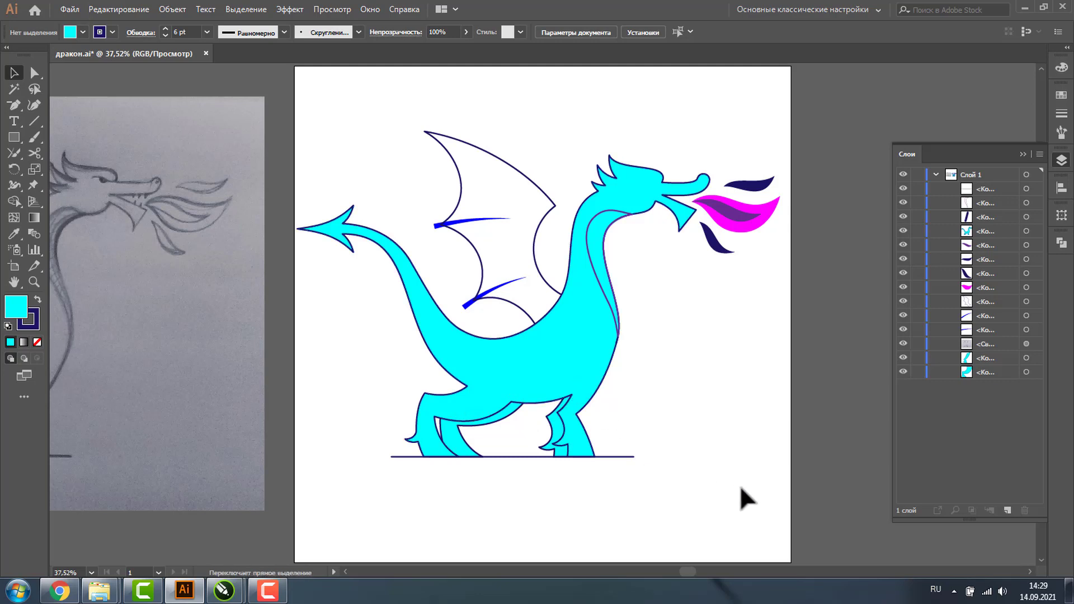
key(ctrl+f)
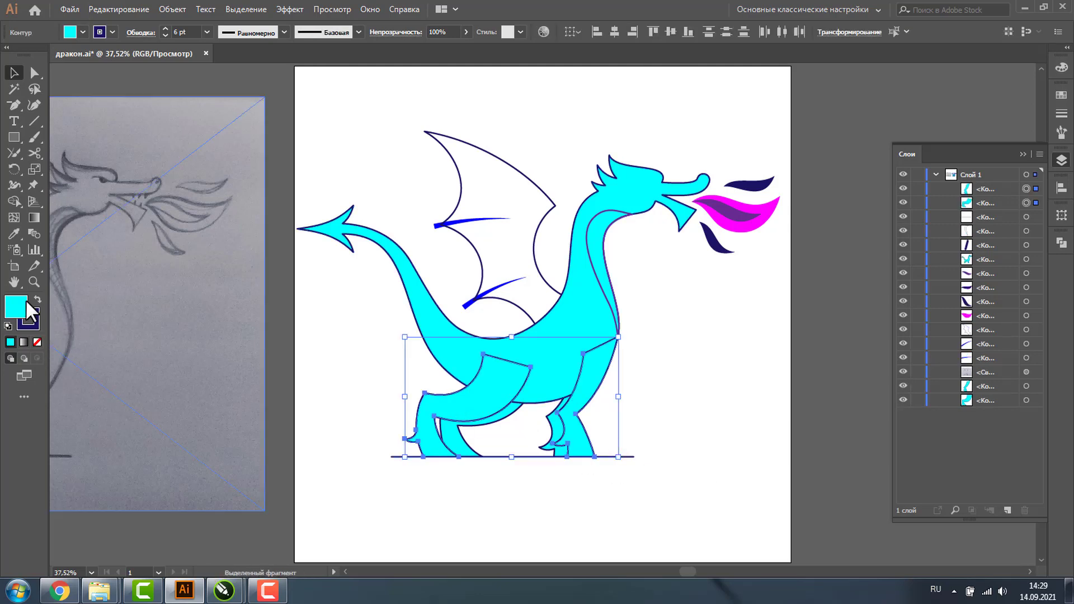
click(34, 282)
drag(391, 313, 684, 466)
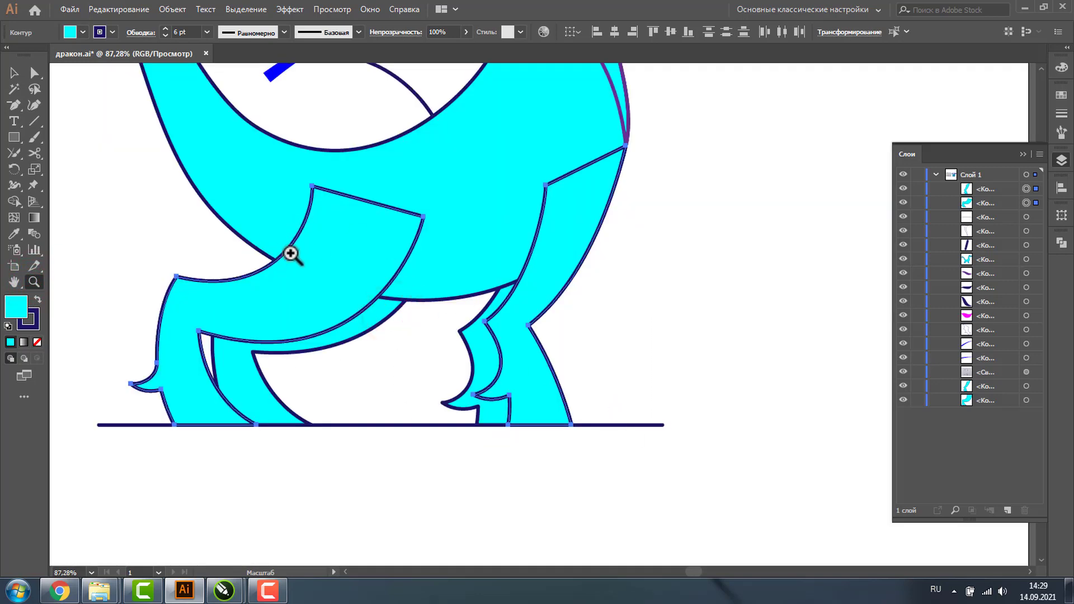
Give both back legs a green stroke.
click(14, 72)
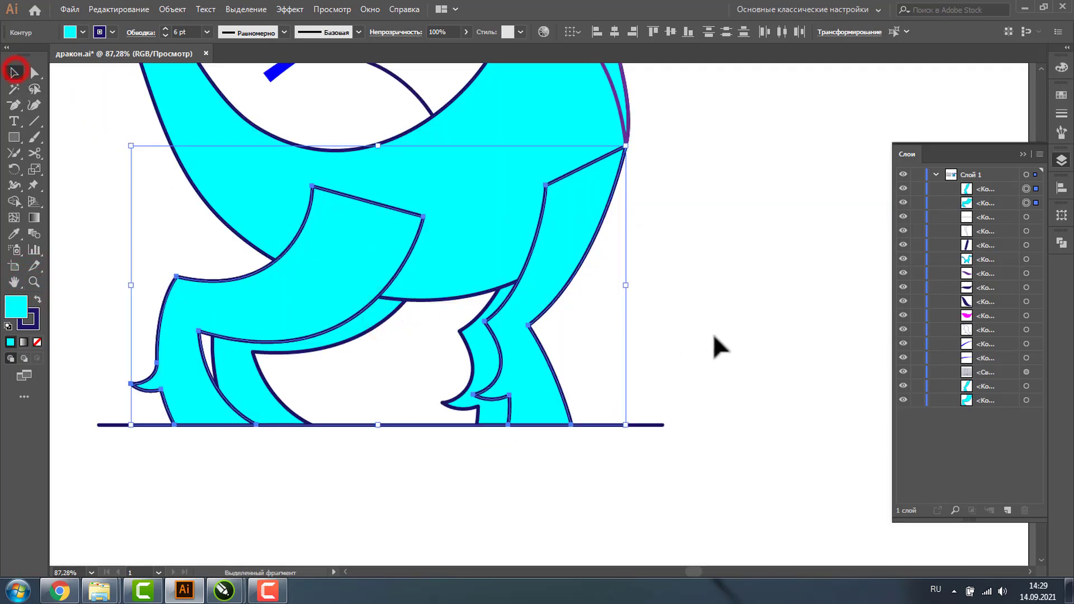
click(716, 336)
click(572, 169)
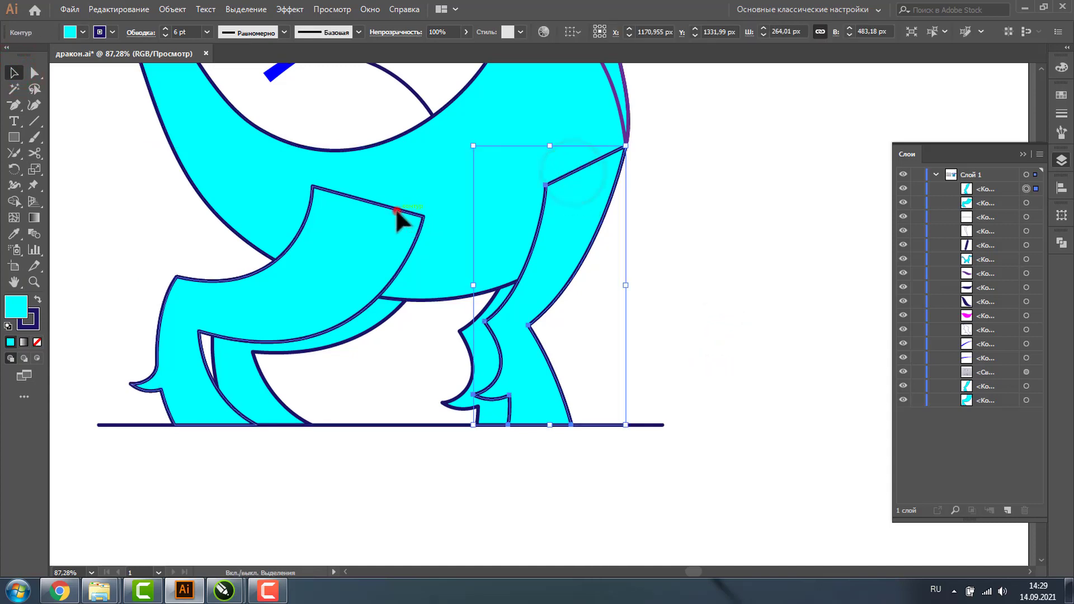
shift+click(397, 211)
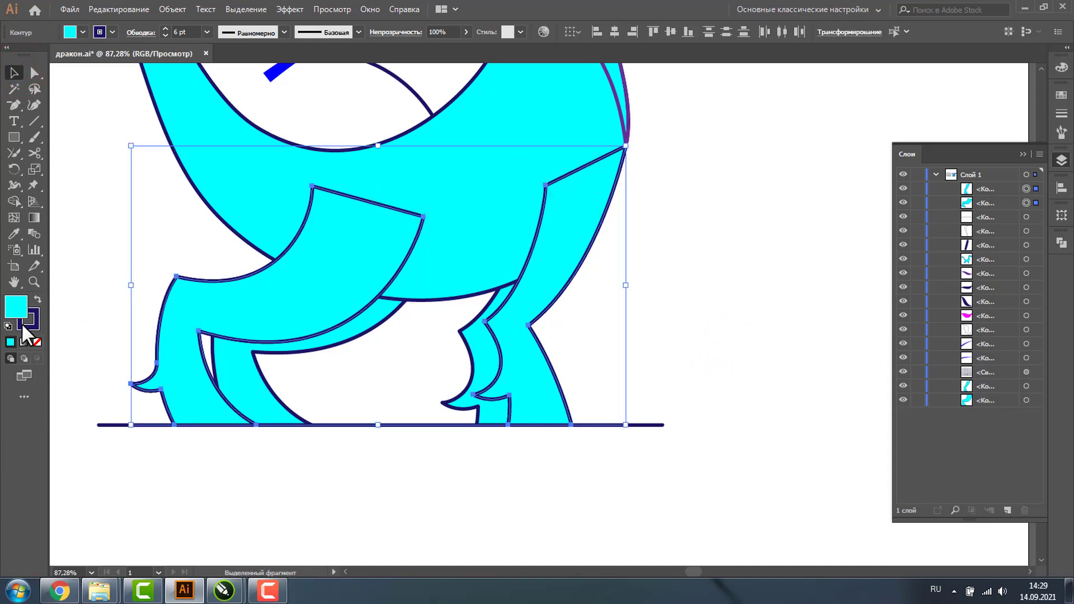
click(112, 32)
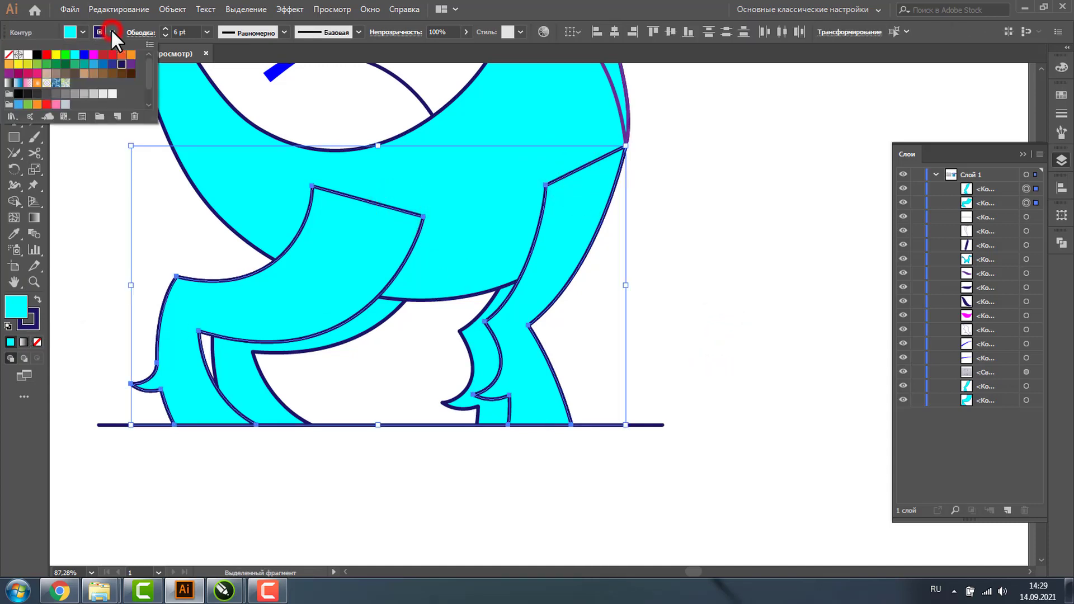
click(49, 65)
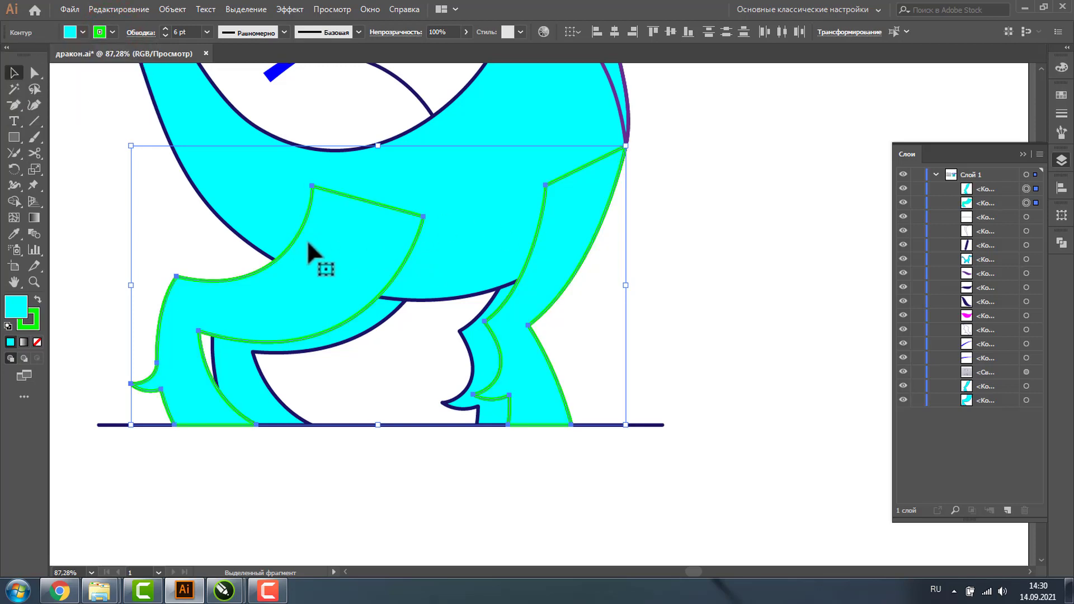
Cut both green leg outlines at four points with the Scissors tool.
click(33, 154)
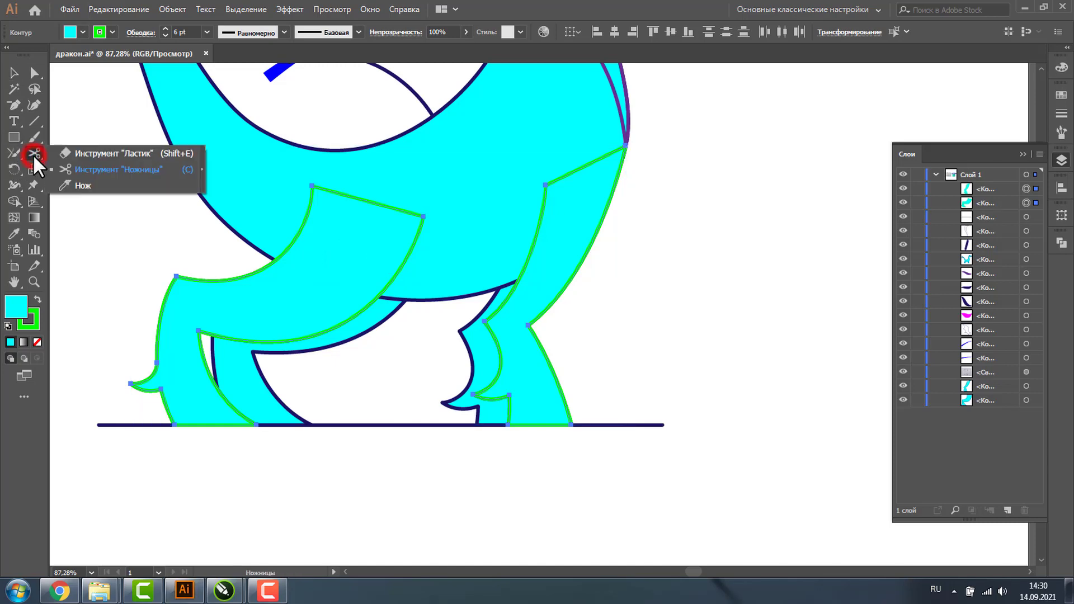
click(125, 167)
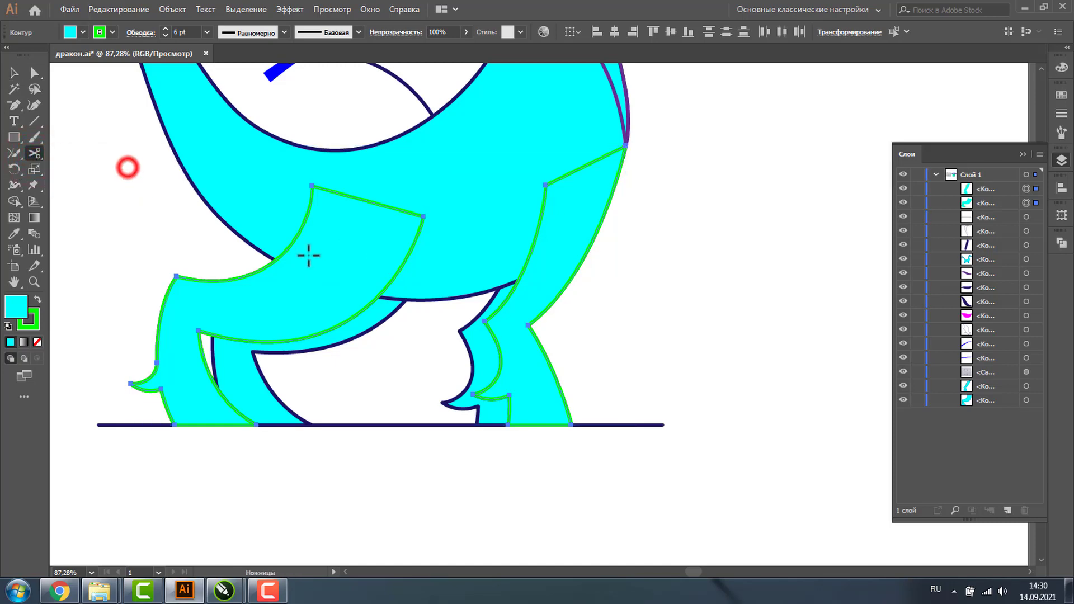
click(297, 237)
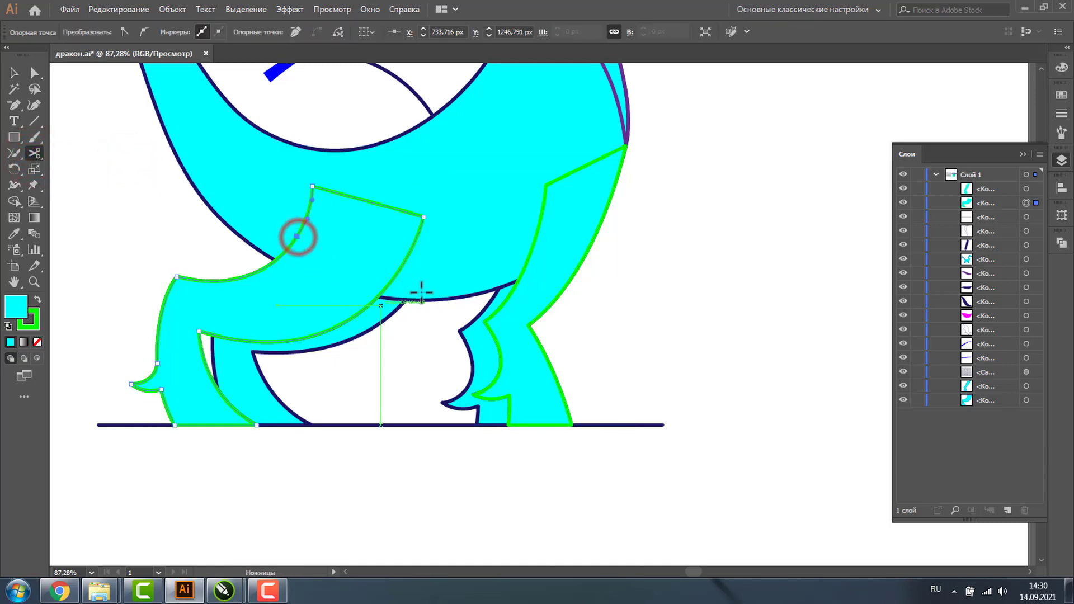
click(404, 262)
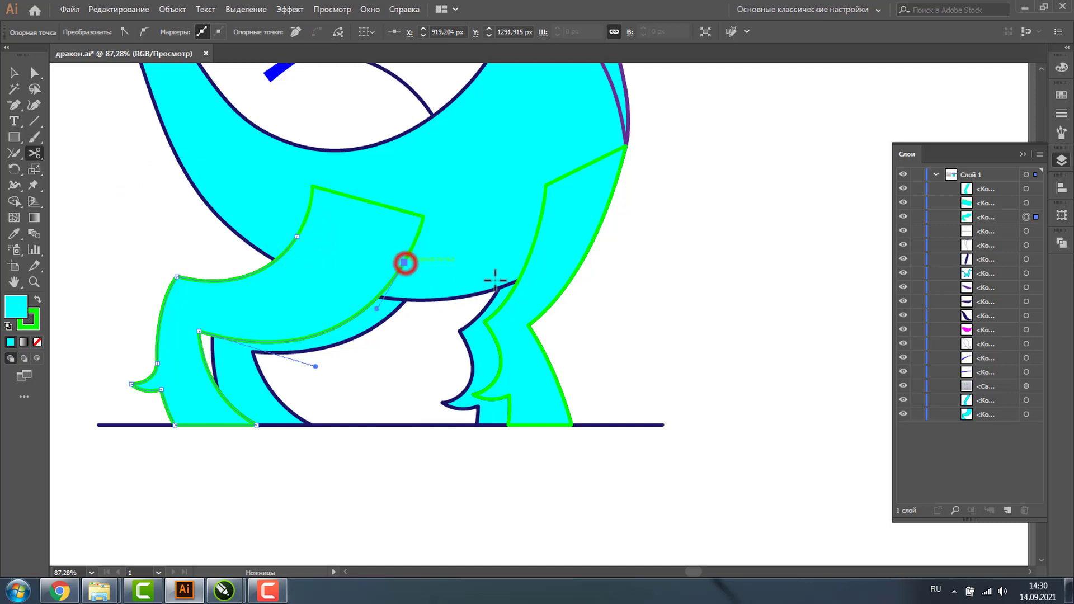
click(533, 247)
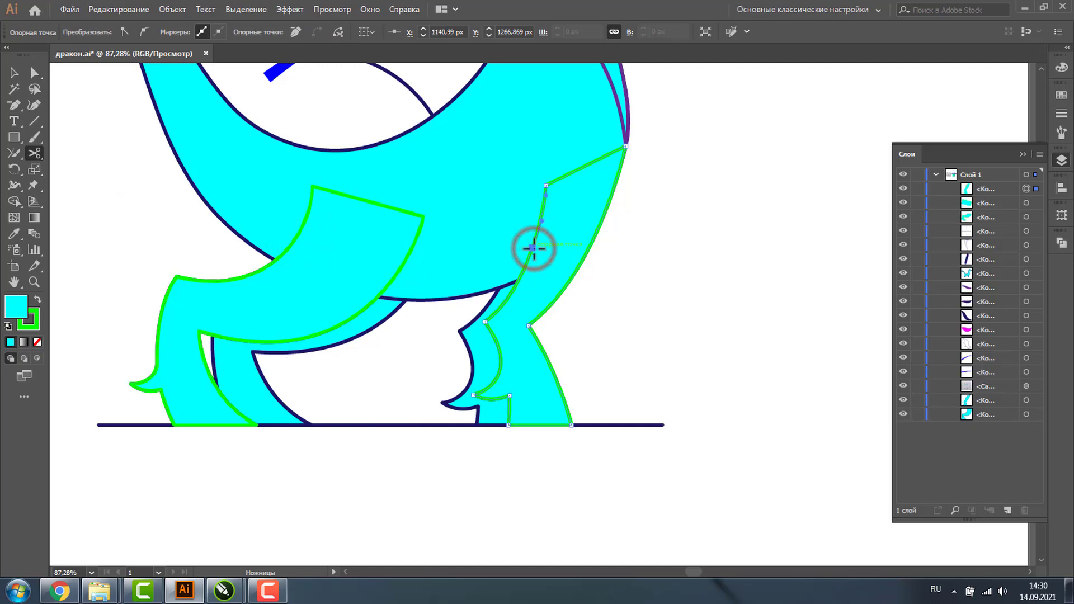
click(486, 322)
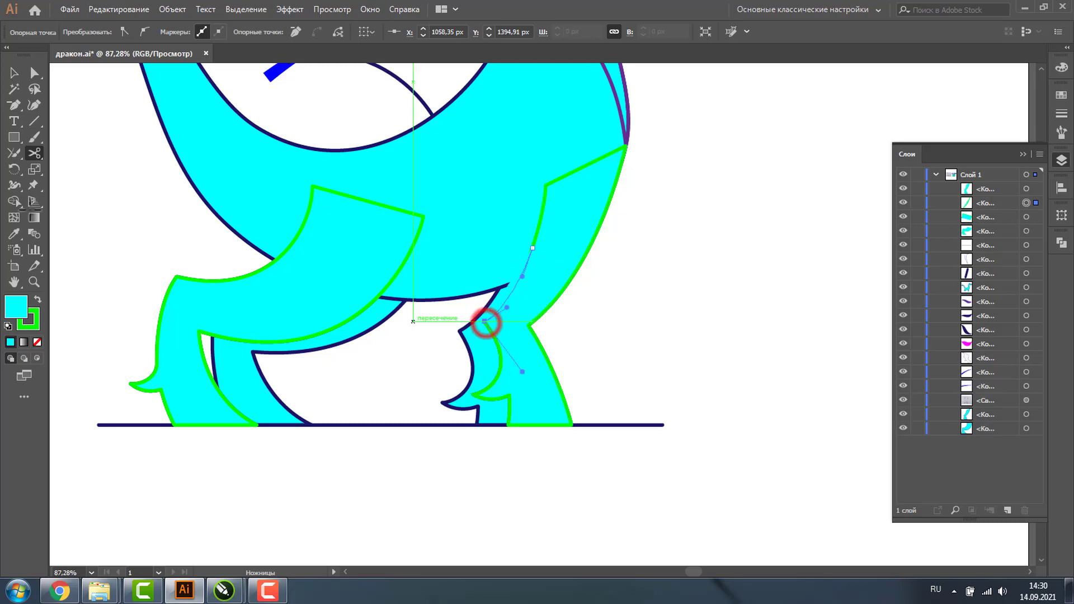
Delete the unwanted green pieces and set the remaining green curves' fill to None.
key(v)
key(Delete)
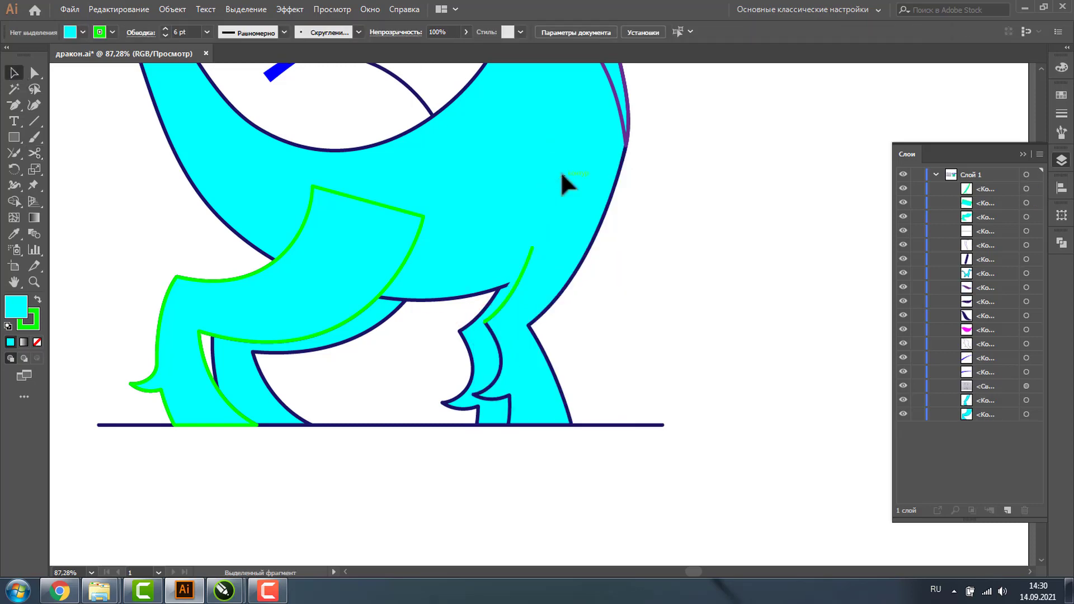
click(353, 197)
key(Delete)
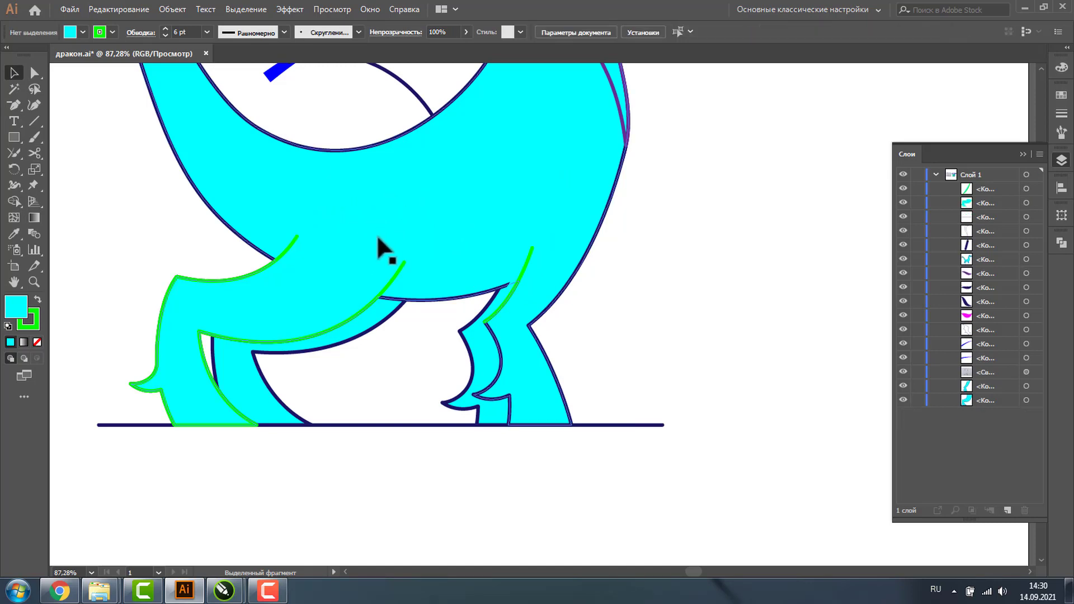
click(293, 242)
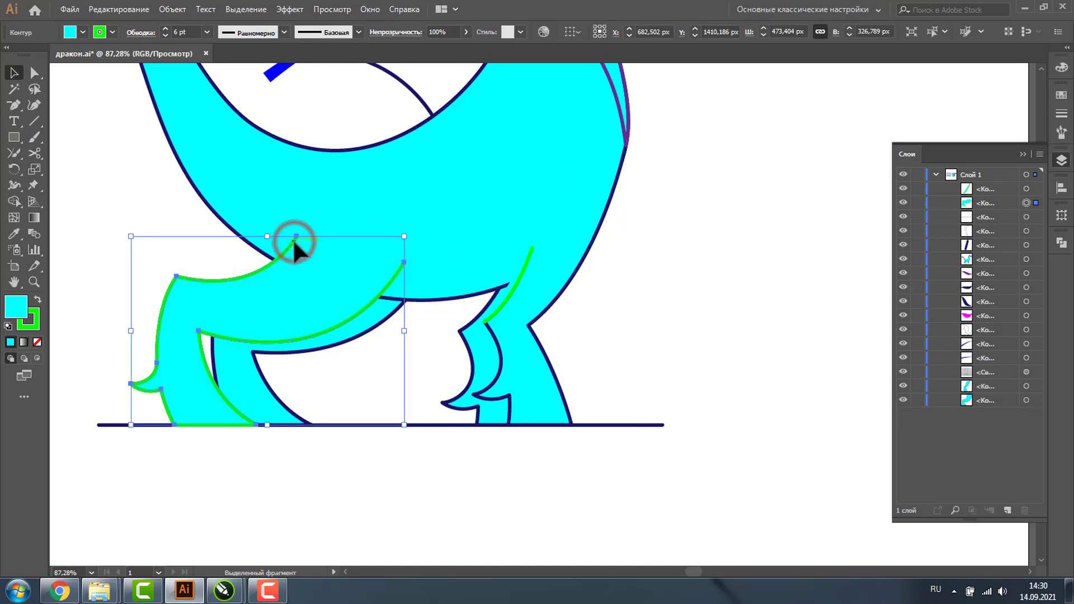
shift+click(530, 251)
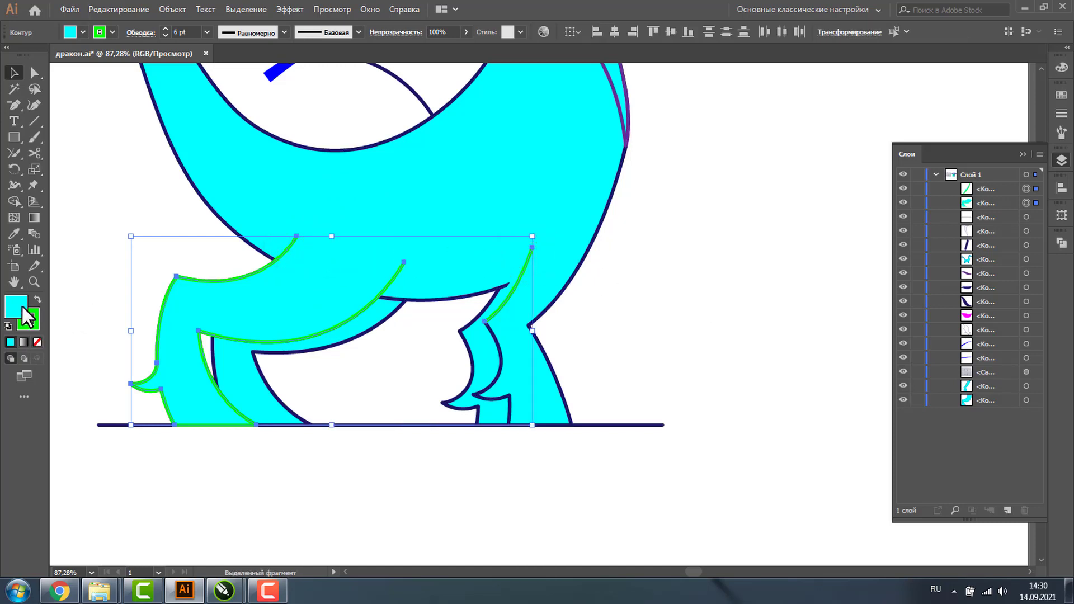
click(37, 342)
click(624, 317)
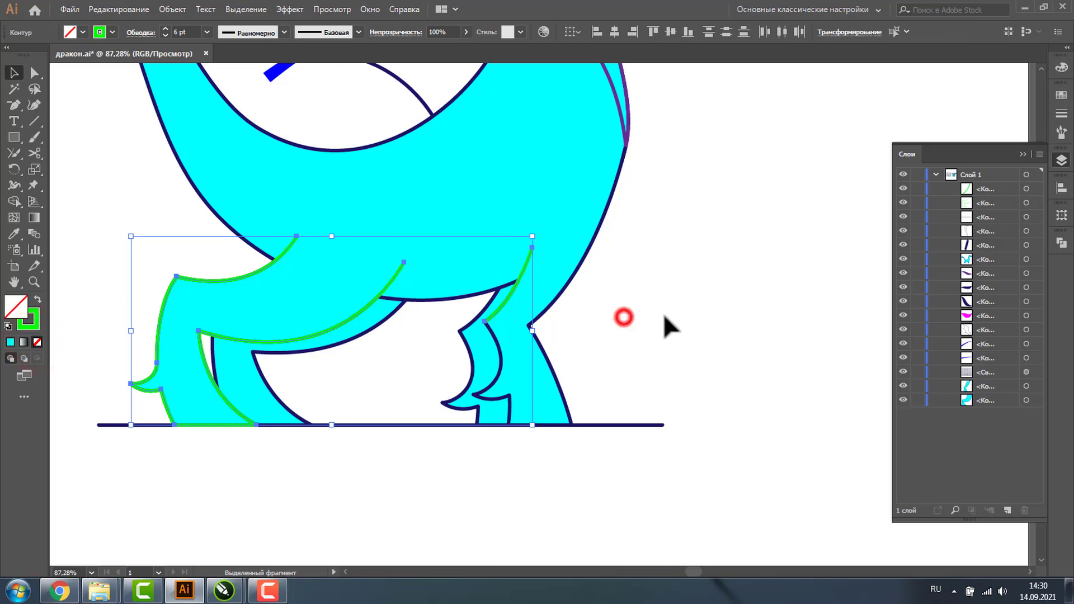
Cut the left leg's green curves again and delete the long green stretch between cuts.
click(29, 279)
drag(122, 194, 319, 367)
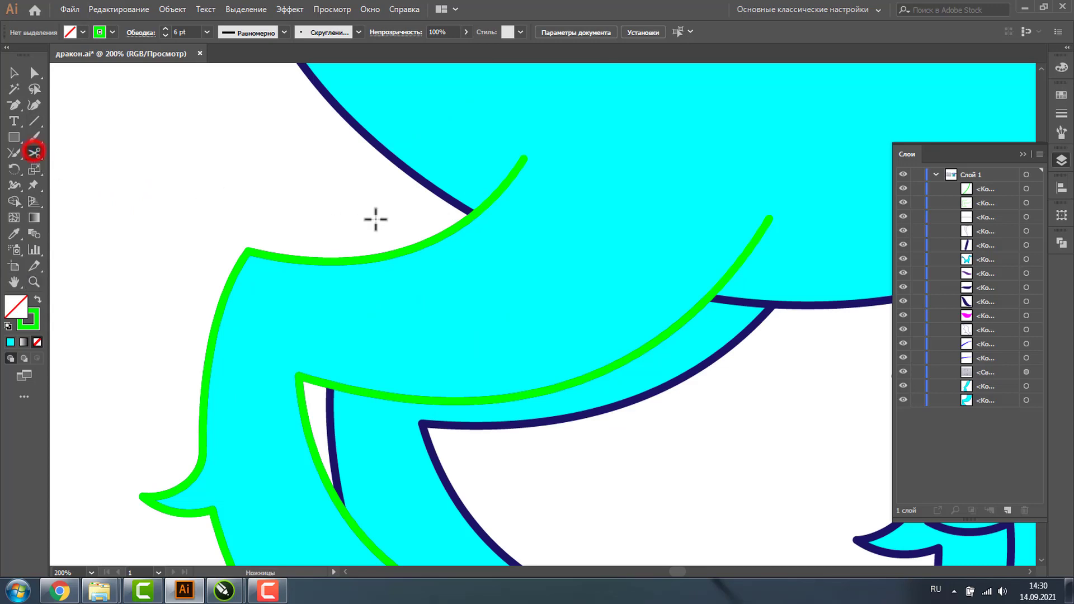
click(437, 238)
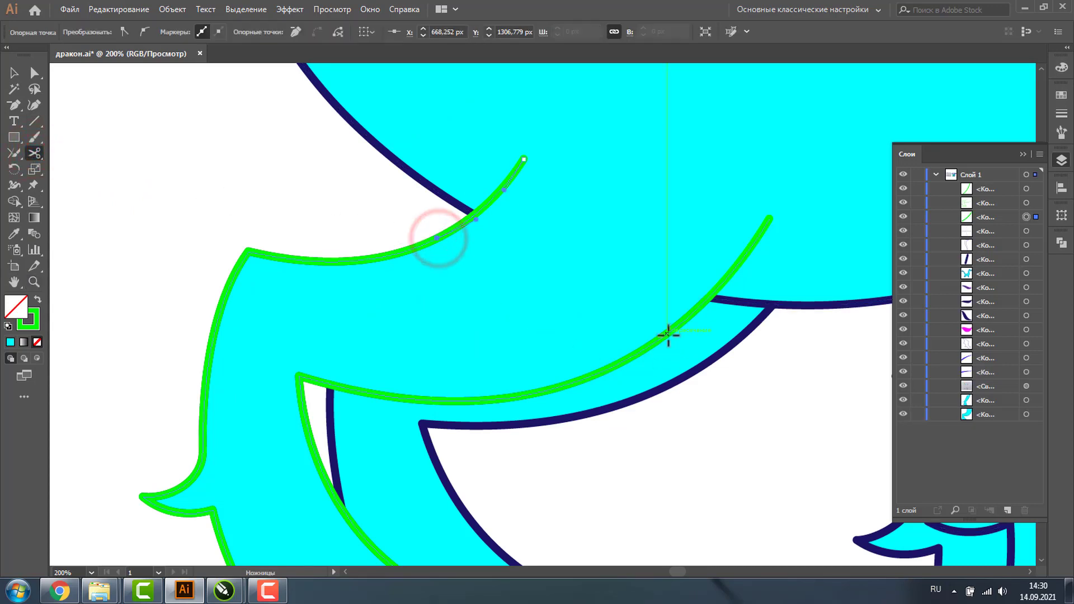
click(668, 335)
click(14, 73)
click(173, 132)
click(276, 258)
key(Delete)
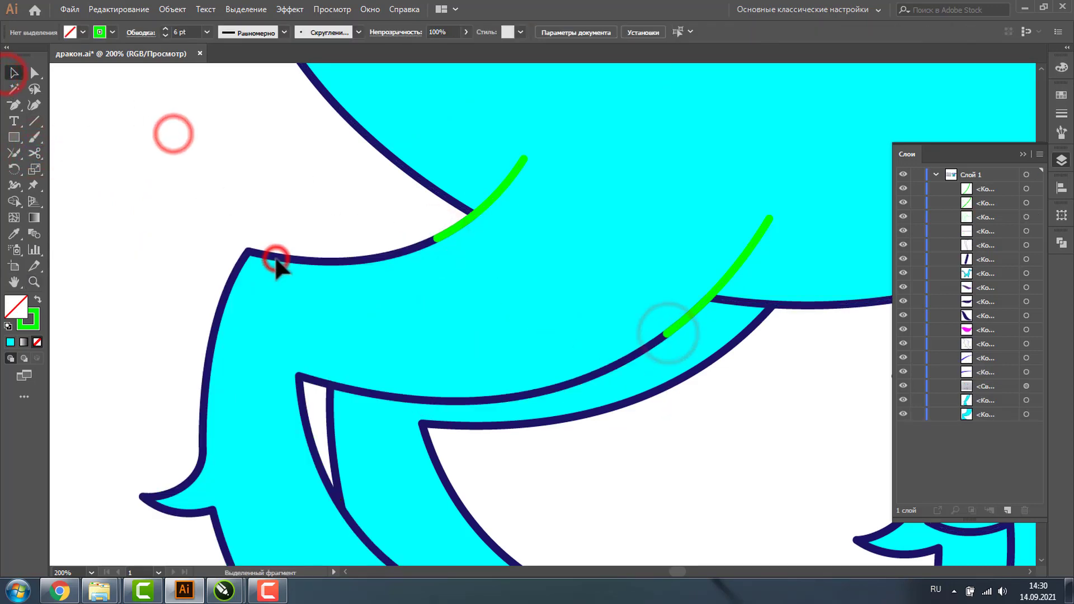
click(34, 282)
alt+click(506, 266)
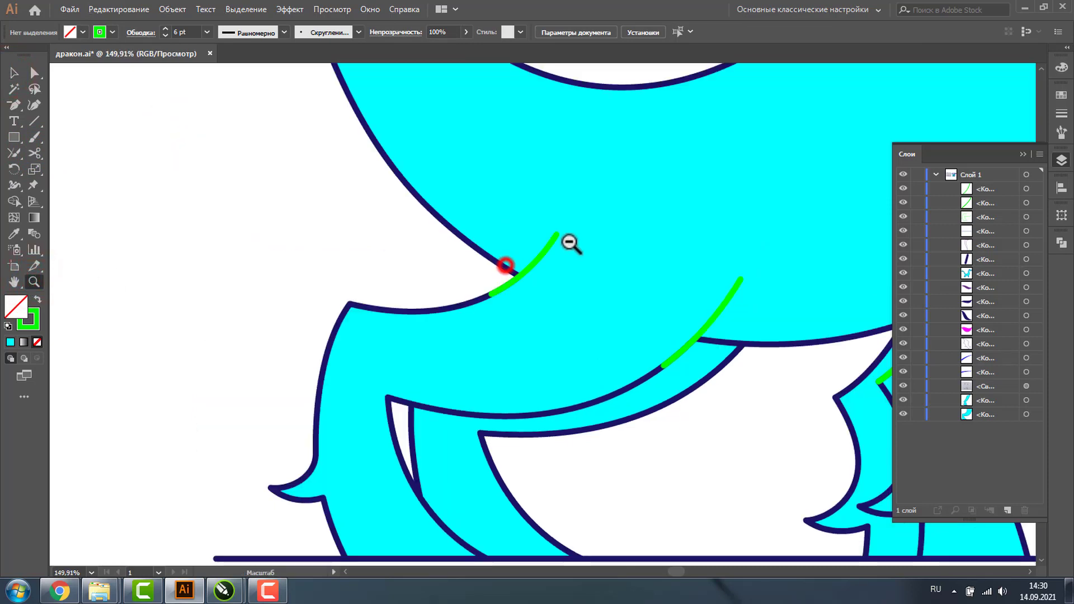
alt+click(573, 238)
alt+click(640, 291)
alt+click(662, 328)
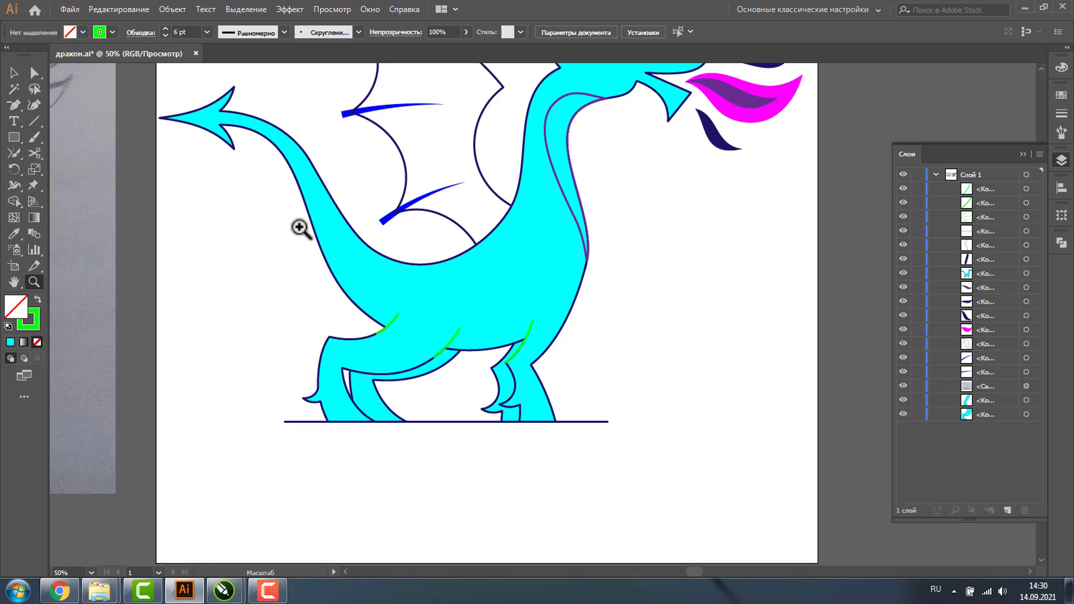
drag(283, 185, 532, 361)
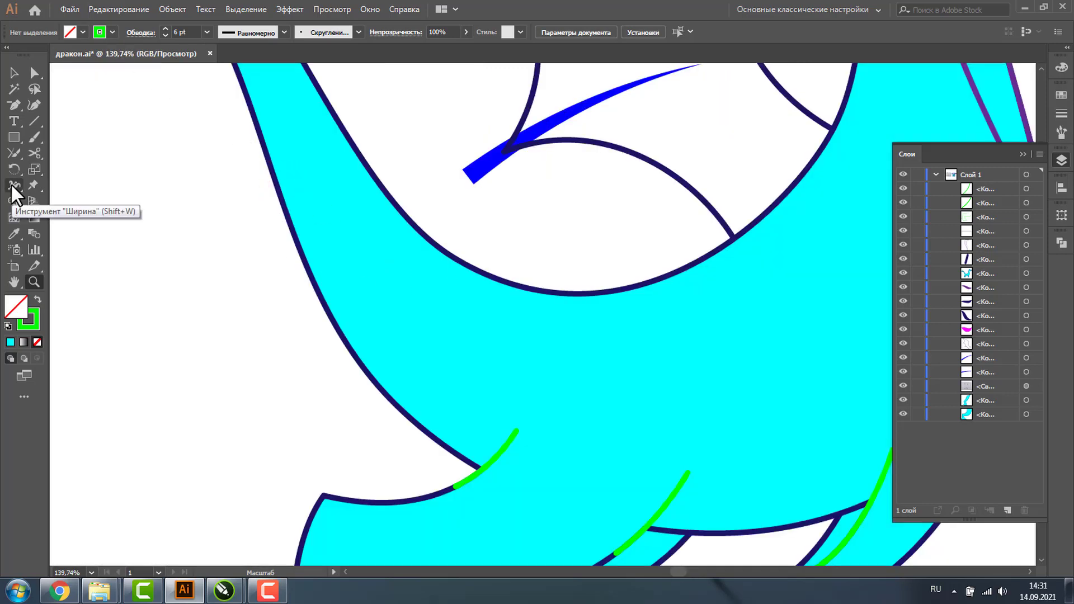
click(13, 185)
click(307, 262)
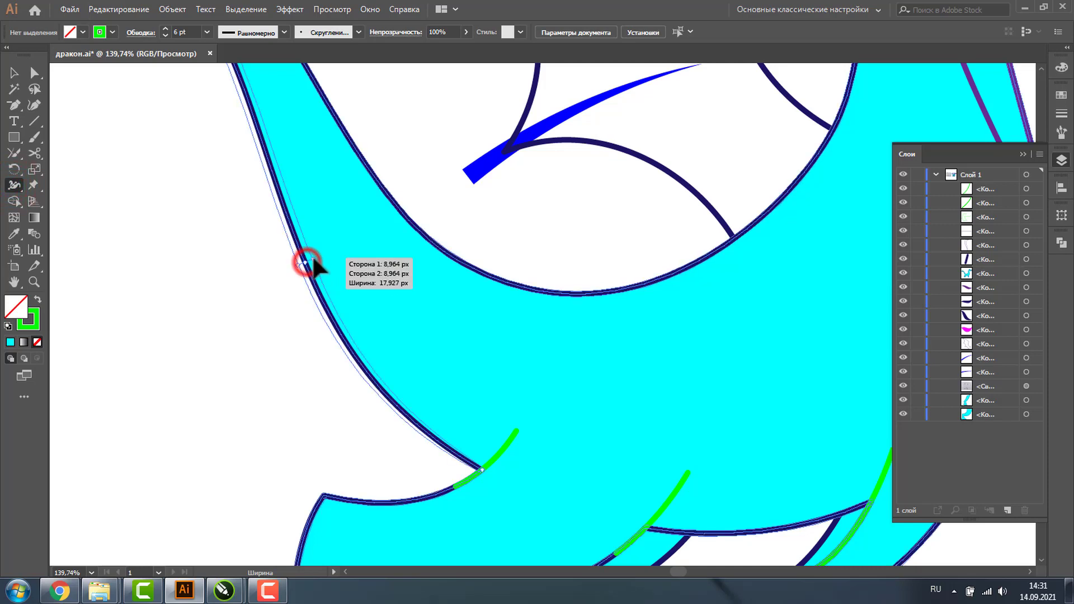
drag(313, 261, 314, 261)
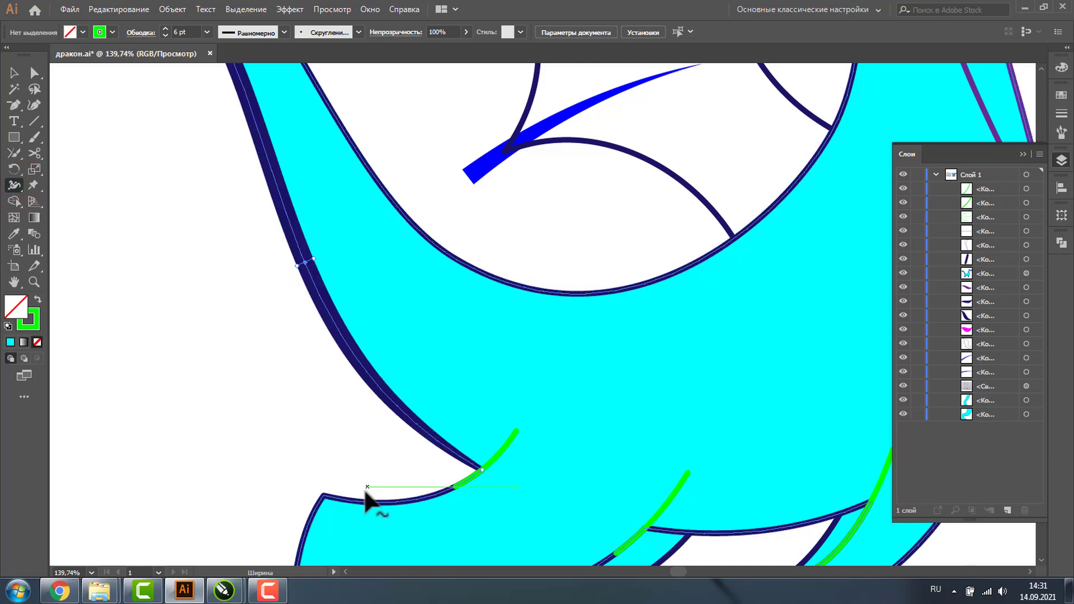
drag(363, 497, 363, 489)
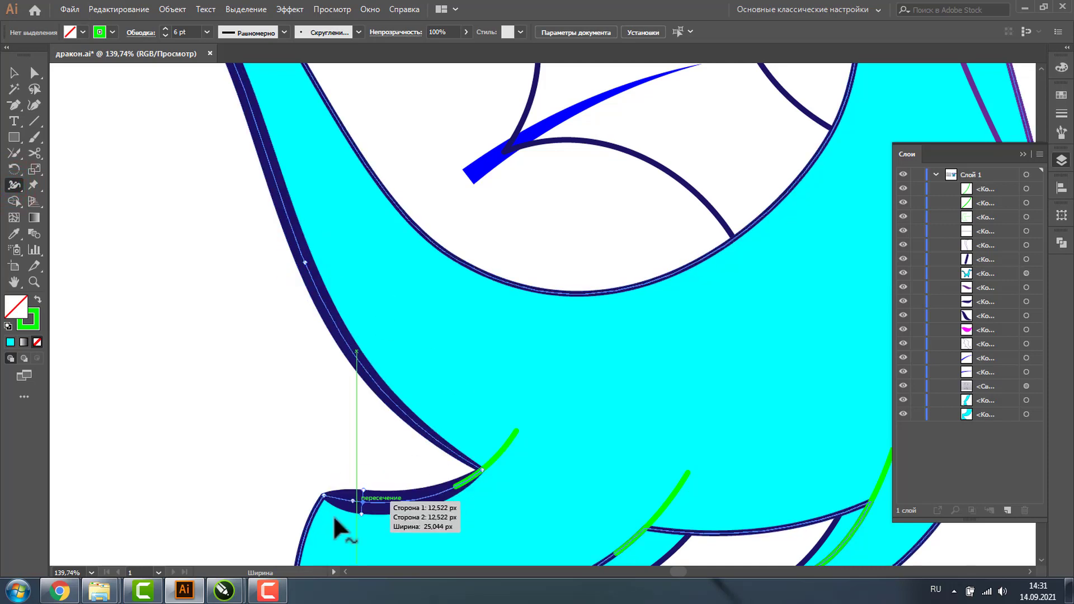
key(ctrl+z)
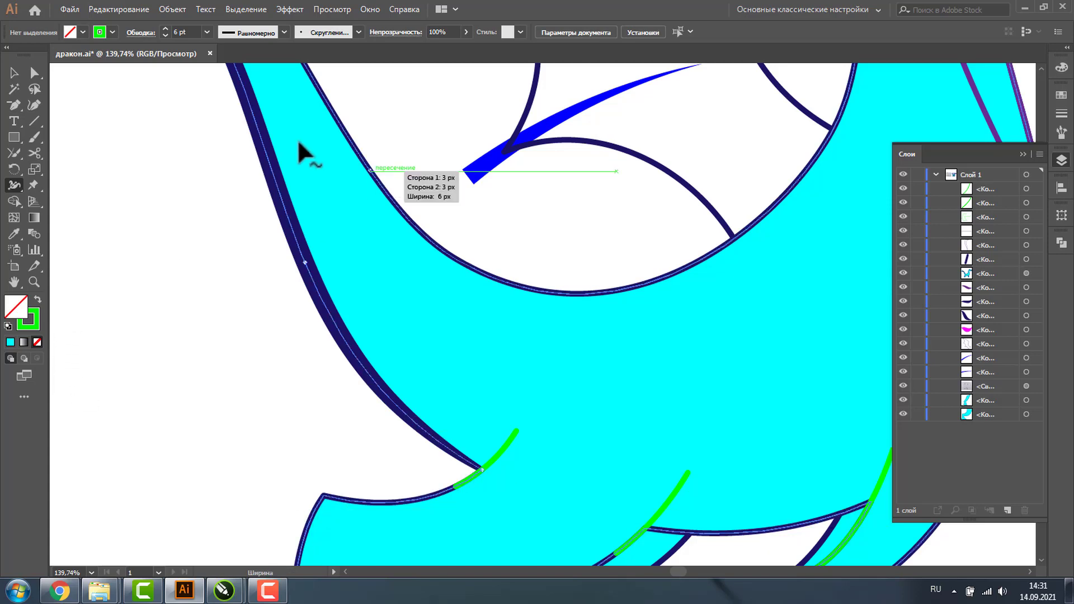
key(ctrl+z)
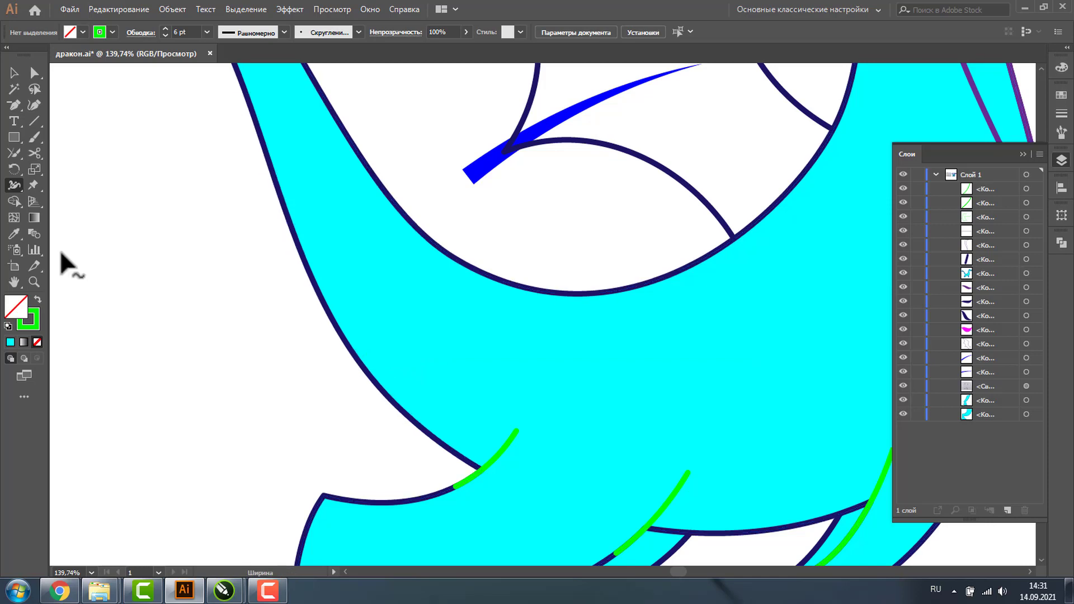
click(34, 282)
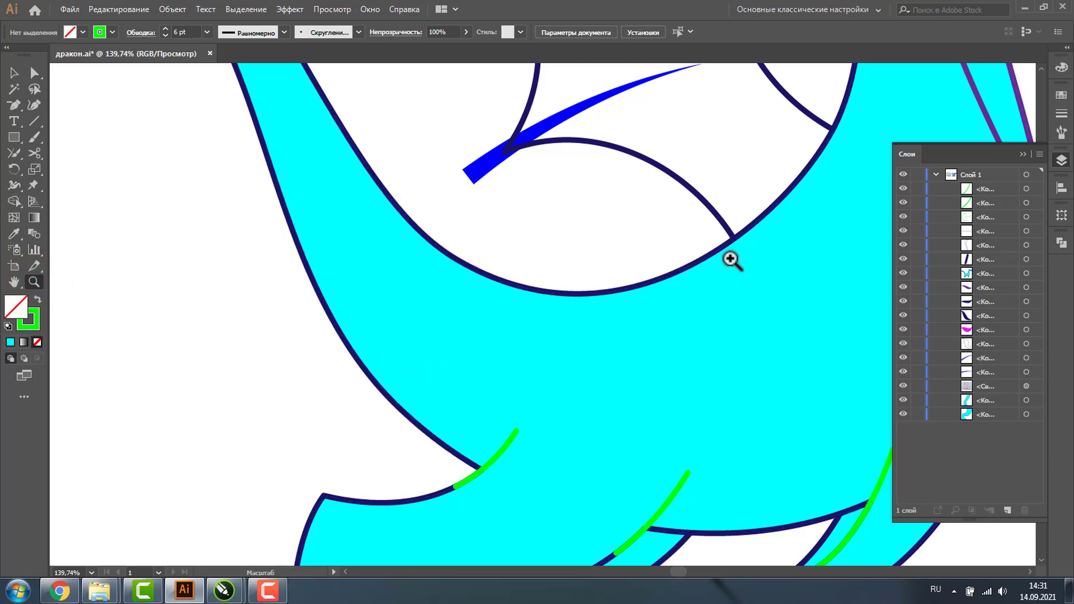
key(ctrl+minus)
key(ctrl+minus)
key(ctrl+minus)
key(ctrl+minus)
Move a green accent stroke onto the body and make all three strokes dark navy.
key(v)
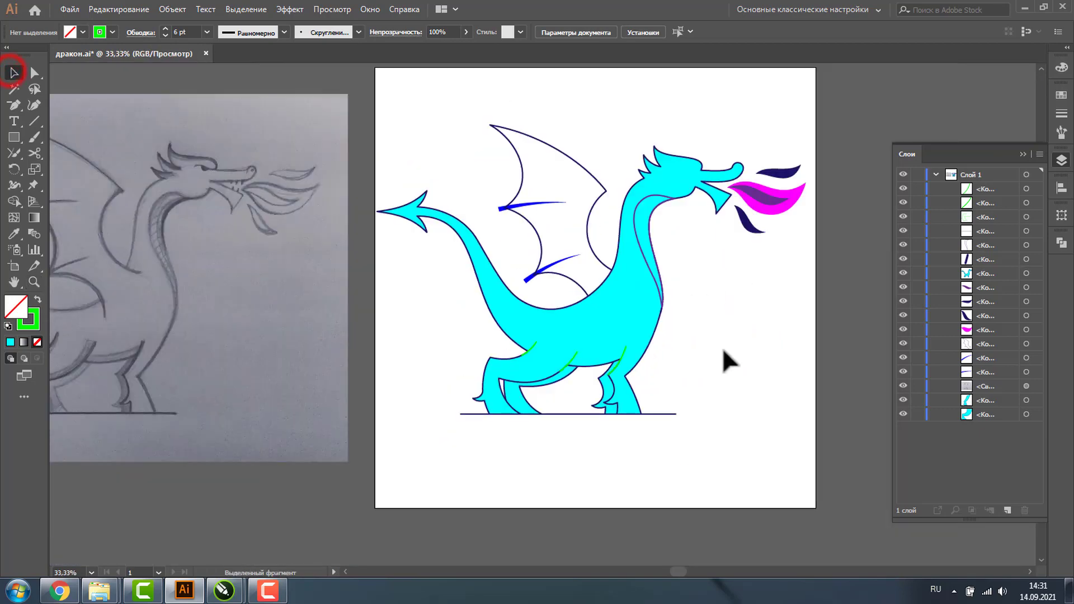
click(724, 351)
drag(620, 355, 578, 353)
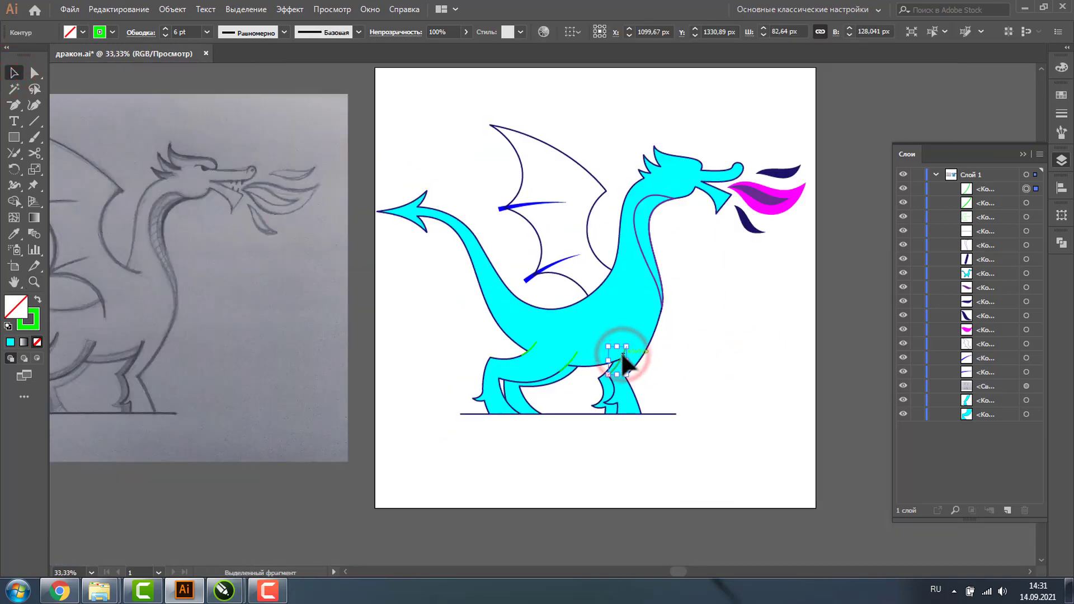
shift+click(532, 347)
click(112, 31)
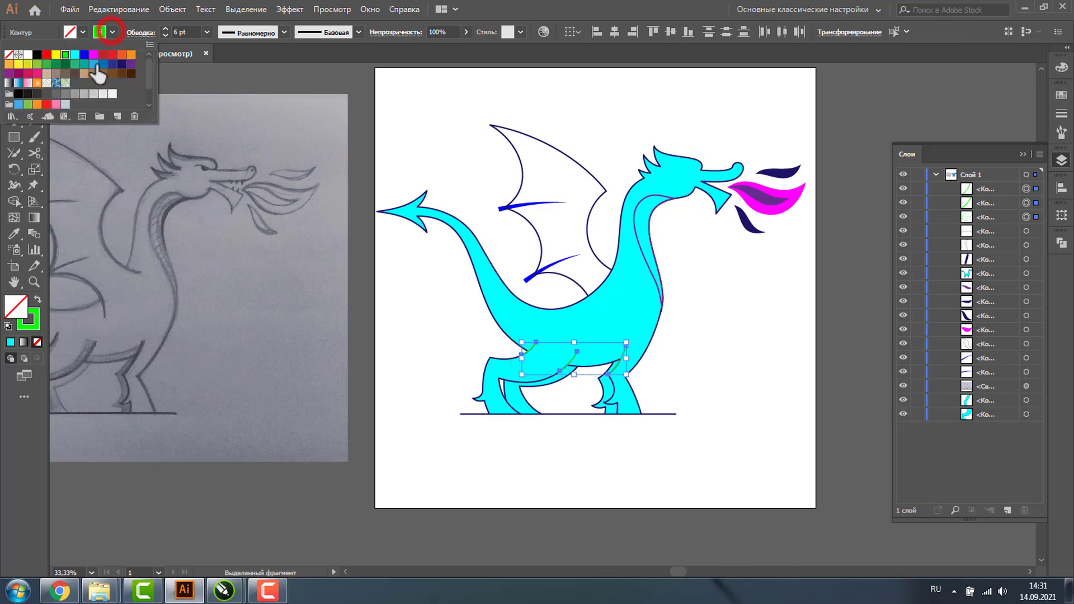
click(121, 64)
click(737, 349)
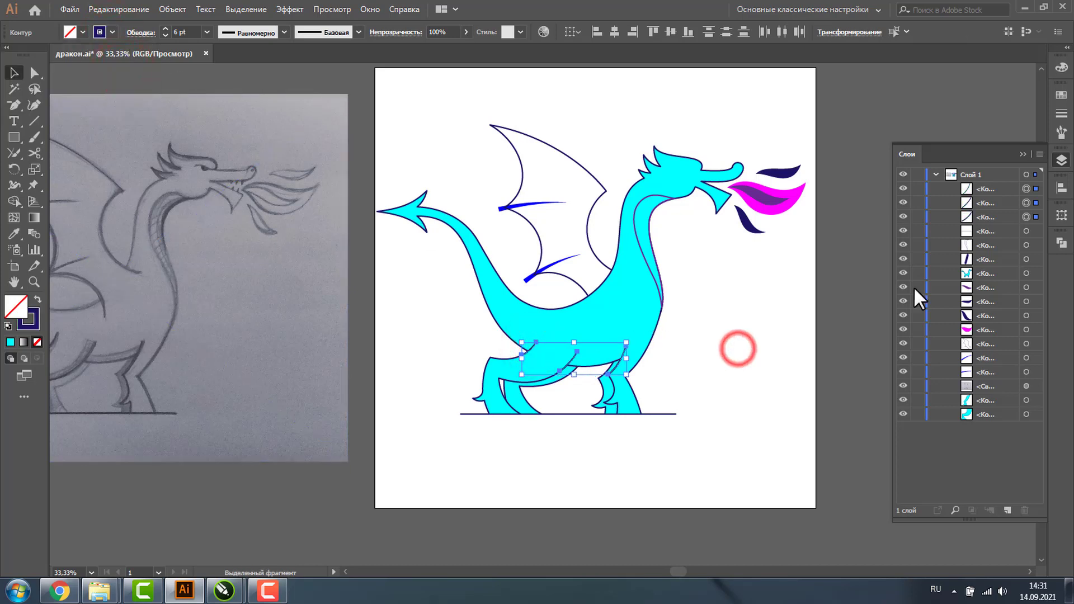
Recolour the outer magenta flame orange-red and the inner purple flame orange.
click(1061, 95)
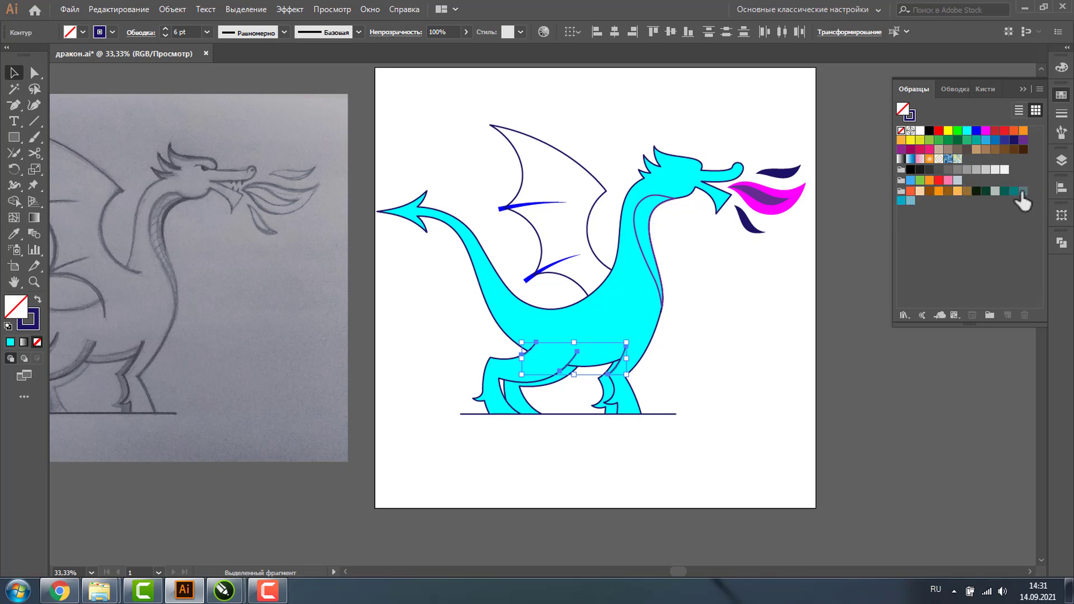
click(804, 194)
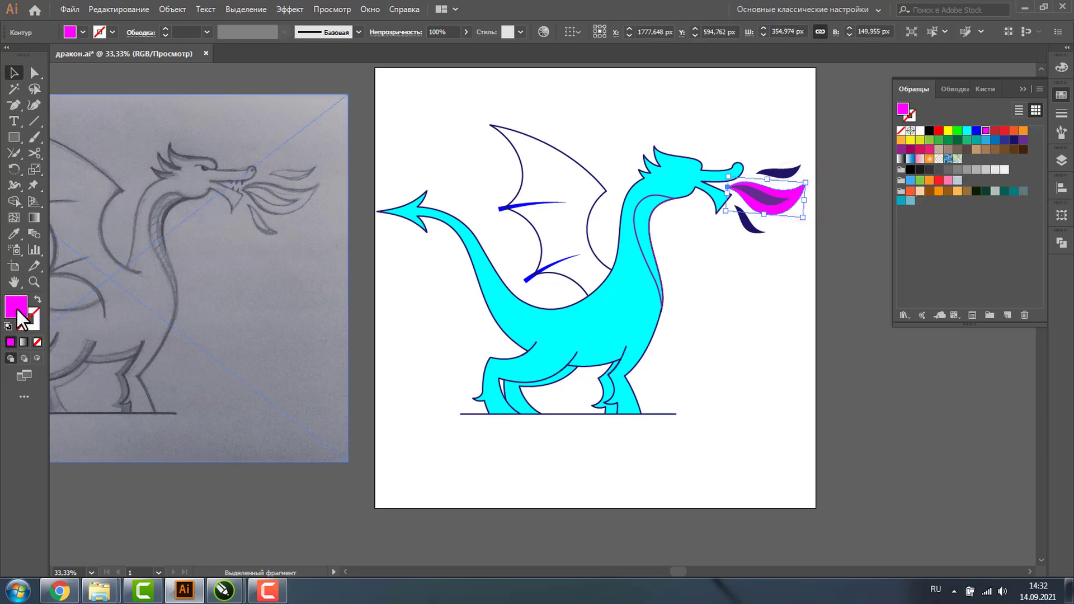
click(911, 191)
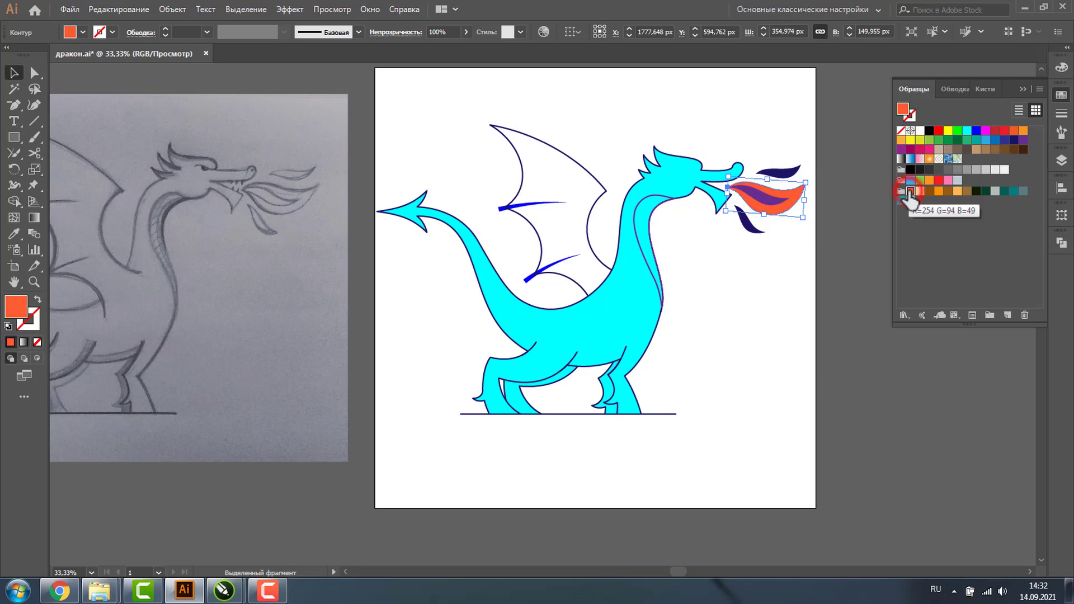
click(768, 197)
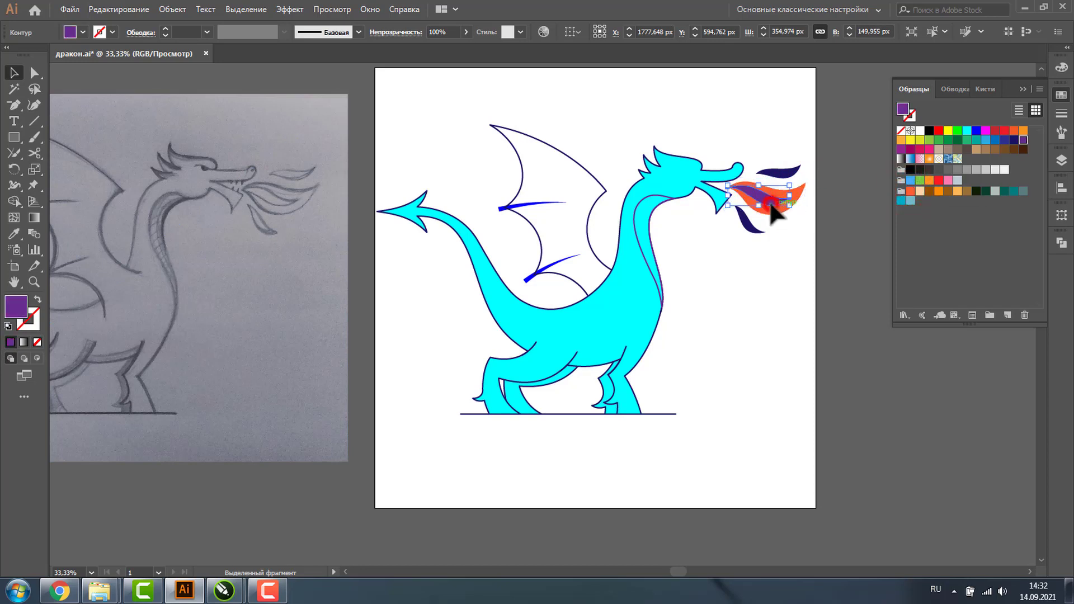
click(939, 190)
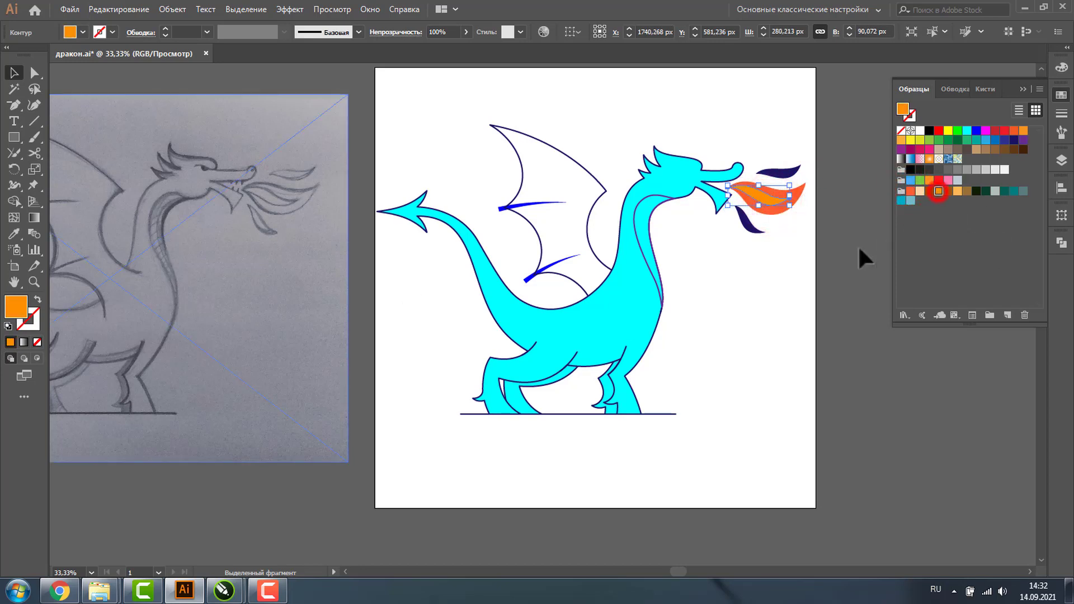
click(612, 272)
click(36, 321)
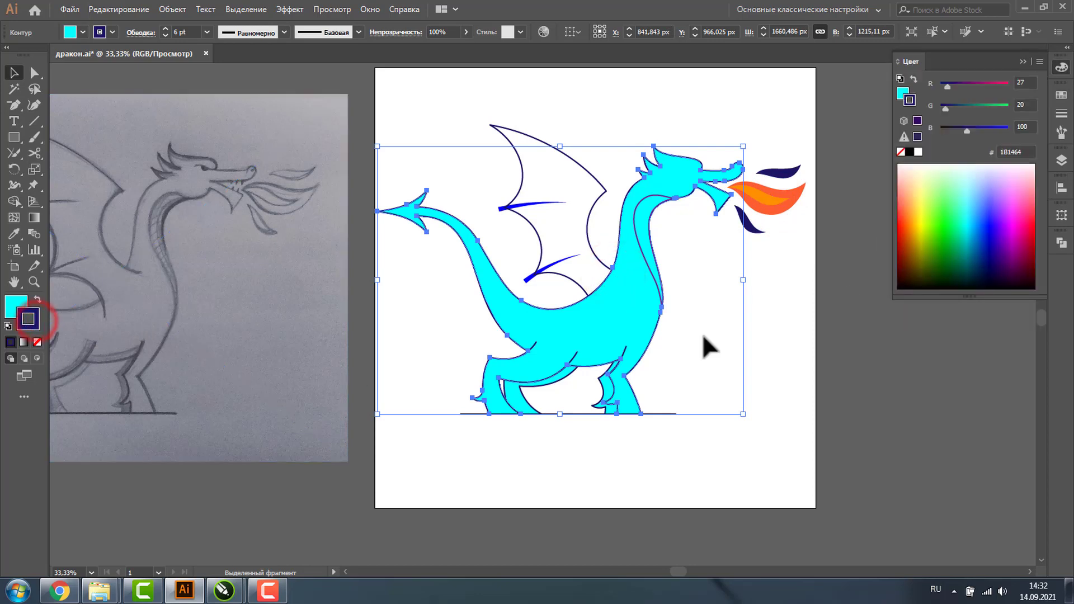
Set the dragon body's outline to dark green.
click(1062, 95)
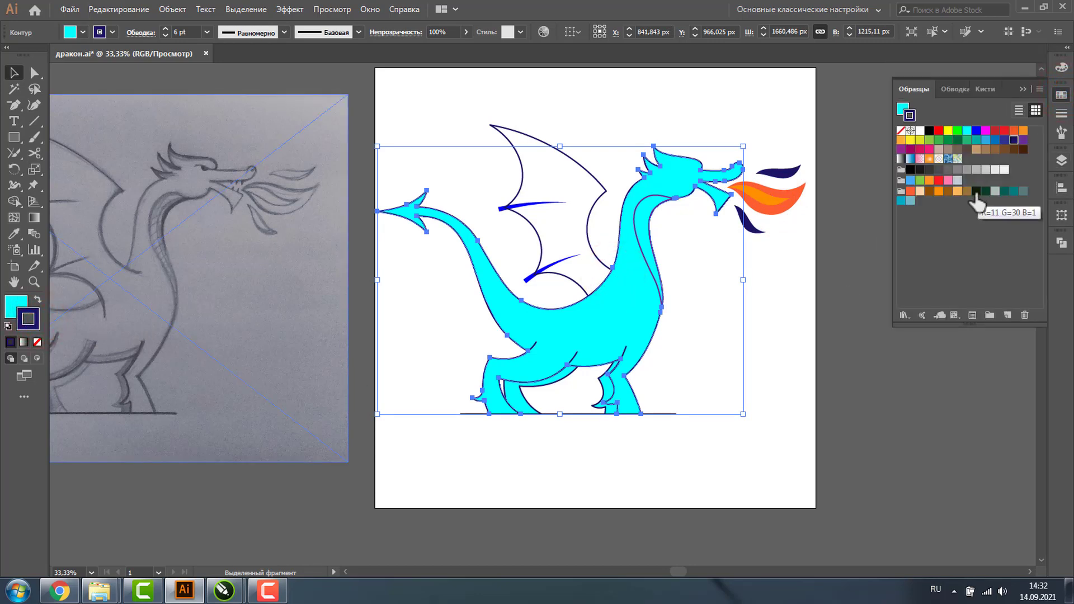
click(985, 192)
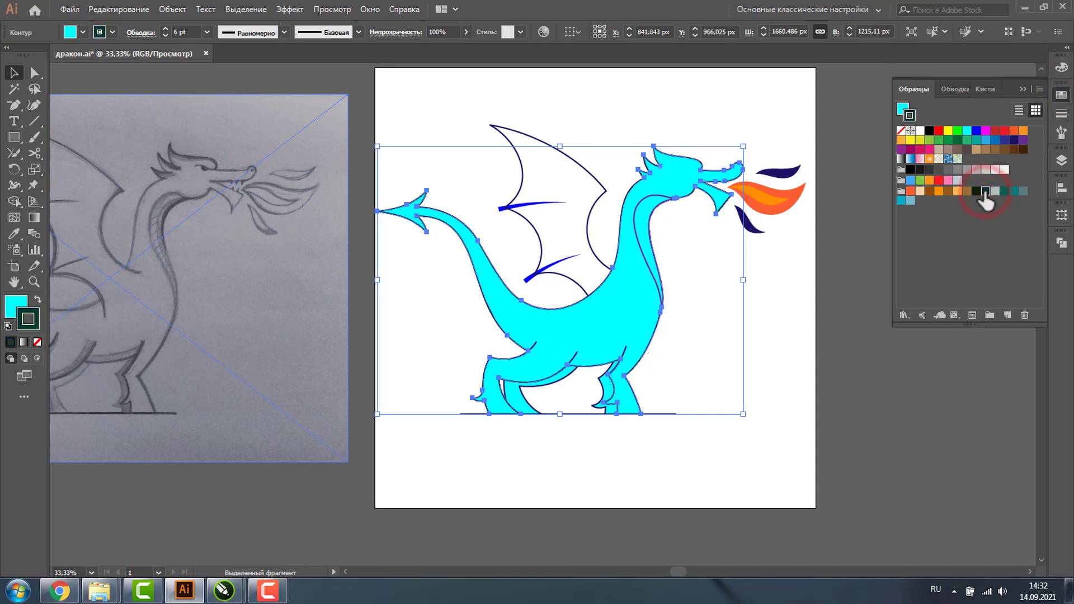
drag(926, 88, 854, 244)
click(665, 357)
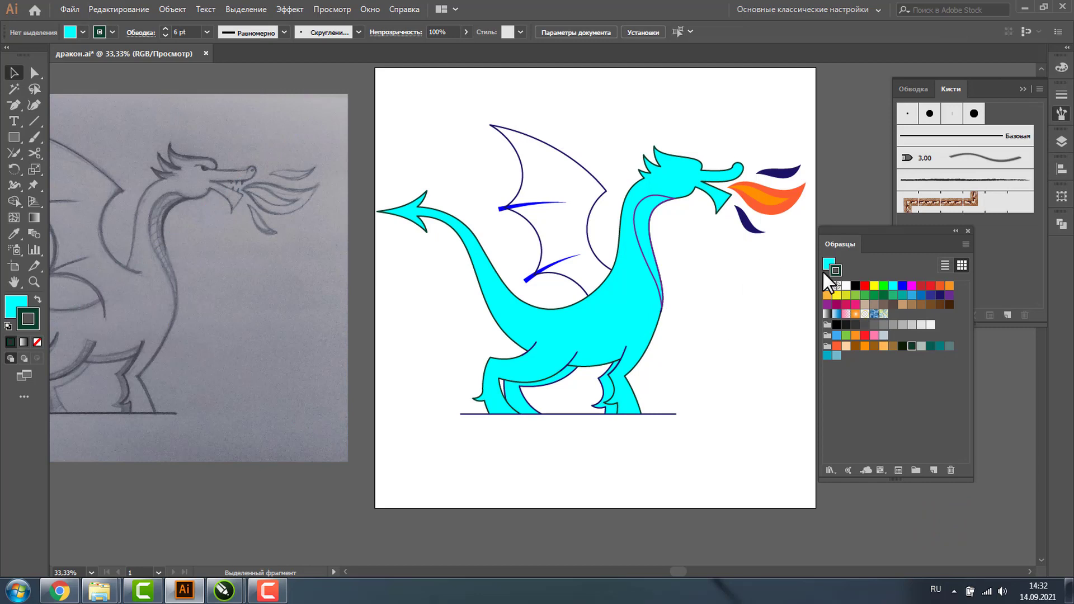
Select all objects matching the wing via Select > Same > Fill & Stroke and stroke them near-black green.
click(559, 150)
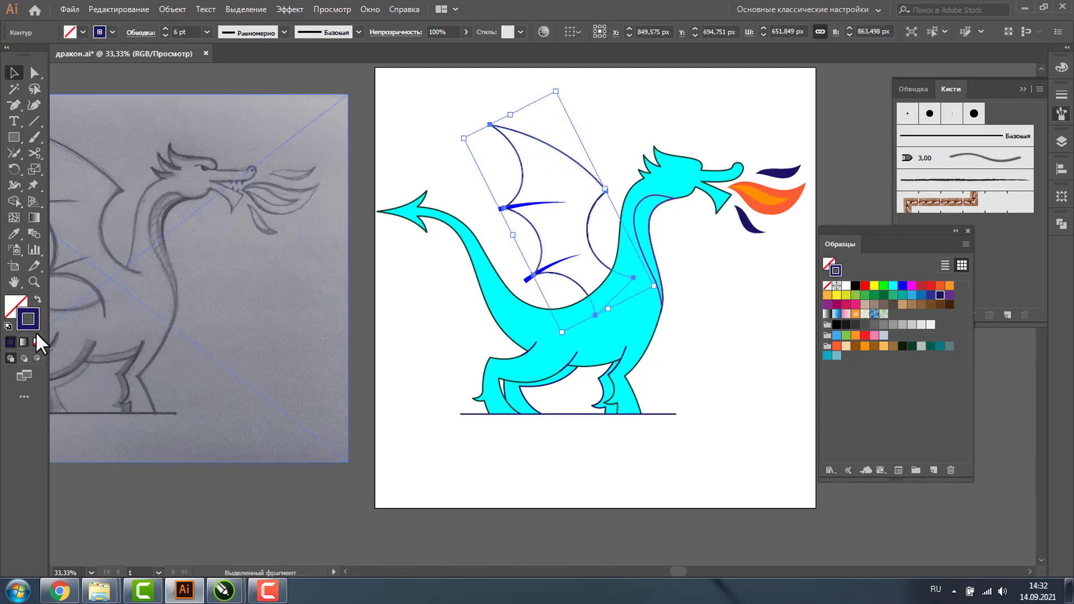
click(242, 8)
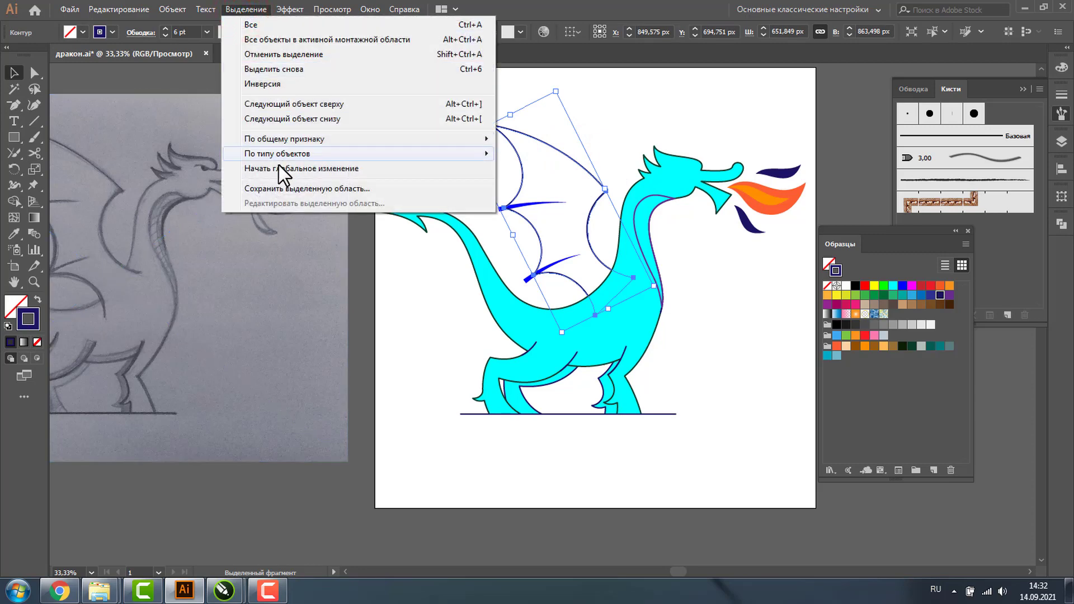
mouse_move(285, 139)
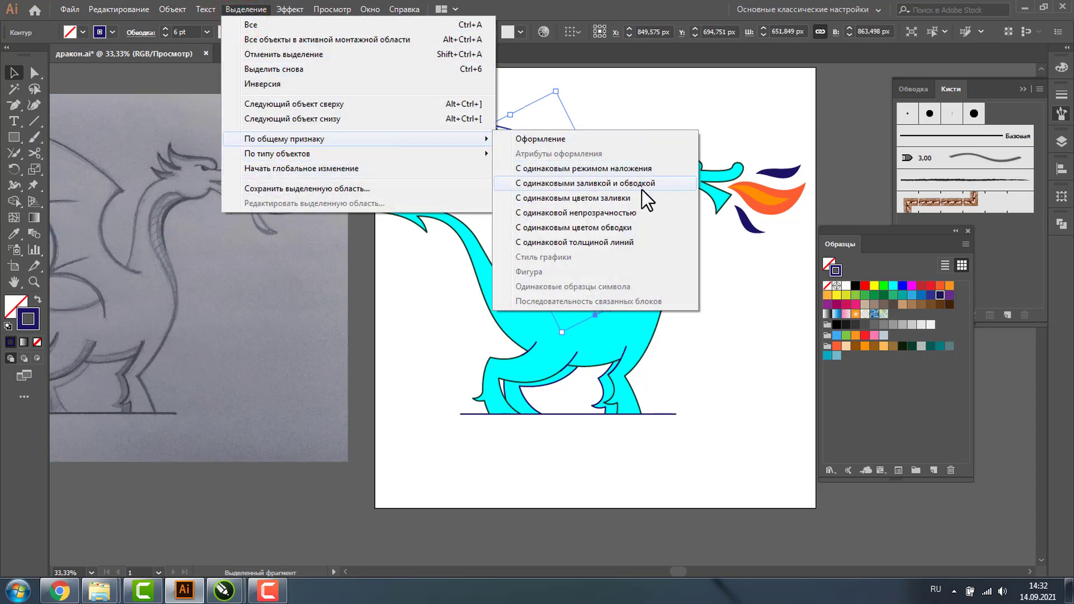
click(636, 228)
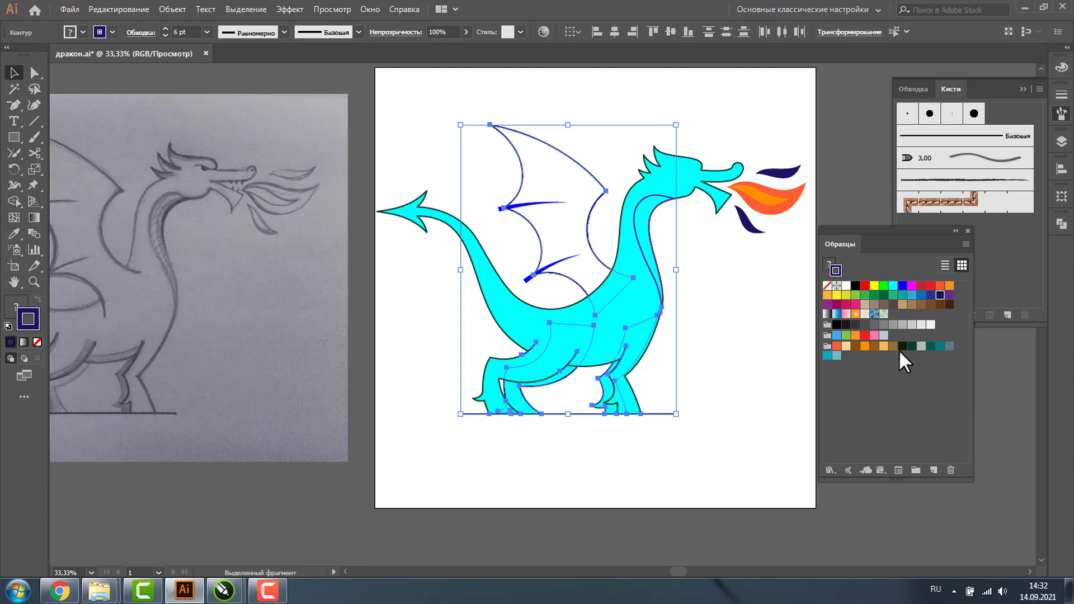
click(902, 347)
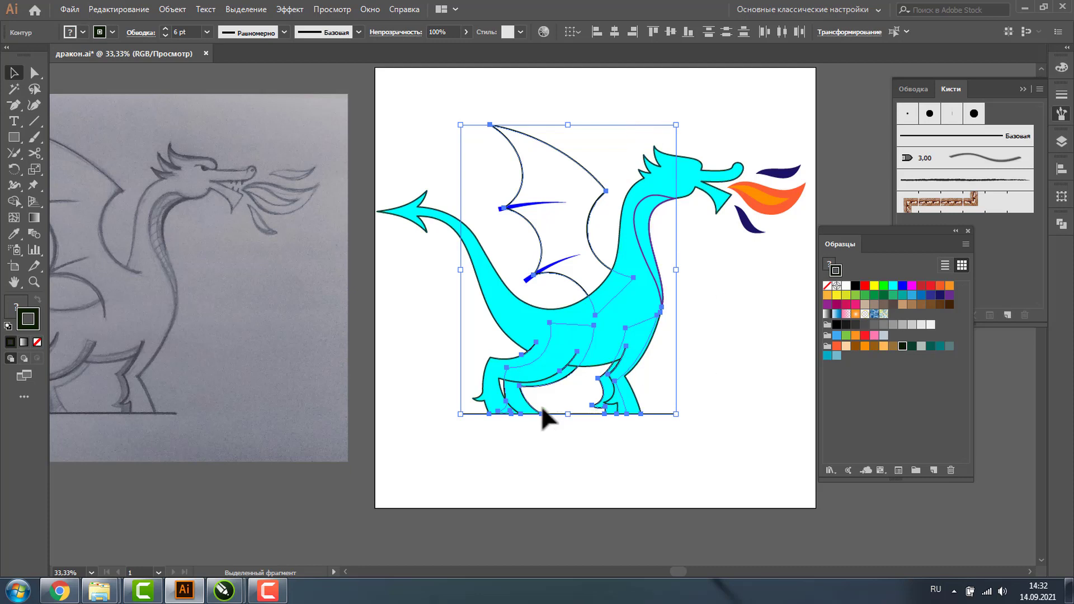
click(726, 336)
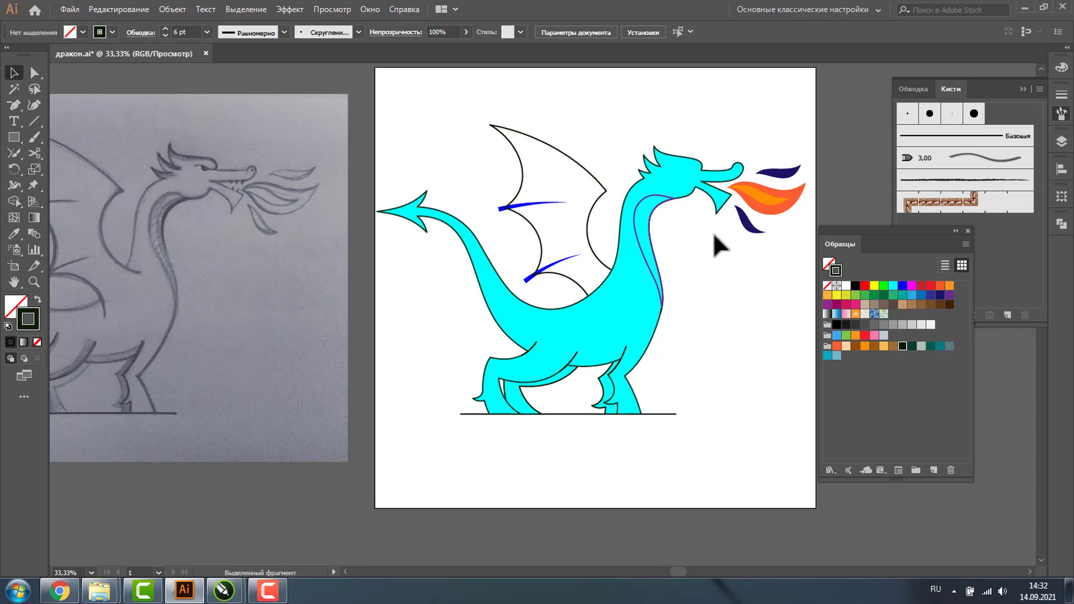
Fill the dragon body and front leg with grey-teal 5B7C7D.
click(527, 405)
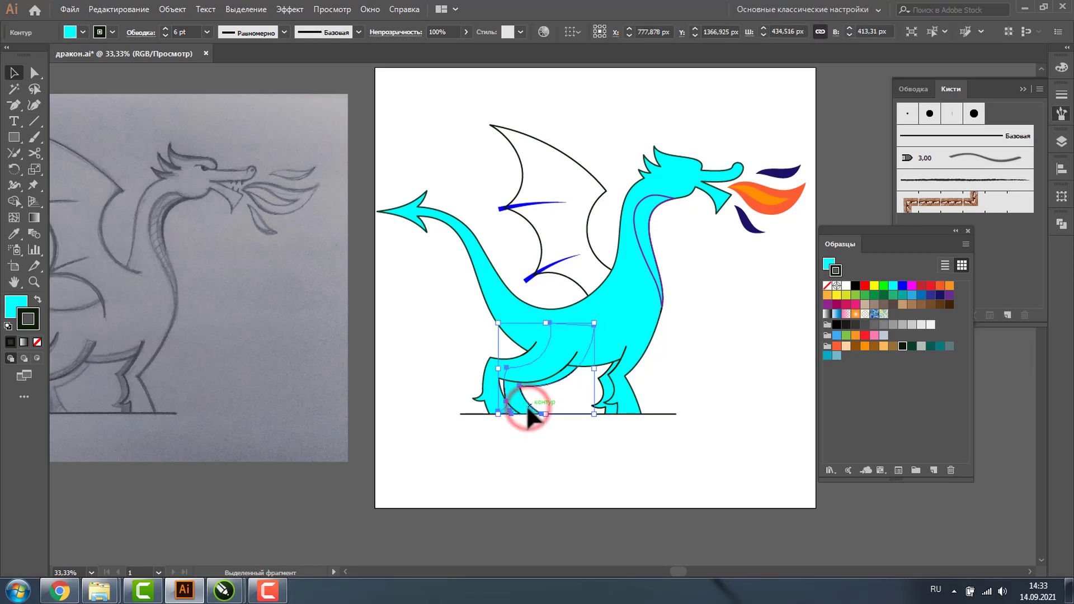
shift+click(599, 403)
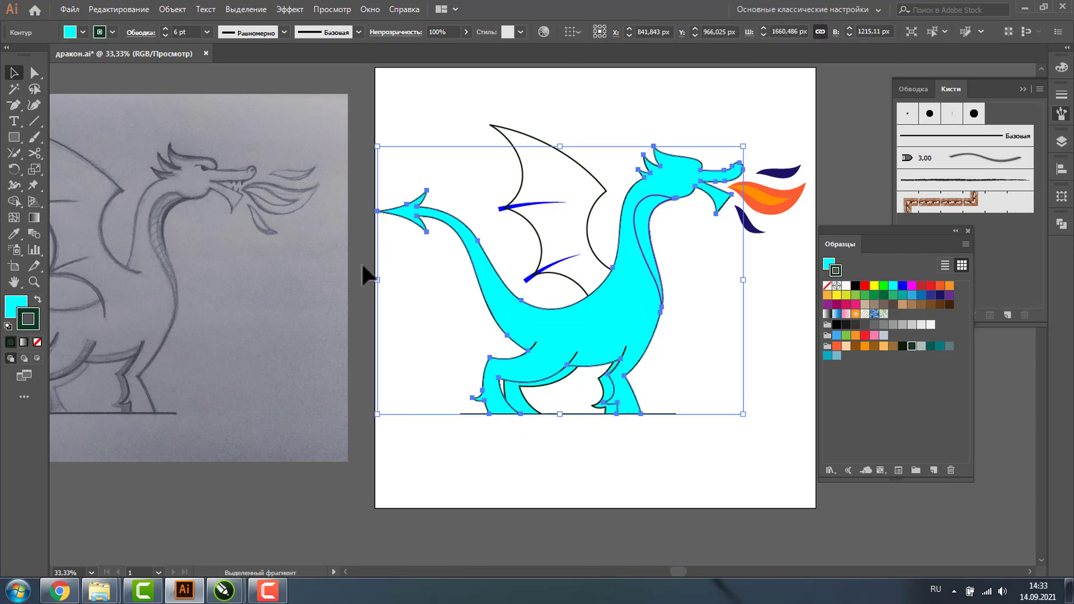
click(16, 305)
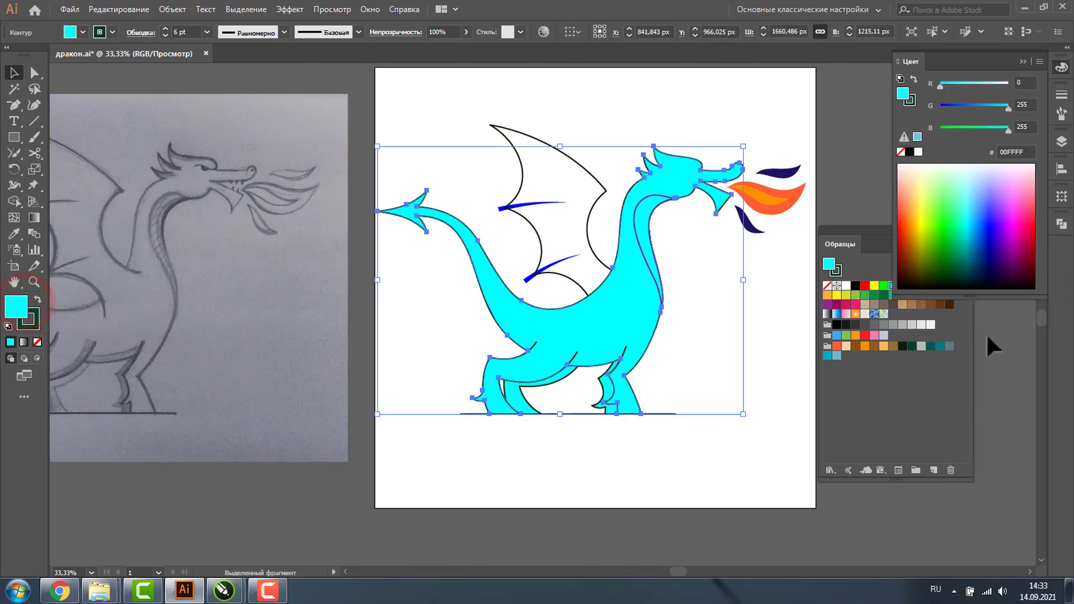
click(950, 346)
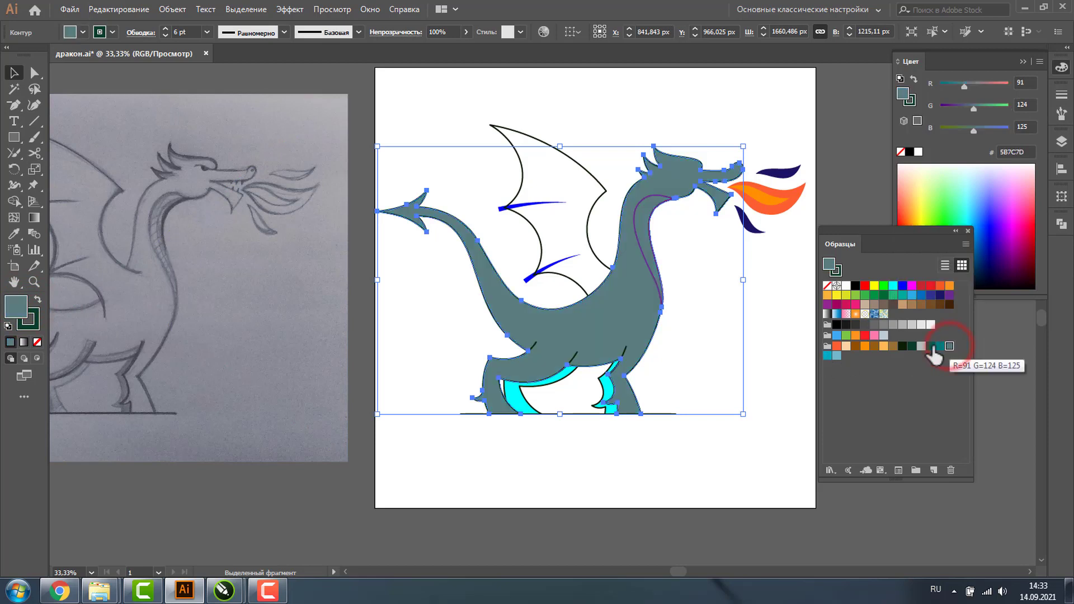
click(799, 361)
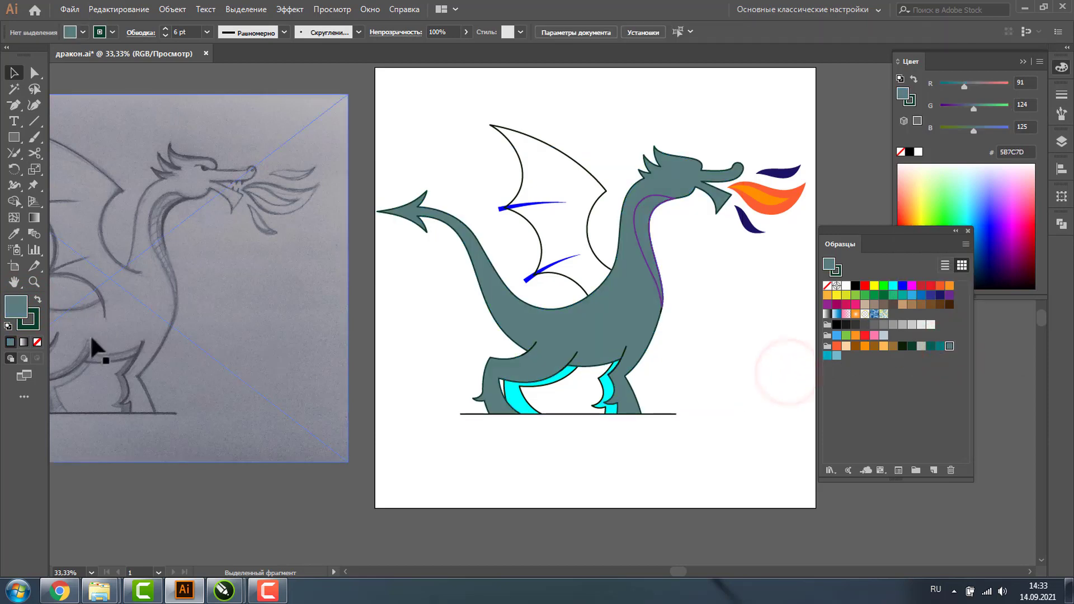
Fill both back legs with dark green 073D2A.
click(33, 282)
drag(455, 307, 728, 471)
key(v)
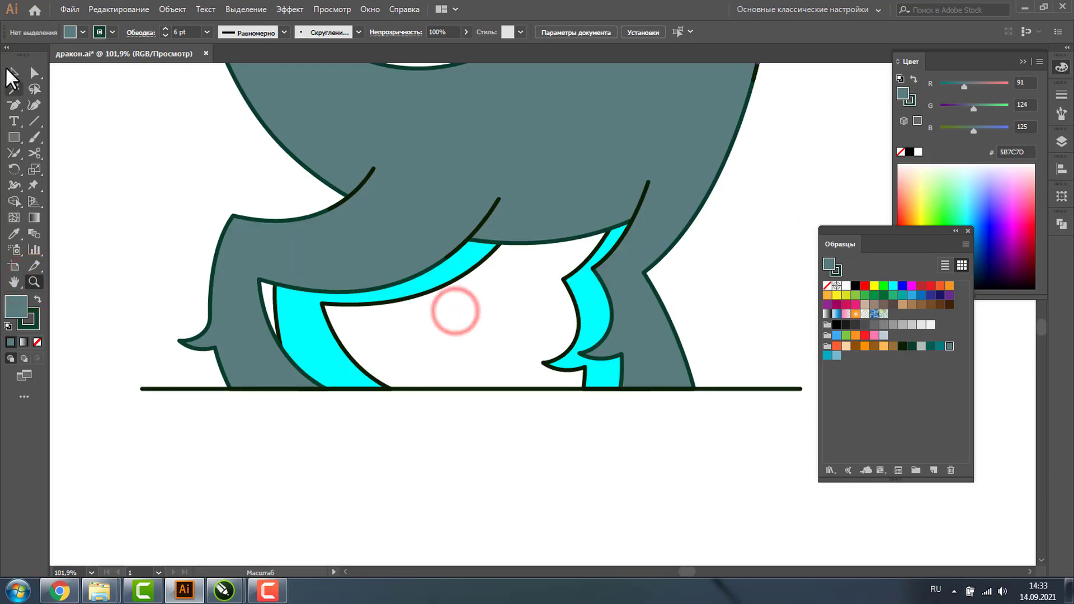
click(335, 305)
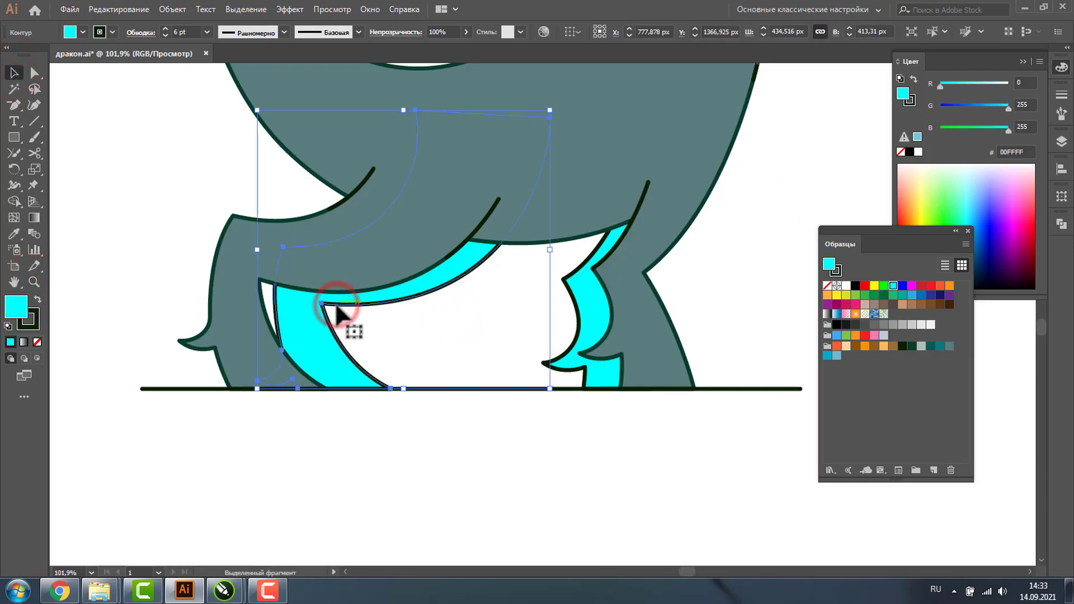
shift+click(568, 285)
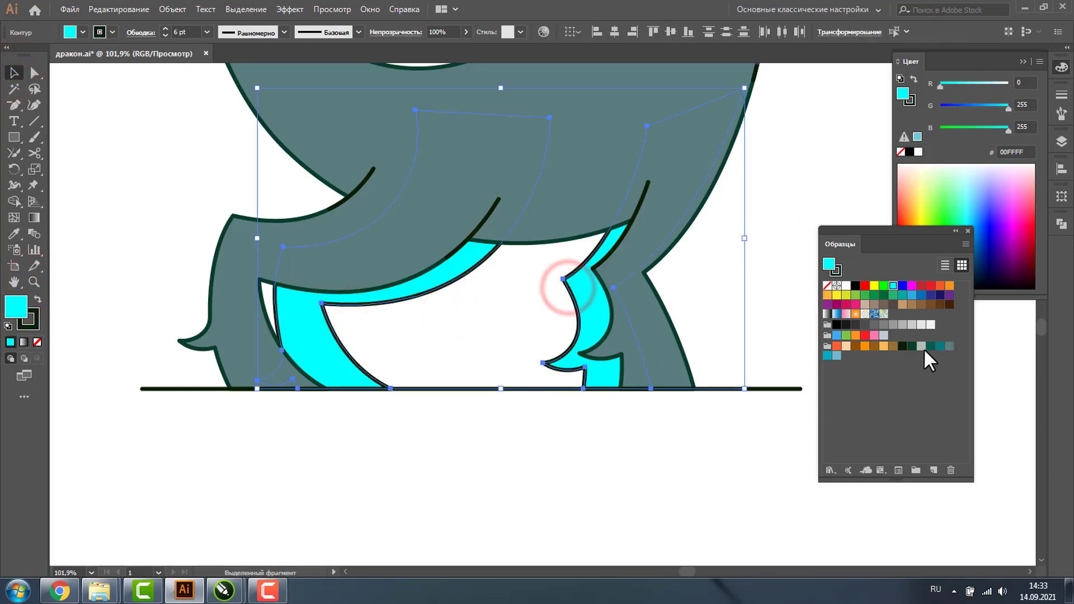
click(949, 347)
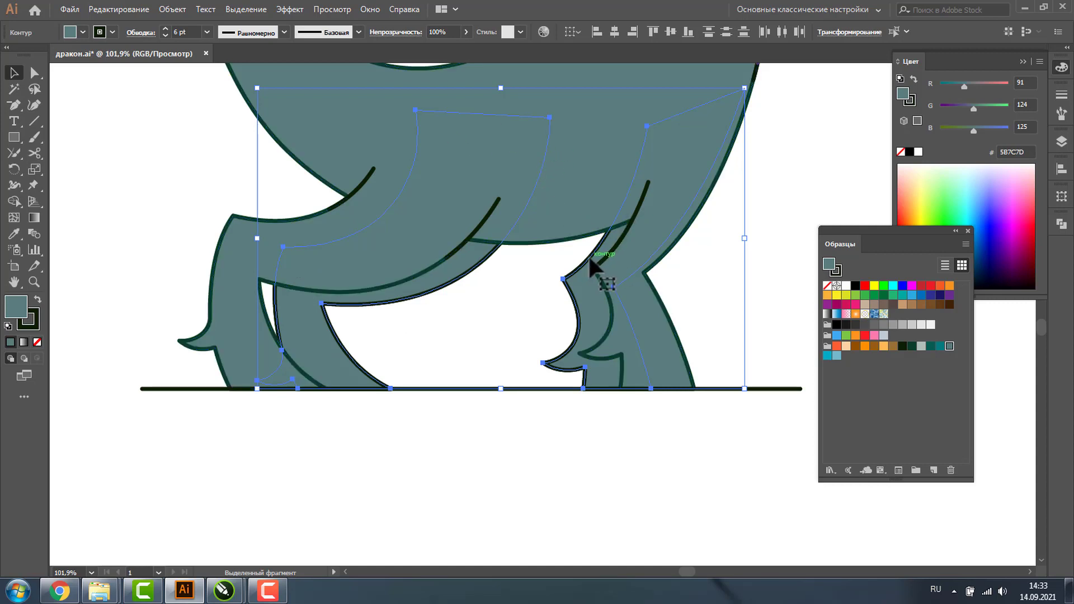
drag(591, 259, 590, 258)
click(912, 347)
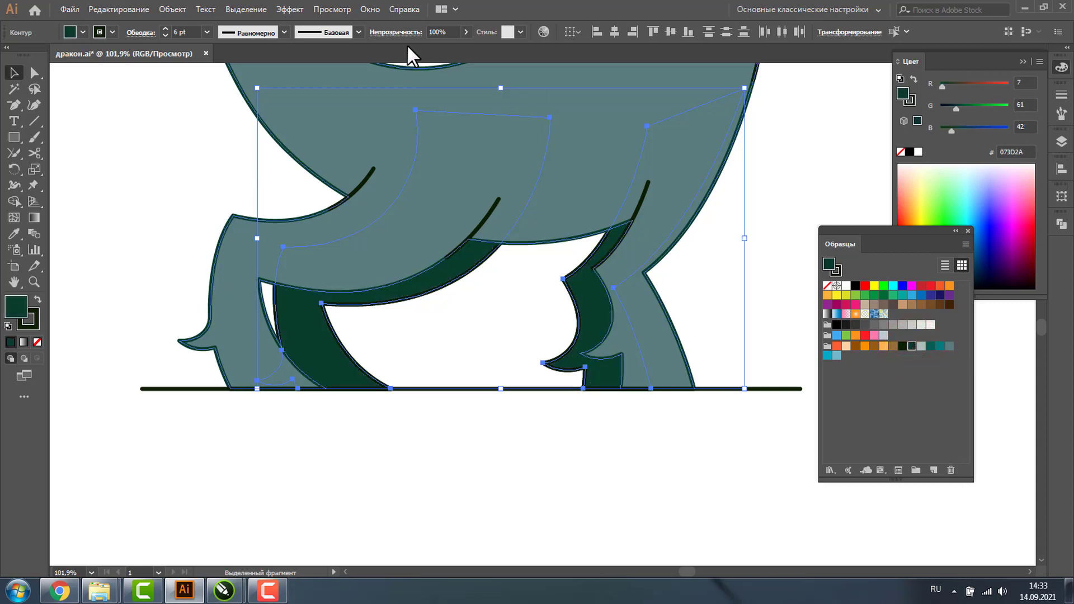
Set the back legs' opacity to 50% and fit the whole artboard in view.
click(441, 32)
text(50)
key(Return)
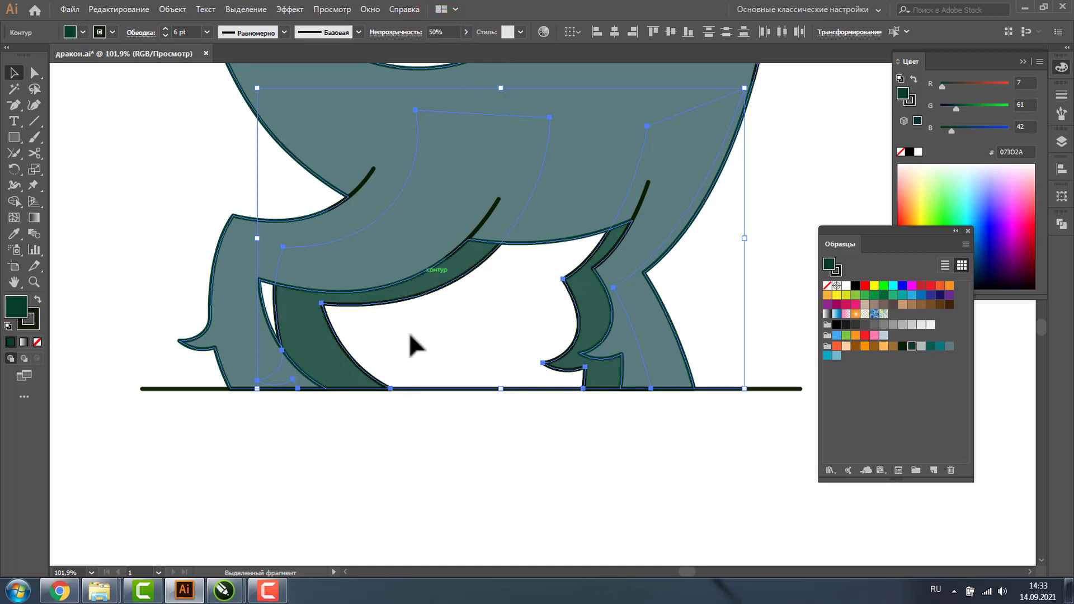
click(390, 445)
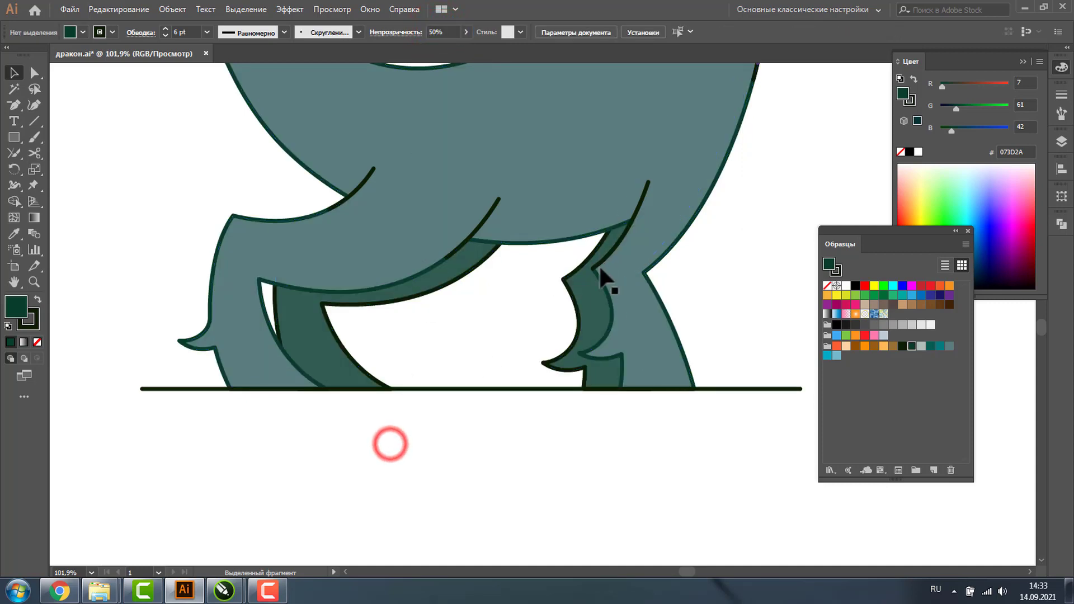
click(33, 282)
key(ctrl+0)
key(h)
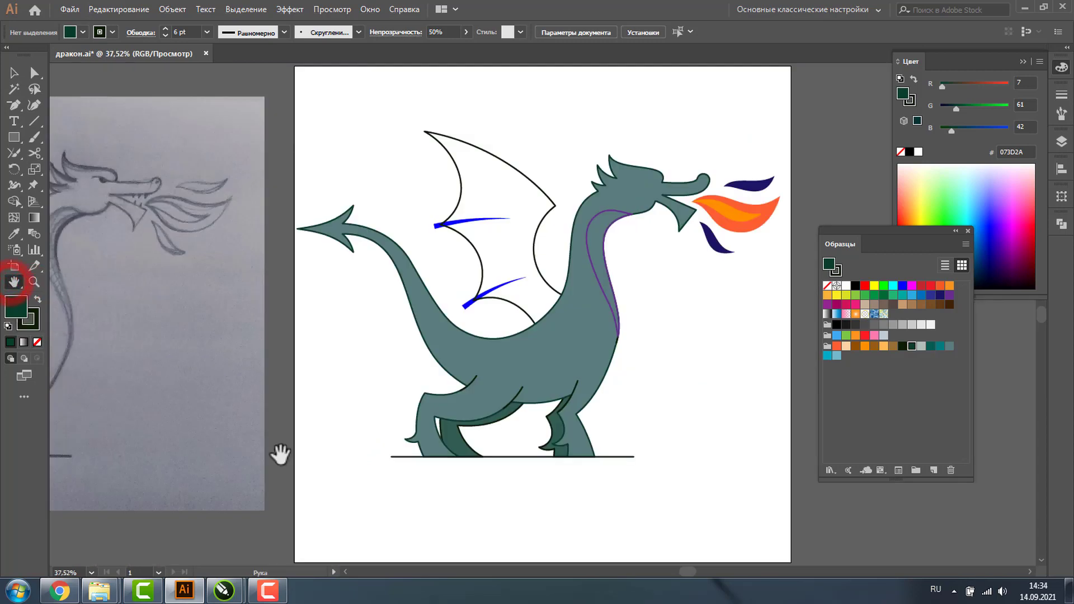